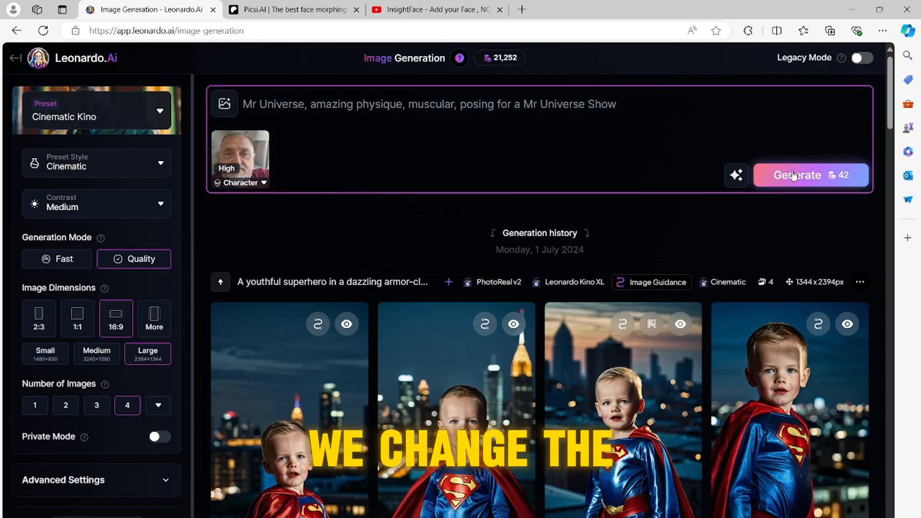
Generate four Mr Universe images at 16:9, and another four at the Mobile (9:16) aspect ratio
{"action": "left_click", "coordinate": [794, 175]}
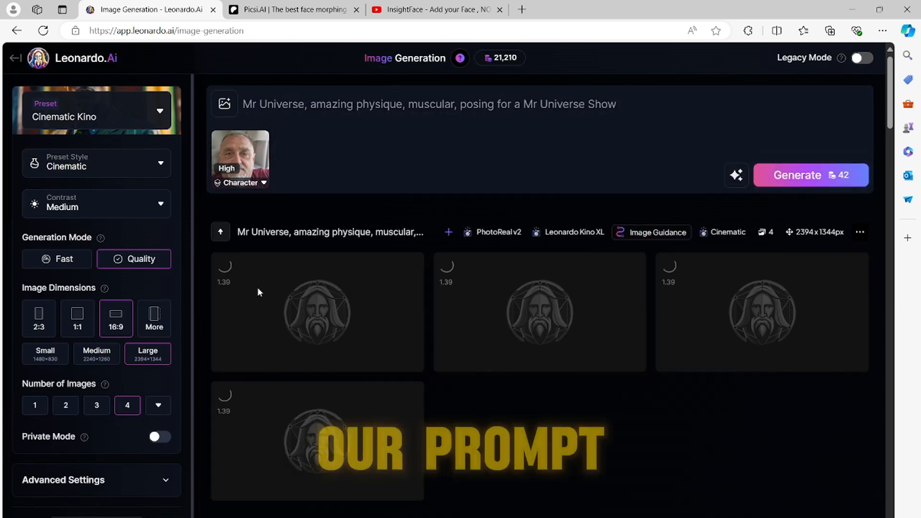
{"action": "left_click", "coordinate": [162, 328]}
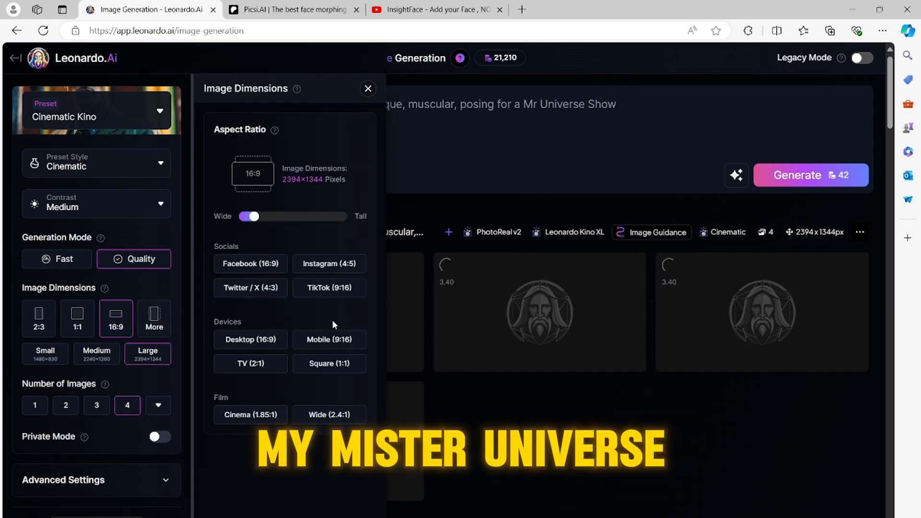
{"action": "left_click", "coordinate": [330, 342]}
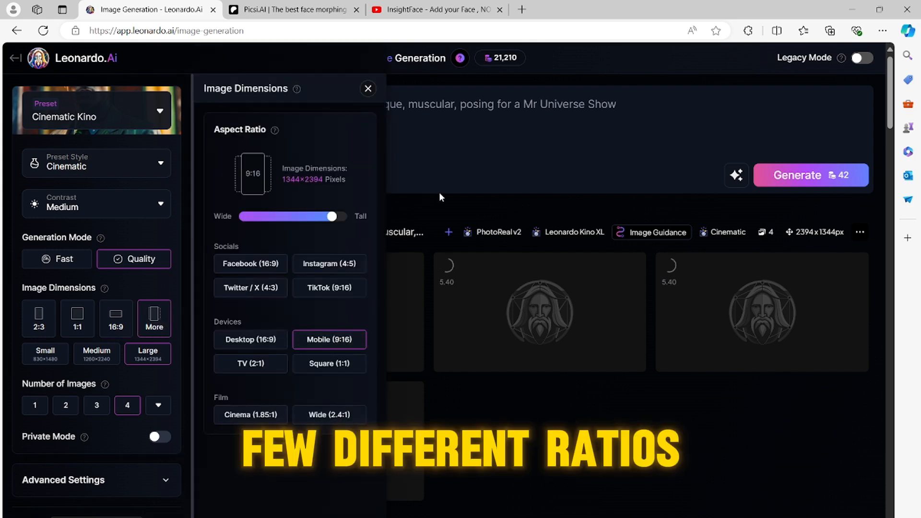
{"action": "left_click", "coordinate": [450, 206]}
{"action": "left_click", "coordinate": [813, 179]}
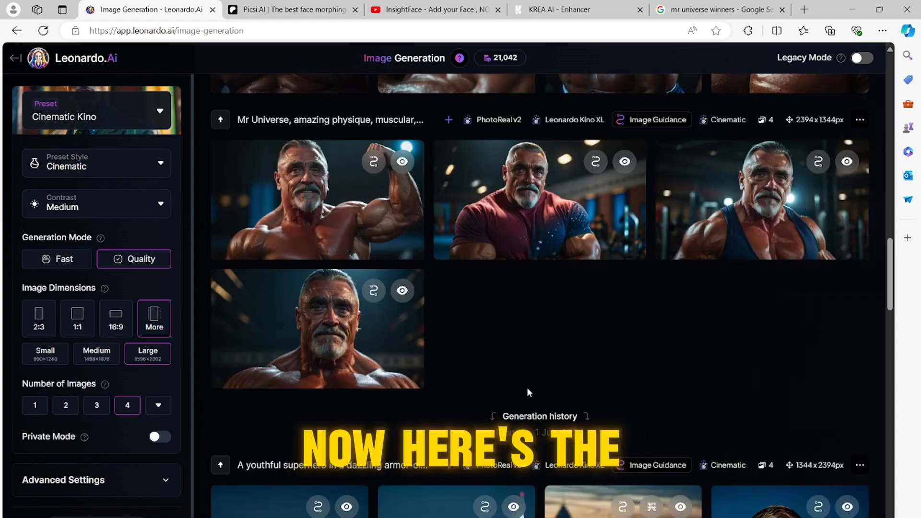
Look through the wide 2394x1344 Mr Universe results enlarged, beginning with the raised-arm pose
{"action": "scroll", "coordinate": [528, 390], "scroll_direction": "up", "scroll_amount": 2}
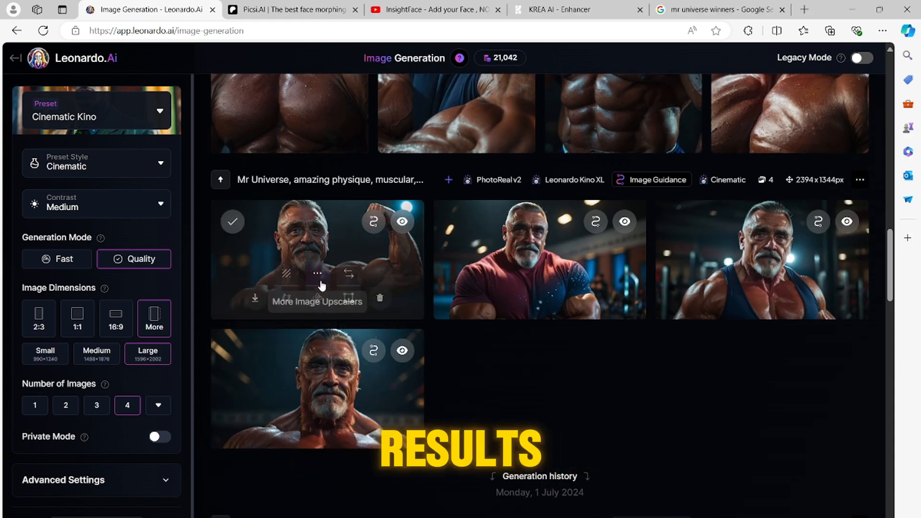
{"action": "left_click", "coordinate": [319, 217]}
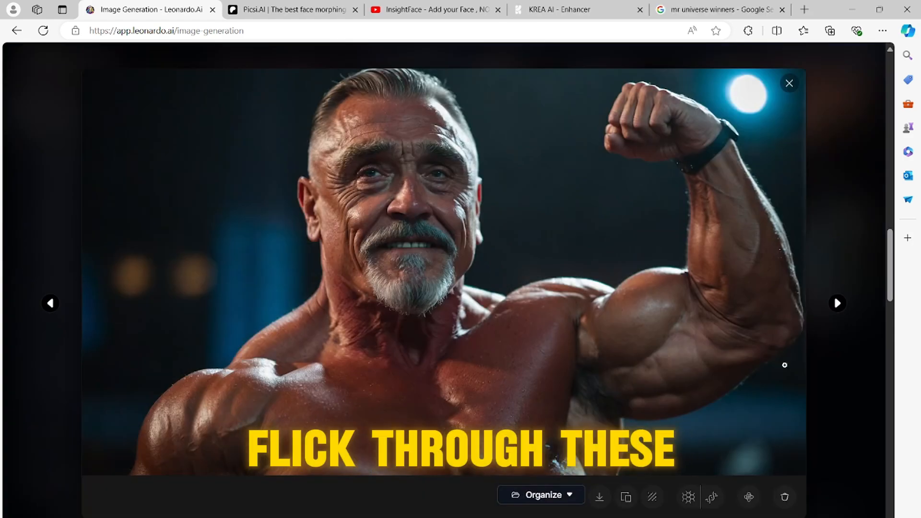
{"action": "key", "text": "Right"}
{"action": "key", "text": "Right"}
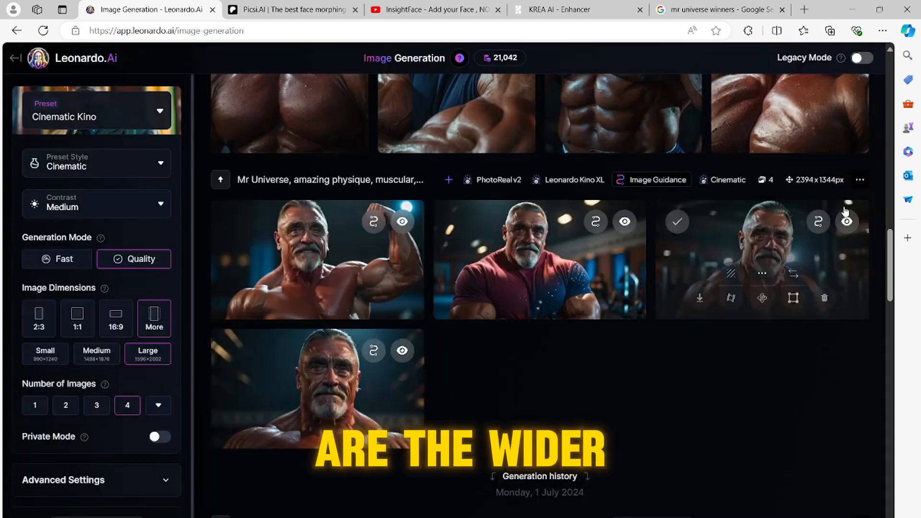
Look through both batches of tall 1344x2394 Mr Universe results enlarged, checking the likeness and outfits
{"action": "scroll", "coordinate": [727, 225], "scroll_direction": "up", "scroll_amount": 3}
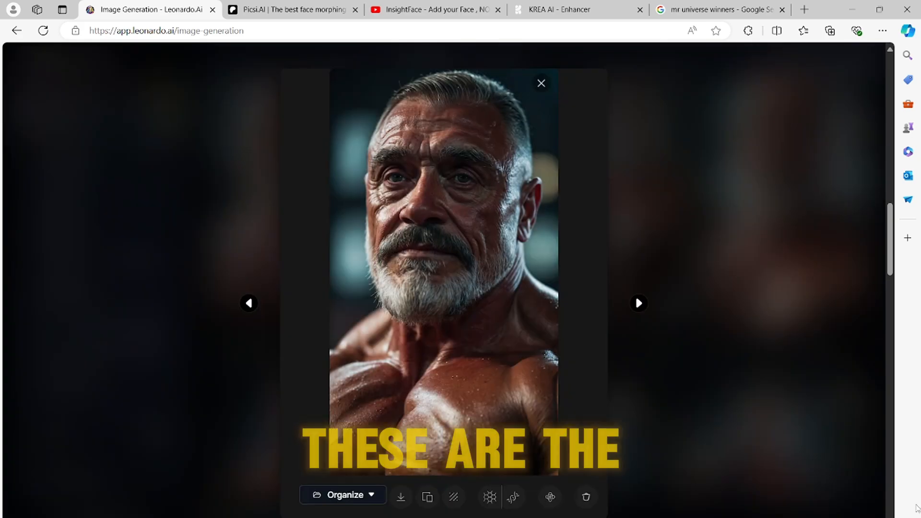
{"action": "key", "text": "Left"}
{"action": "key", "text": "Left"}
{"action": "key", "text": "Left"}
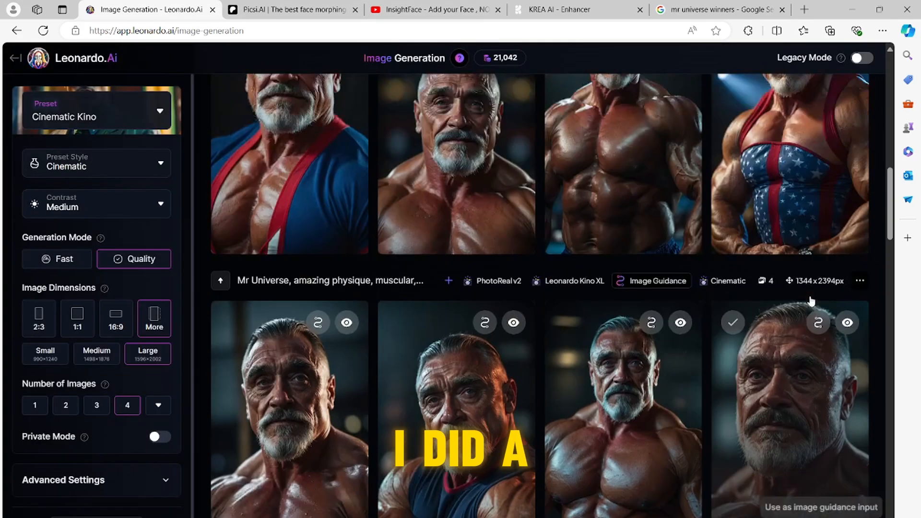
{"action": "scroll", "coordinate": [814, 304], "scroll_direction": "up", "scroll_amount": 3}
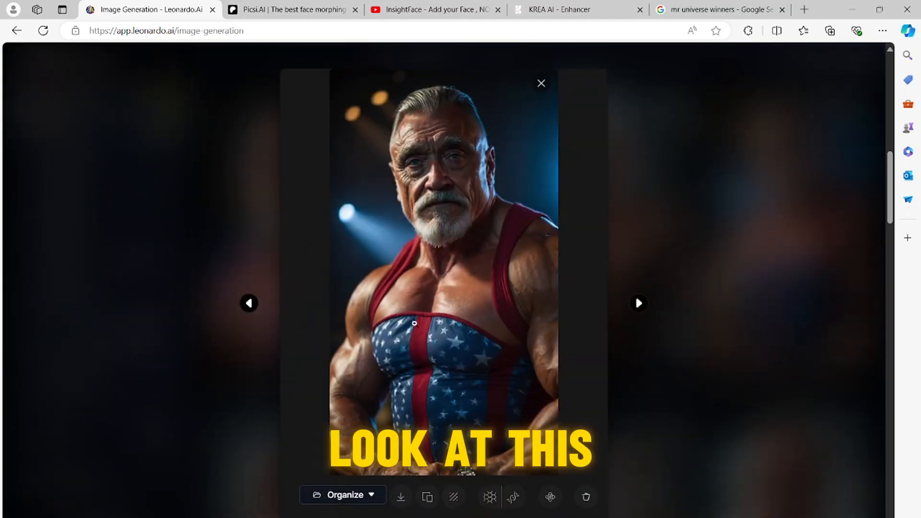
{"action": "key", "text": "Left"}
{"action": "key", "text": "Left"}
{"action": "key", "text": "Left"}
{"action": "key", "text": "Left"}
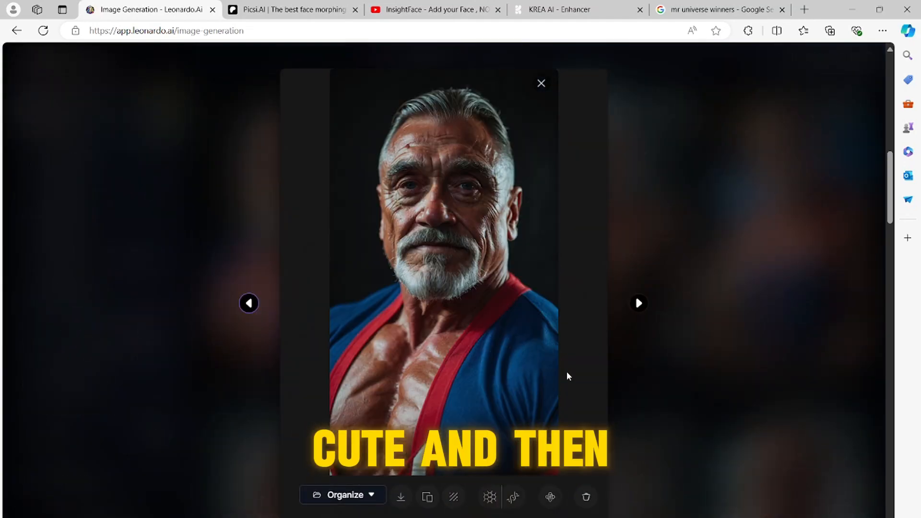
{"action": "key", "text": "Left"}
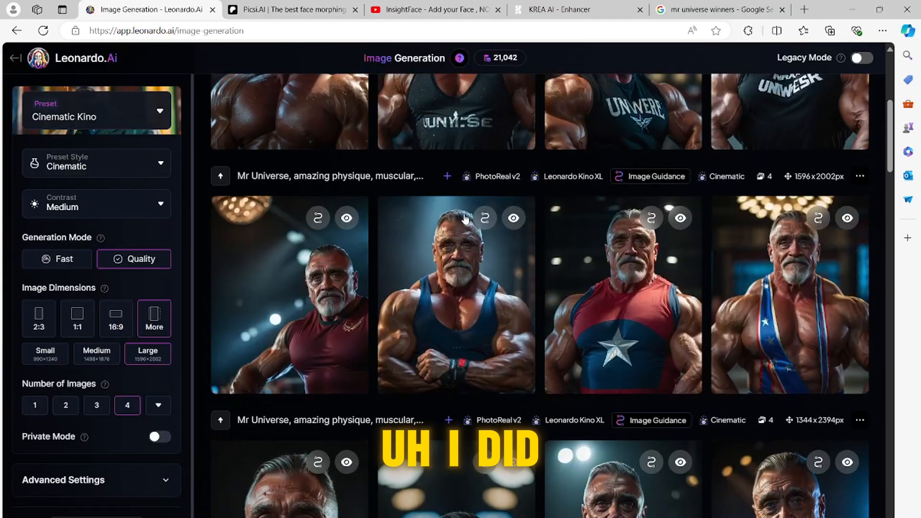
Look through both batches of 1596x2002 Mr Universe results enlarged and close the viewer
{"action": "scroll", "coordinate": [480, 288], "scroll_direction": "up", "scroll_amount": 2}
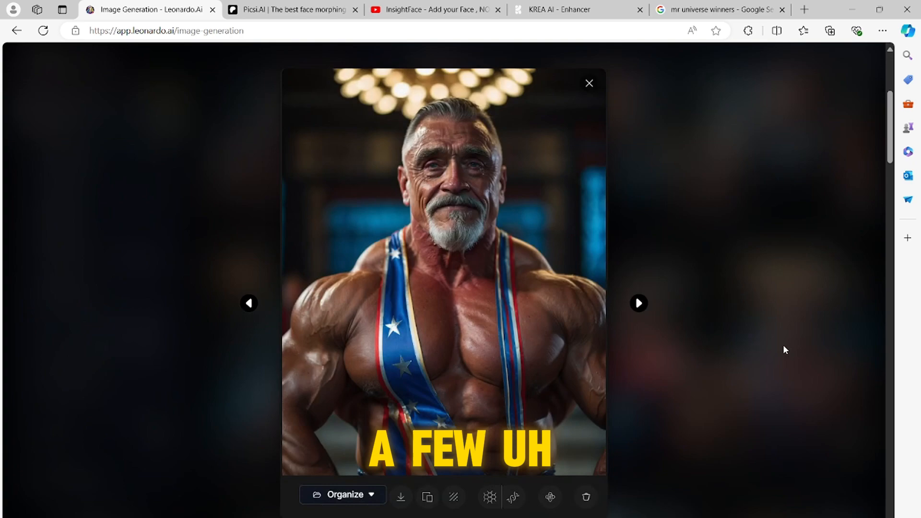
{"action": "key", "text": "Left"}
{"action": "key", "text": "Left"}
{"action": "key", "text": "Left"}
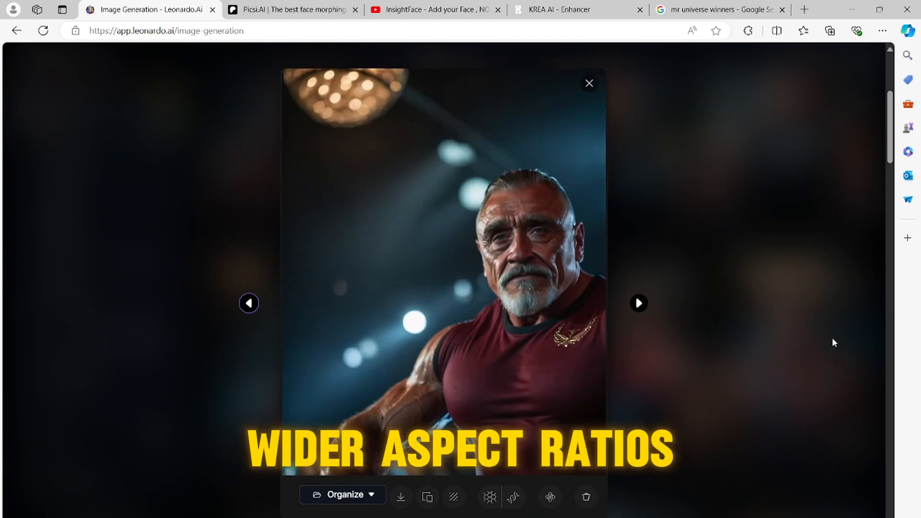
{"action": "key", "text": "Escape"}
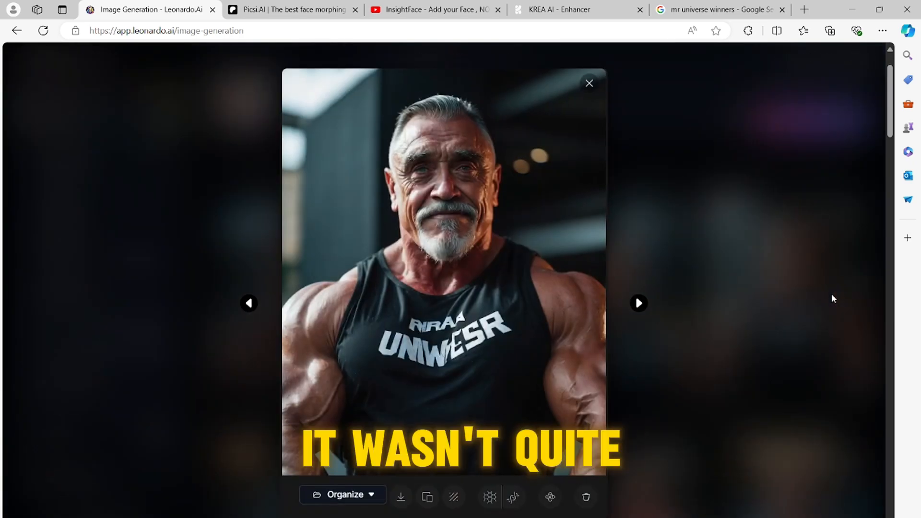
{"action": "key", "text": "Left"}
{"action": "key", "text": "Left"}
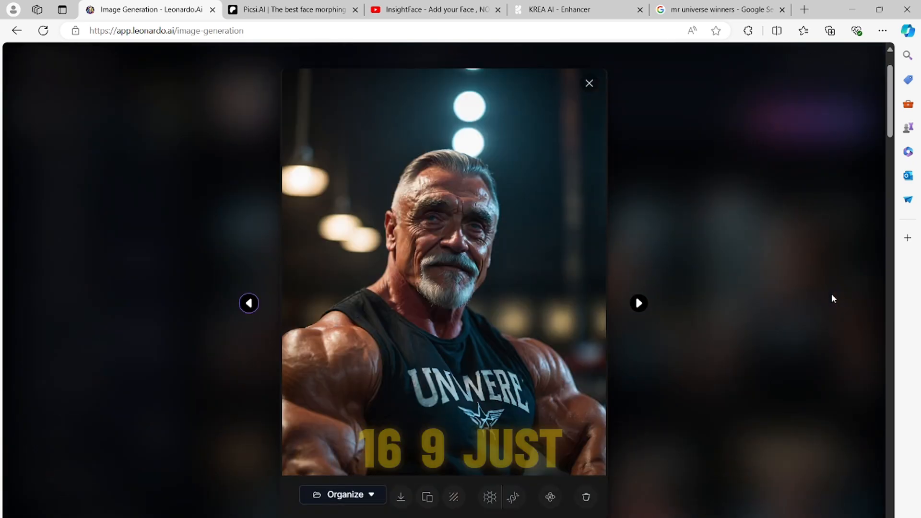
{"action": "key", "text": "Left"}
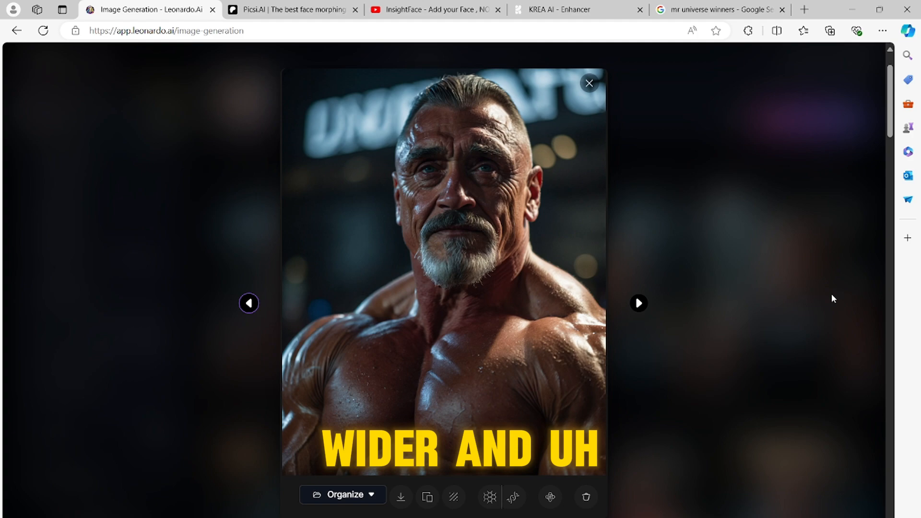
{"action": "key", "text": "Left"}
{"action": "key", "text": "Escape"}
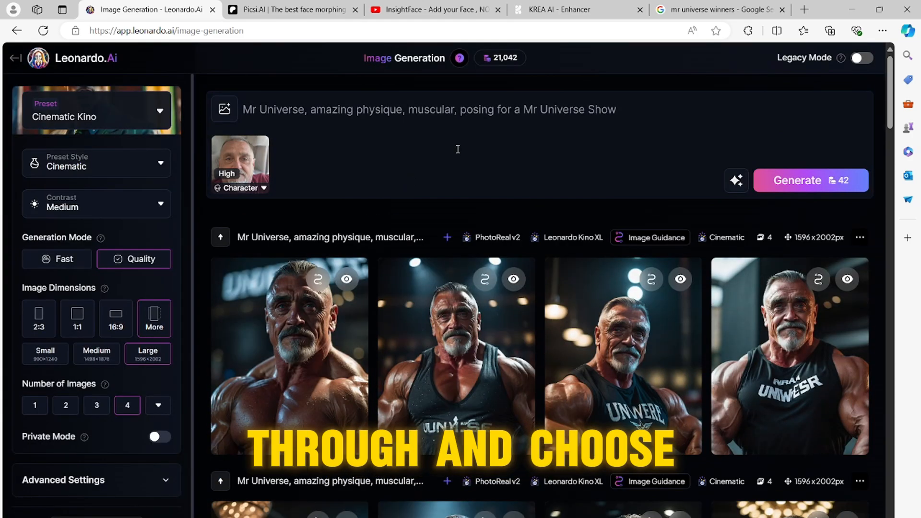
Switch to the Google image results for mr universe winners and bring up the save options for the large Sporting News bodybuilder photo
{"action": "left_click", "coordinate": [716, 7]}
{"action": "triple_click", "coordinate": [189, 55]}
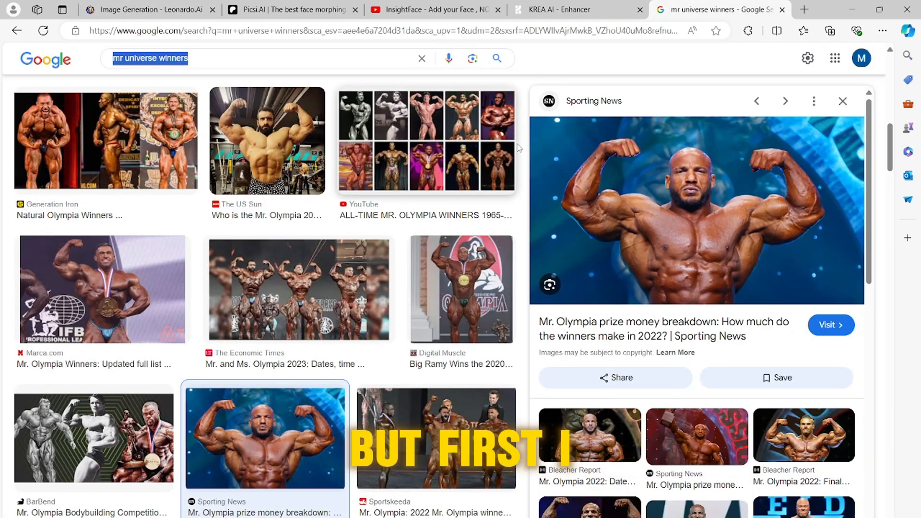
{"action": "right_click", "coordinate": [717, 213]}
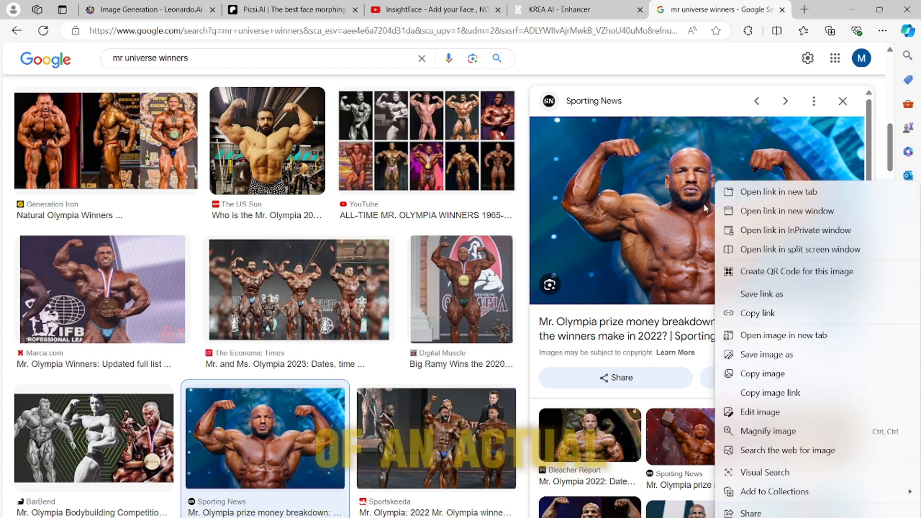
Return to Leonardo.Ai and choose Depth to Image as an additional image guidance type alongside the character reference
{"action": "left_click", "coordinate": [173, 10]}
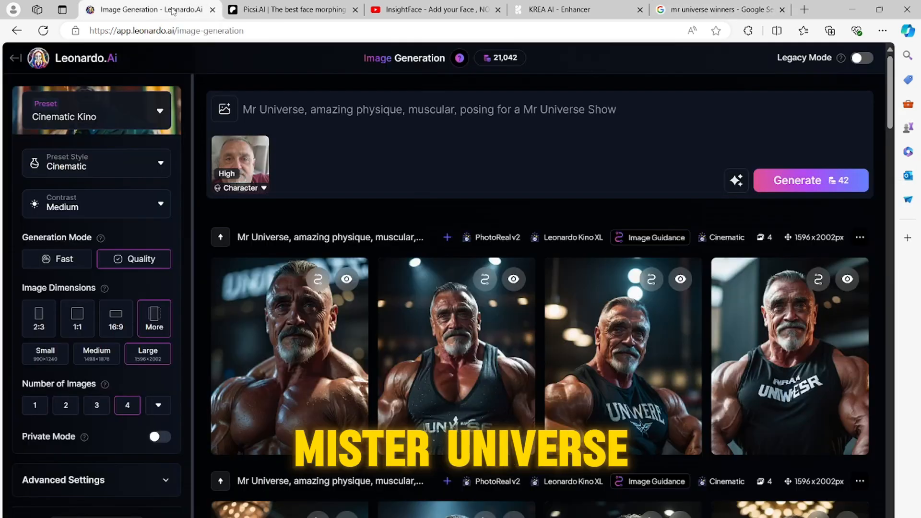
{"action": "left_click", "coordinate": [224, 111]}
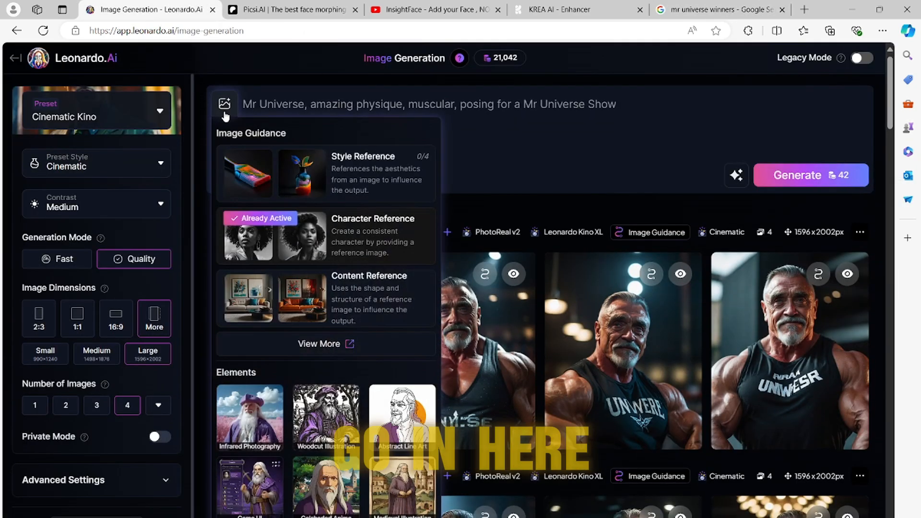
{"action": "left_click", "coordinate": [352, 344]}
{"action": "scroll", "coordinate": [336, 327], "scroll_direction": "down", "scroll_amount": 1}
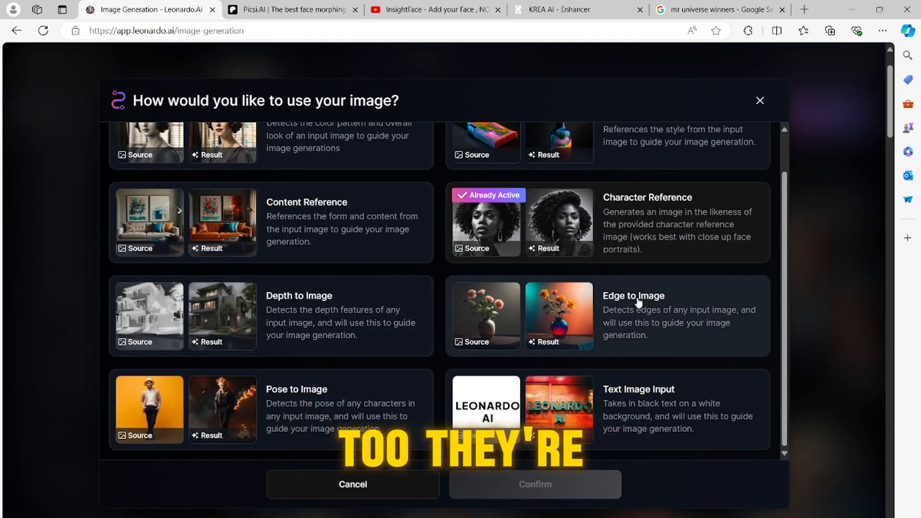
{"action": "left_click", "coordinate": [408, 310]}
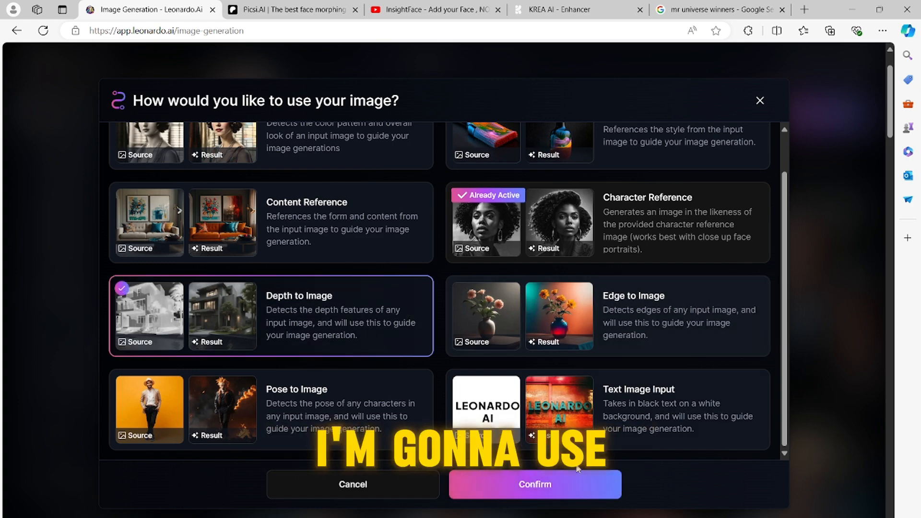
{"action": "left_click", "coordinate": [535, 484]}
Upload the big-ramy-mr-olympia JPG from the MR UINIVERSE folder as the Depth to Image reference
{"action": "left_click", "coordinate": [217, 214]}
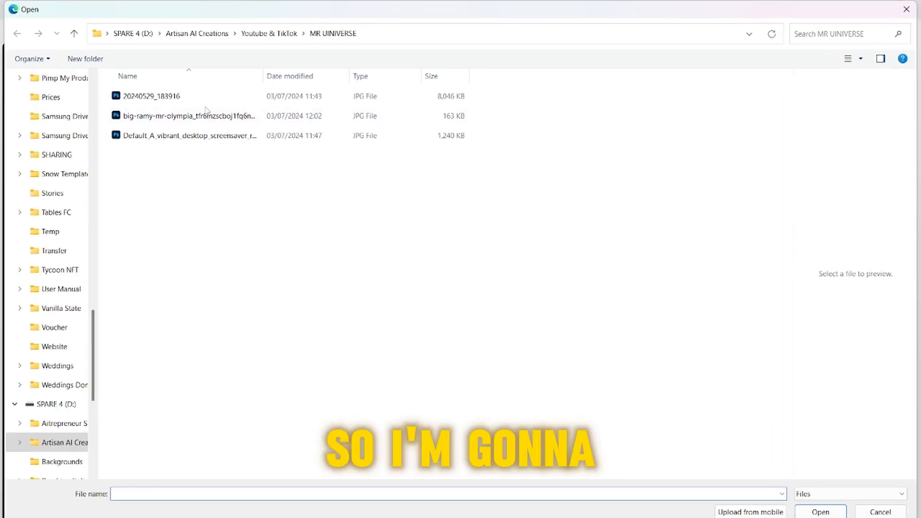
{"action": "left_click", "coordinate": [196, 119]}
{"action": "left_click", "coordinate": [814, 511]}
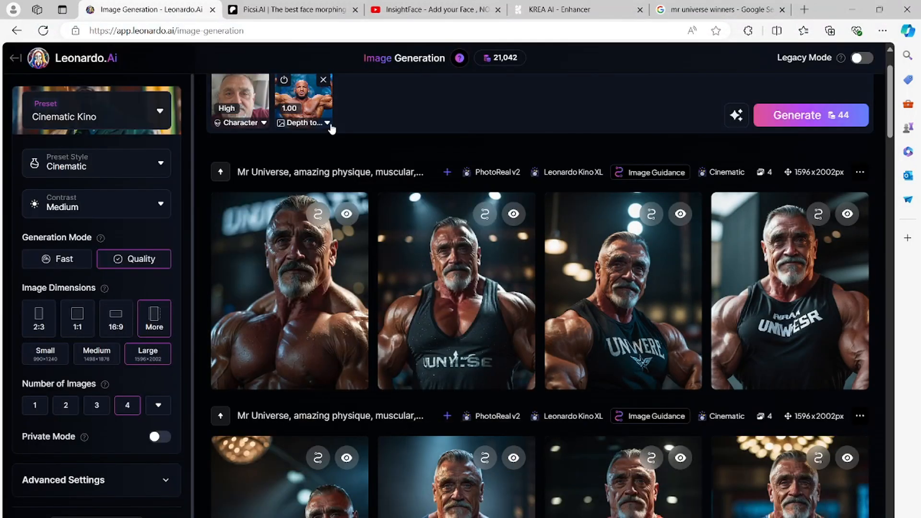
Check the Depth to Image strength, set the image dimensions to 16:9 and generate the images
{"action": "left_click", "coordinate": [328, 124]}
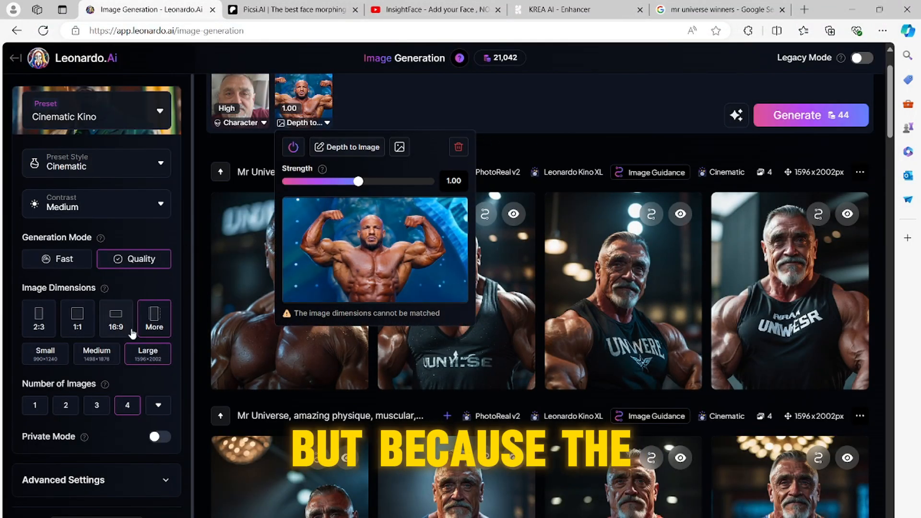
{"action": "left_click", "coordinate": [115, 318]}
{"action": "left_click", "coordinate": [810, 115]}
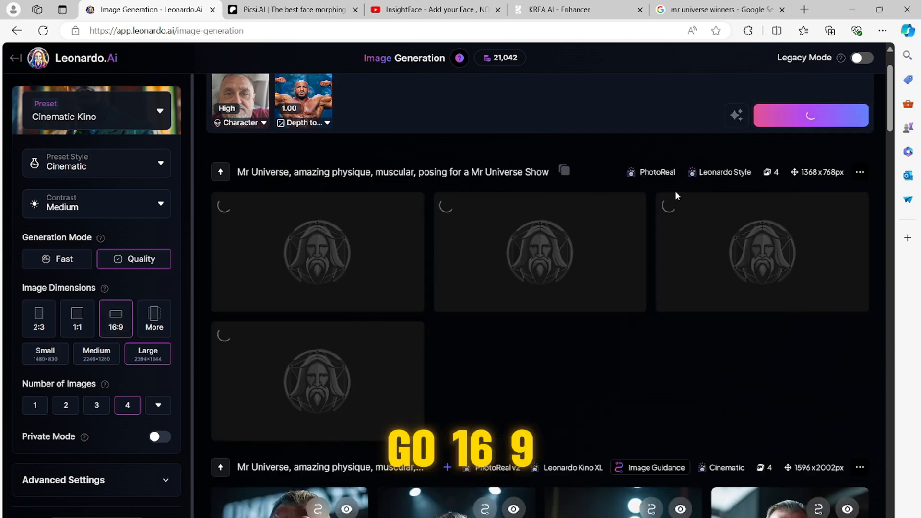
Look through the four new double-biceps results enlarged and go back to the first one
{"action": "left_click", "coordinate": [318, 287]}
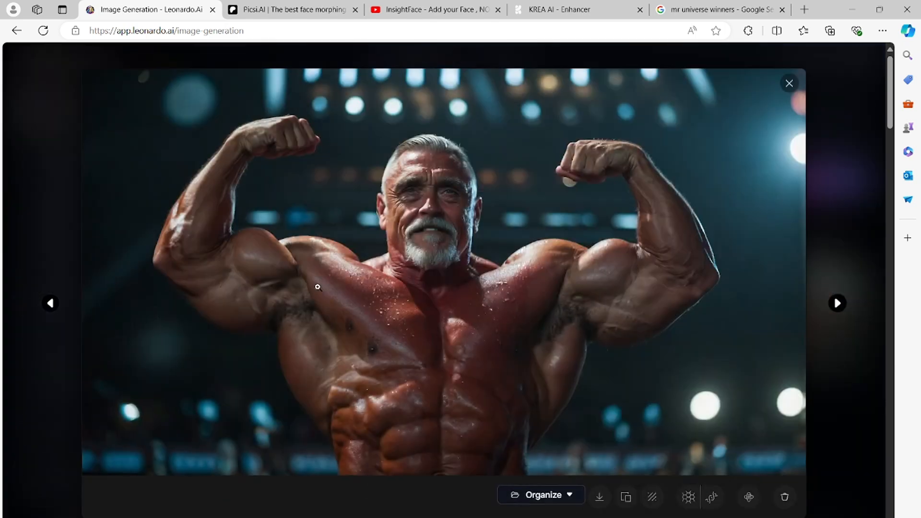
{"action": "left_click", "coordinate": [836, 304]}
{"action": "left_click", "coordinate": [836, 305]}
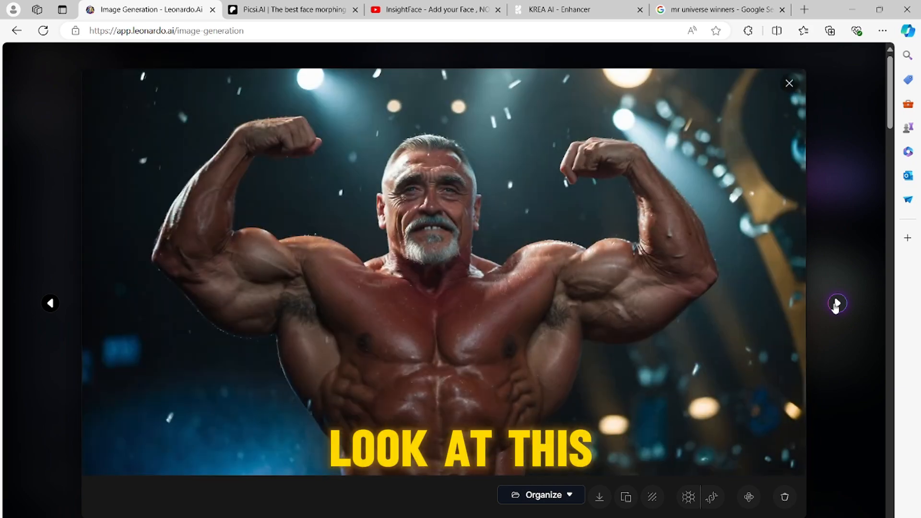
{"action": "left_click", "coordinate": [835, 305]}
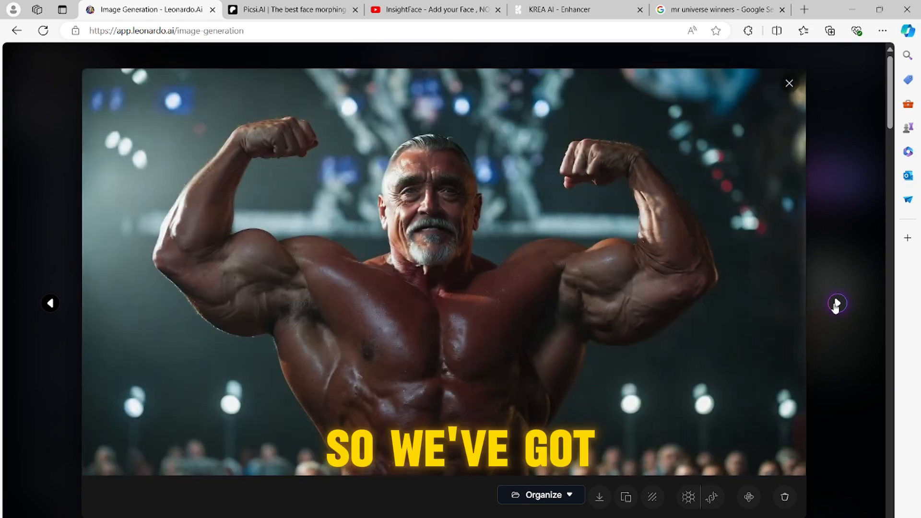
{"action": "left_click", "coordinate": [52, 307]}
{"action": "left_click", "coordinate": [52, 307]}
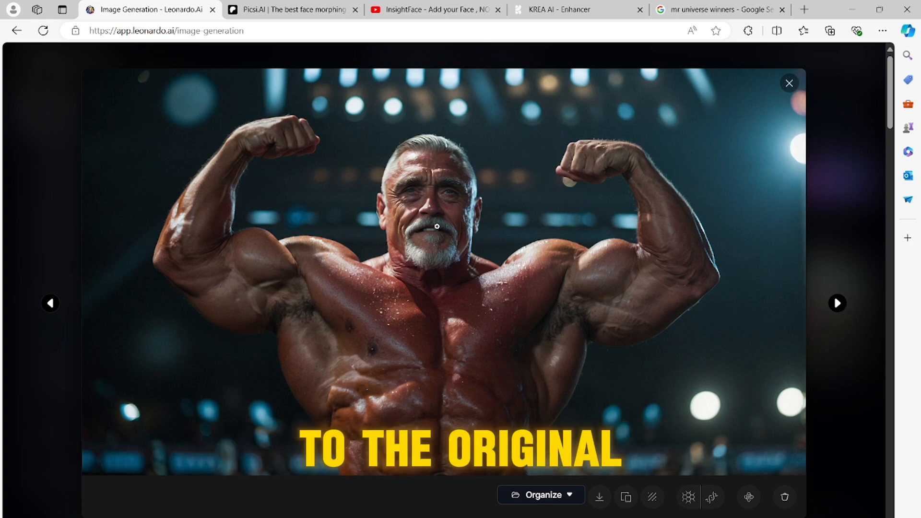
Zoom in on the face in the first two double-biceps results to inspect the likeness and teeth, and advance to the third
{"action": "left_click", "coordinate": [437, 226]}
{"action": "left_click", "coordinate": [790, 444]}
{"action": "left_click", "coordinate": [837, 304]}
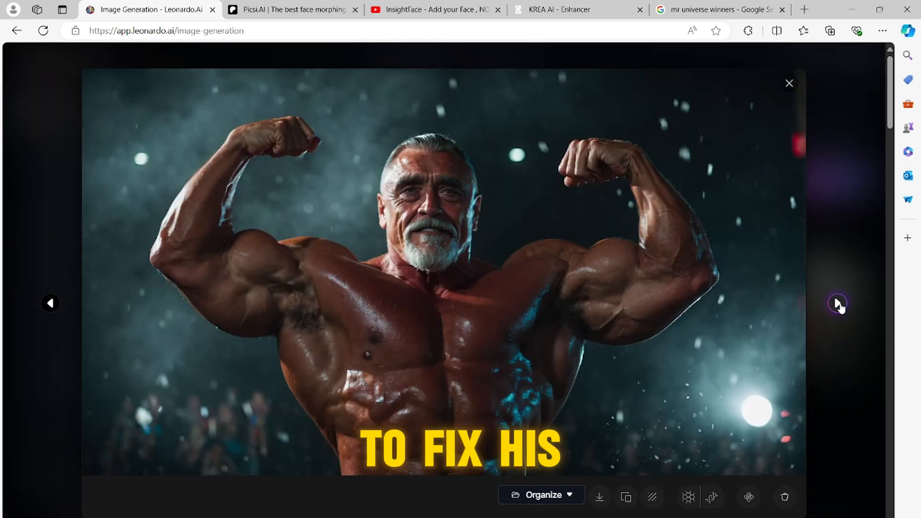
{"action": "left_click", "coordinate": [448, 267]}
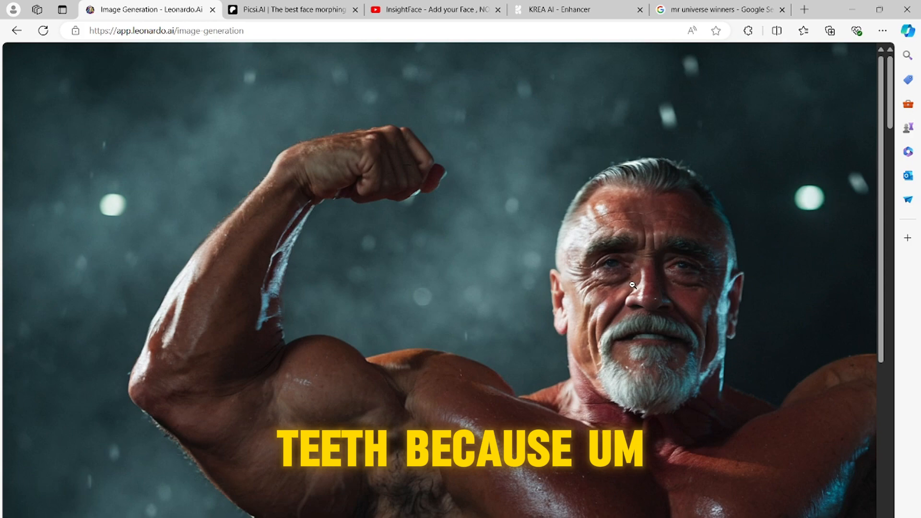
{"action": "left_click", "coordinate": [686, 298]}
{"action": "left_click", "coordinate": [837, 303]}
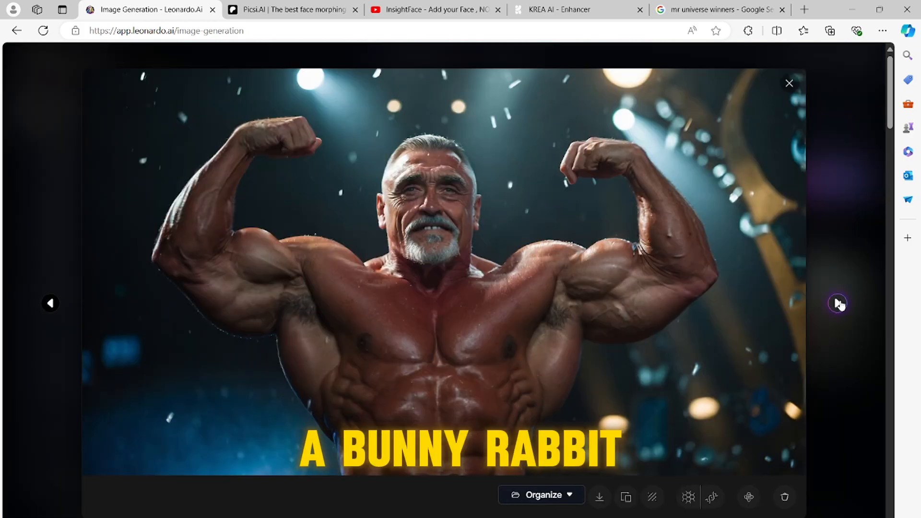
Zoom in on the face in the fourth double-biceps result to inspect the teeth and likeness
{"action": "left_click", "coordinate": [837, 303]}
{"action": "left_click", "coordinate": [448, 243]}
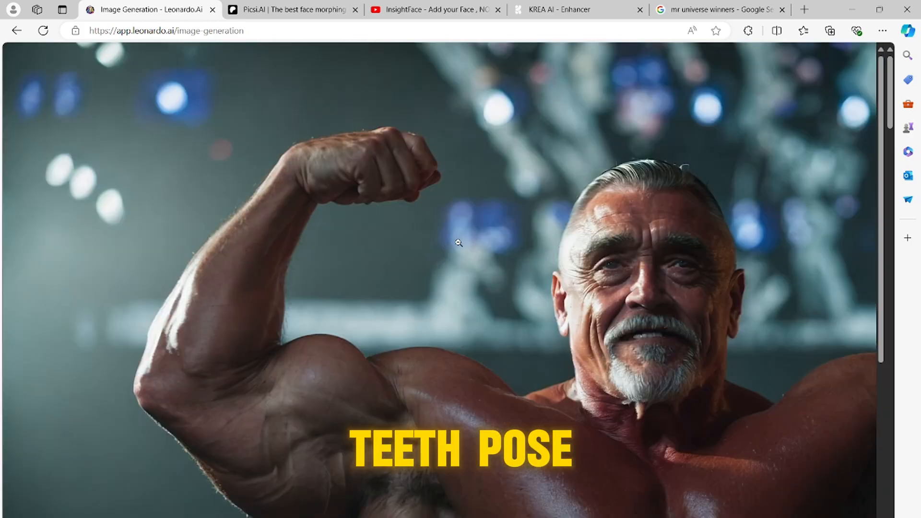
{"action": "left_click", "coordinate": [453, 292]}
Return to the second double-biceps result, run the Alchemy Crisp upscale on it and close the enlarged view
{"action": "left_click", "coordinate": [50, 303]}
{"action": "left_click", "coordinate": [51, 303]}
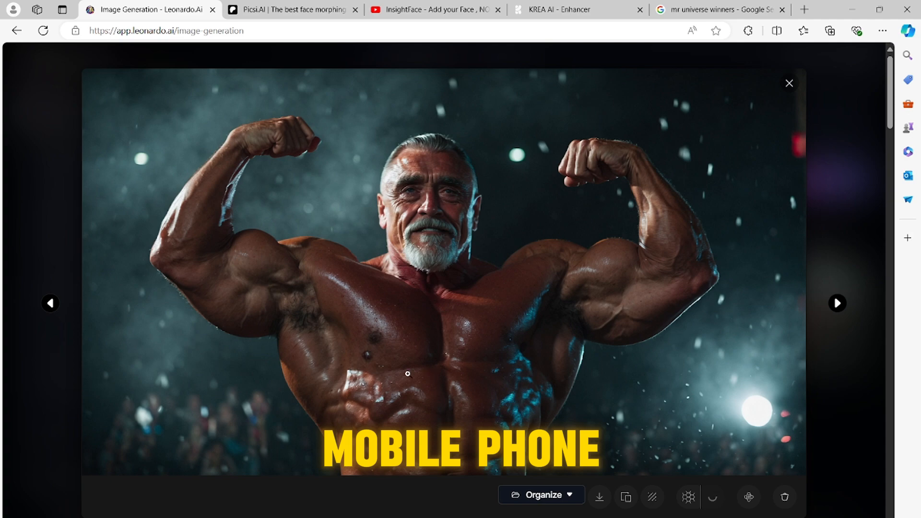
{"action": "left_click", "coordinate": [847, 344]}
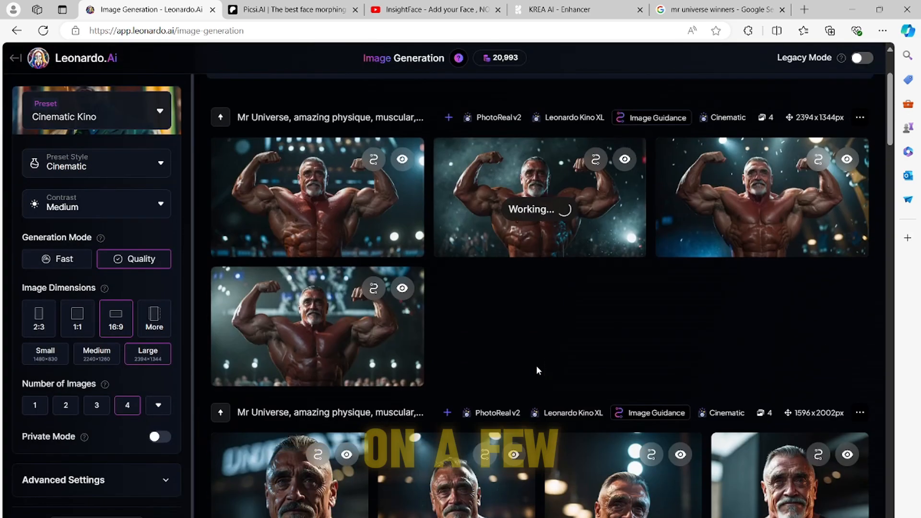
Run the Alchemy Crisp upscale on the second 1596x2002px portrait, the man in the black tank top under two spotlights
{"action": "scroll", "coordinate": [537, 367], "scroll_direction": "down", "scroll_amount": 3}
{"action": "left_click", "coordinate": [327, 343]}
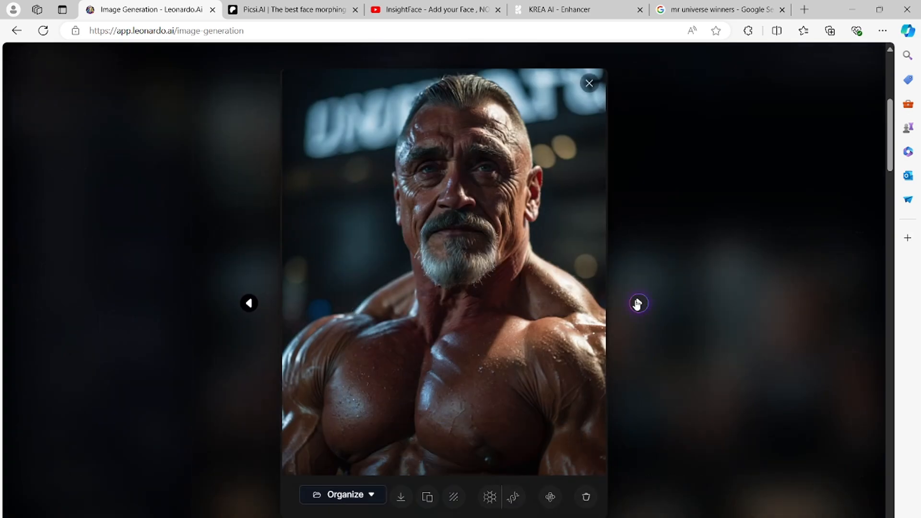
{"action": "left_click", "coordinate": [638, 303]}
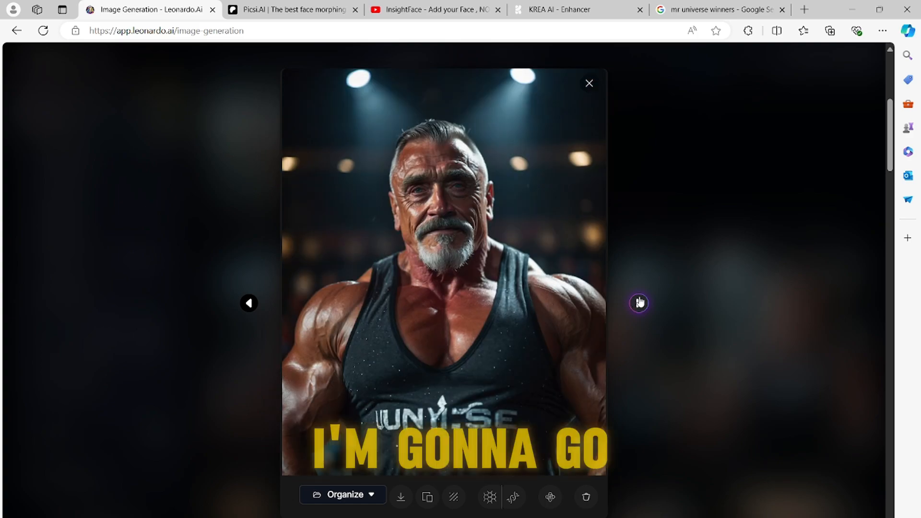
{"action": "left_click", "coordinate": [513, 497]}
{"action": "left_click", "coordinate": [776, 336]}
Run the crisp upscale on the third image of the older 2394x1344px set, showing the man in a navy tank top in the gym
{"action": "scroll", "coordinate": [775, 336], "scroll_direction": "down", "scroll_amount": 10}
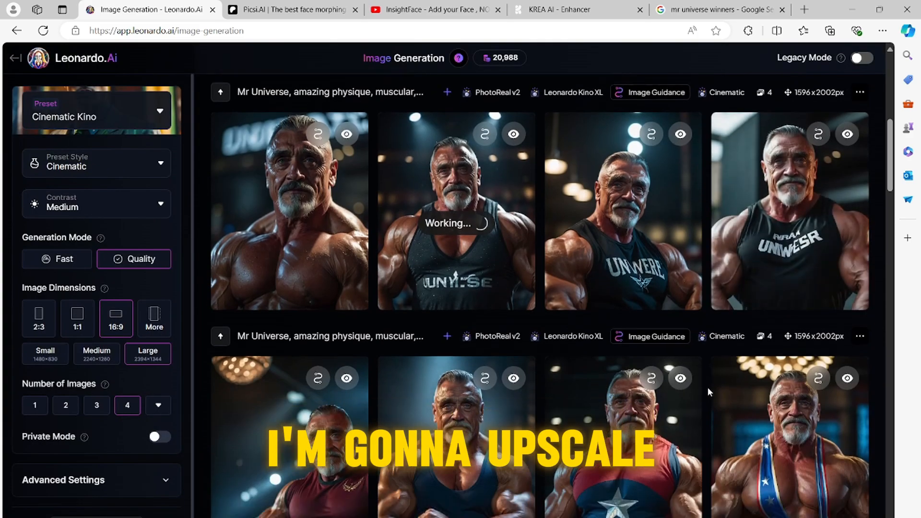
{"action": "scroll", "coordinate": [698, 314], "scroll_direction": "down", "scroll_amount": 3}
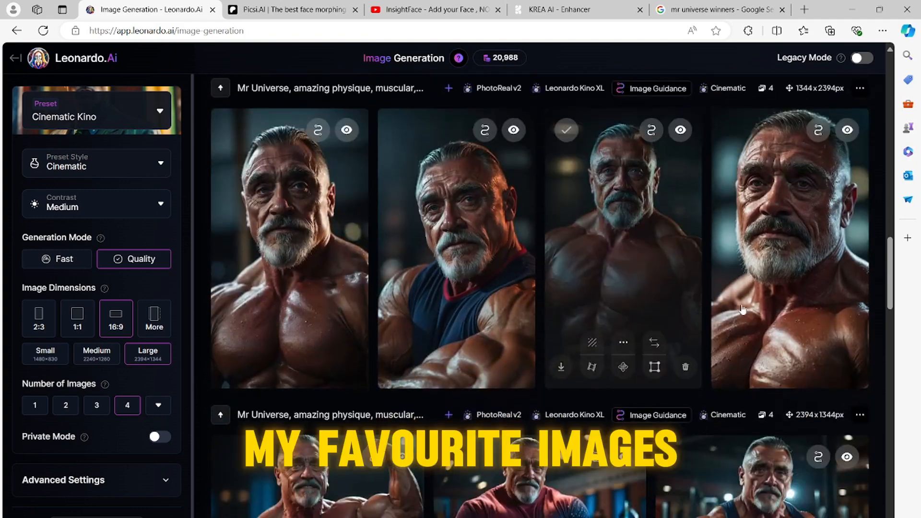
{"action": "scroll", "coordinate": [625, 277], "scroll_direction": "down", "scroll_amount": 3}
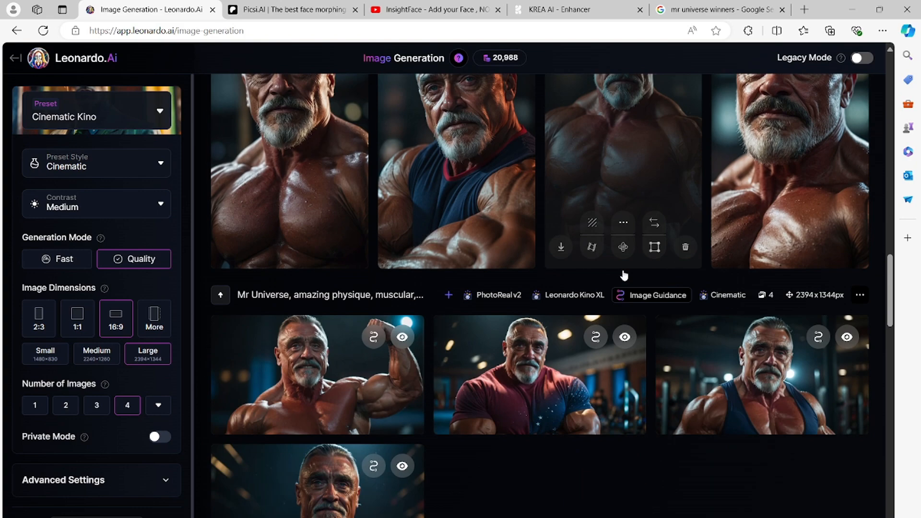
{"action": "scroll", "coordinate": [622, 273], "scroll_direction": "down", "scroll_amount": 4}
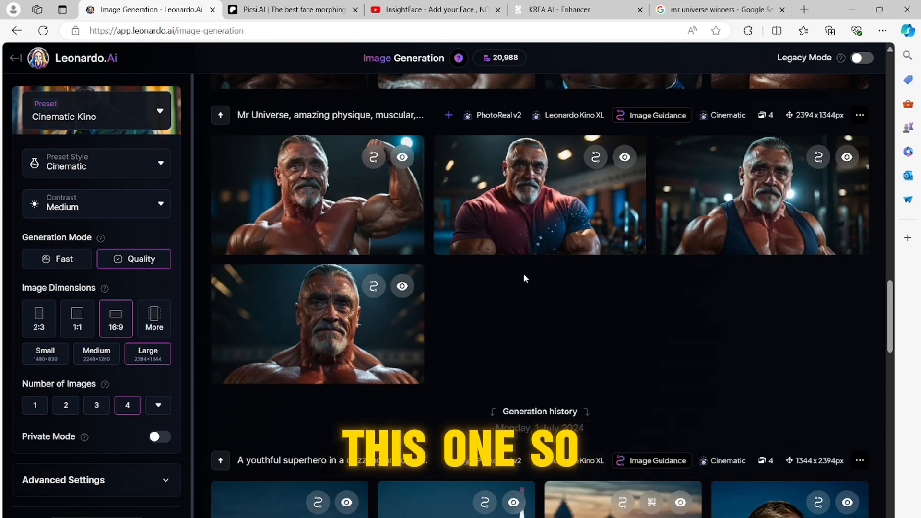
{"action": "left_click", "coordinate": [745, 186]}
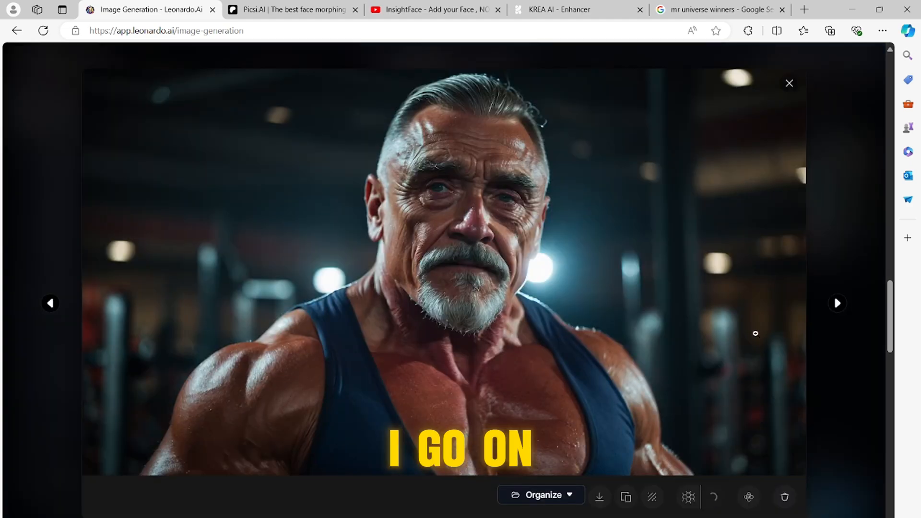
{"action": "left_click", "coordinate": [850, 384]}
Open the second double-biceps result and download its Alchemy Crisp upscaled version
{"action": "scroll", "coordinate": [592, 357], "scroll_direction": "up", "scroll_amount": 2}
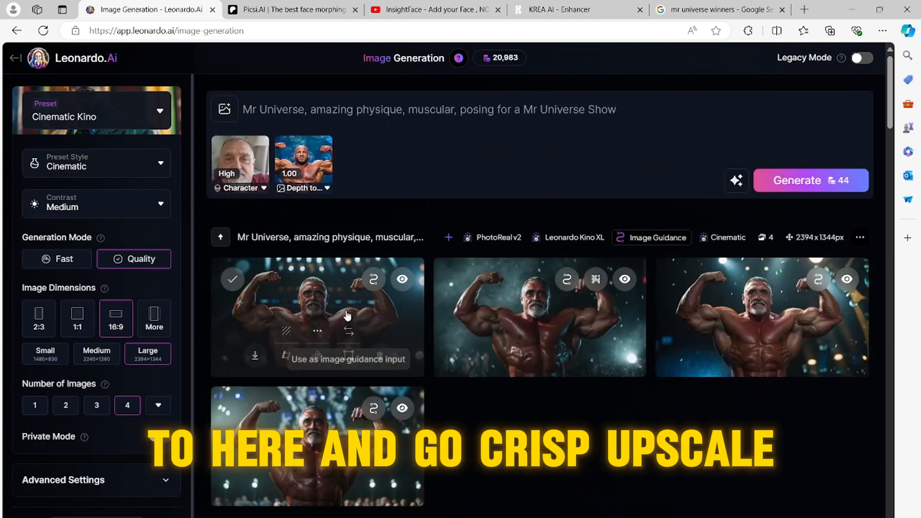
{"action": "left_click", "coordinate": [335, 336]}
{"action": "left_click", "coordinate": [837, 304]}
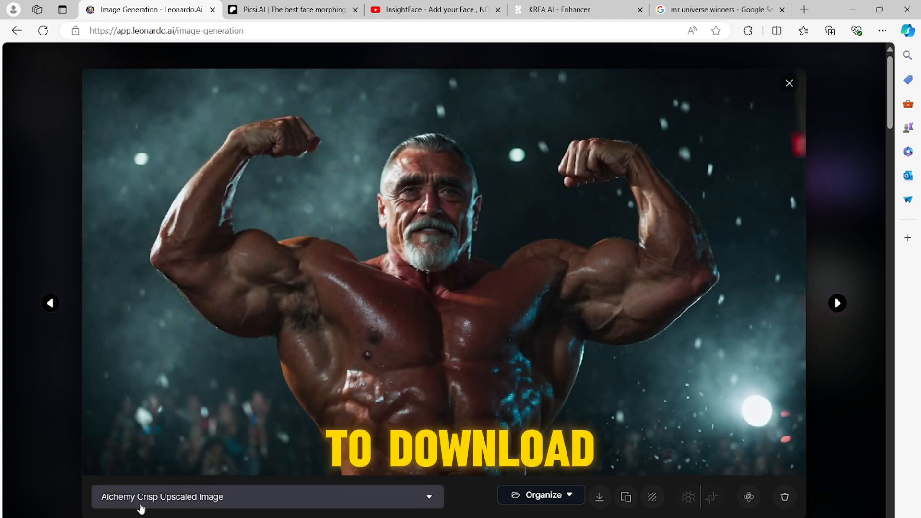
{"action": "left_click", "coordinate": [600, 497]}
{"action": "left_click", "coordinate": [861, 275]}
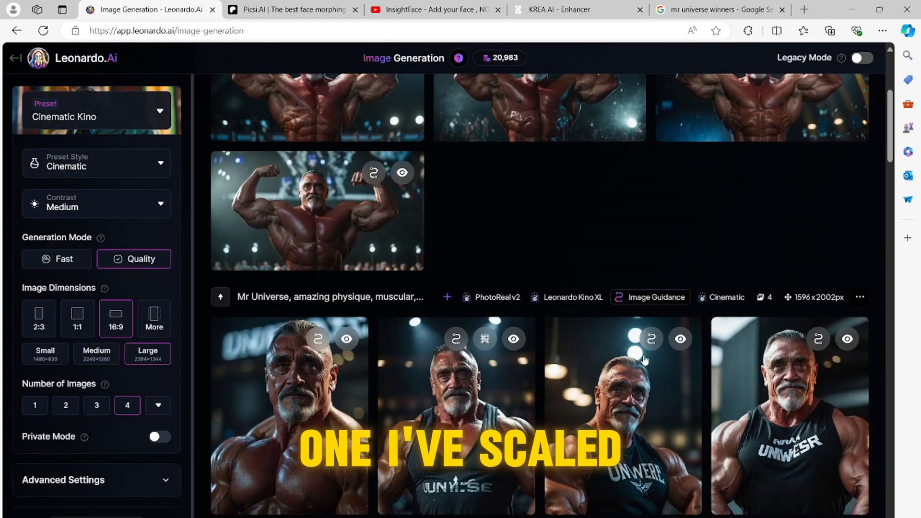
Download the Alchemy Crisp upscaled version of the black tank top portrait and close the enlarged view
{"action": "scroll", "coordinate": [474, 323], "scroll_direction": "down", "scroll_amount": 2}
{"action": "left_click", "coordinate": [474, 323]}
{"action": "left_click", "coordinate": [504, 496]}
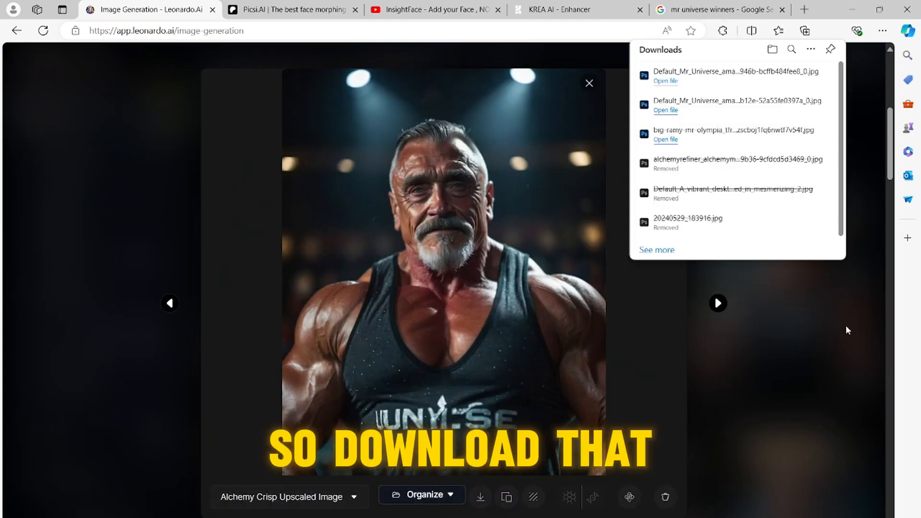
{"action": "left_click", "coordinate": [845, 325]}
Download the Alchemy Crisp upscaled version of the gym image with the navy tank top
{"action": "scroll", "coordinate": [499, 295], "scroll_direction": "down", "scroll_amount": 8}
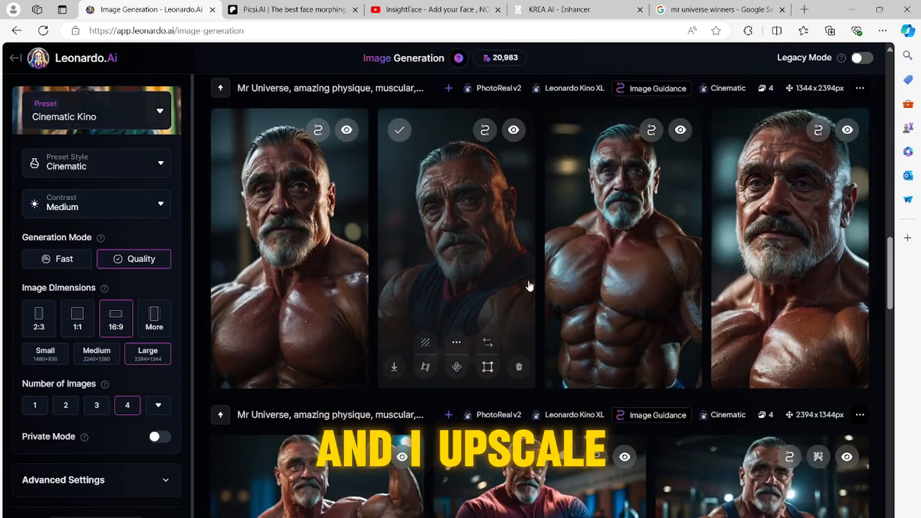
{"action": "scroll", "coordinate": [528, 285], "scroll_direction": "down", "scroll_amount": 5}
{"action": "scroll", "coordinate": [763, 307], "scroll_direction": "up", "scroll_amount": 1}
{"action": "left_click", "coordinate": [763, 317]}
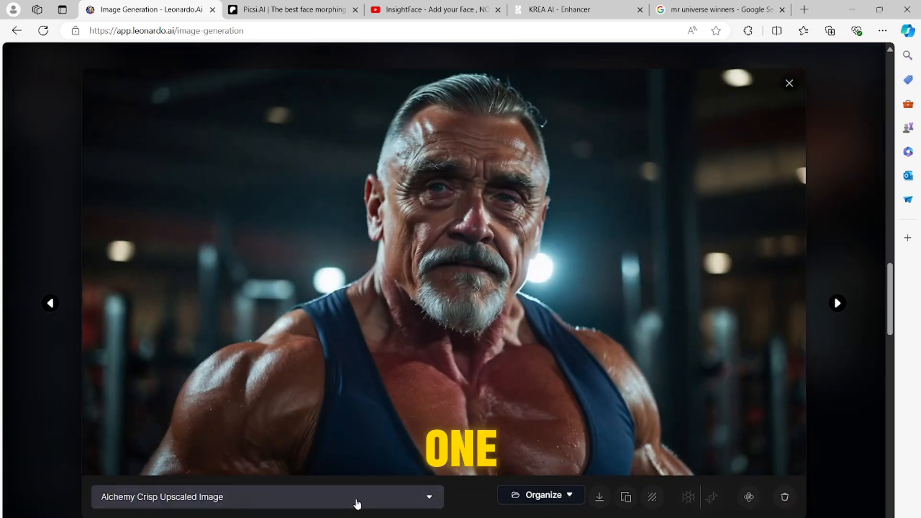
{"action": "left_click", "coordinate": [600, 497]}
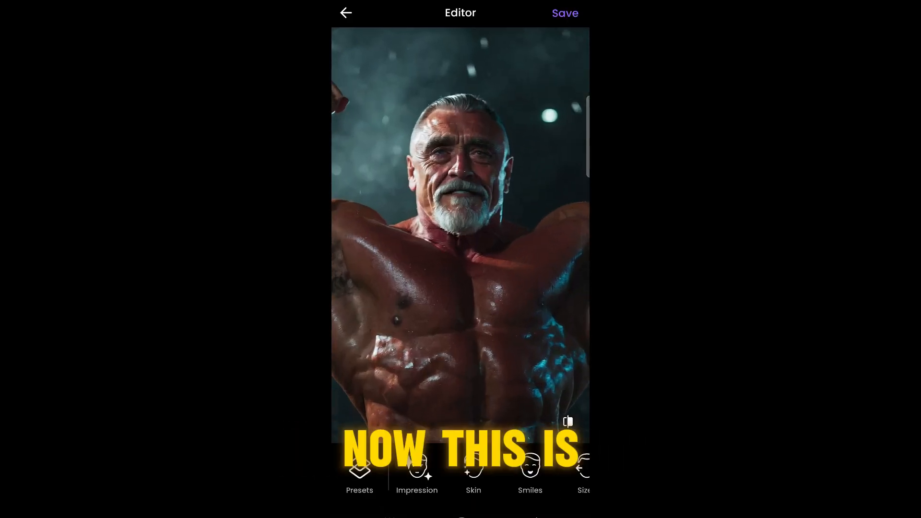
In the phone photo editor, preview the Tight and Closed smiles on the double-biceps picture and inspect the mouth up close
{"action": "left_click", "coordinate": [530, 473]}
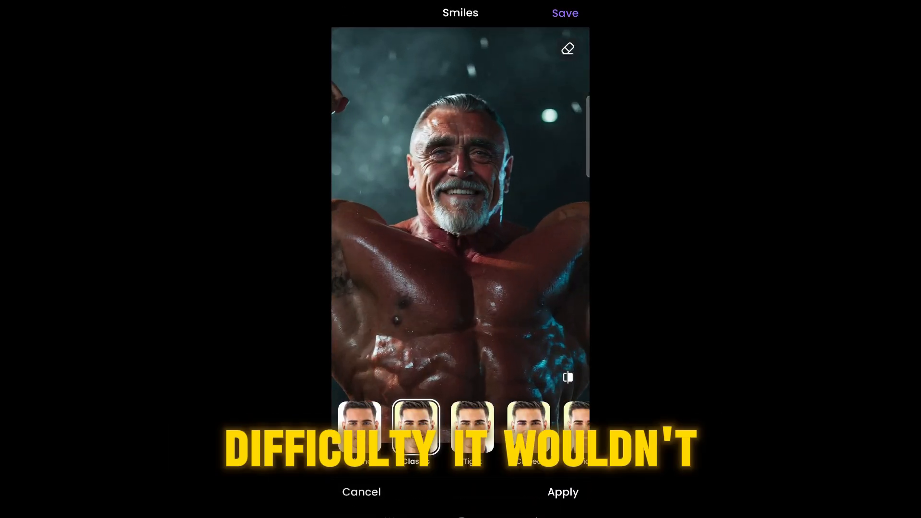
{"action": "left_click", "coordinate": [472, 428]}
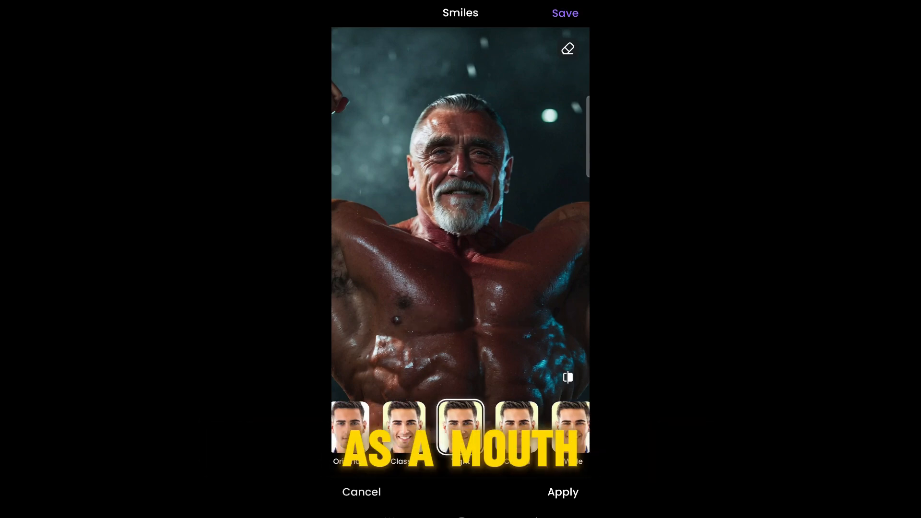
{"action": "scroll", "coordinate": [455, 252], "scroll_direction": "up", "scroll_amount": 5}
{"action": "scroll", "coordinate": [455, 252], "scroll_direction": "down", "scroll_amount": 5}
{"action": "left_click", "coordinate": [517, 428]}
{"action": "scroll", "coordinate": [460, 252], "scroll_direction": "up", "scroll_amount": 5}
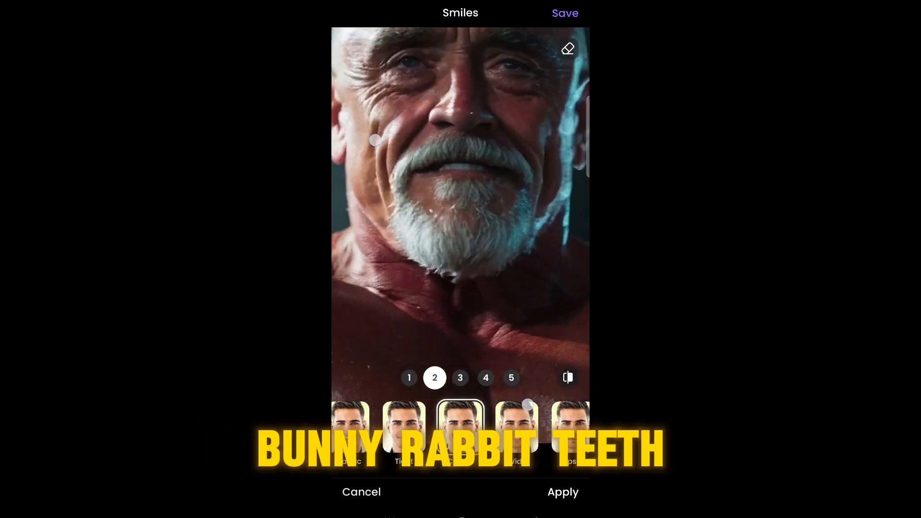
{"action": "scroll", "coordinate": [461, 252], "scroll_direction": "down", "scroll_amount": 5}
Compare the Classic and Upset expressions, apply the Classic smile to the double-biceps picture and save it
{"action": "left_click", "coordinate": [350, 428]}
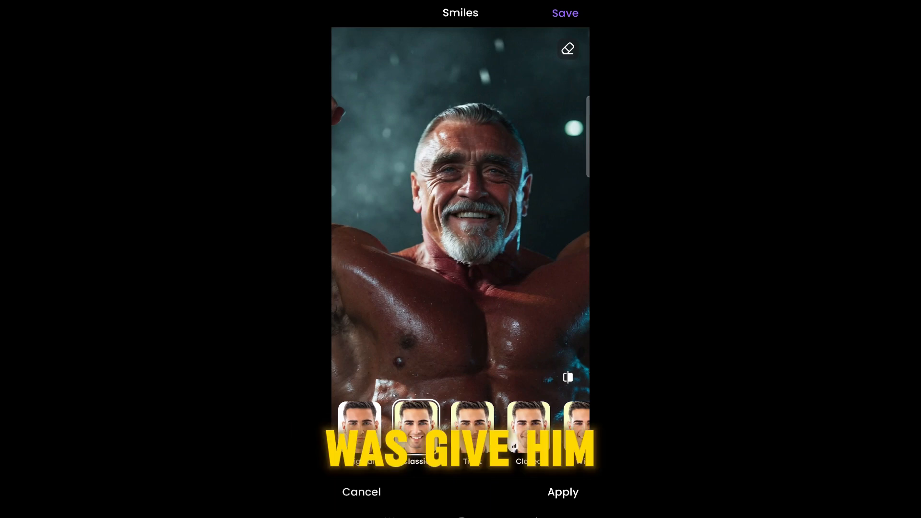
{"action": "left_click", "coordinate": [569, 437]}
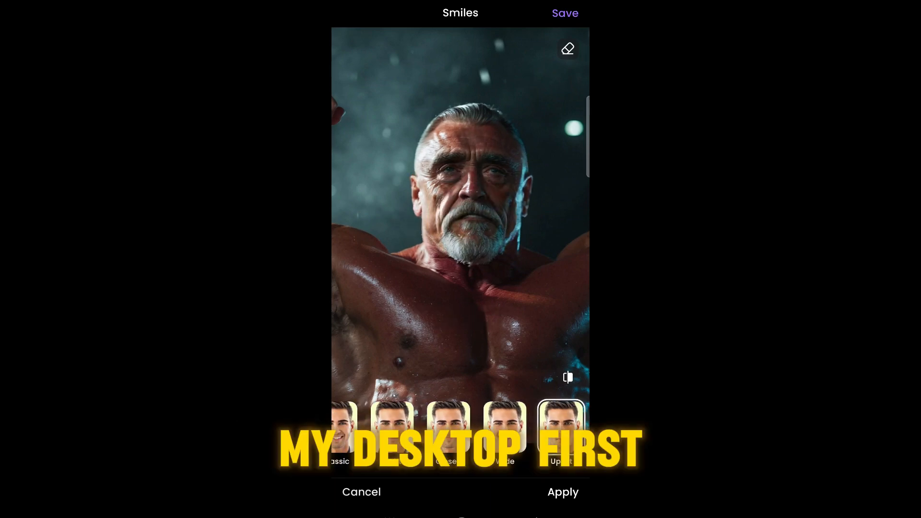
{"action": "left_click", "coordinate": [344, 427]}
{"action": "left_click", "coordinate": [563, 492]}
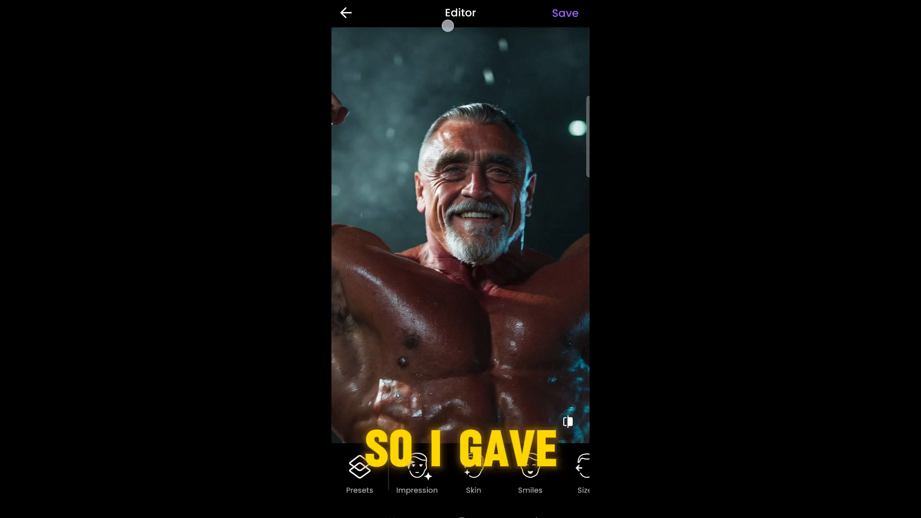
{"action": "left_click", "coordinate": [566, 13]}
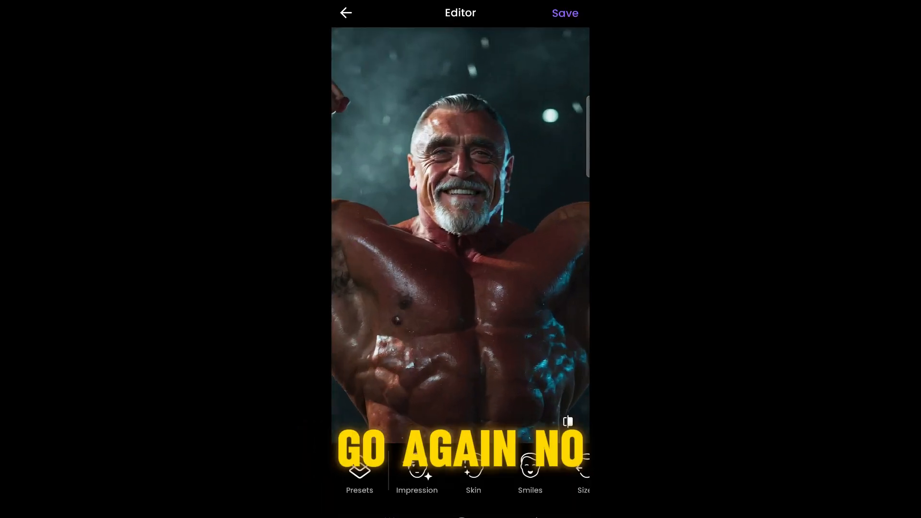
On the smiling picture, preview the Tight smile and the Closed smile at levels 2, 1 and 3 with the face enlarged
{"action": "scroll", "coordinate": [447, 252], "scroll_direction": "up", "scroll_amount": 3}
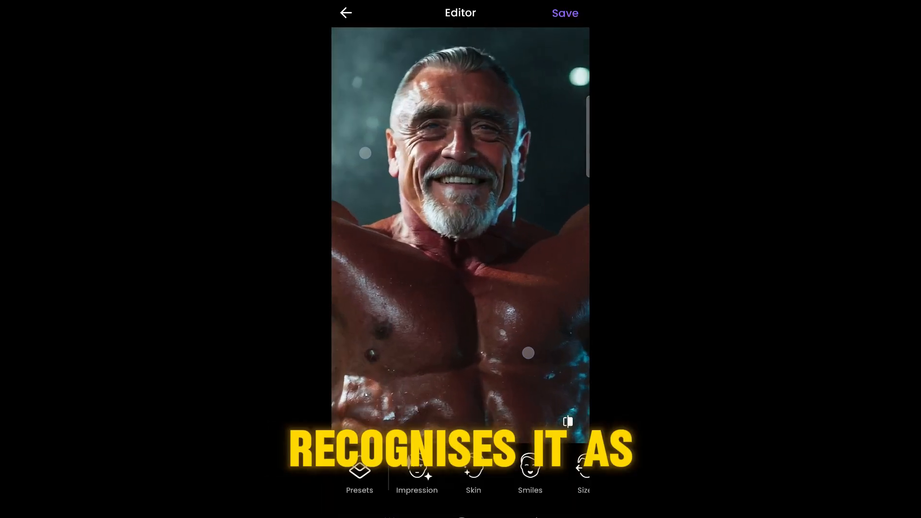
{"action": "left_click", "coordinate": [530, 473]}
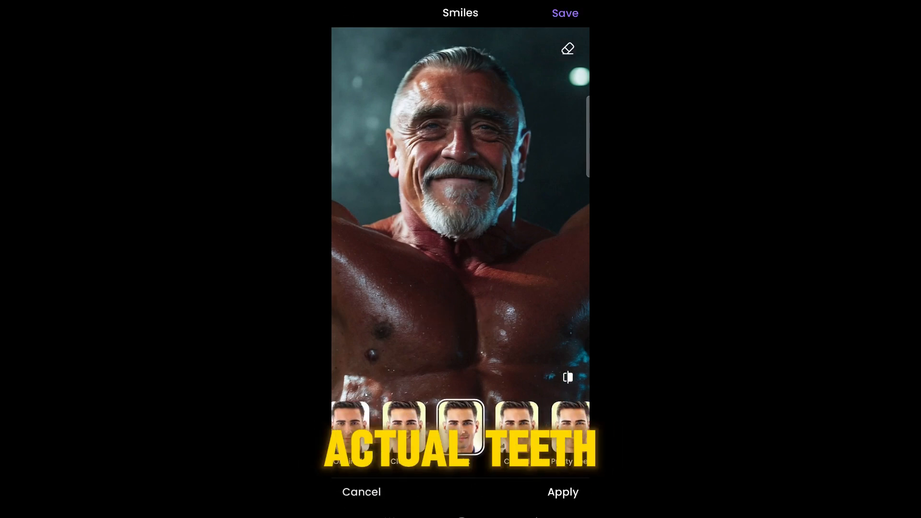
{"action": "left_click", "coordinate": [517, 427]}
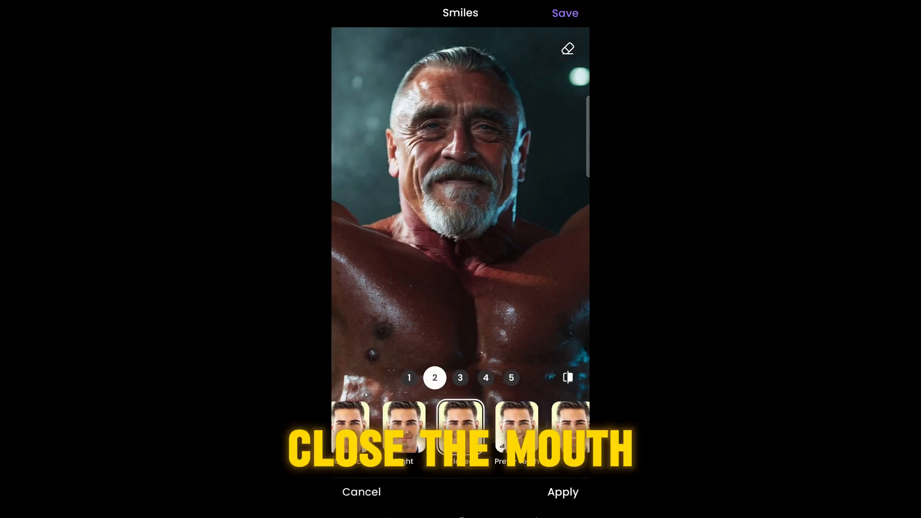
{"action": "left_click", "coordinate": [409, 378]}
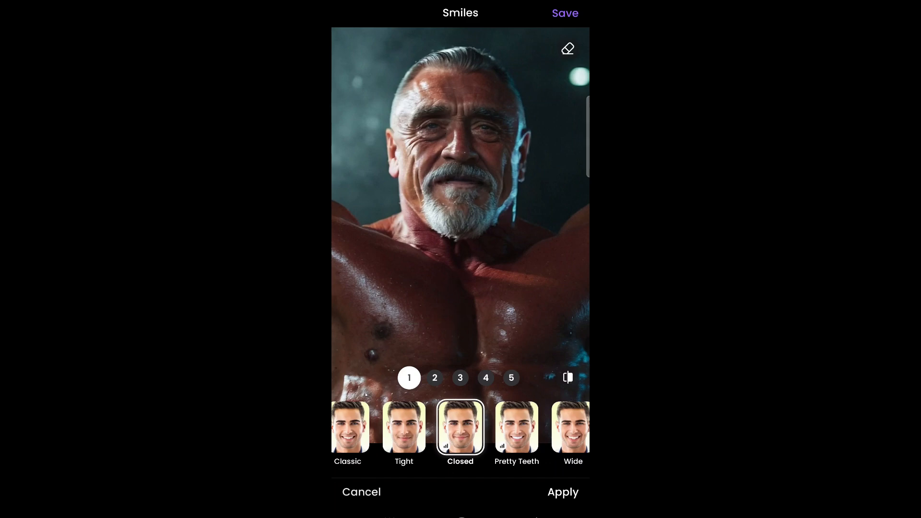
{"action": "left_click", "coordinate": [460, 378]}
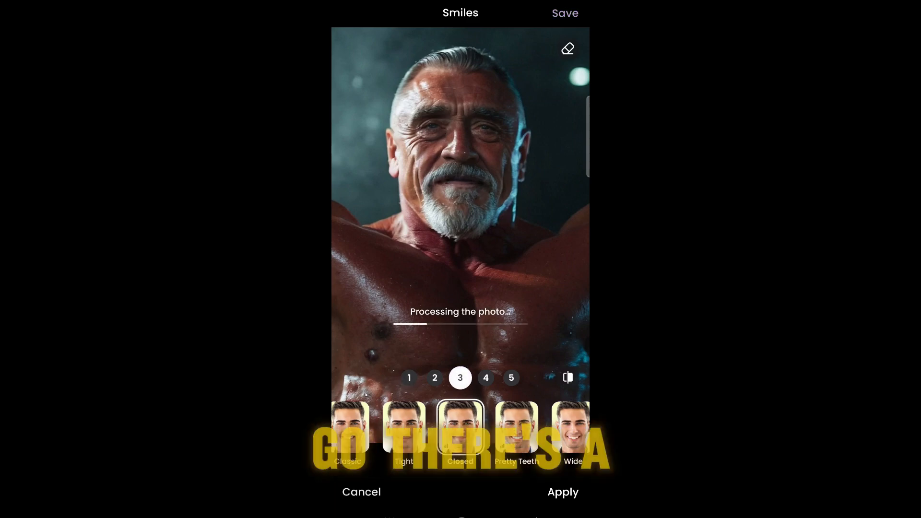
Compare the Tight, Classic and Closed smiles on the double-biceps picture once more with more of the body in view
{"action": "left_click", "coordinate": [404, 427]}
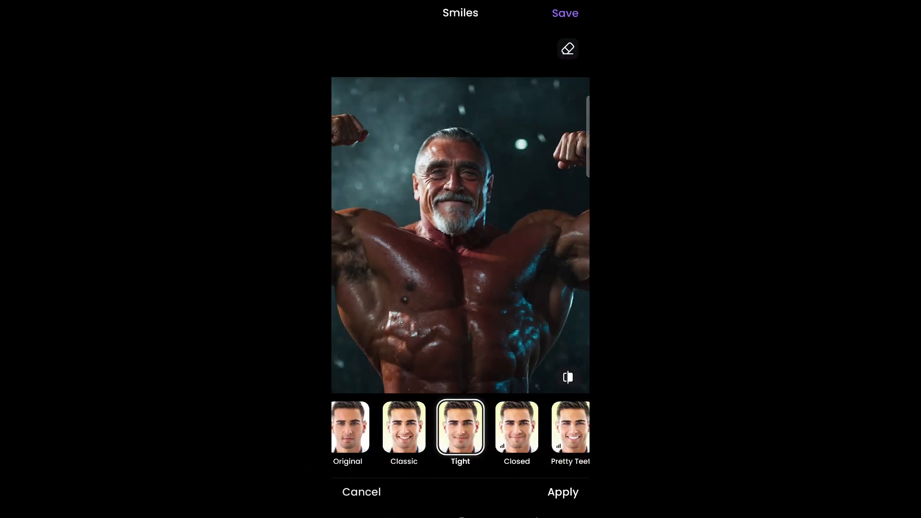
{"action": "left_click", "coordinate": [404, 427]}
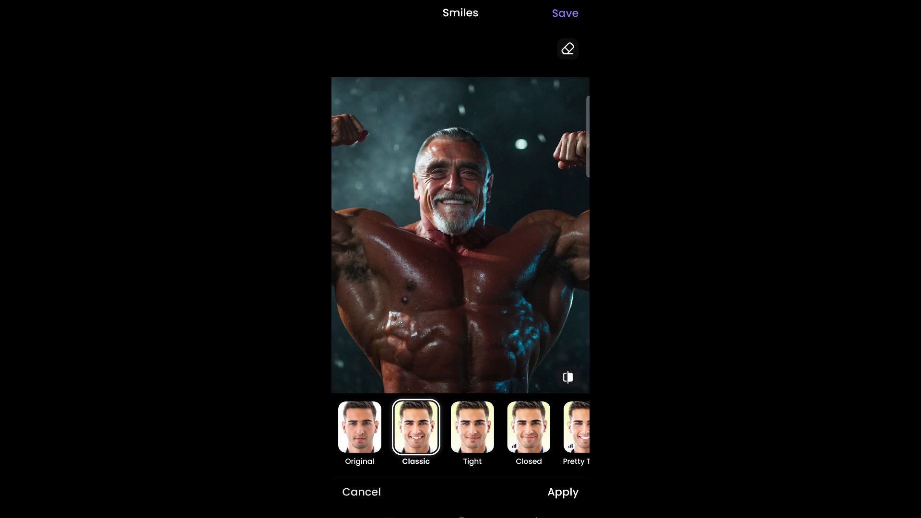
{"action": "left_click", "coordinate": [472, 427]}
{"action": "left_click", "coordinate": [516, 427]}
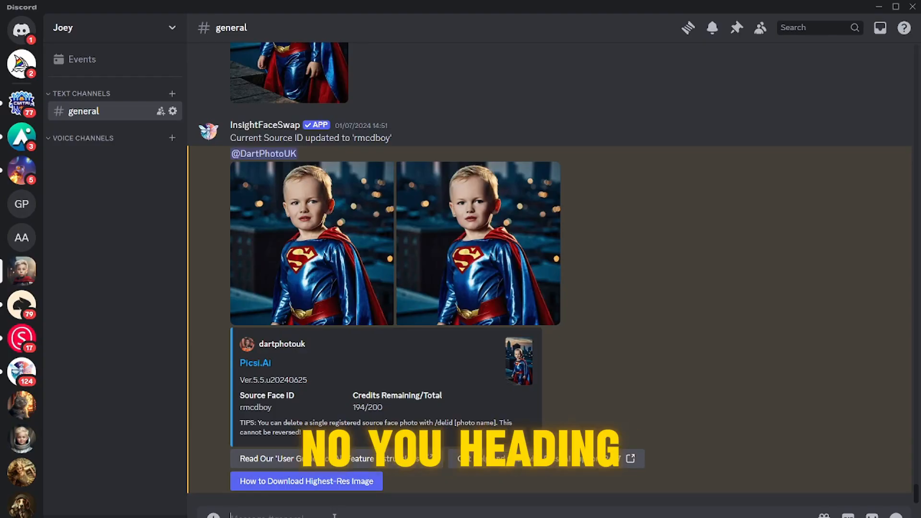
Switch to Discord, bring up the InsightFaceSwap commands, and browse the english-picsi-help channel of the Picsi.Ai server
{"action": "type", "text": "/"}
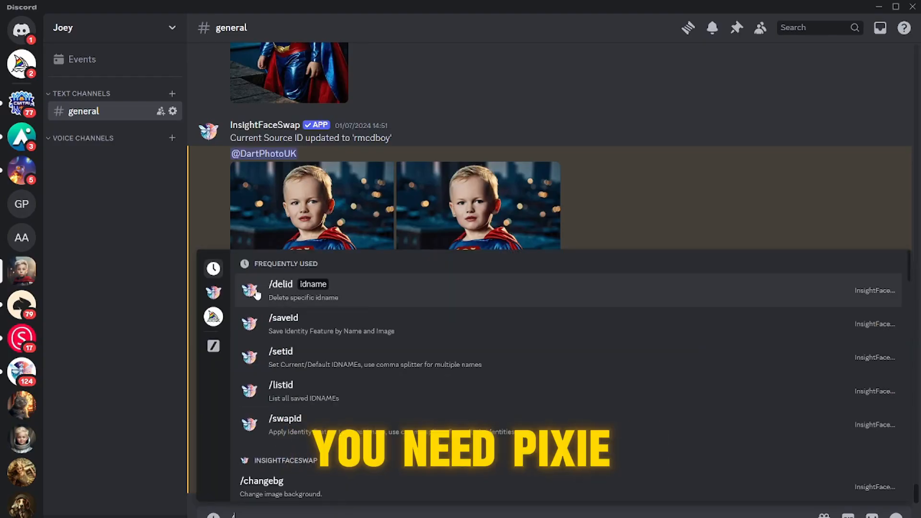
{"action": "left_click", "coordinate": [22, 371]}
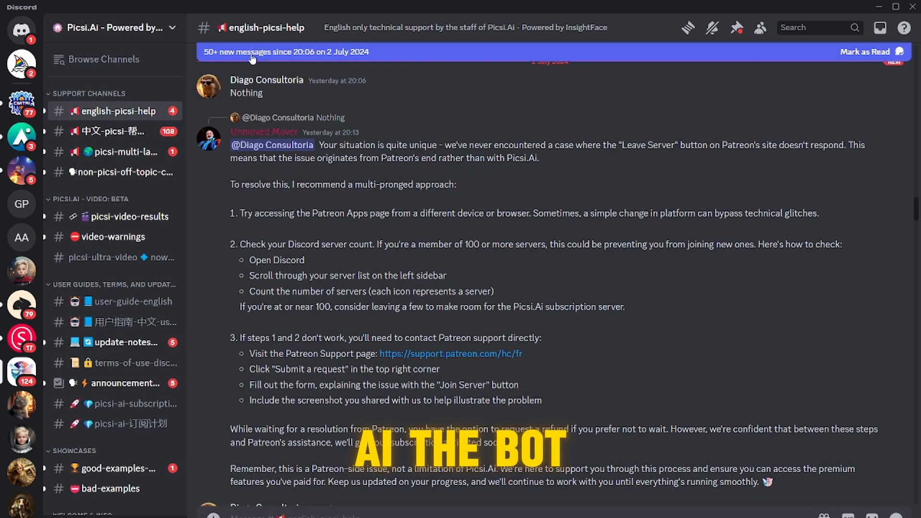
{"action": "scroll", "coordinate": [427, 337], "scroll_direction": "down", "scroll_amount": 20}
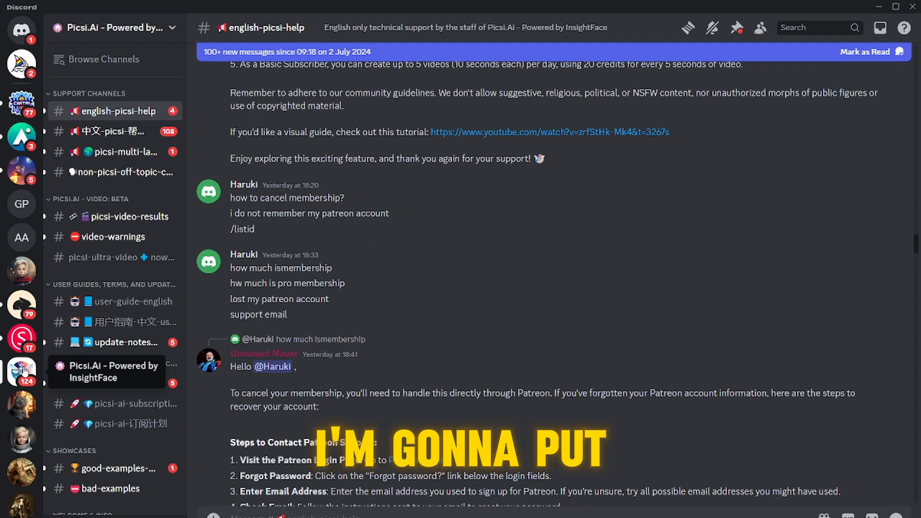
In the private server's general channel, try to save the portrait 20240529_183916.jpg with /saveid under the idname daduniverse
{"action": "left_click", "coordinate": [21, 271]}
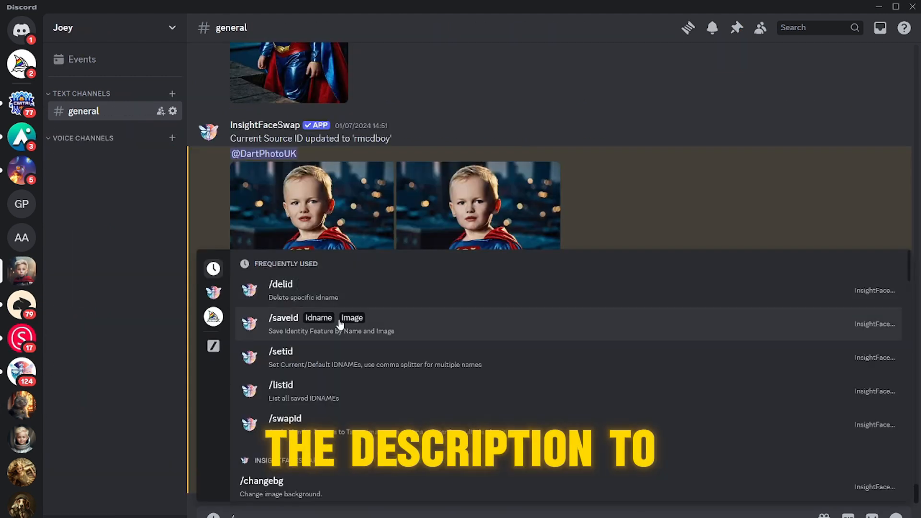
{"action": "left_click", "coordinate": [339, 326]}
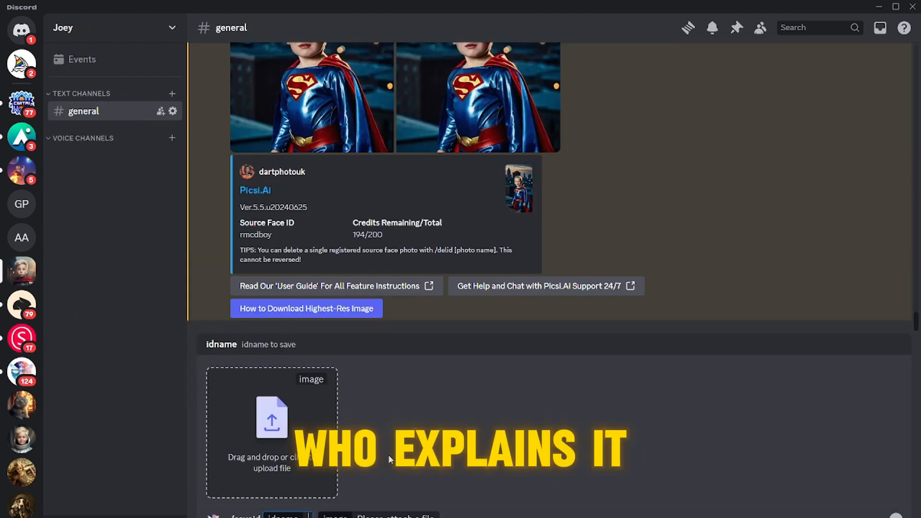
{"action": "type", "text": "dadypi"}
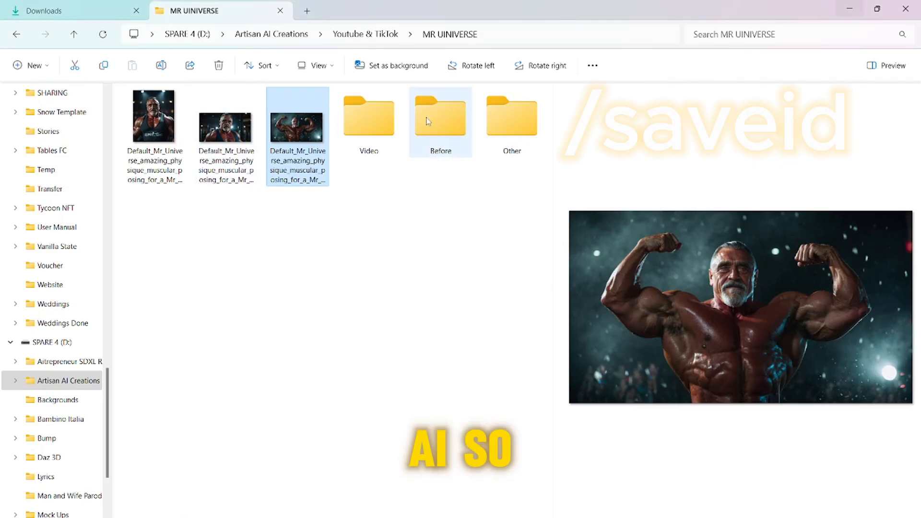
{"action": "double_click", "coordinate": [432, 127]}
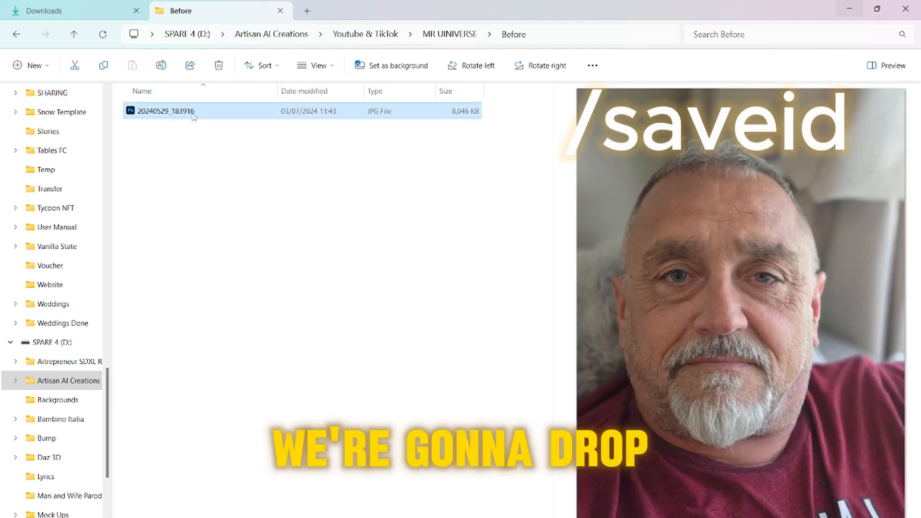
{"action": "left_click_drag", "start_coordinate": [411, 248], "coordinate": [501, 380]}
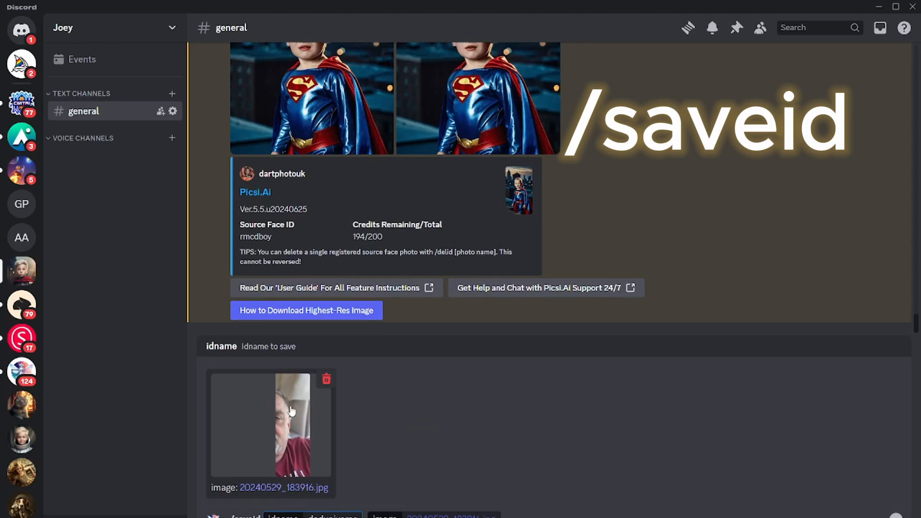
{"action": "key", "text": "Return"}
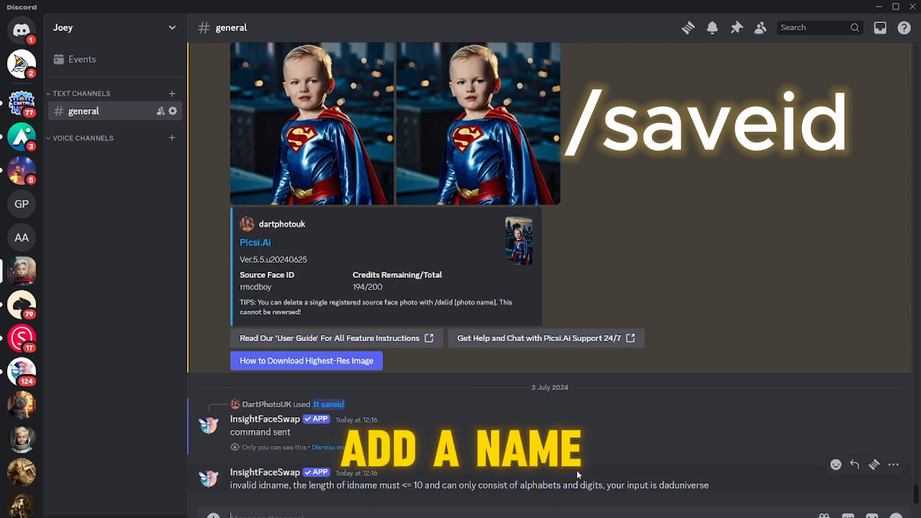
{"action": "left_click_drag", "start_coordinate": [670, 486], "coordinate": [709, 486]}
{"action": "left_click_drag", "start_coordinate": [414, 486], "coordinate": [605, 490]}
Save the portrait 20240529_183916.jpg from the Before folder as the face identity mruniverse with /saveid
{"action": "left_click", "coordinate": [347, 515]}
{"action": "type", "text": "/saveid"}
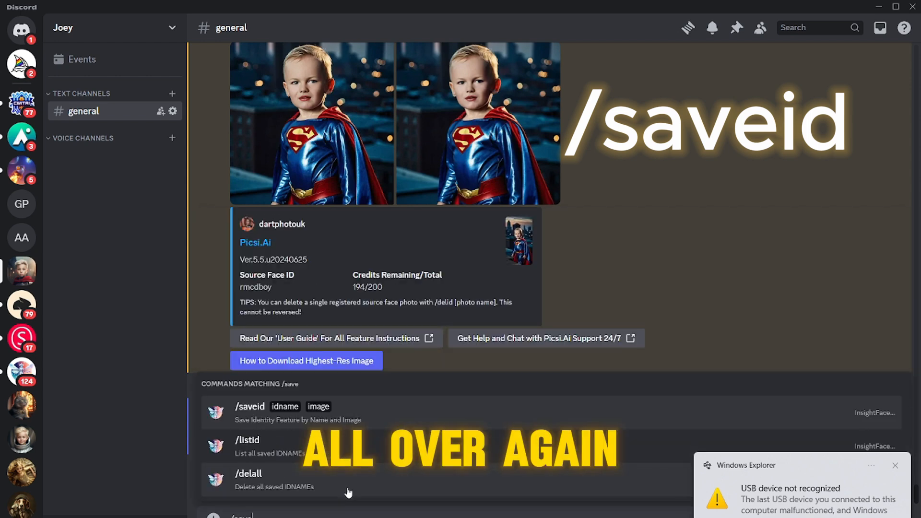
{"action": "left_click", "coordinate": [347, 490]}
{"action": "type", "text": "mruniverse"}
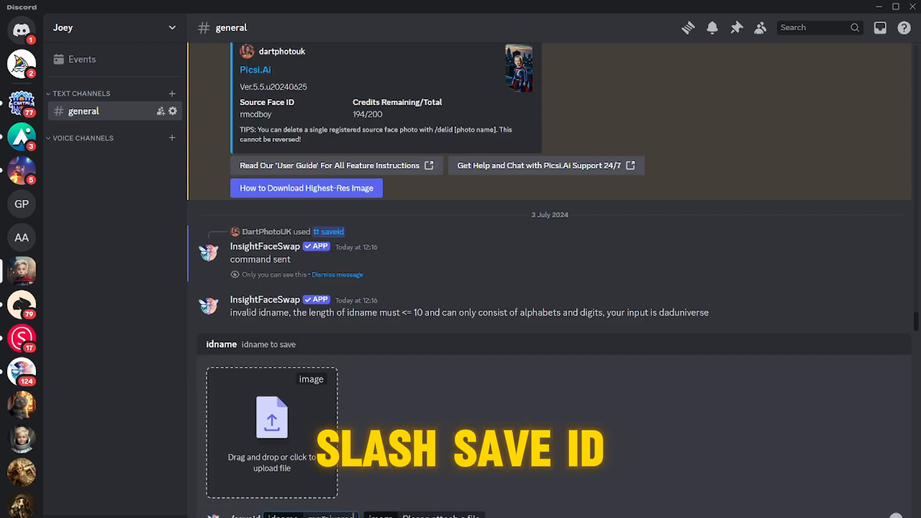
{"action": "key", "text": "Tab"}
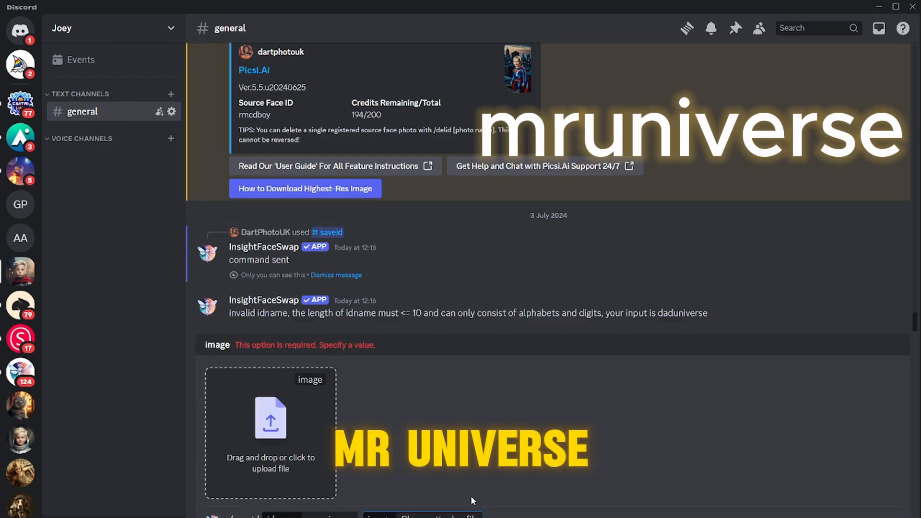
{"action": "left_click", "coordinate": [249, 427]}
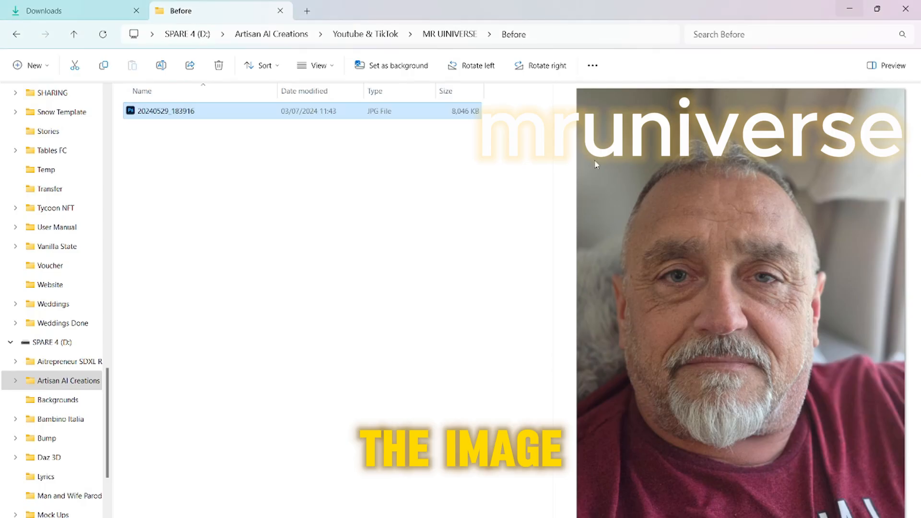
{"action": "left_click_drag", "start_coordinate": [305, 108], "coordinate": [454, 180]}
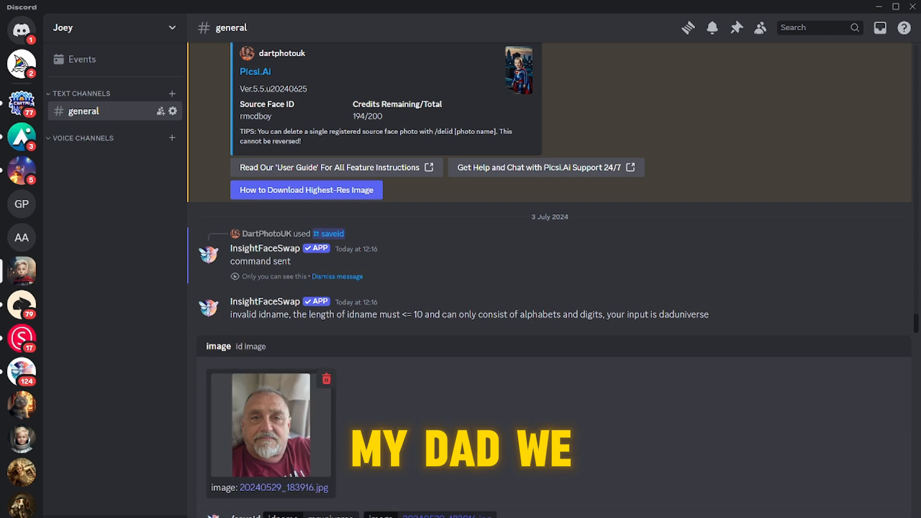
{"action": "key", "text": "Return"}
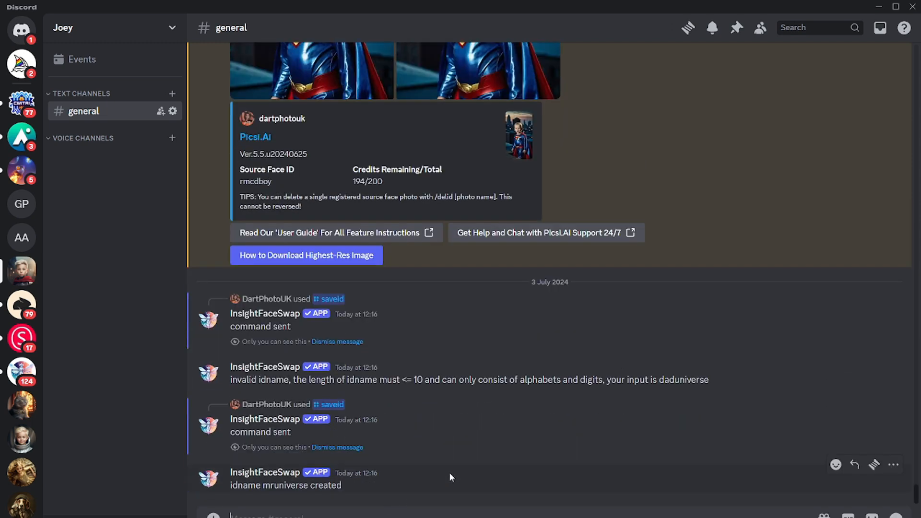
Make mruniverse the current source face with the /setid command
{"action": "type", "text": "/set"}
{"action": "left_click", "coordinate": [438, 421]}
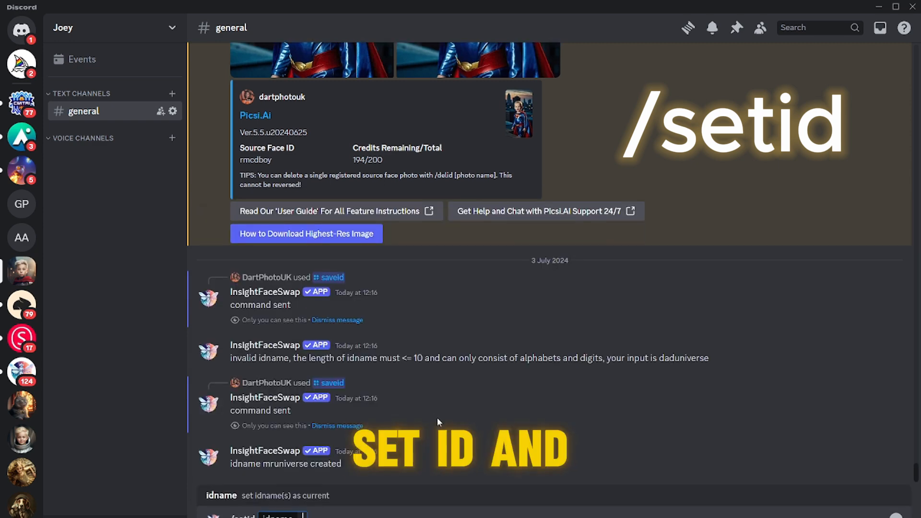
{"action": "type", "text": "mruniverse"}
{"action": "key", "text": "Return"}
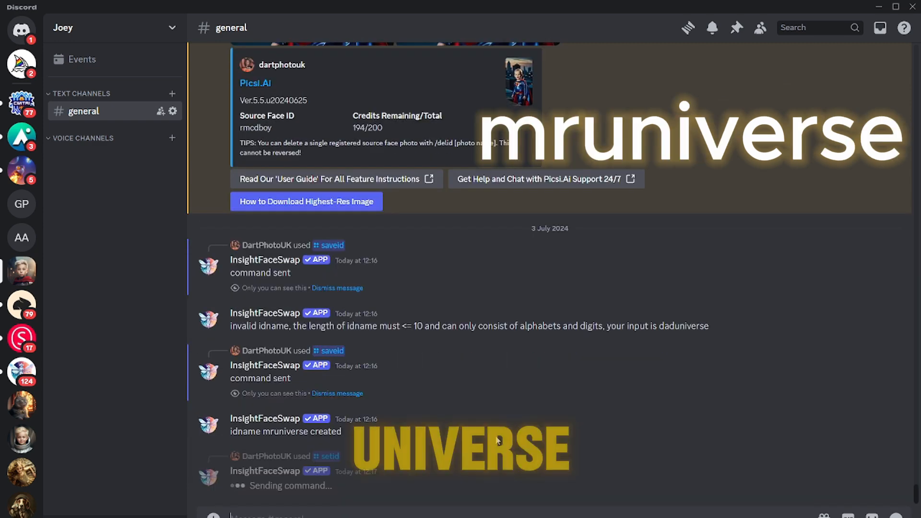
Run /swapid with the idname "mruniverse --ch --hl -m" on the portrait 20240529_183916.jpg from the Before folder
{"action": "type", "text": "/swapi"}
{"action": "key", "text": "Tab"}
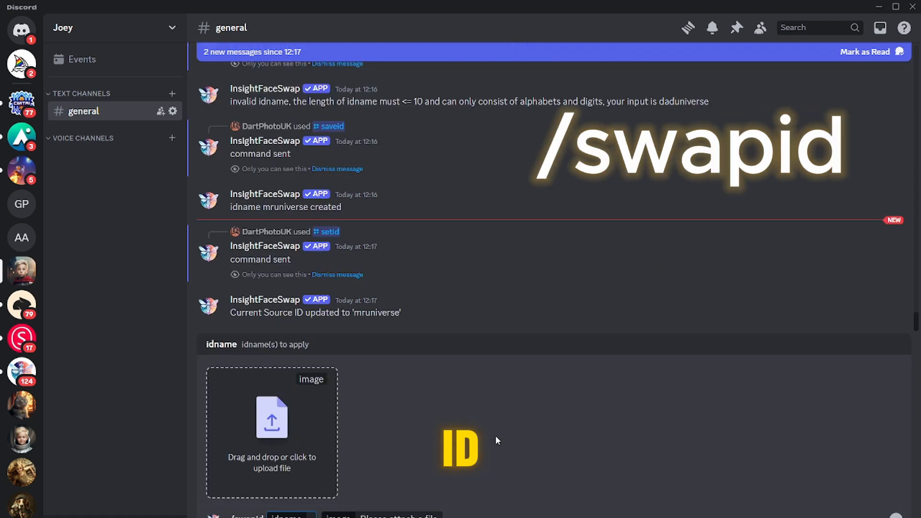
{"action": "type", "text": "mruniverse -"}
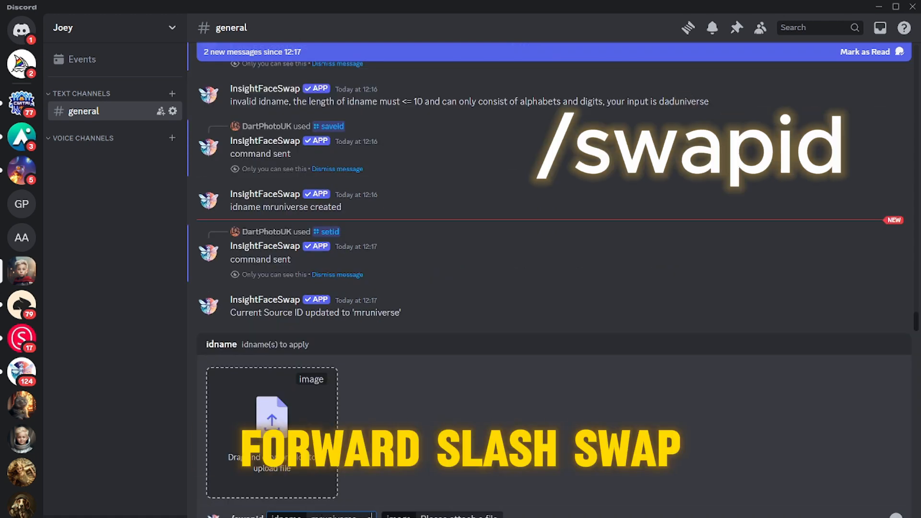
{"action": "type", "text": "-ch"}
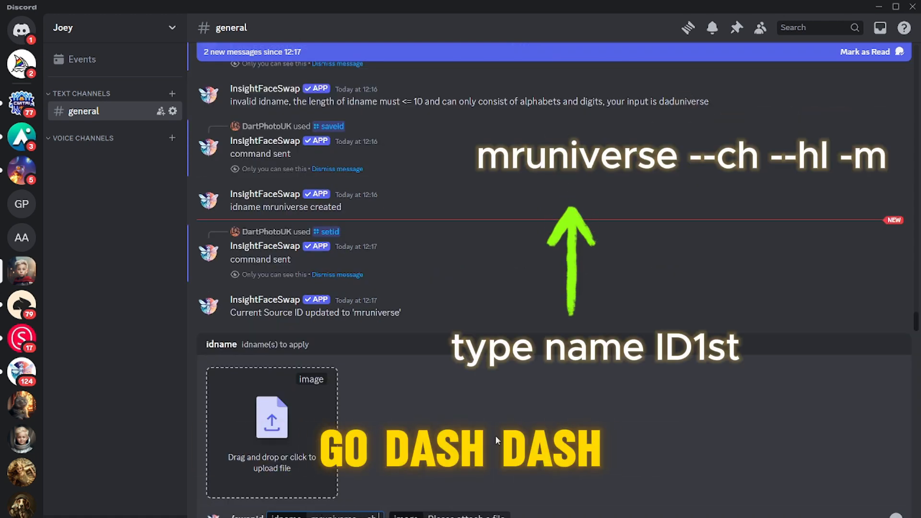
{"action": "type", "text": " --hl"}
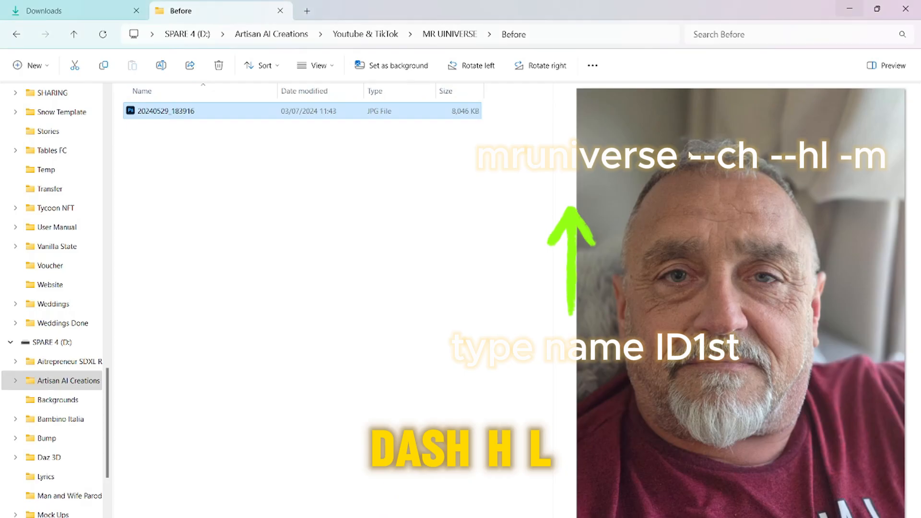
{"action": "left_click_drag", "start_coordinate": [519, 504], "coordinate": [643, 516]}
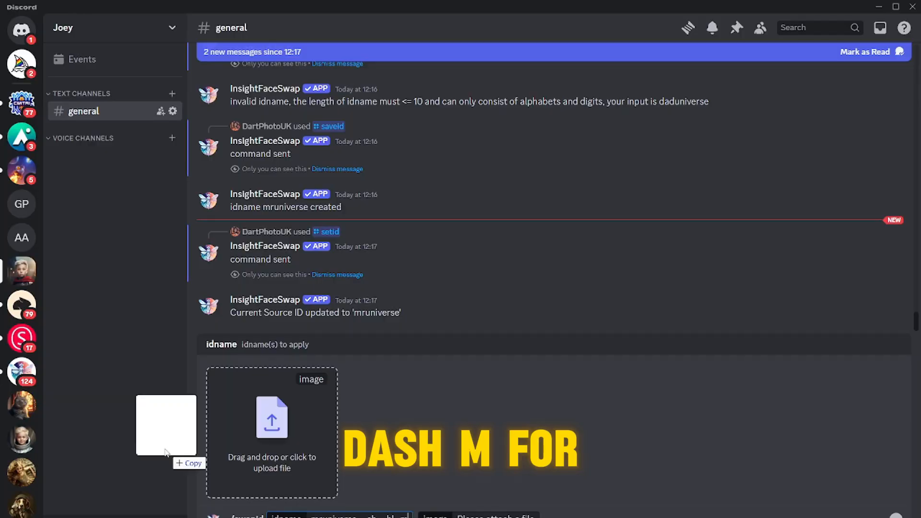
{"action": "left_click_drag", "start_coordinate": [168, 458], "coordinate": [269, 422]}
{"action": "key", "text": "Return"}
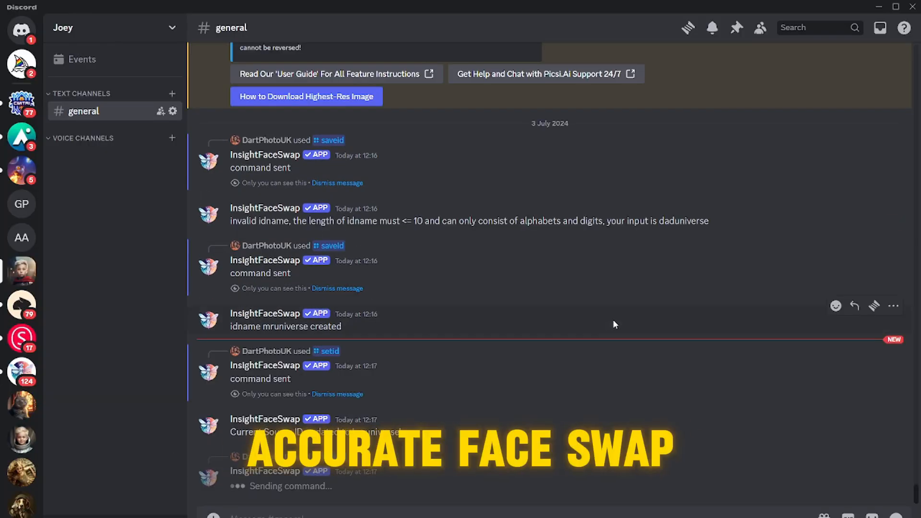
Upload the three Mr Universe pictures from the MR UNIVERSE folder to the general channel: gym, tank-top and double-biceps poses
{"action": "scroll", "coordinate": [481, 375], "scroll_direction": "up", "scroll_amount": 2}
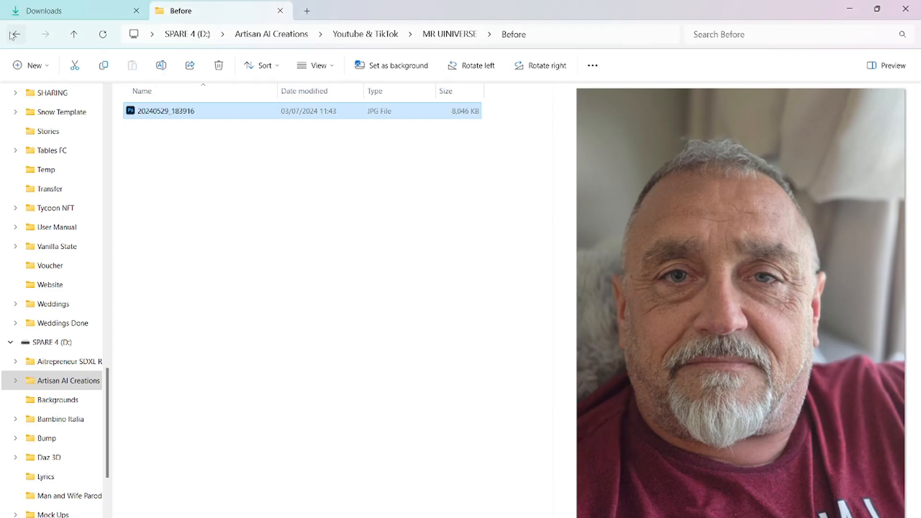
{"action": "key", "text": "alt+Up"}
{"action": "left_click", "coordinate": [367, 127]}
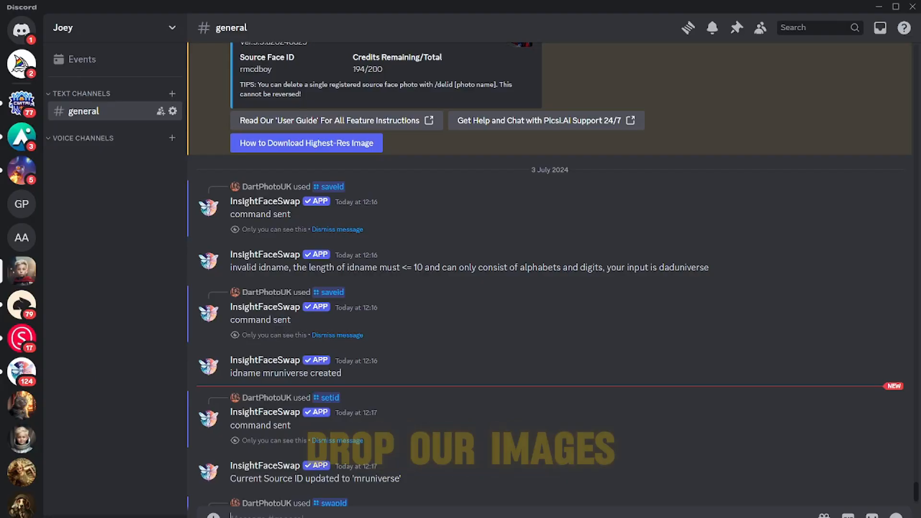
{"action": "left_click_drag", "start_coordinate": [461, 288], "coordinate": [490, 405]}
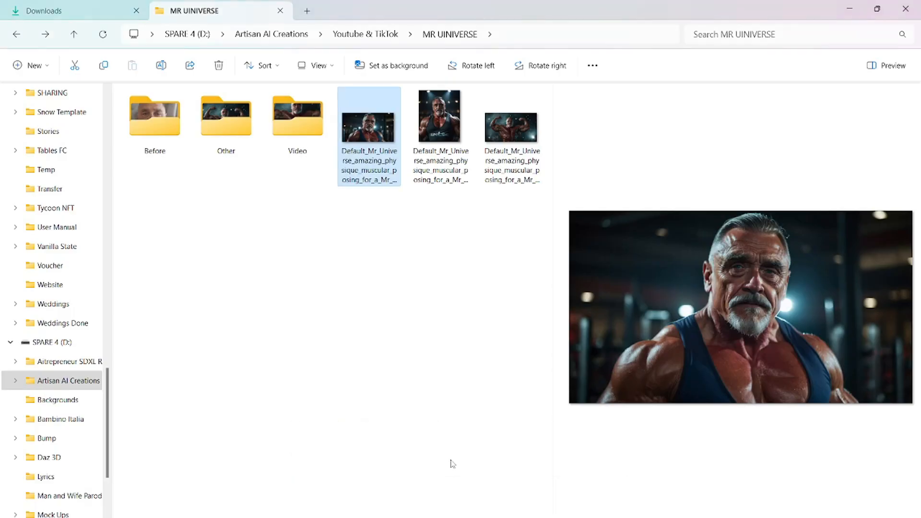
{"action": "left_click_drag", "start_coordinate": [438, 134], "coordinate": [613, 501]}
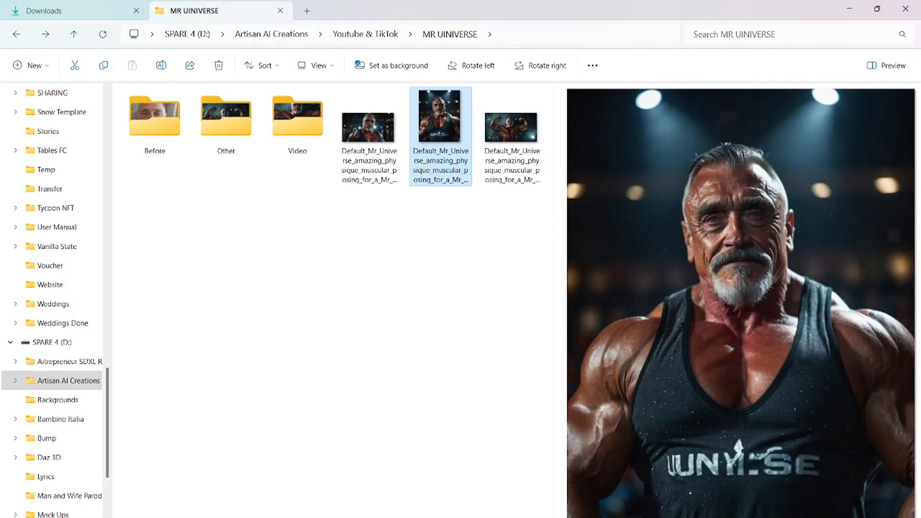
{"action": "left_click_drag", "start_coordinate": [510, 144], "coordinate": [637, 499]}
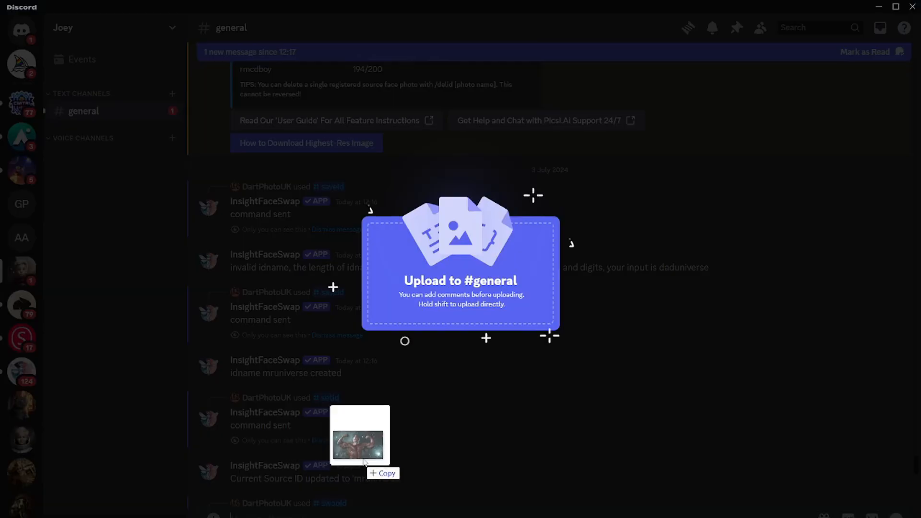
{"action": "left_click_drag", "start_coordinate": [363, 461], "coordinate": [379, 446]}
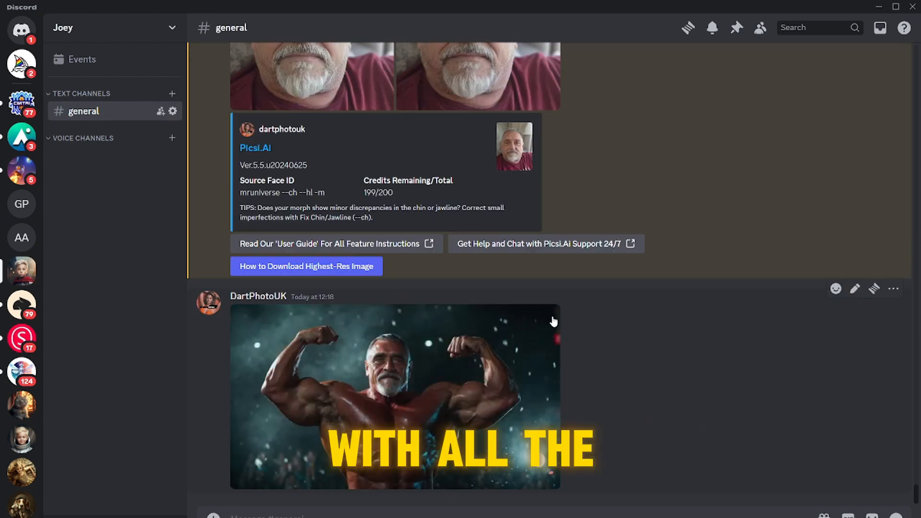
Run INSwapper on each of the three uploaded Mr Universe pictures
{"action": "scroll", "coordinate": [530, 293], "scroll_direction": "up", "scroll_amount": 10}
{"action": "right_click", "coordinate": [412, 218]}
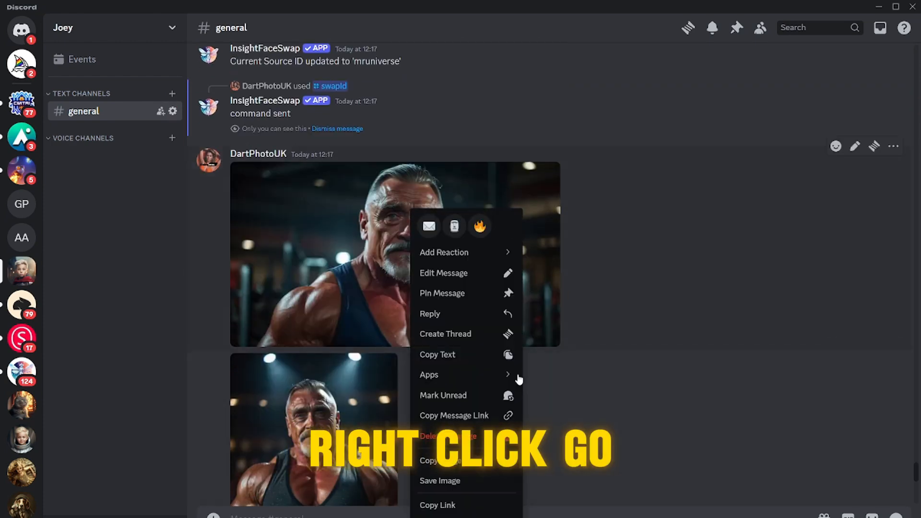
{"action": "mouse_move", "coordinate": [518, 377]}
{"action": "left_click", "coordinate": [577, 380]}
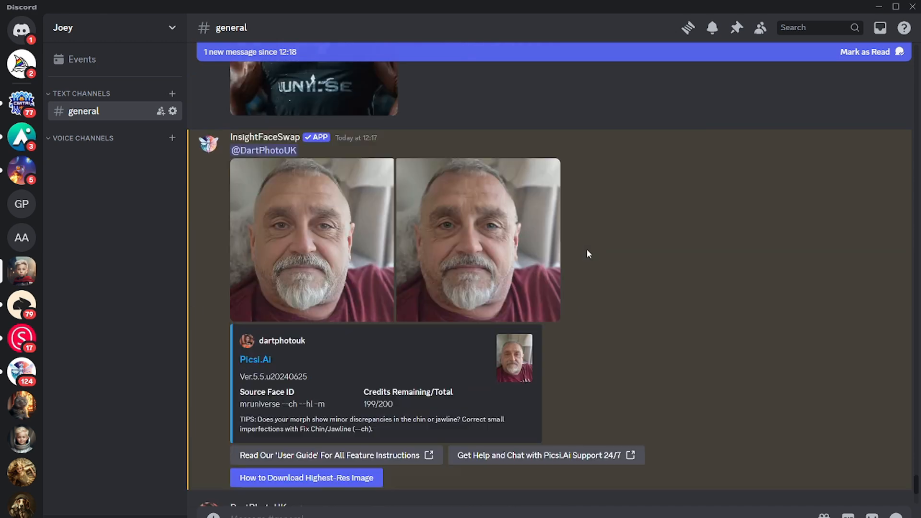
{"action": "scroll", "coordinate": [527, 264], "scroll_direction": "up", "scroll_amount": 3}
{"action": "right_click", "coordinate": [308, 292]}
{"action": "mouse_move", "coordinate": [377, 354]}
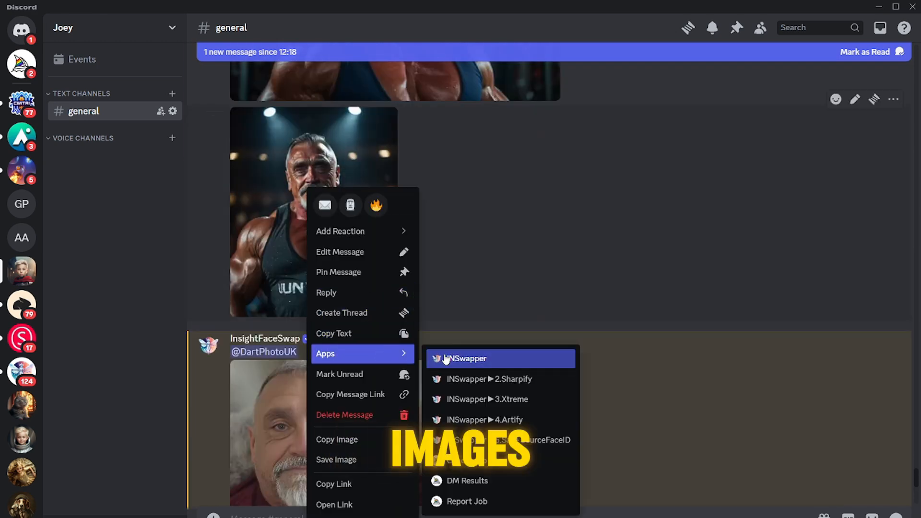
{"action": "left_click", "coordinate": [475, 356]}
{"action": "right_click", "coordinate": [379, 293]}
{"action": "mouse_move", "coordinate": [419, 374]}
{"action": "left_click", "coordinate": [537, 380]}
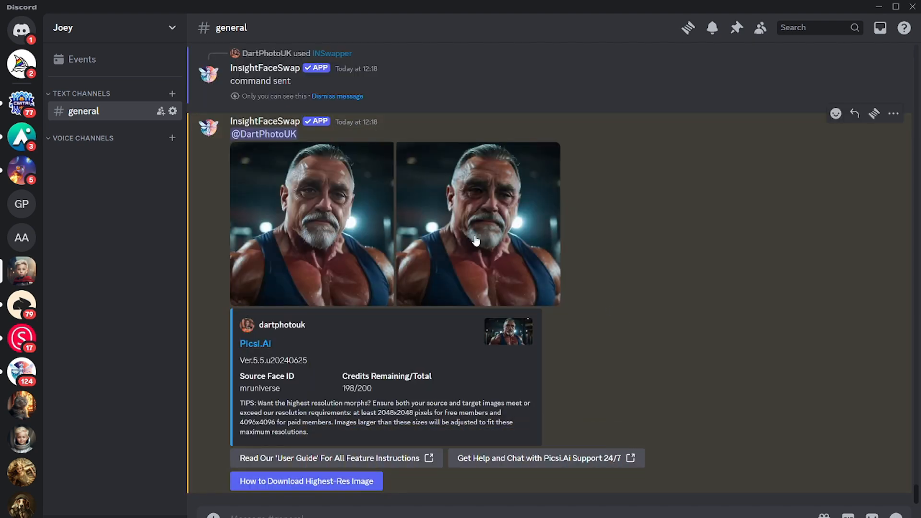
Examine the face-swapped gym, tank-top and double-biceps pictures at enlarged size and compare them with the originals
{"action": "left_click", "coordinate": [448, 238]}
{"action": "key", "text": "Escape"}
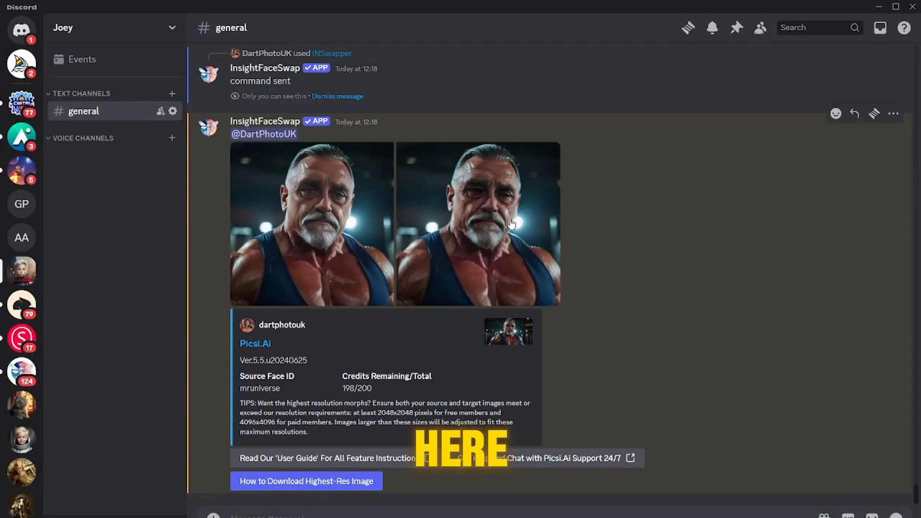
{"action": "left_click", "coordinate": [328, 194]}
{"action": "key", "text": "Escape"}
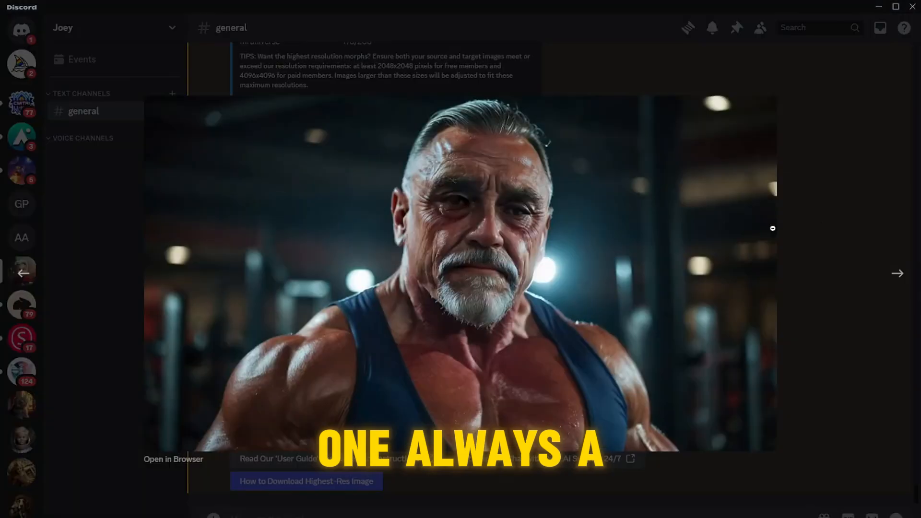
{"action": "left_click", "coordinate": [799, 230]}
{"action": "scroll", "coordinate": [755, 280], "scroll_direction": "up", "scroll_amount": 5}
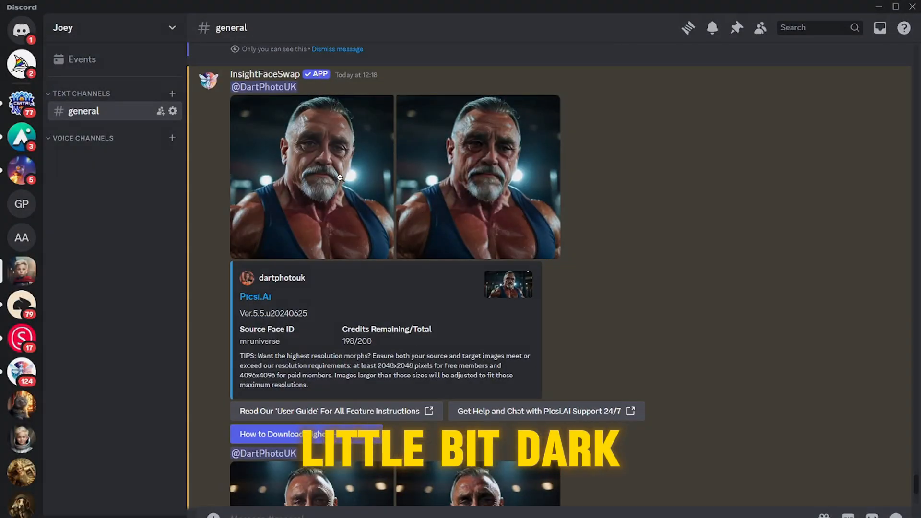
{"action": "left_click", "coordinate": [416, 204]}
{"action": "left_click", "coordinate": [842, 208]}
{"action": "scroll", "coordinate": [706, 245], "scroll_direction": "down", "scroll_amount": 10}
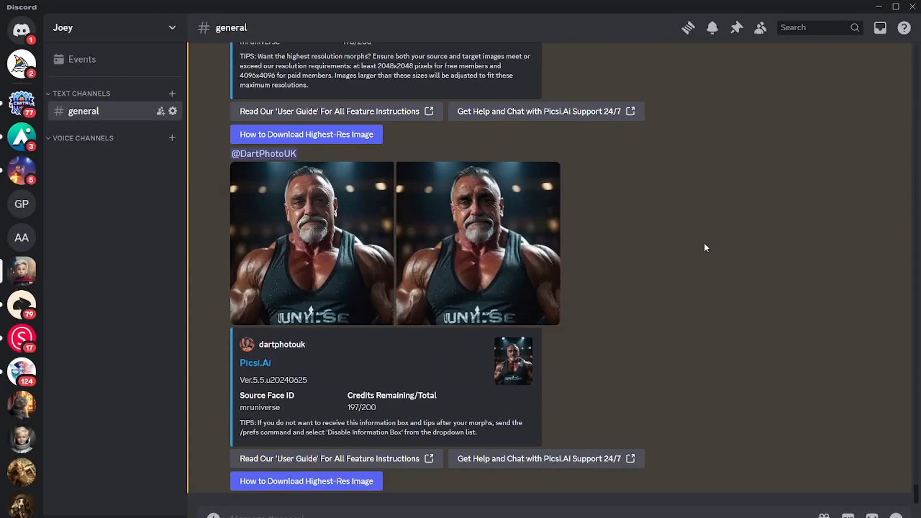
{"action": "left_click", "coordinate": [354, 306]}
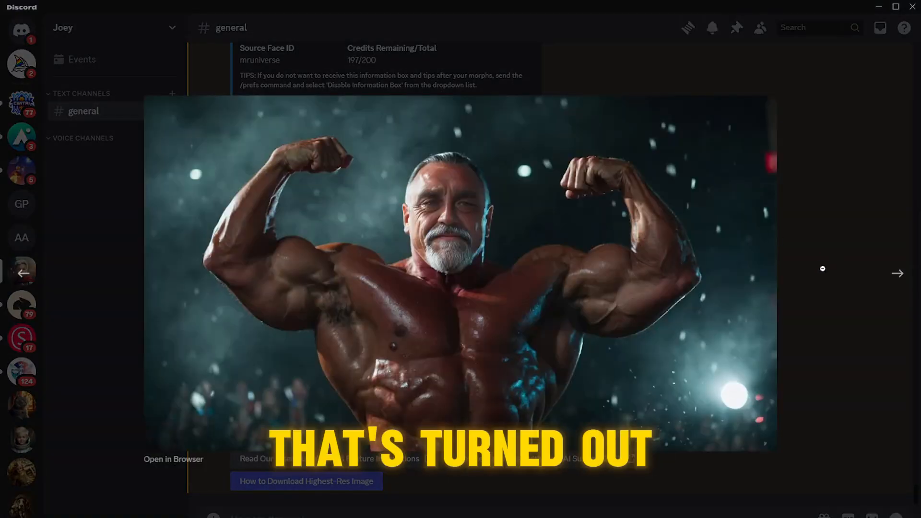
Save the enlarged face-swapped double-biceps, tank-top and gym pictures to the Faceswaps folder
{"action": "left_click", "coordinate": [897, 277]}
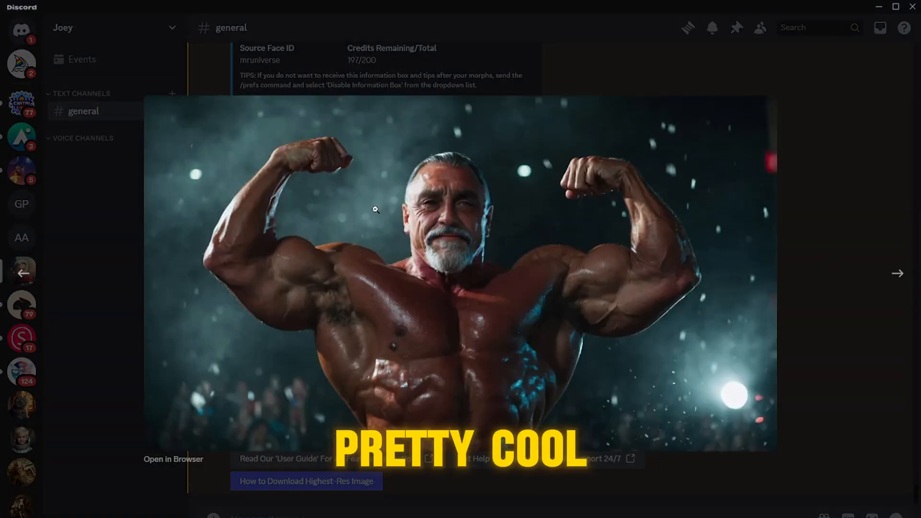
{"action": "right_click", "coordinate": [468, 248]}
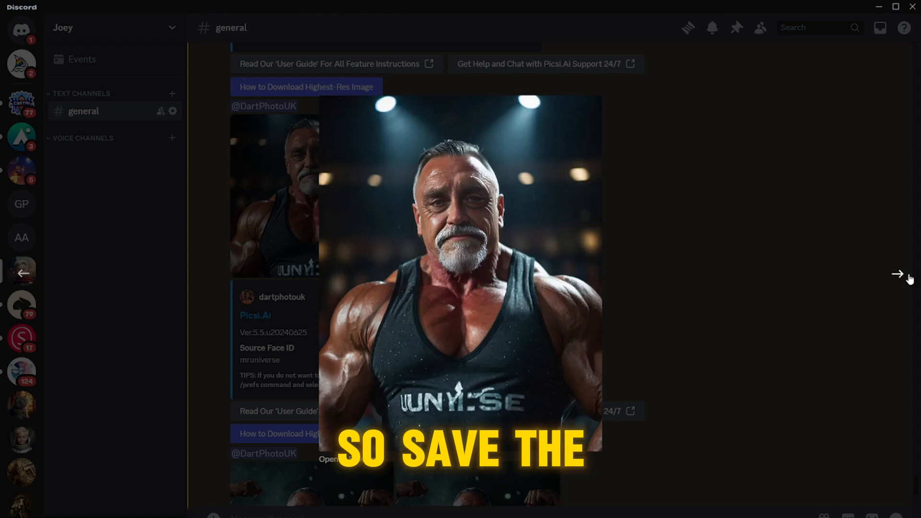
{"action": "left_click", "coordinate": [909, 276]}
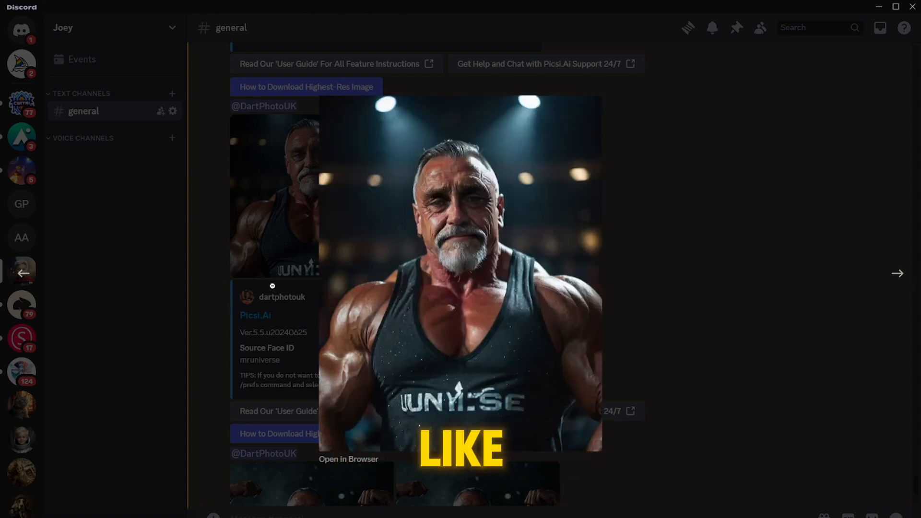
{"action": "right_click", "coordinate": [430, 246]}
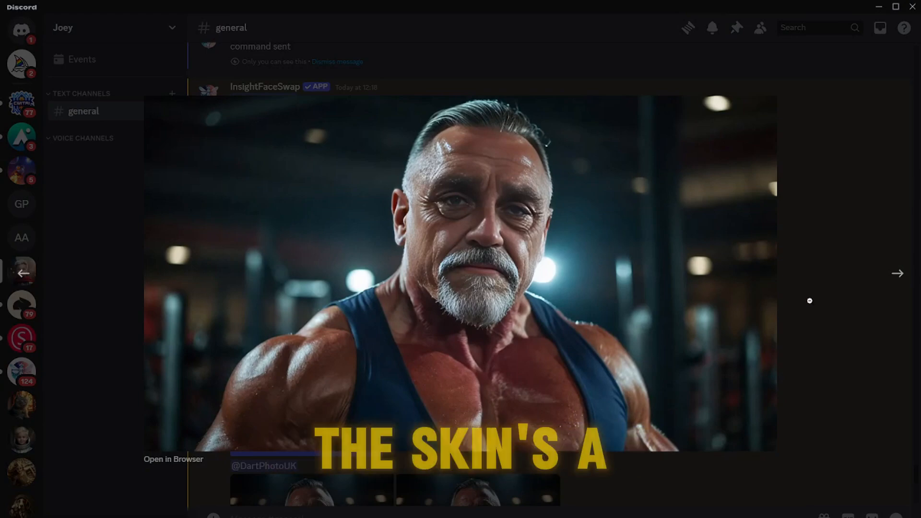
{"action": "left_click", "coordinate": [897, 273]}
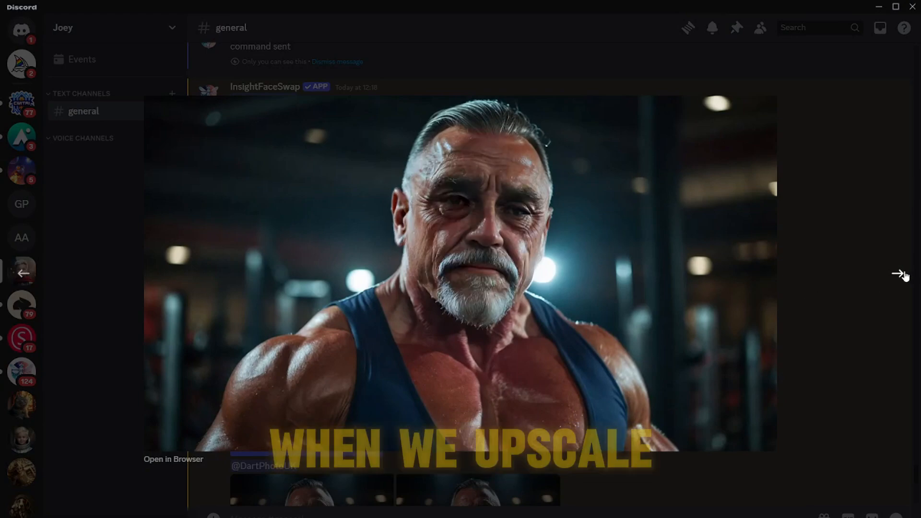
{"action": "left_click", "coordinate": [20, 273]}
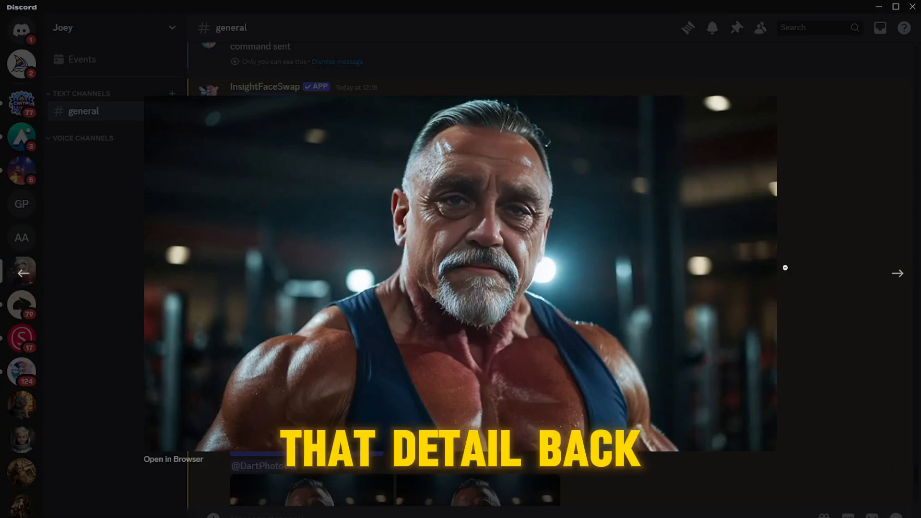
{"action": "left_click", "coordinate": [897, 273]}
{"action": "right_click", "coordinate": [426, 184]}
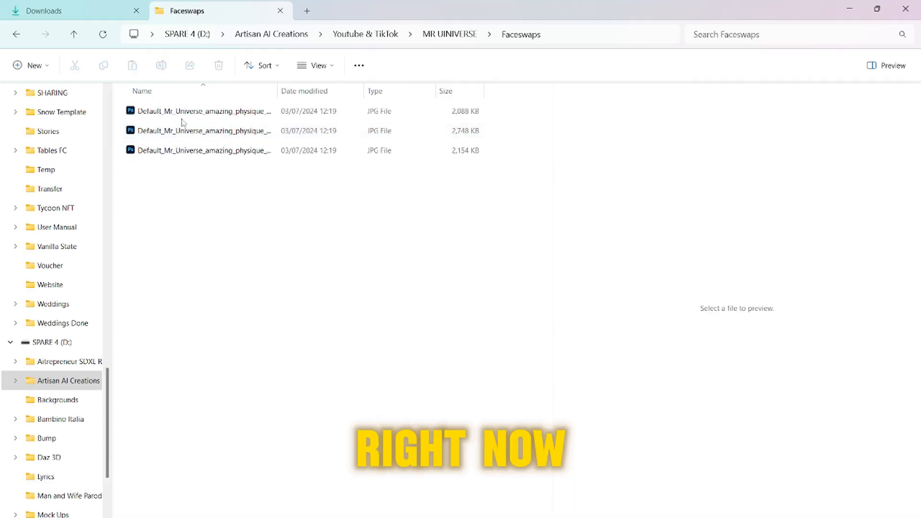
Show the Faceswaps folder's pictures as extra large icons and preview the saved face swaps
{"action": "left_click", "coordinate": [319, 66]}
{"action": "left_click", "coordinate": [293, 92]}
{"action": "left_click", "coordinate": [307, 168]}
{"action": "left_click", "coordinate": [453, 169]}
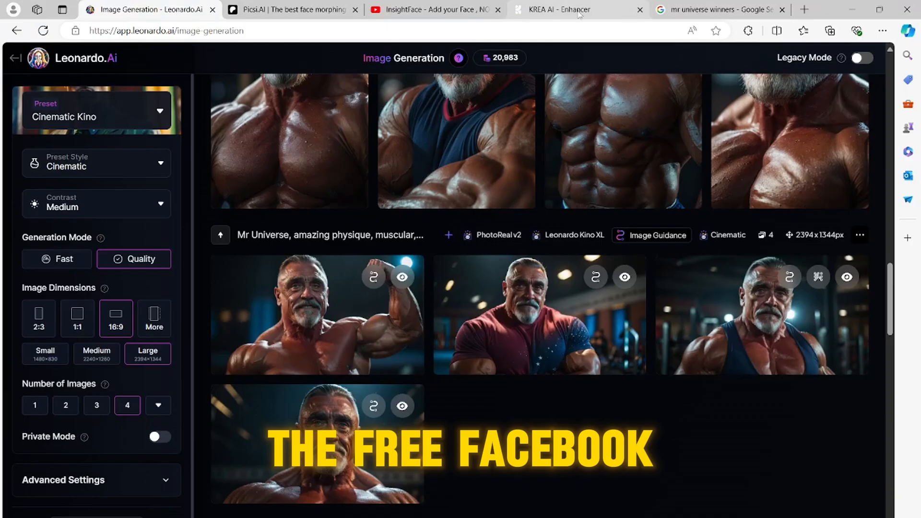
Switch to the KREA Enhancer and load the face-swapped tank-top picture from the Faceswaps folder
{"action": "left_click", "coordinate": [579, 14]}
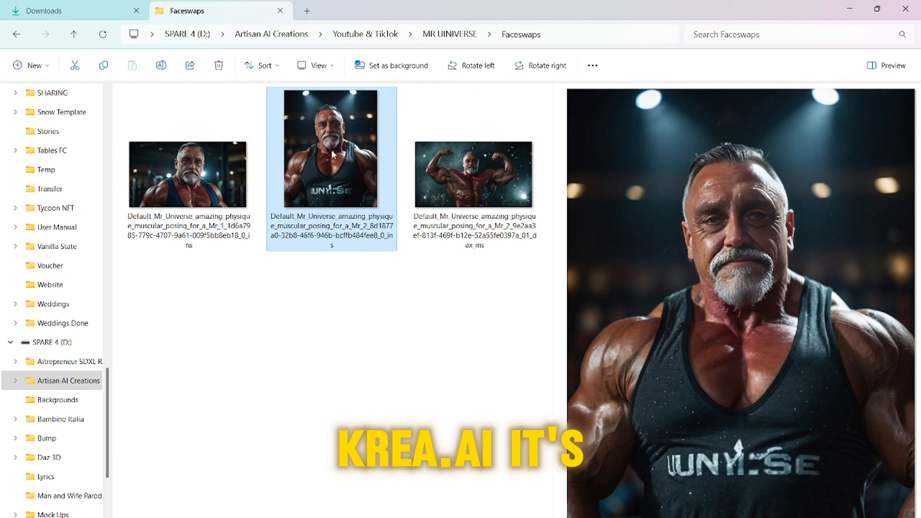
{"action": "left_click_drag", "start_coordinate": [331, 150], "coordinate": [488, 517]}
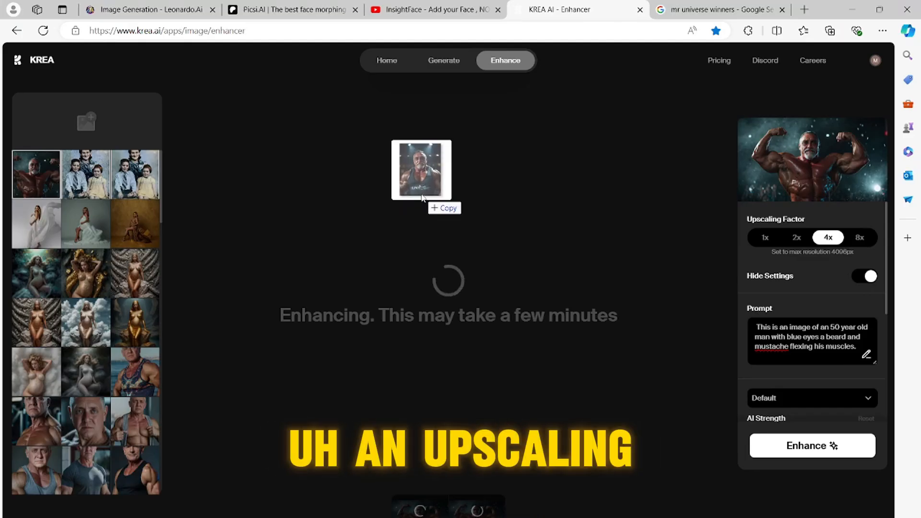
{"action": "left_click_drag", "start_coordinate": [422, 198], "coordinate": [543, 250]}
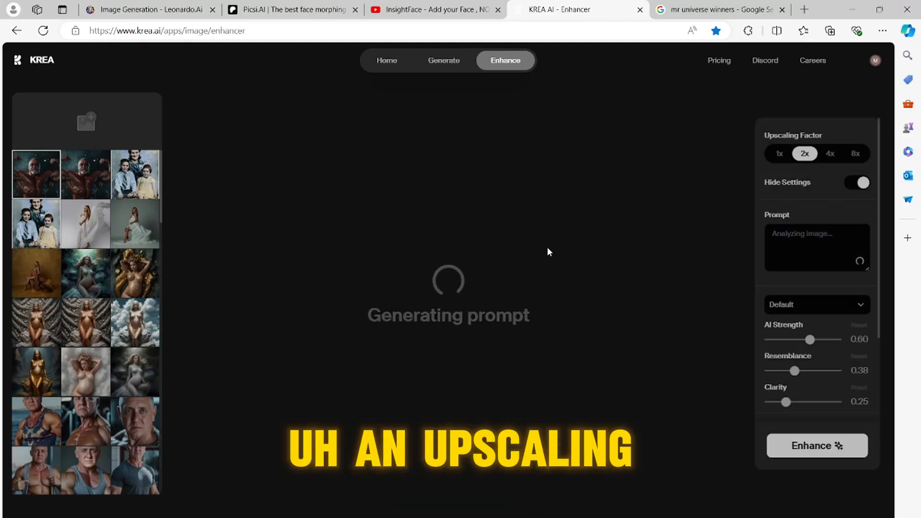
Remove the mention of the word written on the shirt from the prompt, ending it with "wearing a sleeveless tank top."
{"action": "scroll", "coordinate": [811, 355], "scroll_direction": "down", "scroll_amount": 3}
{"action": "left_click_drag", "start_coordinate": [813, 360], "coordinate": [835, 388]}
{"action": "scroll", "coordinate": [814, 397], "scroll_direction": "down", "scroll_amount": 3}
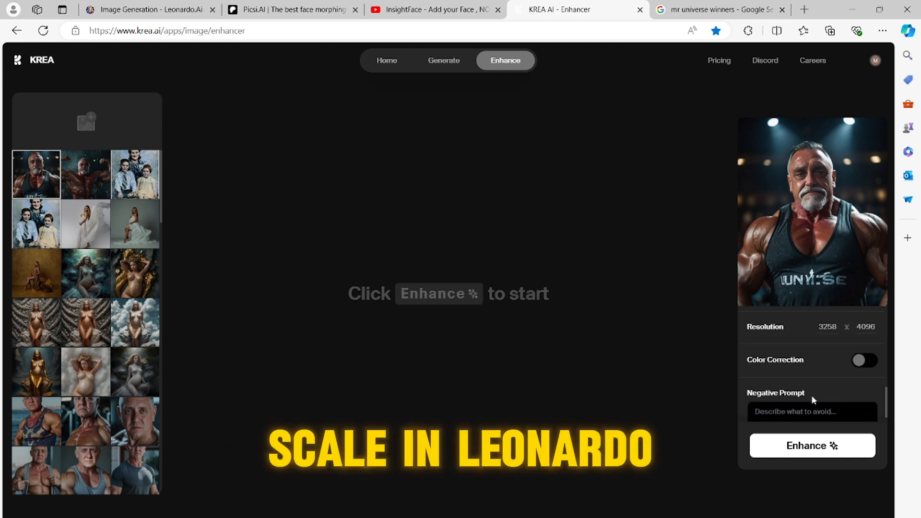
{"action": "scroll", "coordinate": [814, 387], "scroll_direction": "up", "scroll_amount": 6}
{"action": "scroll", "coordinate": [821, 375], "scroll_direction": "down", "scroll_amount": 1}
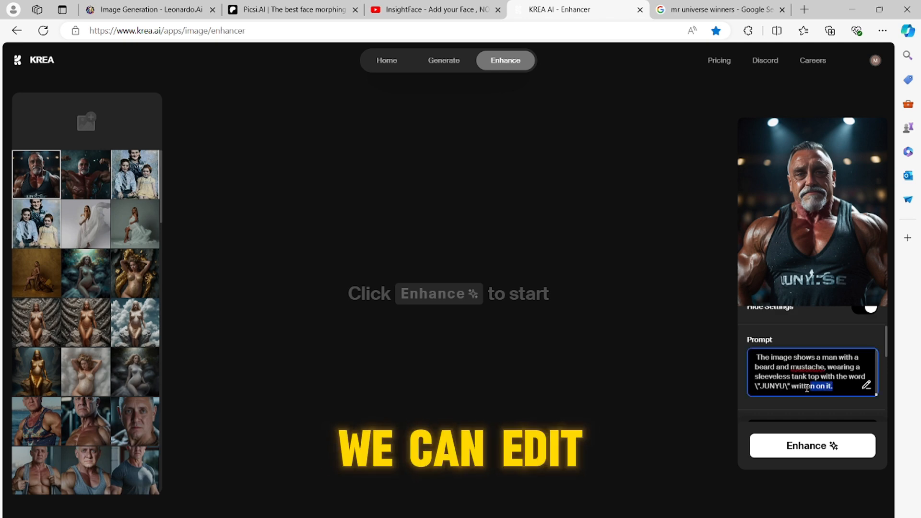
{"action": "left_click_drag", "start_coordinate": [807, 388], "coordinate": [840, 376]}
{"action": "key", "text": "BackSpace"}
{"action": "type", "text": "."}
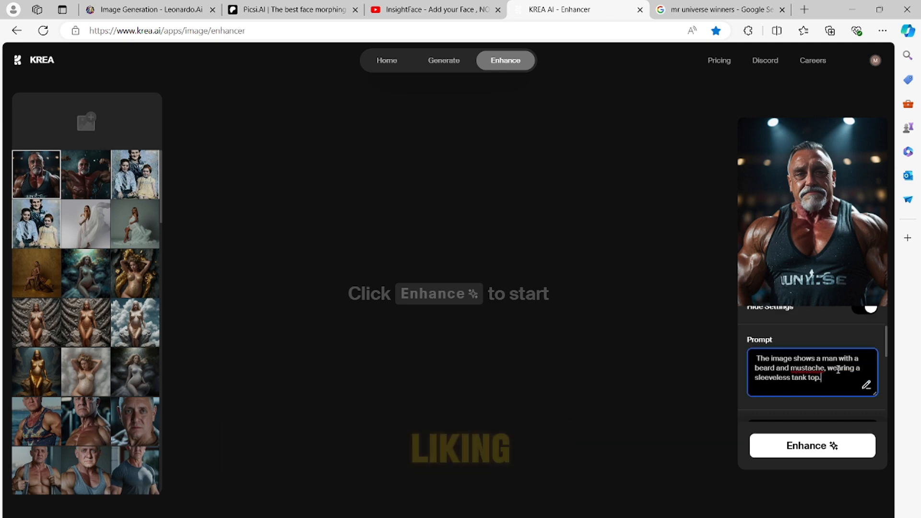
Add "muscular" before "man" and "blue eyes," before the beard in the tank-top picture's prompt
{"action": "left_click", "coordinate": [824, 356]}
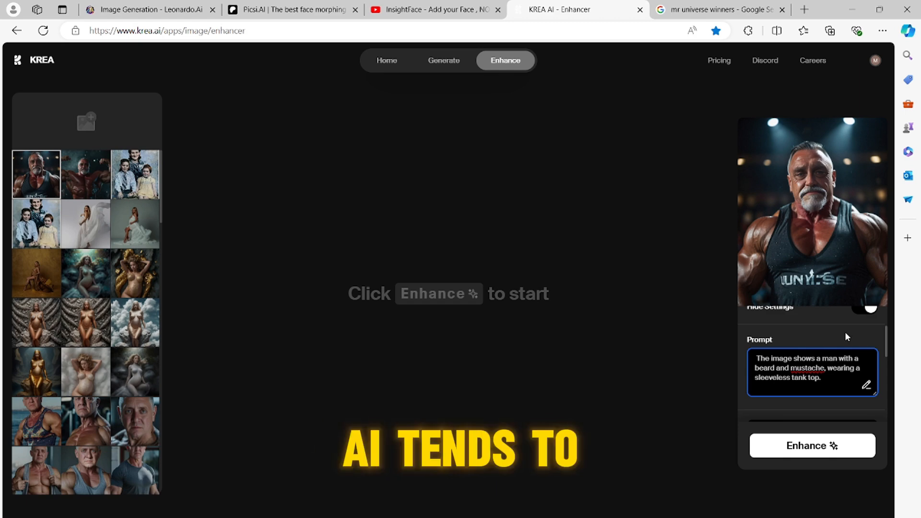
{"action": "type", "text": "muscular m"}
{"action": "left_click", "coordinate": [770, 368]}
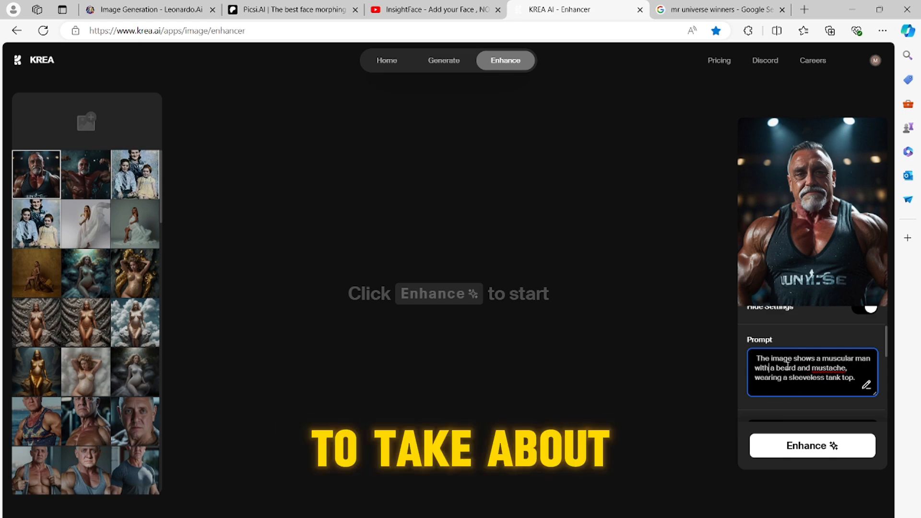
{"action": "type", "text": "s,"}
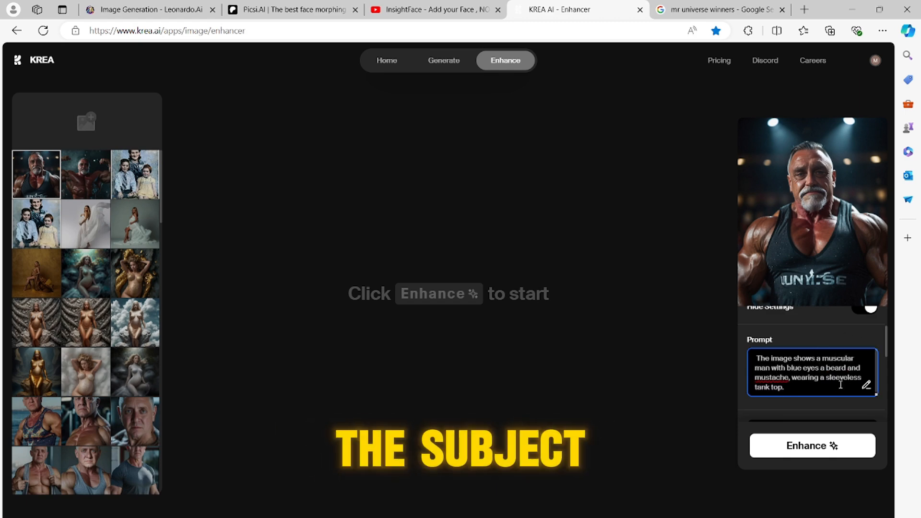
{"action": "right_click", "coordinate": [771, 378]}
{"action": "left_click", "coordinate": [775, 168]}
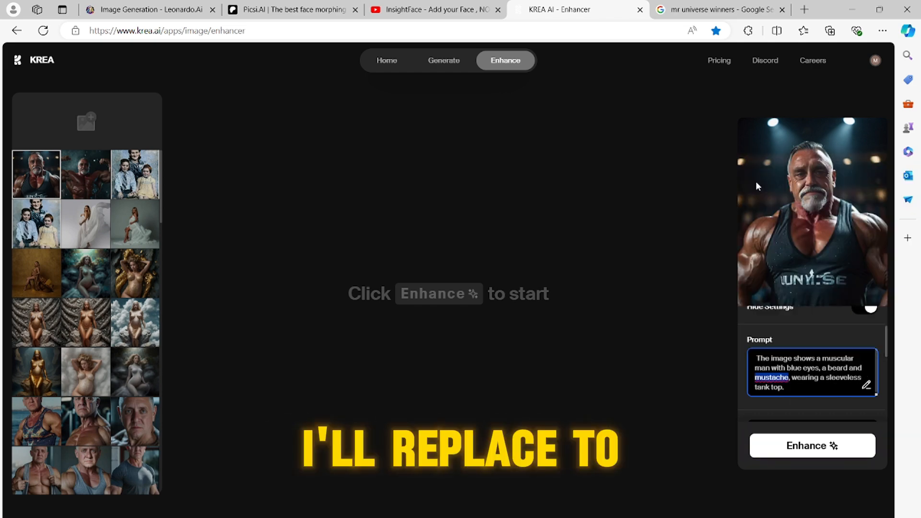
Try to enhance the tank-top picture, dismiss the plan upgrade offer, and switch between it and the double-biceps picture
{"action": "left_click", "coordinate": [820, 454]}
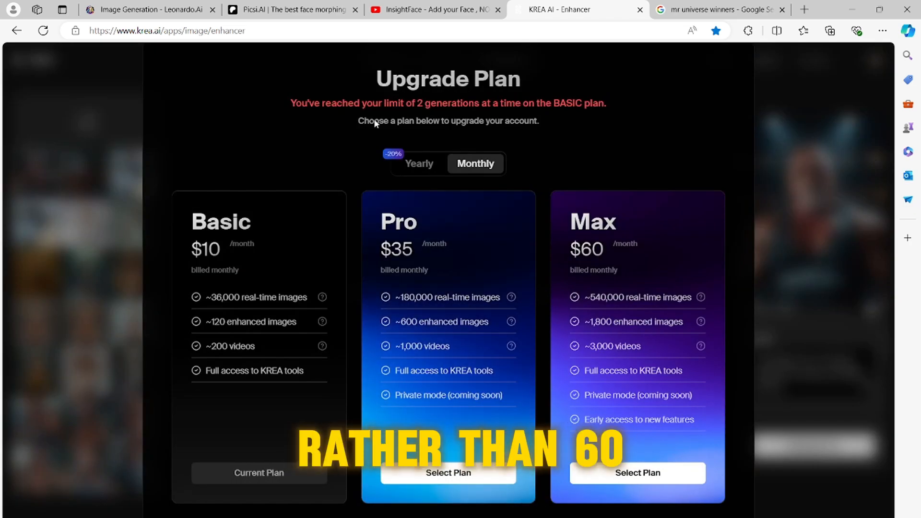
{"action": "left_click", "coordinate": [776, 163]}
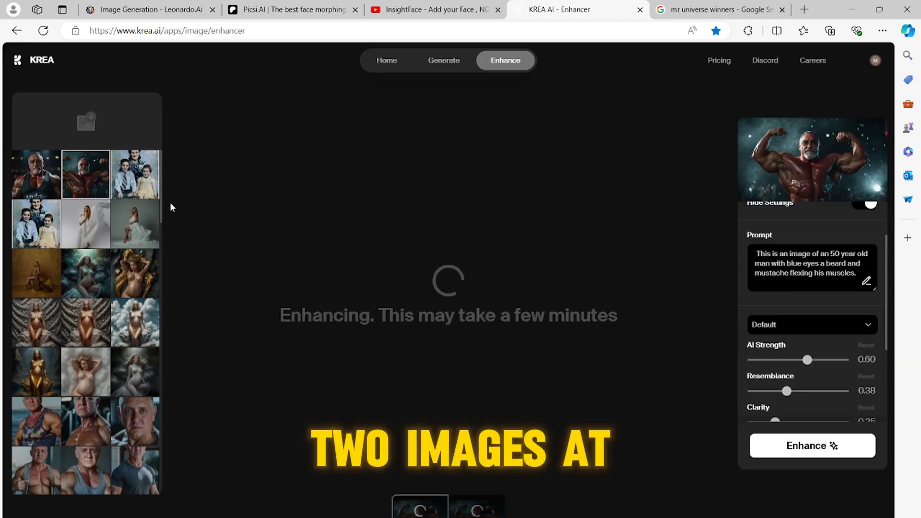
{"action": "left_click", "coordinate": [31, 158]}
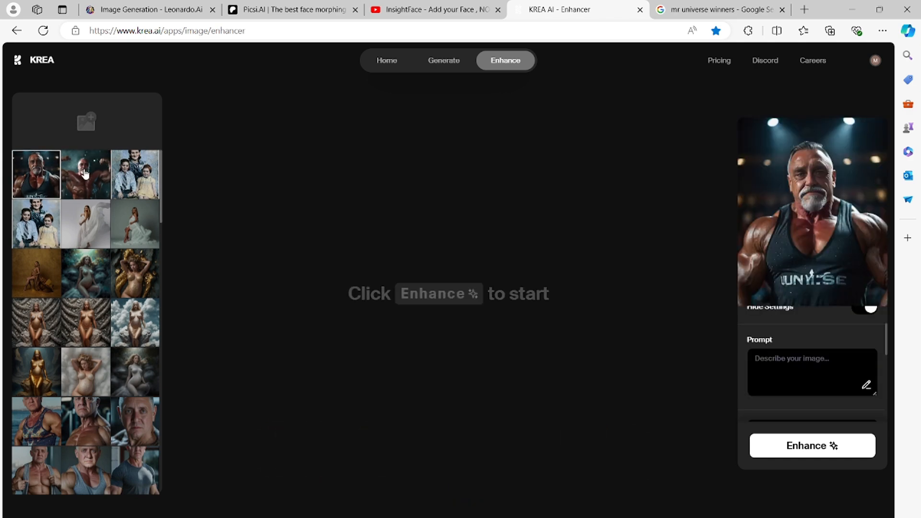
{"action": "left_click", "coordinate": [84, 171]}
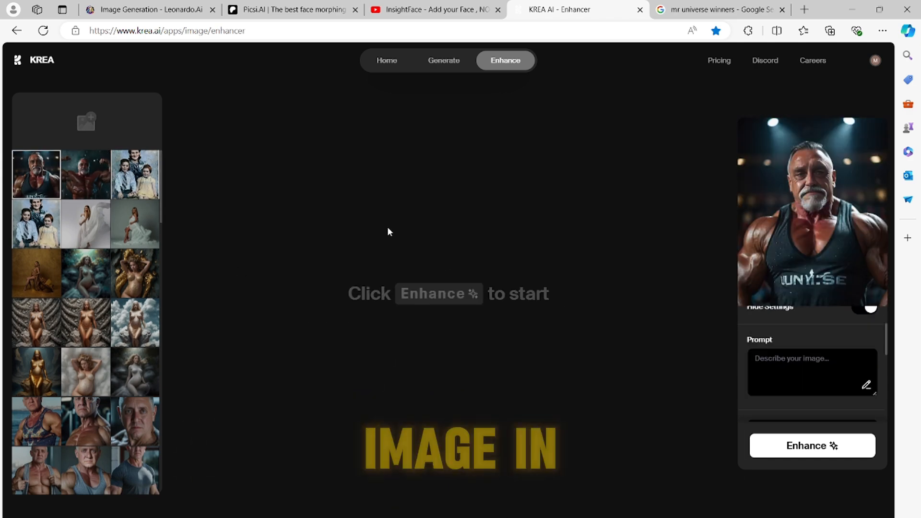
Enter the prompt "a muscular 50 year old man with blue eyes wearing a tanktop" for the tank-top picture
{"action": "scroll", "coordinate": [839, 364], "scroll_direction": "up", "scroll_amount": 2}
{"action": "scroll", "coordinate": [858, 383], "scroll_direction": "down", "scroll_amount": 3}
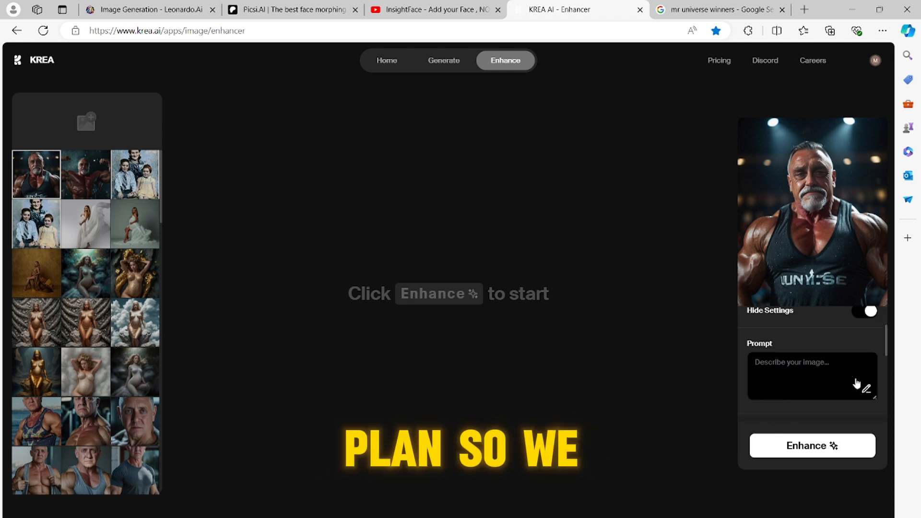
{"action": "scroll", "coordinate": [858, 383], "scroll_direction": "down", "scroll_amount": 2}
{"action": "scroll", "coordinate": [845, 379], "scroll_direction": "up", "scroll_amount": 2}
{"action": "left_click", "coordinate": [822, 377]}
{"action": "type", "text": "a mu"}
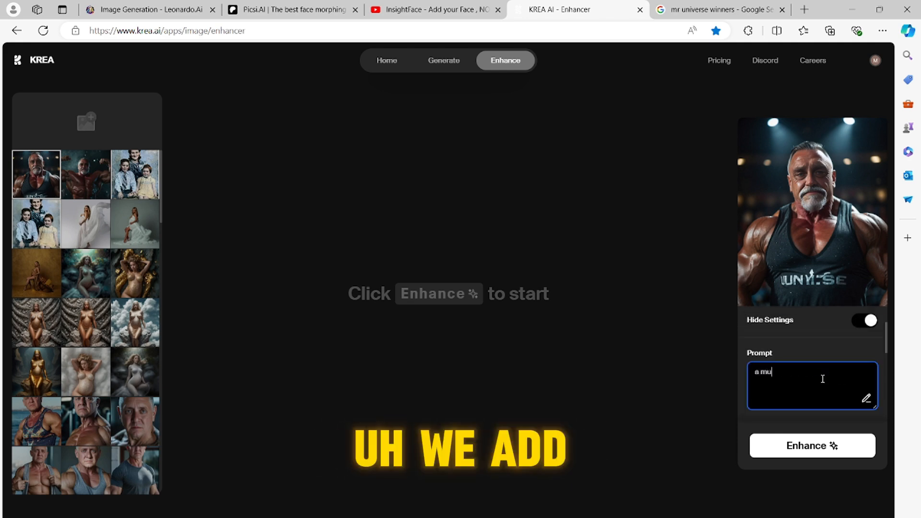
{"action": "type", "text": "culas"}
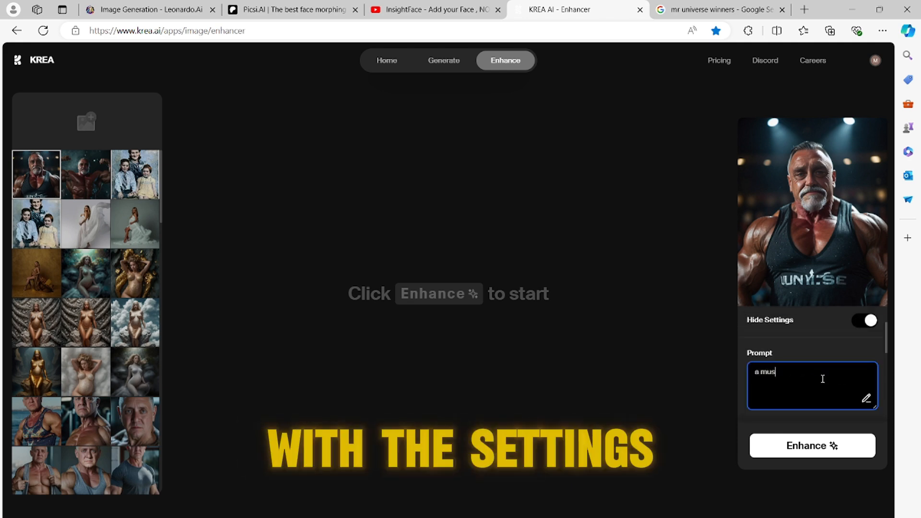
{"action": "type", "text": "cular 50 year old "}
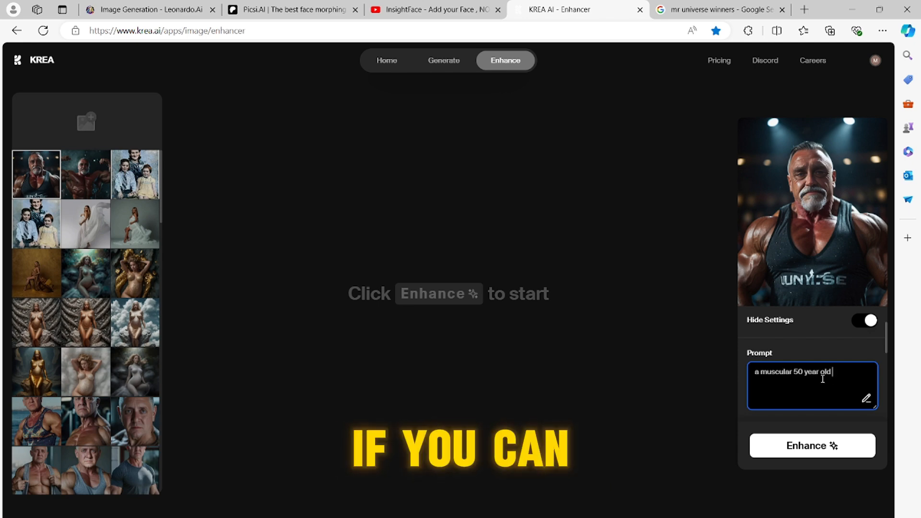
{"action": "type", "text": "man with blue eys"}
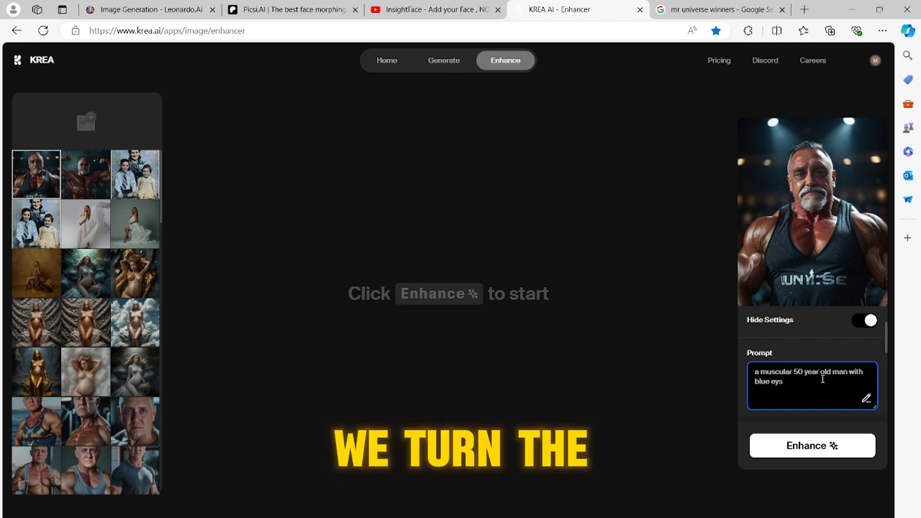
{"action": "key", "text": "BackSpace"}
{"action": "type", "text": "es wearing a tanktop"}
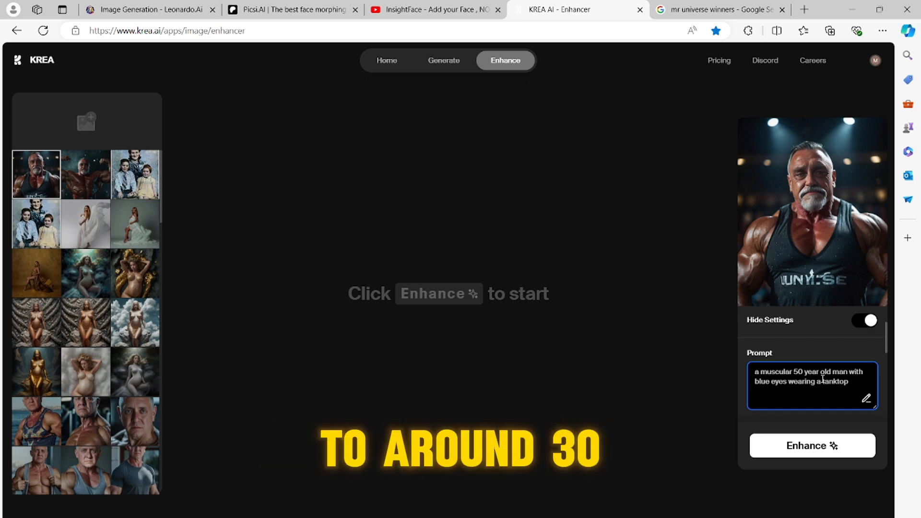
Enhance the tank-top picture with AI Strength 0.35 and Resemblance 0.92
{"action": "scroll", "coordinate": [822, 379], "scroll_direction": "down", "scroll_amount": 6}
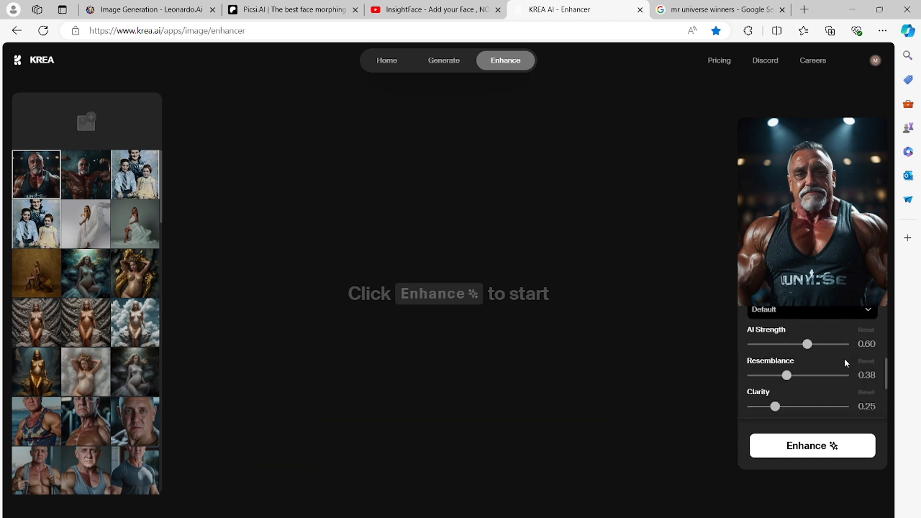
{"action": "left_click_drag", "start_coordinate": [808, 344], "coordinate": [784, 344]}
{"action": "left_click_drag", "start_coordinate": [787, 376], "coordinate": [837, 375]}
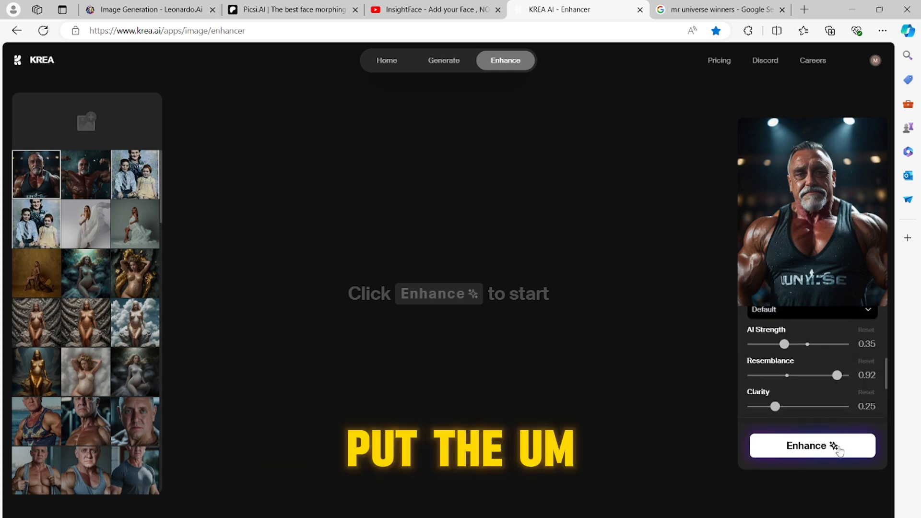
{"action": "scroll", "coordinate": [846, 383], "scroll_direction": "up", "scroll_amount": 5}
{"action": "scroll", "coordinate": [847, 384], "scroll_direction": "down", "scroll_amount": 5}
{"action": "left_click", "coordinate": [812, 446]}
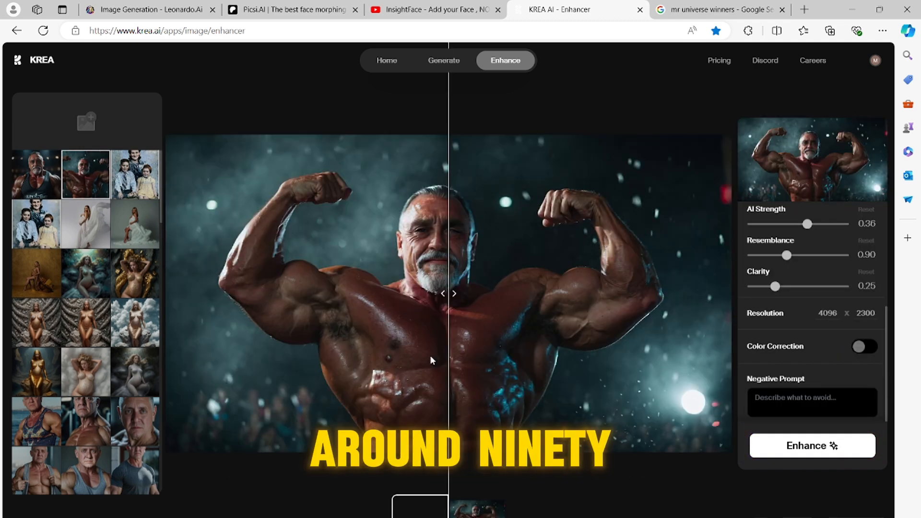
Compare both enhanced versions of the double-biceps picture with the original, examining the face and skin detail up close
{"action": "left_click_drag", "start_coordinate": [431, 360], "coordinate": [281, 435]}
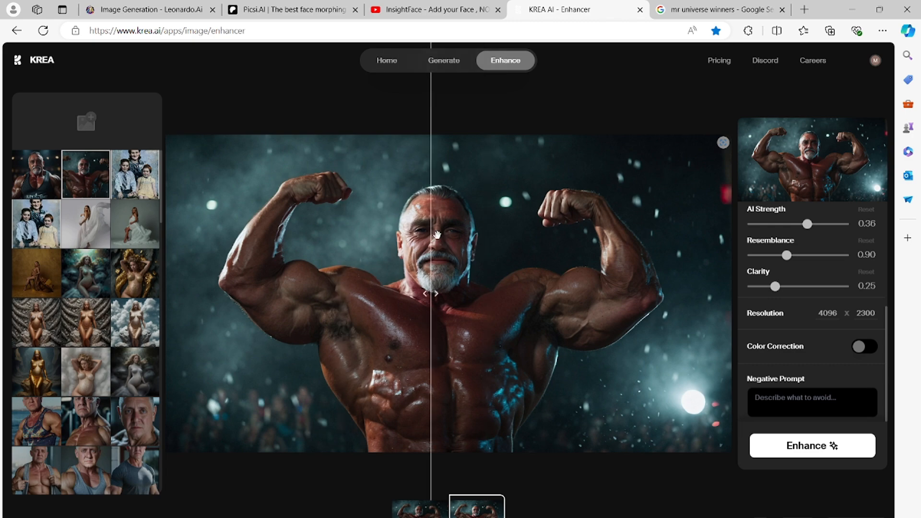
{"action": "scroll", "coordinate": [438, 242], "scroll_direction": "up", "scroll_amount": 6}
{"action": "left_click_drag", "start_coordinate": [415, 274], "coordinate": [247, 213]}
{"action": "left_click", "coordinate": [414, 510]}
{"action": "left_click_drag", "start_coordinate": [247, 377], "coordinate": [195, 288]}
{"action": "scroll", "coordinate": [489, 232], "scroll_direction": "down", "scroll_amount": 5}
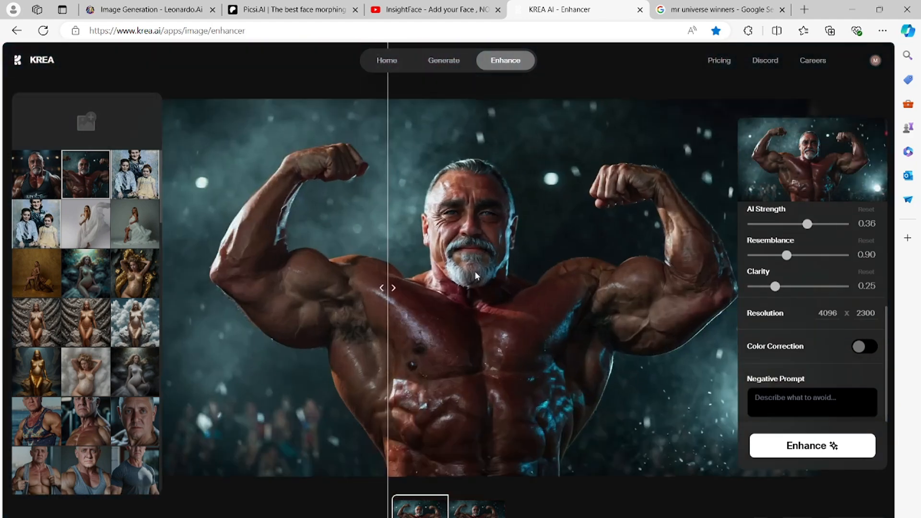
Download the first enhanced version of the double-biceps picture
{"action": "scroll", "coordinate": [477, 276], "scroll_direction": "up", "scroll_amount": 2}
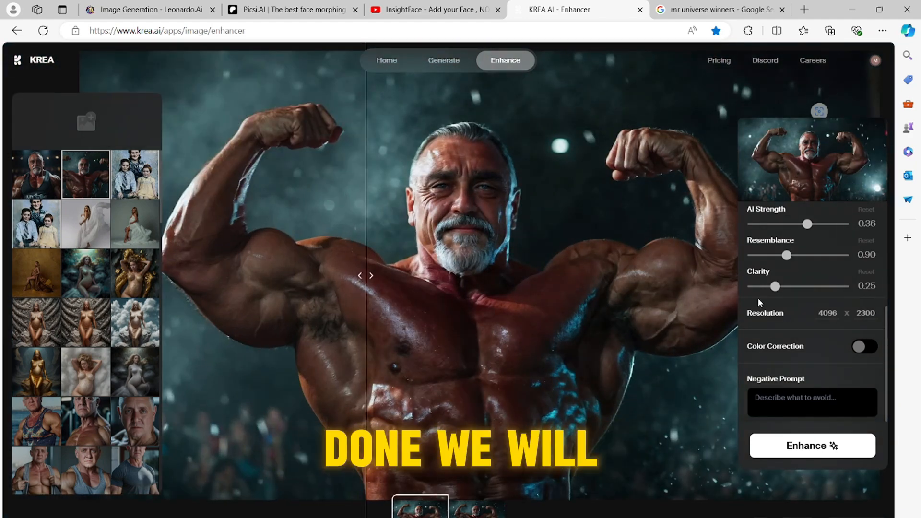
{"action": "scroll", "coordinate": [557, 243], "scroll_direction": "down", "scroll_amount": 5}
{"action": "scroll", "coordinate": [596, 234], "scroll_direction": "up", "scroll_amount": 3}
{"action": "scroll", "coordinate": [596, 240], "scroll_direction": "down", "scroll_amount": 1}
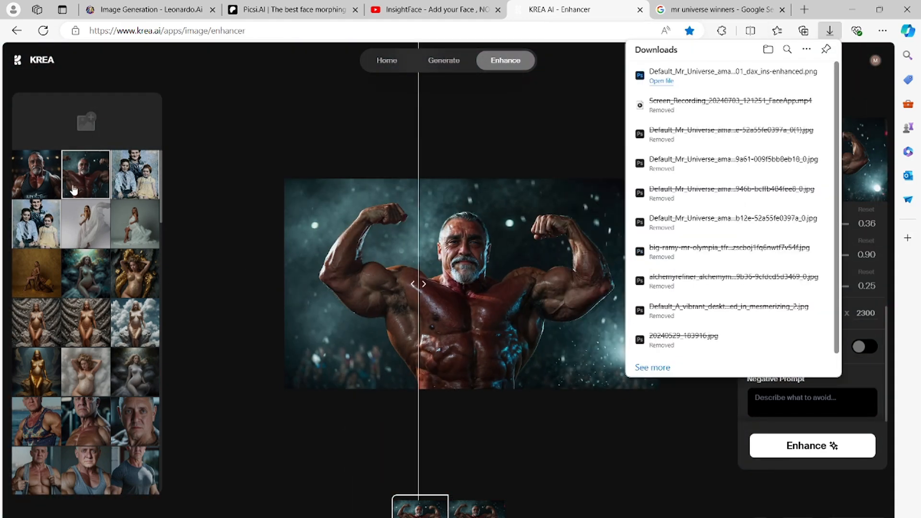
Add the gym picture from the Faceswaps folder to the enhancer, with a 4x upscaling factor and AI Strength 0.31
{"action": "left_click", "coordinate": [26, 177]}
{"action": "mouse_move", "coordinate": [387, 517]}
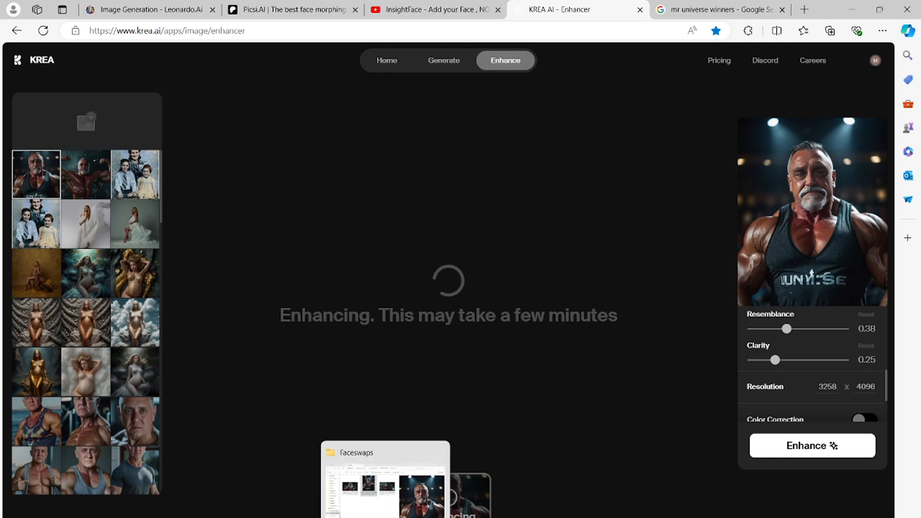
{"action": "left_click", "coordinate": [387, 494]}
{"action": "left_click_drag", "start_coordinate": [175, 204], "coordinate": [528, 331]}
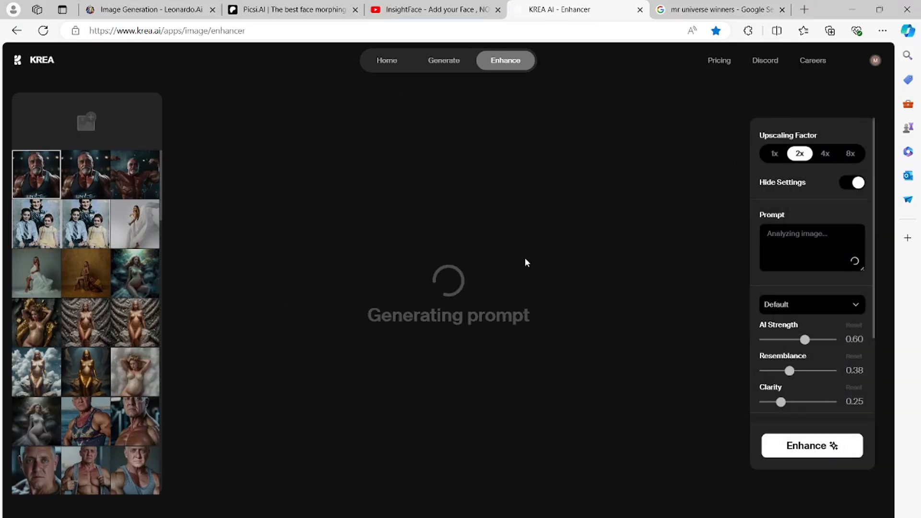
{"action": "left_click", "coordinate": [829, 237]}
{"action": "scroll", "coordinate": [811, 312], "scroll_direction": "down", "scroll_amount": 2}
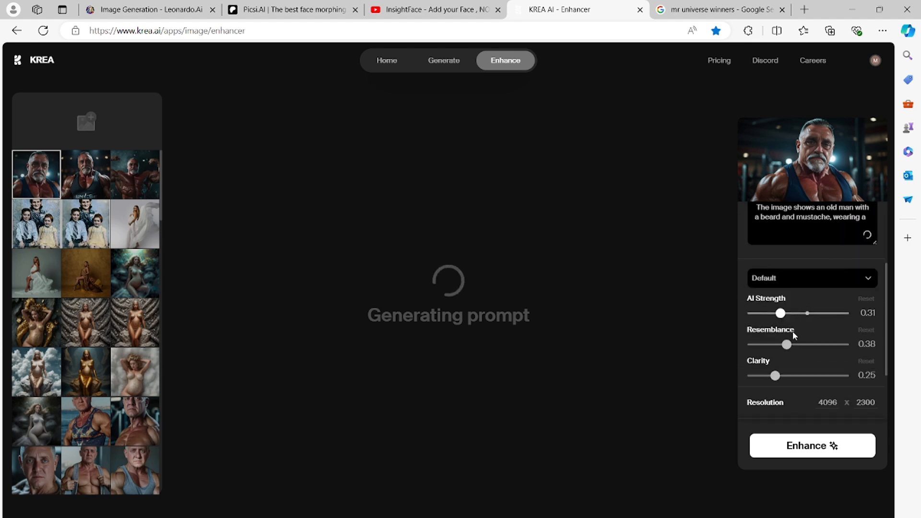
Change "an old man" to "a 50 year old man" in the gym picture's generated prompt
{"action": "scroll", "coordinate": [816, 278], "scroll_direction": "up", "scroll_amount": 2}
{"action": "left_click", "coordinate": [833, 326]}
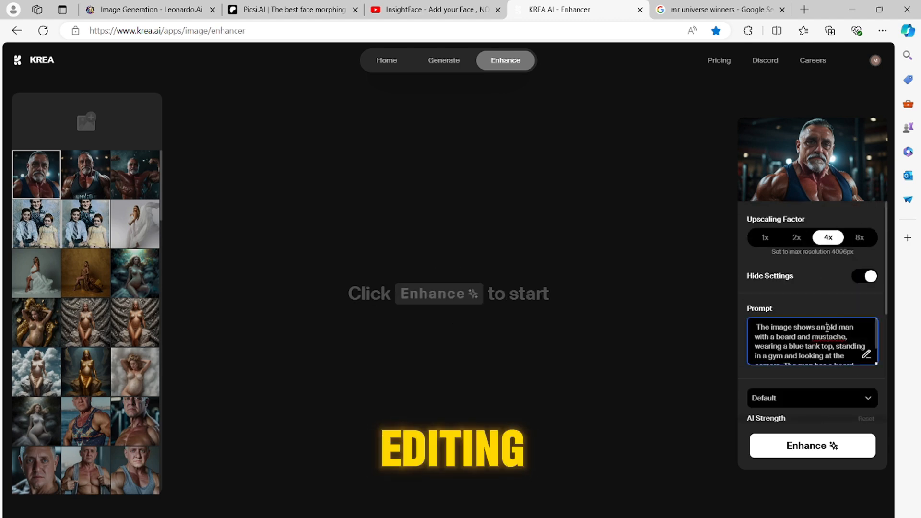
{"action": "key", "text": "BackSpace"}
{"action": "type", "text": "50 year"}
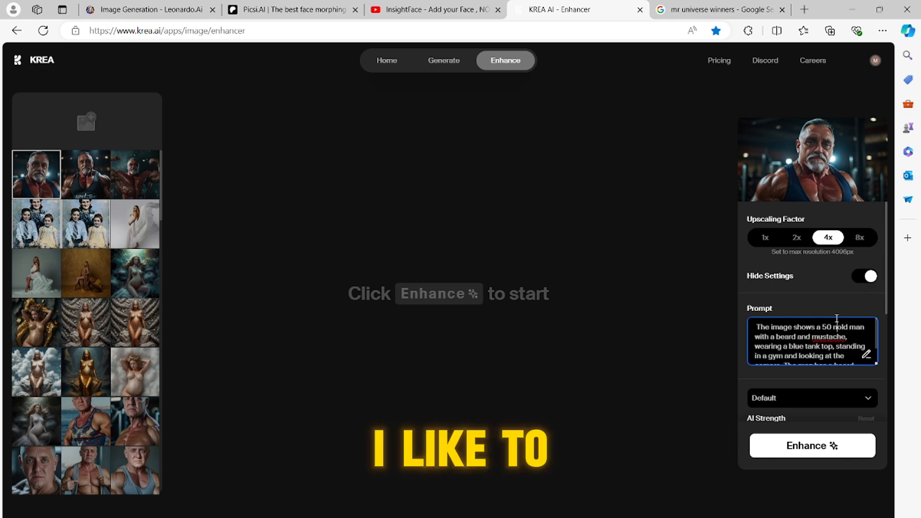
{"action": "key", "text": "BackSpace"}
{"action": "key", "text": "BackSpace"}
{"action": "key", "text": "BackSpace"}
{"action": "key", "text": "BackSpace"}
{"action": "type", "text": "year"}
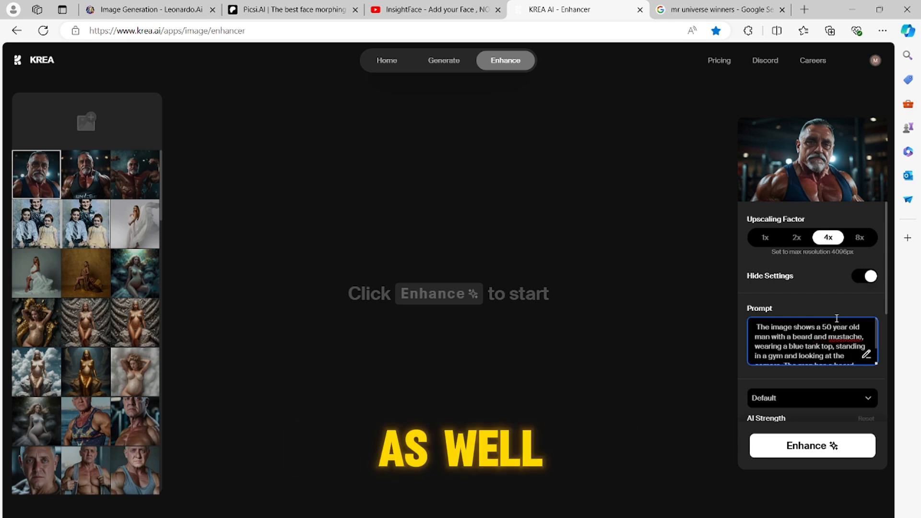
Insert "blue eyes and" before "a beard" in the gym picture's prompt
{"action": "left_click", "coordinate": [786, 338]}
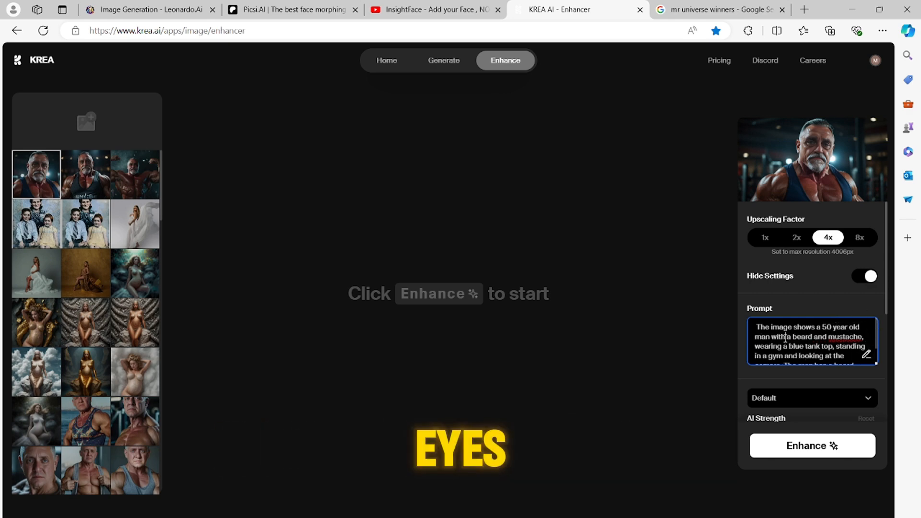
{"action": "type", "text": "d"}
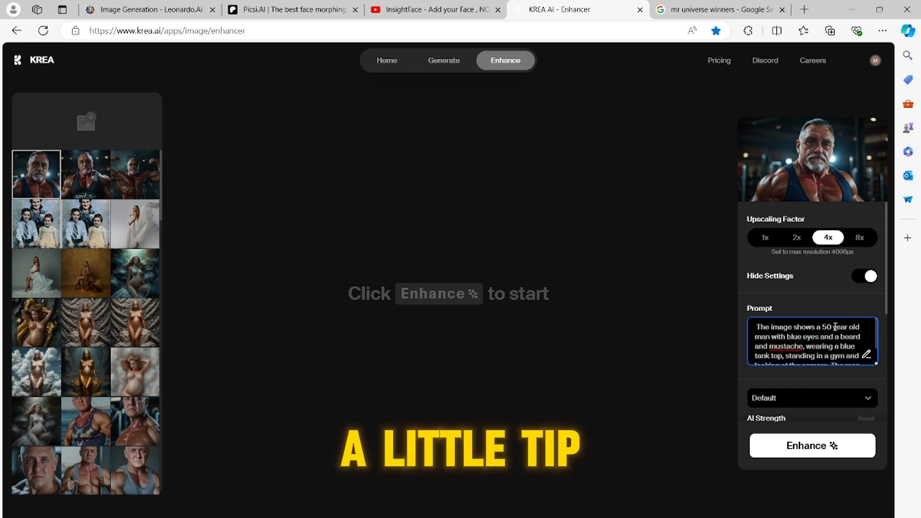
{"action": "scroll", "coordinate": [811, 360], "scroll_direction": "up", "scroll_amount": 2}
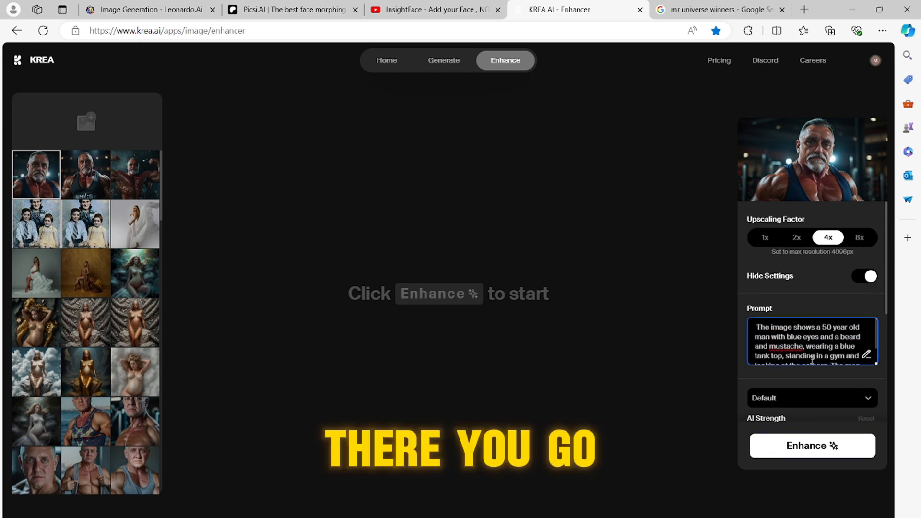
Delete the prompt's closing sentence about the man's beard and correct the flagged word to "moustache"
{"action": "scroll", "coordinate": [818, 339], "scroll_direction": "down", "scroll_amount": 2}
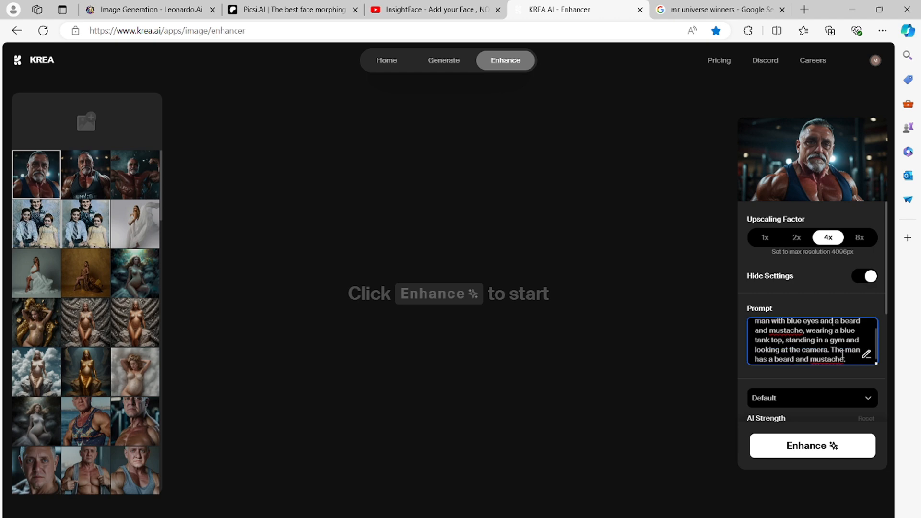
{"action": "left_click_drag", "start_coordinate": [846, 350], "coordinate": [851, 380]}
{"action": "key", "text": "BackSpace"}
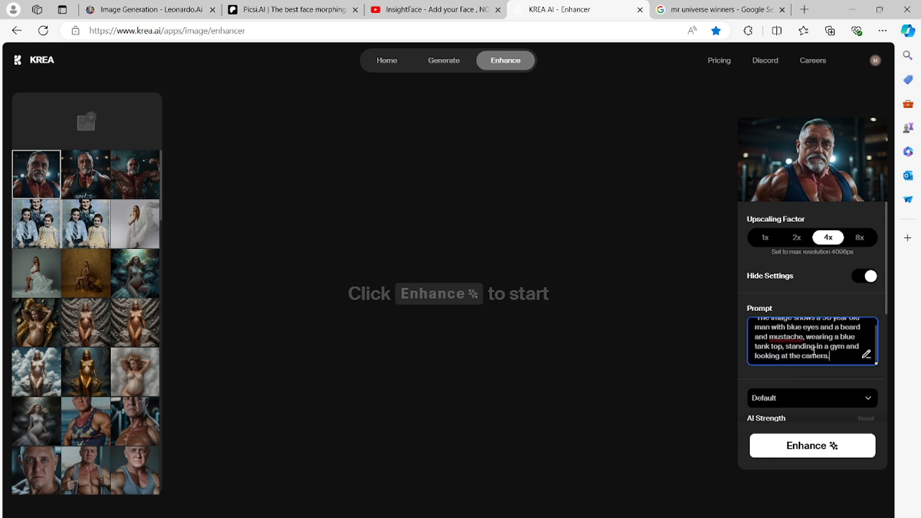
{"action": "right_click", "coordinate": [783, 336]}
{"action": "left_click", "coordinate": [741, 122]}
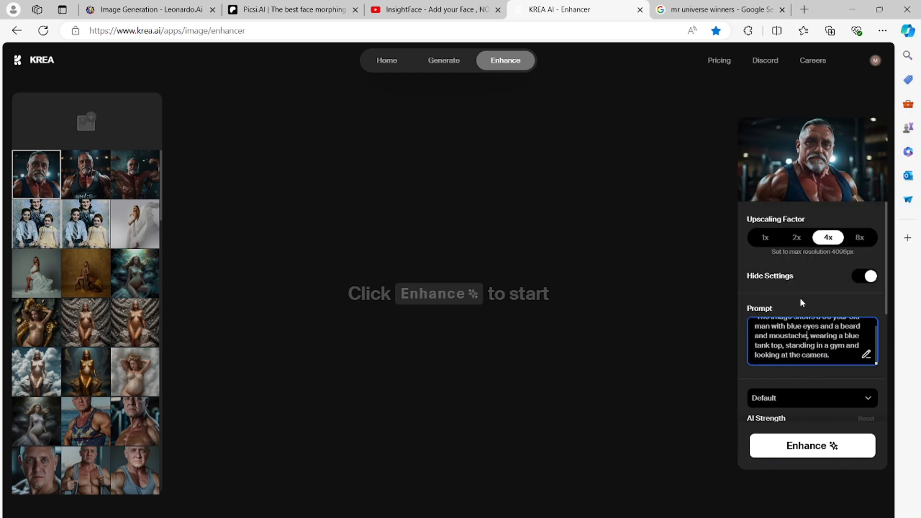
Set Resemblance to 0.90 and enhance the gym picture
{"action": "scroll", "coordinate": [822, 362], "scroll_direction": "down", "scroll_amount": 4}
{"action": "left_click", "coordinate": [849, 459]}
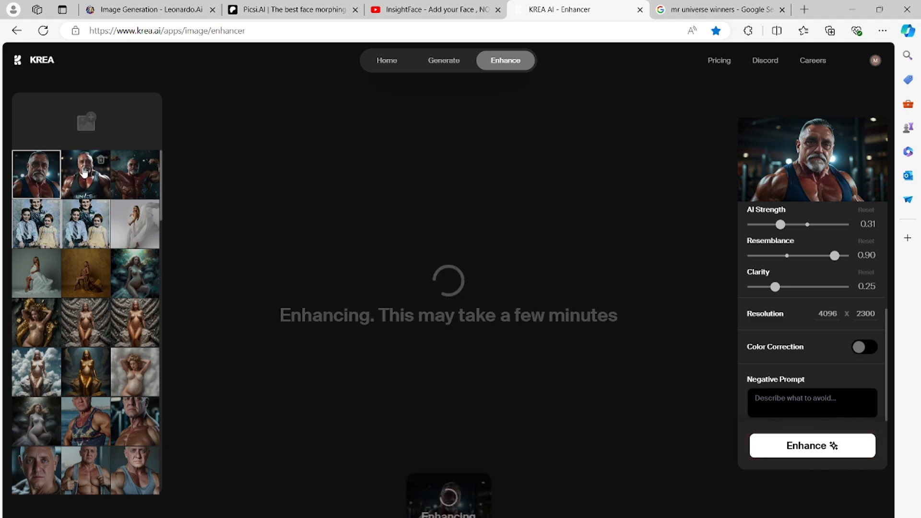
Compare the enhanced tank-top picture with the original, examining the eyes, beard and skin up close
{"action": "left_click", "coordinate": [84, 173]}
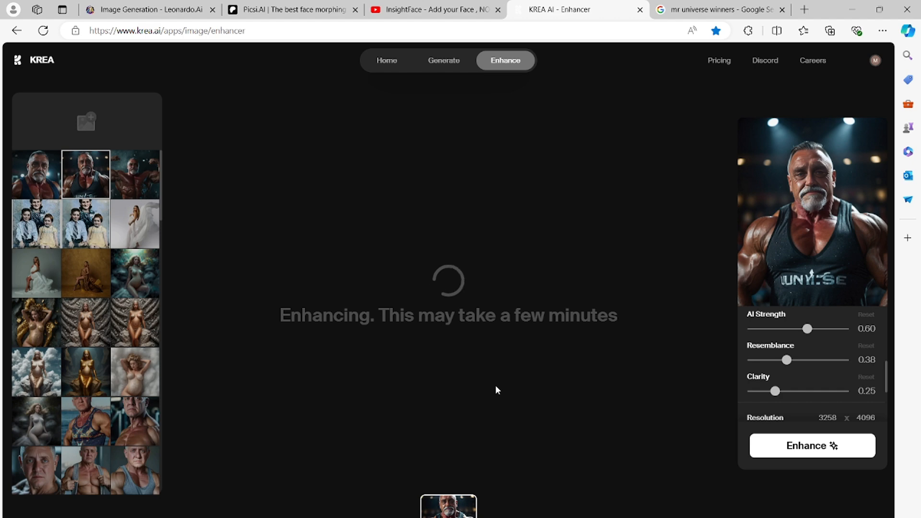
{"action": "left_click", "coordinate": [44, 177]}
{"action": "left_click", "coordinate": [87, 179]}
{"action": "left_click", "coordinate": [448, 506]}
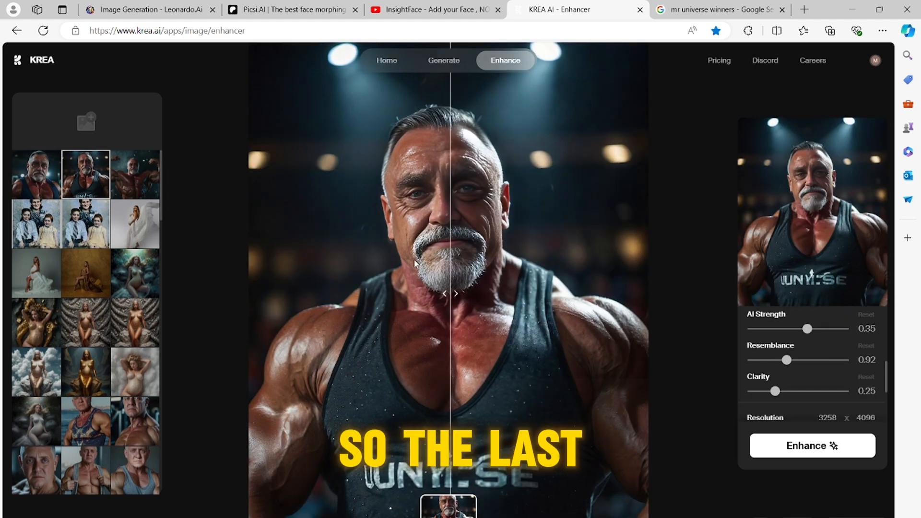
{"action": "scroll", "coordinate": [430, 206], "scroll_direction": "up", "scroll_amount": 5}
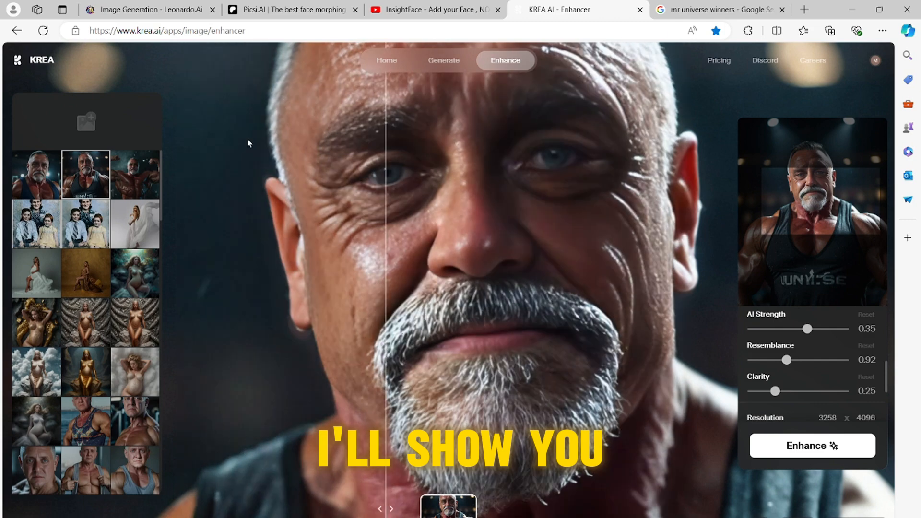
{"action": "scroll", "coordinate": [584, 226], "scroll_direction": "up", "scroll_amount": 3}
{"action": "scroll", "coordinate": [581, 225], "scroll_direction": "down", "scroll_amount": 8}
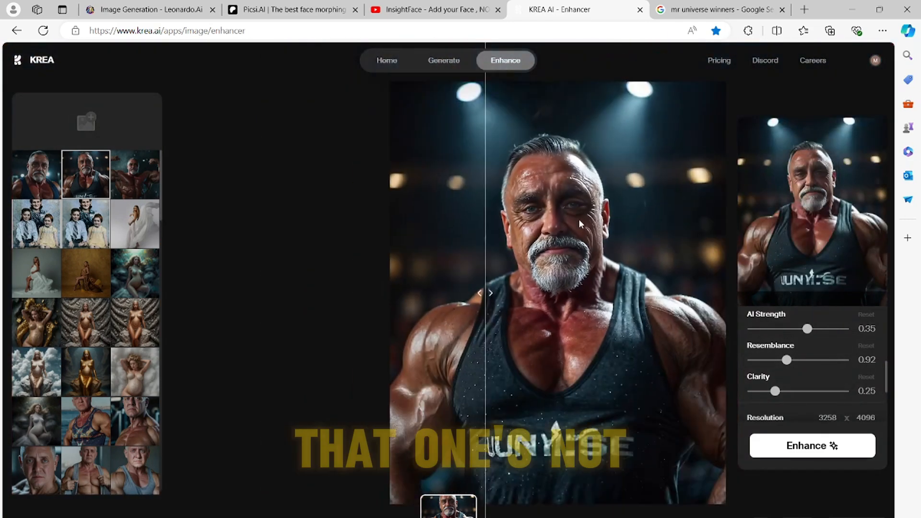
{"action": "scroll", "coordinate": [580, 224], "scroll_direction": "up", "scroll_amount": 2}
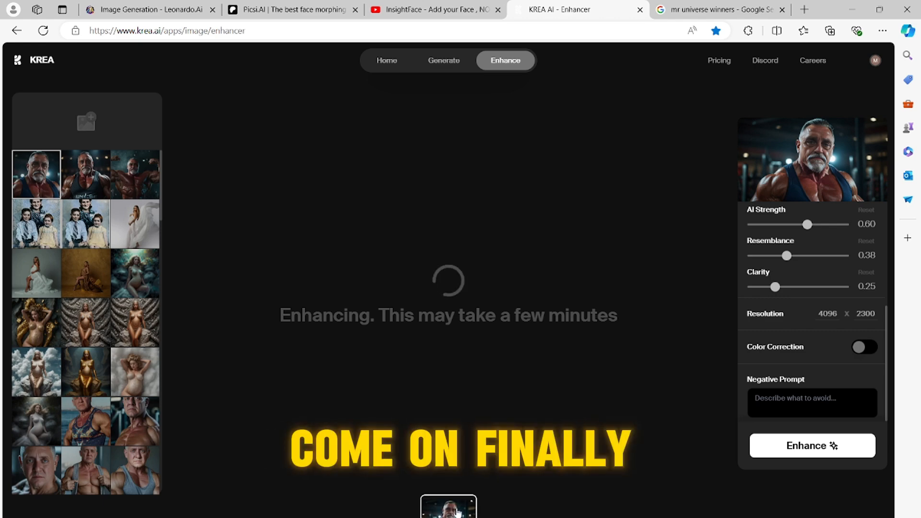
Compare the enhanced gym picture with the original, examining the face up close and the full frame
{"action": "scroll", "coordinate": [460, 268], "scroll_direction": "up", "scroll_amount": 4}
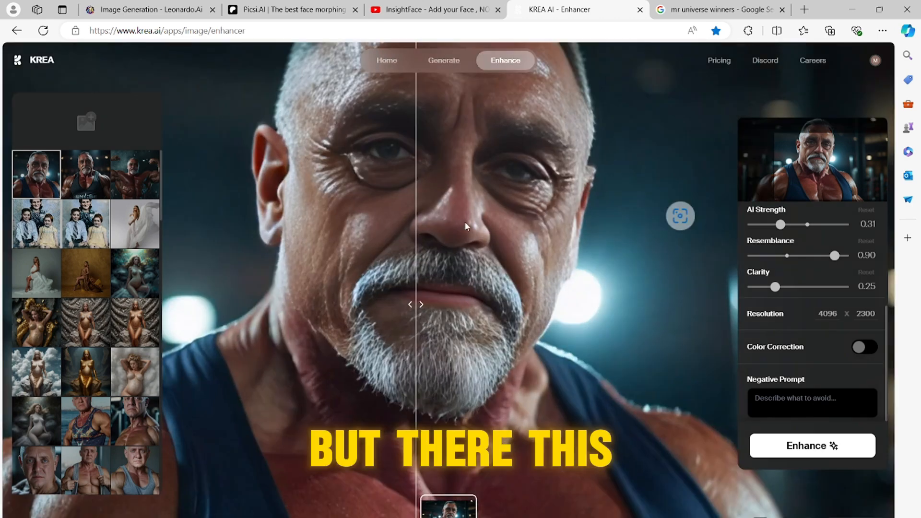
{"action": "scroll", "coordinate": [528, 266], "scroll_direction": "down", "scroll_amount": 3}
{"action": "left_click_drag", "start_coordinate": [524, 288], "coordinate": [731, 240]}
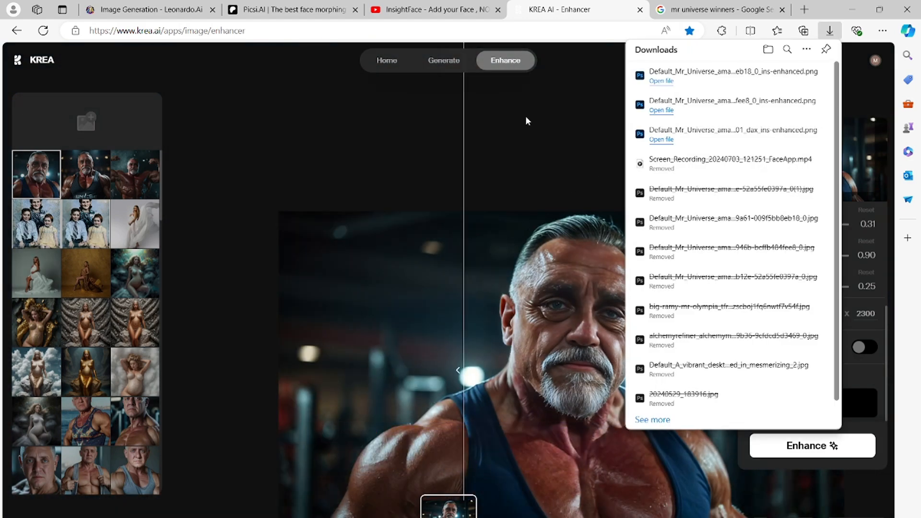
Search the web for "remini app" and open the Remini AI Photo Enhancer site
{"action": "left_click", "coordinate": [741, 12]}
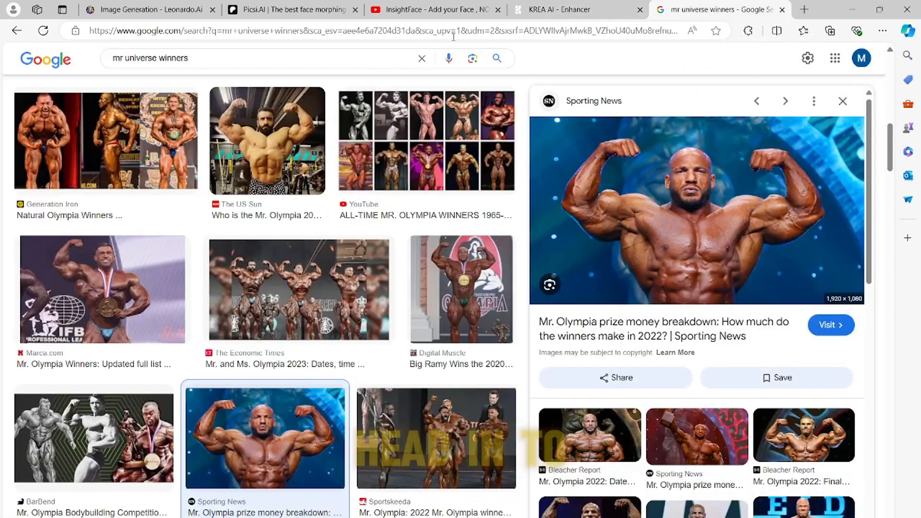
{"action": "left_click", "coordinate": [456, 30]}
{"action": "type", "text": "remi"}
{"action": "key", "text": "Return"}
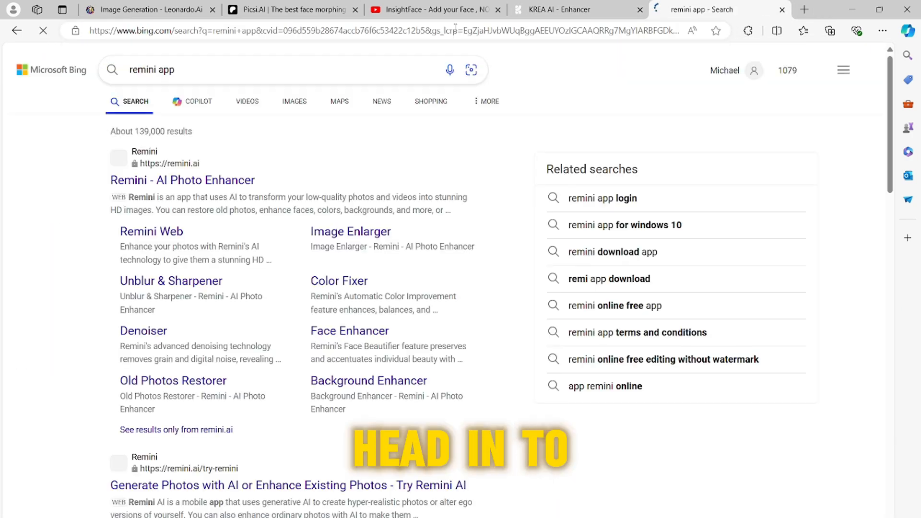
{"action": "left_click", "coordinate": [217, 164]}
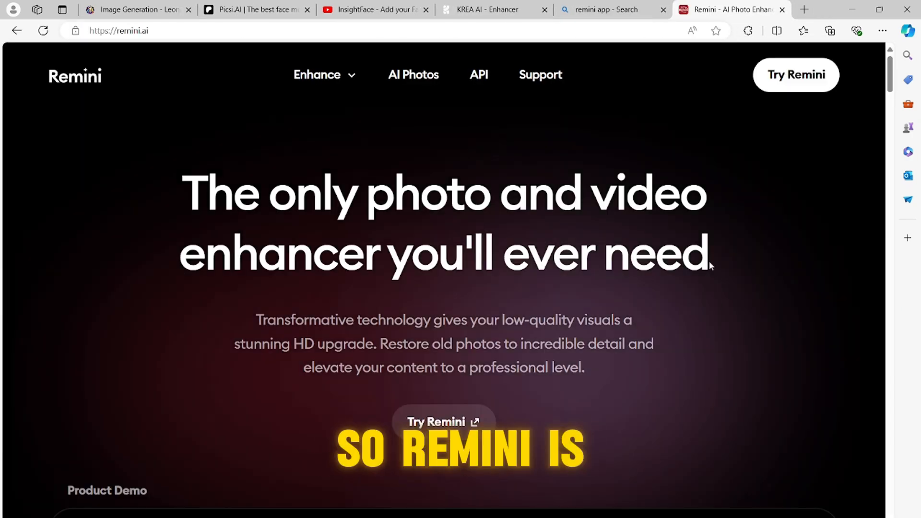
Open the Remini web enhancer from its homepage and start choosing a file to upload
{"action": "scroll", "coordinate": [787, 96], "scroll_direction": "down", "scroll_amount": 5}
{"action": "scroll", "coordinate": [648, 303], "scroll_direction": "up", "scroll_amount": 5}
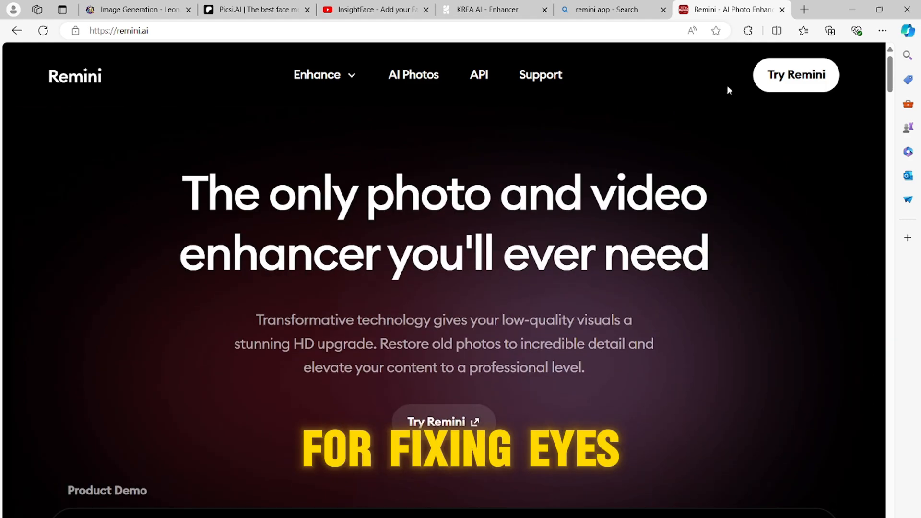
{"action": "left_click", "coordinate": [796, 74]}
{"action": "scroll", "coordinate": [548, 378], "scroll_direction": "down", "scroll_amount": 4}
{"action": "left_click", "coordinate": [584, 345]}
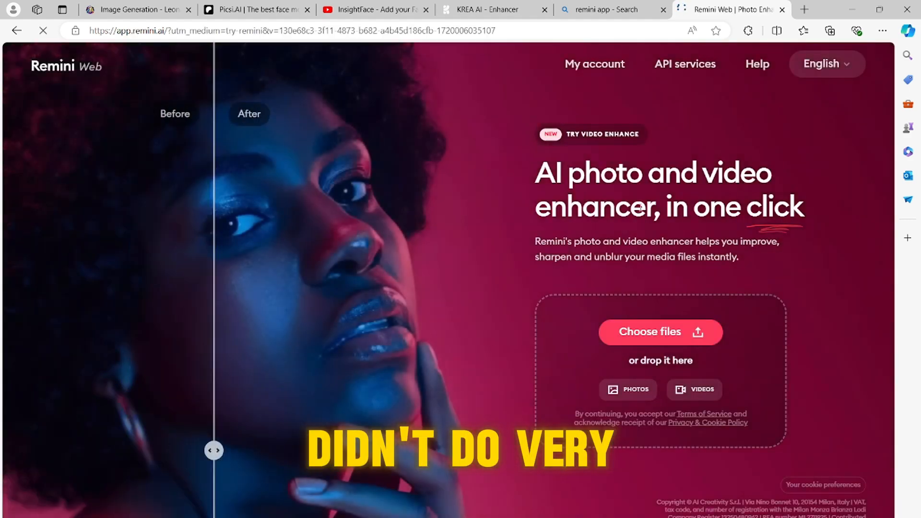
{"action": "left_click", "coordinate": [698, 332]}
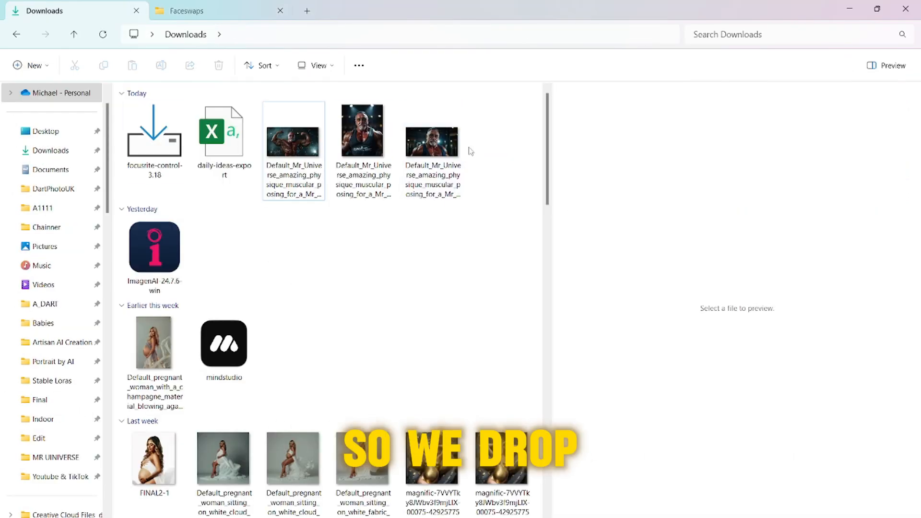
Create a folder named Upscaled inside Faceswaps and move the three enhanced Mr Universe pictures from Downloads into it
{"action": "left_click_drag", "start_coordinate": [473, 202], "coordinate": [276, 147]}
{"action": "left_click", "coordinate": [220, 11]}
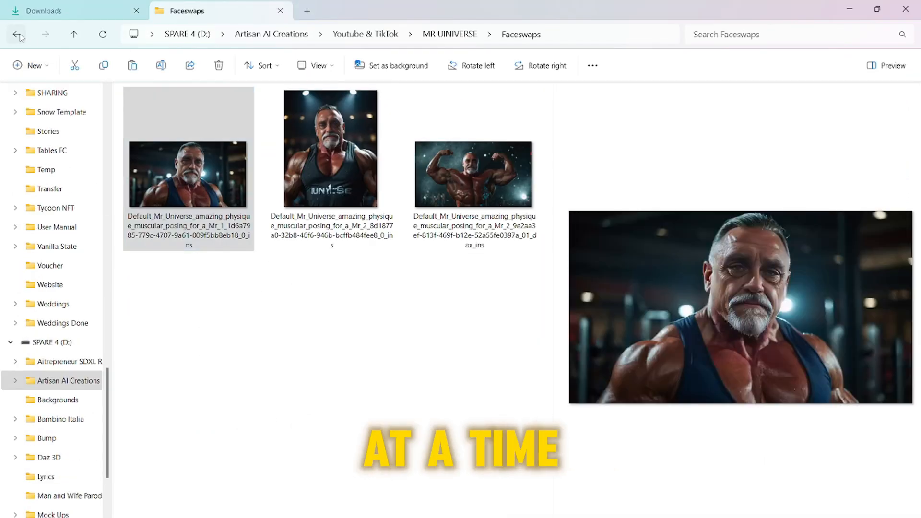
{"action": "left_click", "coordinate": [16, 34]}
{"action": "left_click", "coordinate": [45, 34]}
{"action": "right_click", "coordinate": [357, 397]}
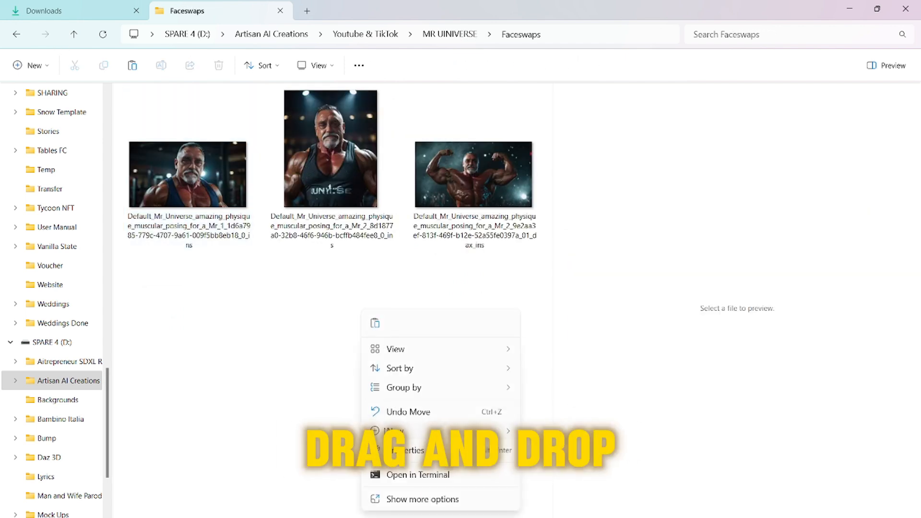
{"action": "mouse_move", "coordinate": [398, 431]}
{"action": "left_click", "coordinate": [603, 224]}
{"action": "type", "text": "Upscaled"}
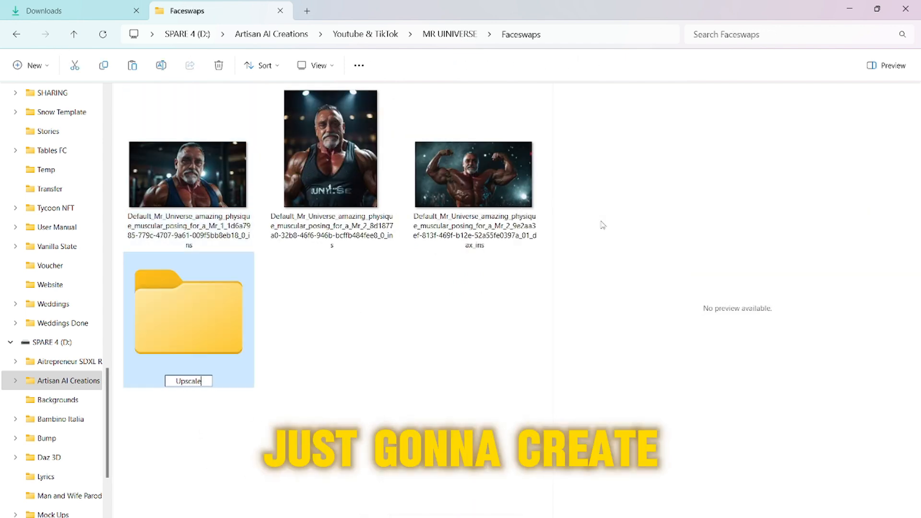
{"action": "key", "text": "Return"}
{"action": "key", "text": "Return"}
{"action": "key", "text": "ctrl+v"}
{"action": "left_click", "coordinate": [467, 271]}
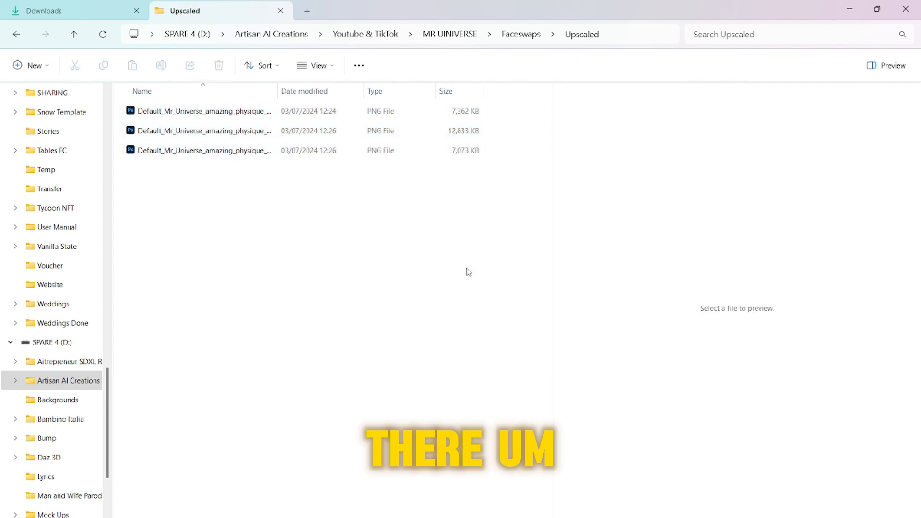
Upload the enhanced gym picture from the Upscaled folder to Remini
{"action": "left_click", "coordinate": [230, 150]}
{"action": "left_click_drag", "start_coordinate": [232, 147], "coordinate": [248, 157]}
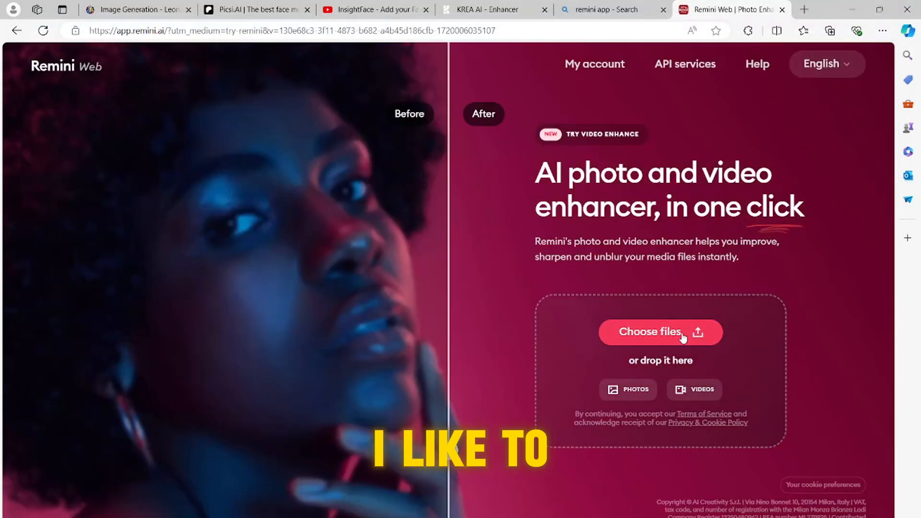
{"action": "left_click", "coordinate": [683, 337]}
{"action": "double_click", "coordinate": [144, 95]}
{"action": "double_click", "coordinate": [140, 116]}
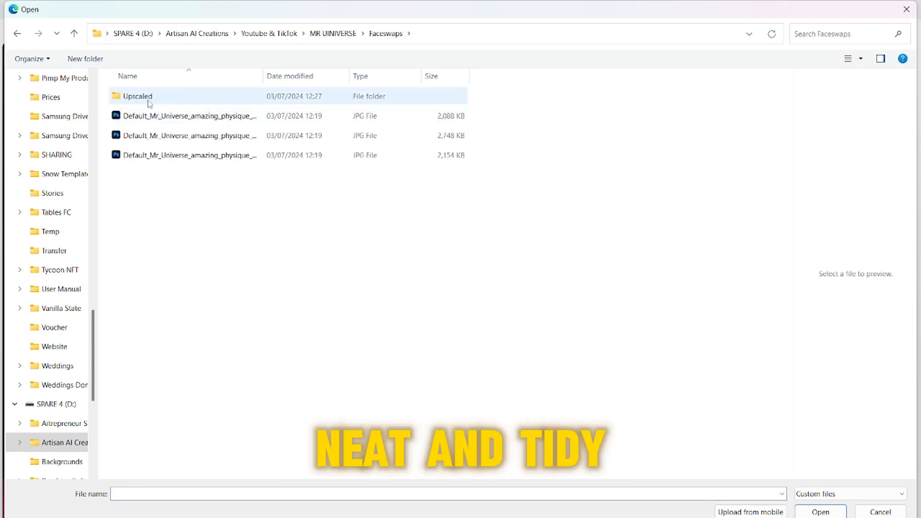
{"action": "double_click", "coordinate": [149, 102]}
{"action": "left_click", "coordinate": [153, 101]}
{"action": "key", "text": "Return"}
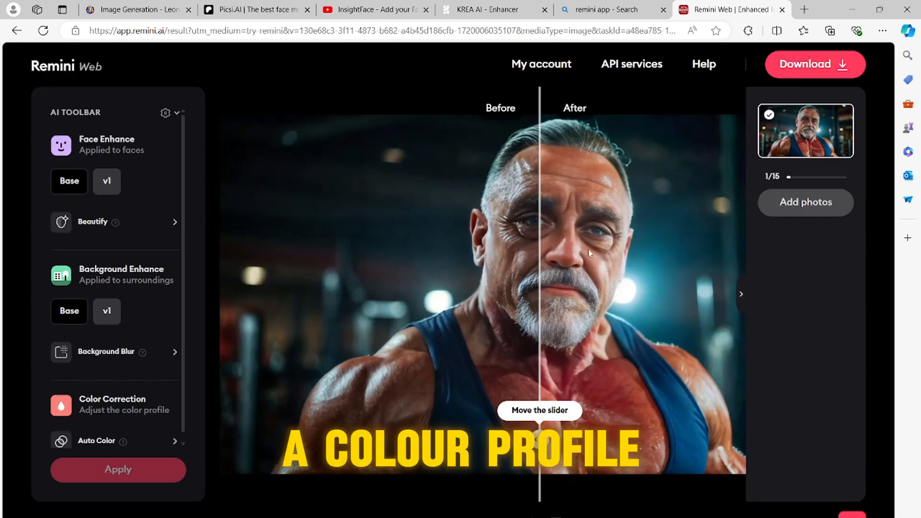
Compare Remini's version of the gym picture with the original, examining the facial detail up close
{"action": "left_click_drag", "start_coordinate": [540, 439], "coordinate": [249, 307]}
{"action": "scroll", "coordinate": [605, 222], "scroll_direction": "up", "scroll_amount": 5}
{"action": "scroll", "coordinate": [604, 223], "scroll_direction": "down", "scroll_amount": 5}
{"action": "scroll", "coordinate": [605, 223], "scroll_direction": "up", "scroll_amount": 5}
{"action": "scroll", "coordinate": [604, 223], "scroll_direction": "down", "scroll_amount": 5}
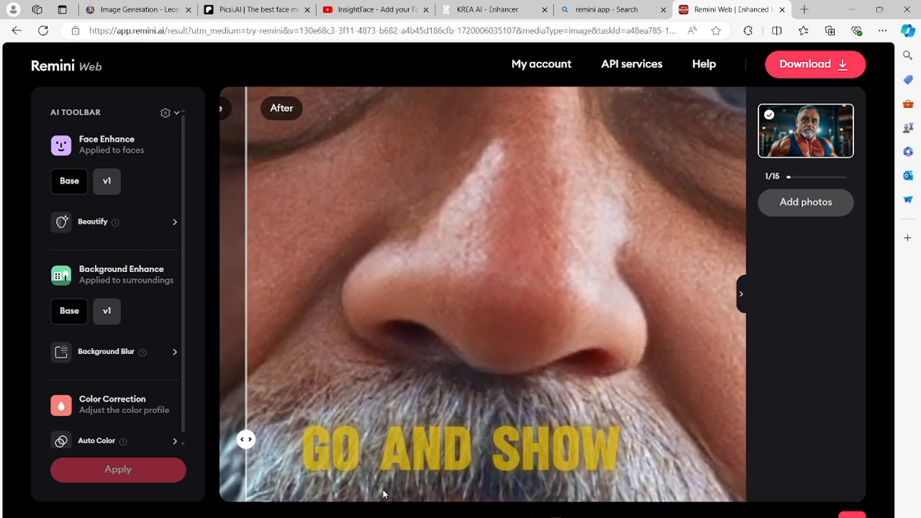
{"action": "scroll", "coordinate": [605, 223], "scroll_direction": "up", "scroll_amount": 5}
{"action": "left_click_drag", "start_coordinate": [246, 439], "coordinate": [228, 364]}
{"action": "scroll", "coordinate": [500, 301], "scroll_direction": "down", "scroll_amount": 5}
{"action": "scroll", "coordinate": [499, 298], "scroll_direction": "down", "scroll_amount": 5}
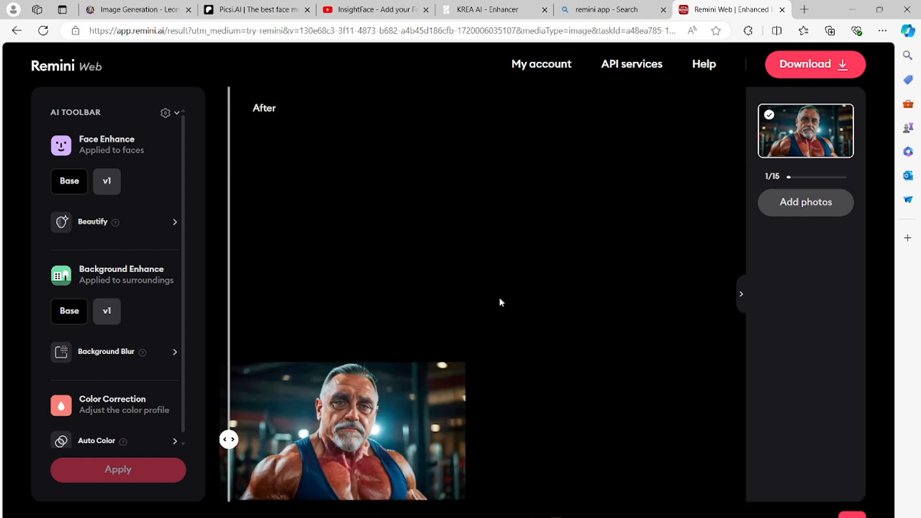
{"action": "scroll", "coordinate": [442, 244], "scroll_direction": "up", "scroll_amount": 5}
{"action": "left_click", "coordinate": [115, 186]}
{"action": "left_click", "coordinate": [111, 187]}
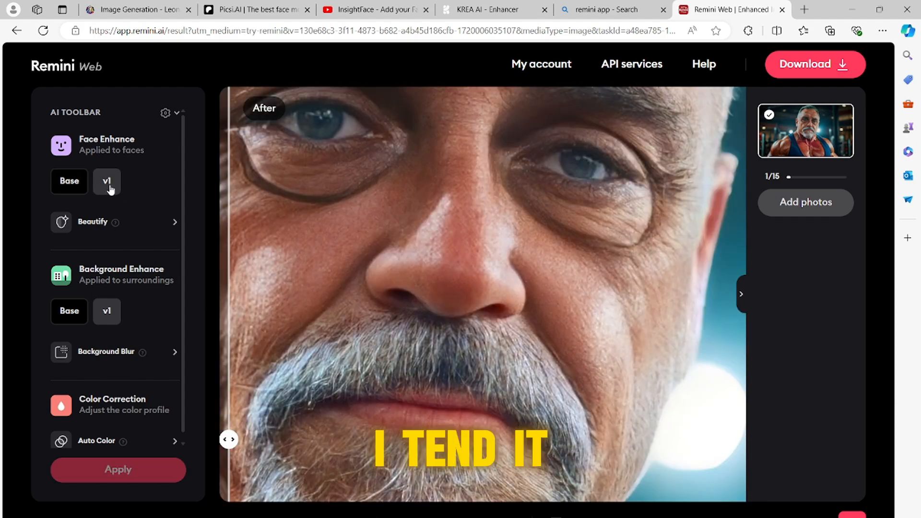
{"action": "left_click", "coordinate": [170, 223]}
{"action": "left_click", "coordinate": [174, 229]}
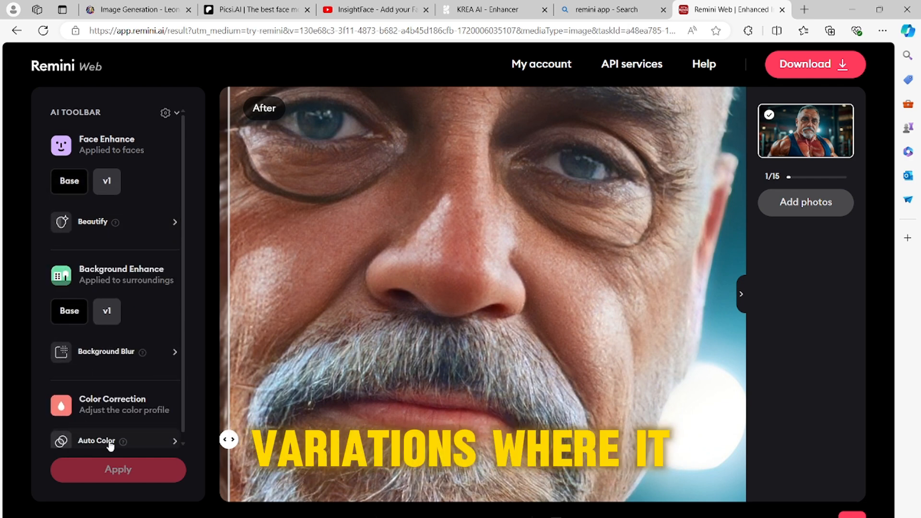
Set the gym picture's Auto Color correction to None and apply the change
{"action": "scroll", "coordinate": [126, 400], "scroll_direction": "down", "scroll_amount": 2}
{"action": "left_click", "coordinate": [76, 372]}
{"action": "left_click", "coordinate": [136, 479]}
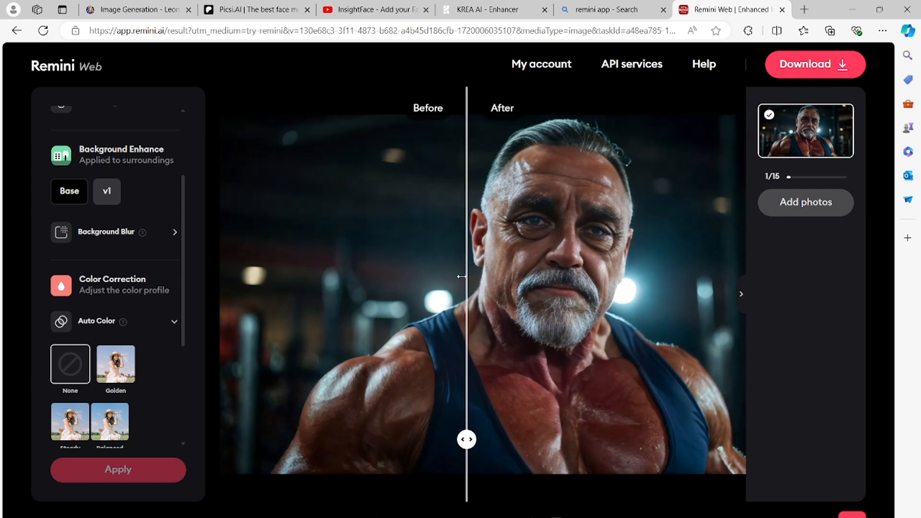
Download the enhanced gym picture from Remini as JPG 100%
{"action": "left_click", "coordinate": [817, 60]}
{"action": "left_click", "coordinate": [797, 176]}
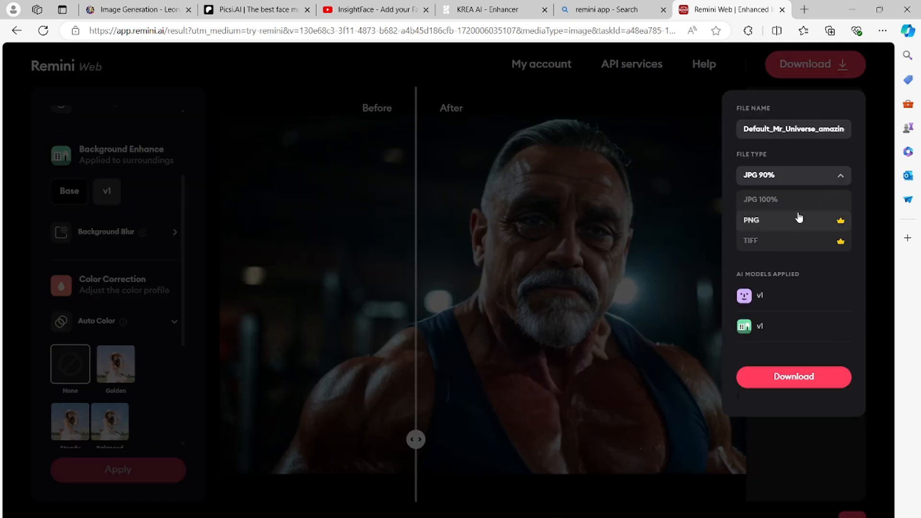
{"action": "left_click", "coordinate": [762, 199]}
{"action": "left_click", "coordinate": [809, 311]}
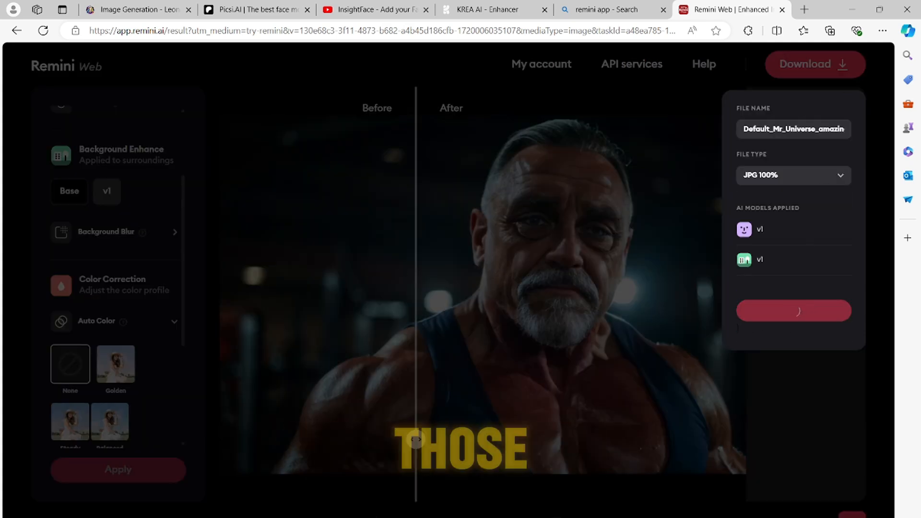
Check the tank-top portrait in the Upscaled folder and upload it to Remini for enhancement
{"action": "mouse_move", "coordinate": [385, 517]}
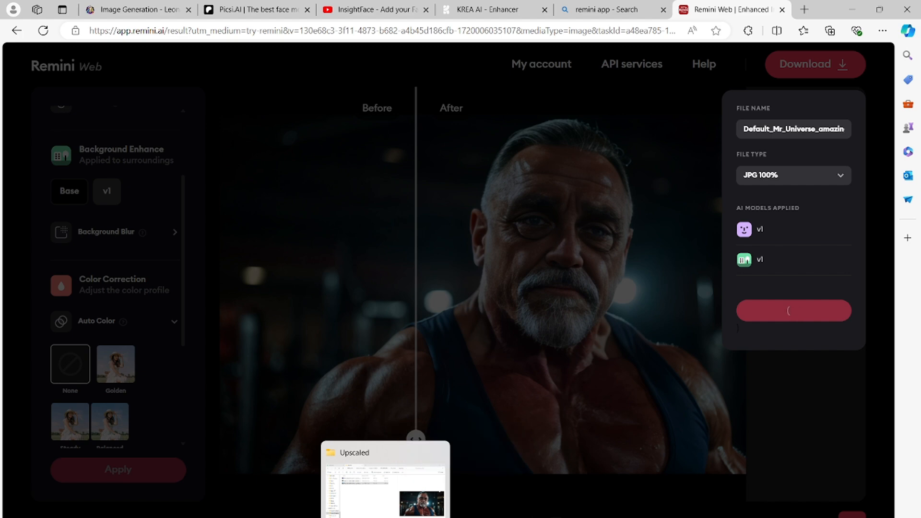
{"action": "left_click", "coordinate": [385, 480]}
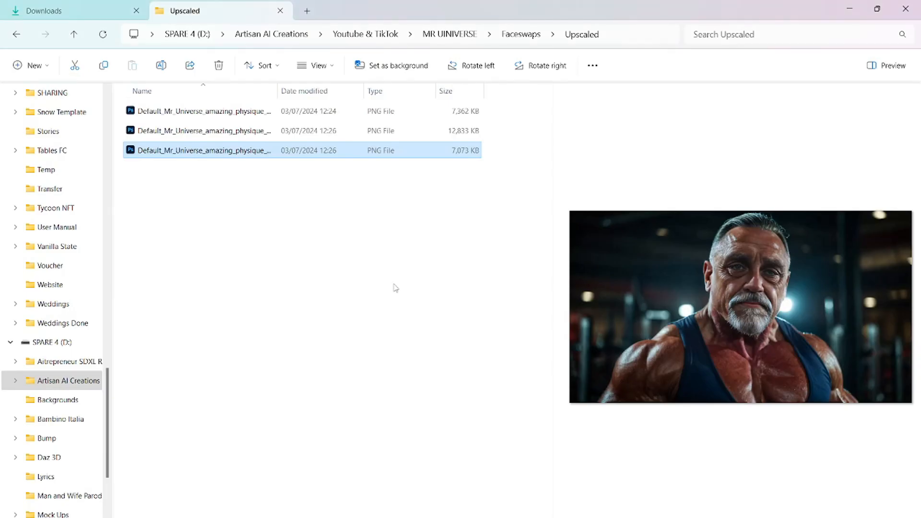
{"action": "left_click", "coordinate": [336, 131]}
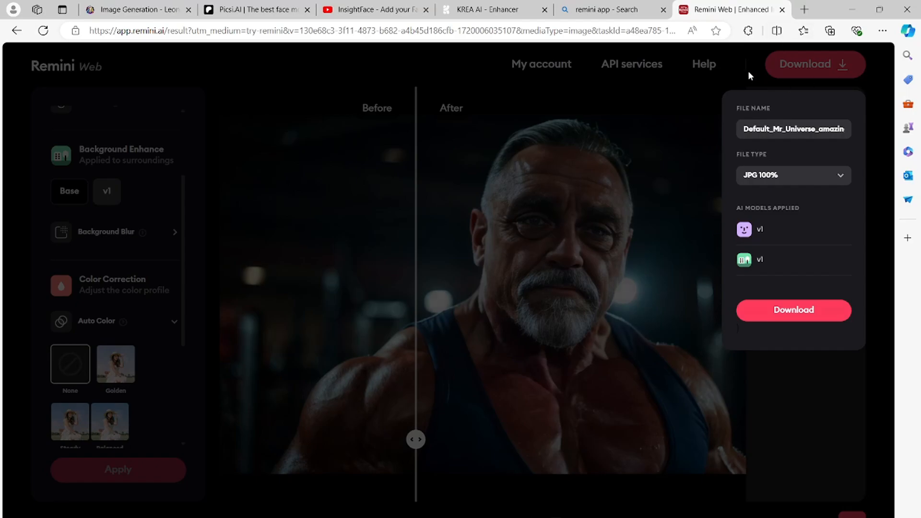
{"action": "left_click", "coordinate": [751, 76]}
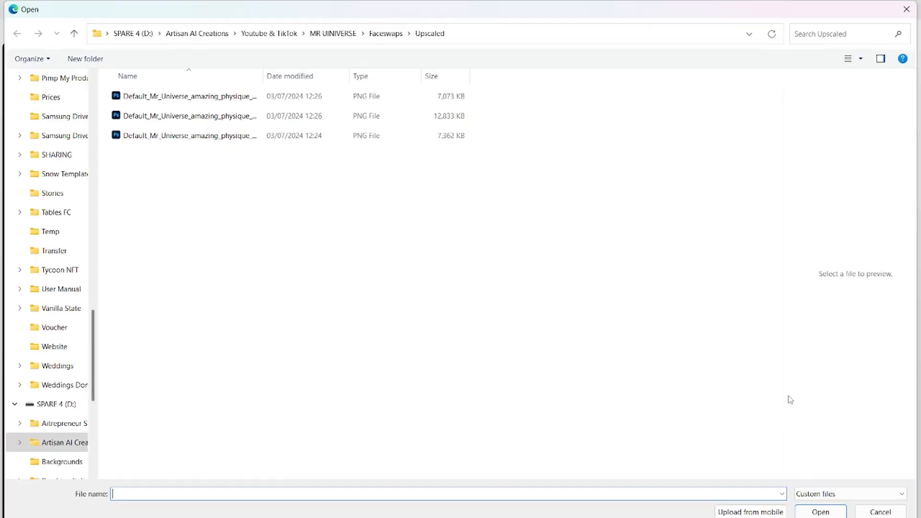
{"action": "left_click", "coordinate": [216, 116]}
{"action": "left_click", "coordinate": [833, 515]}
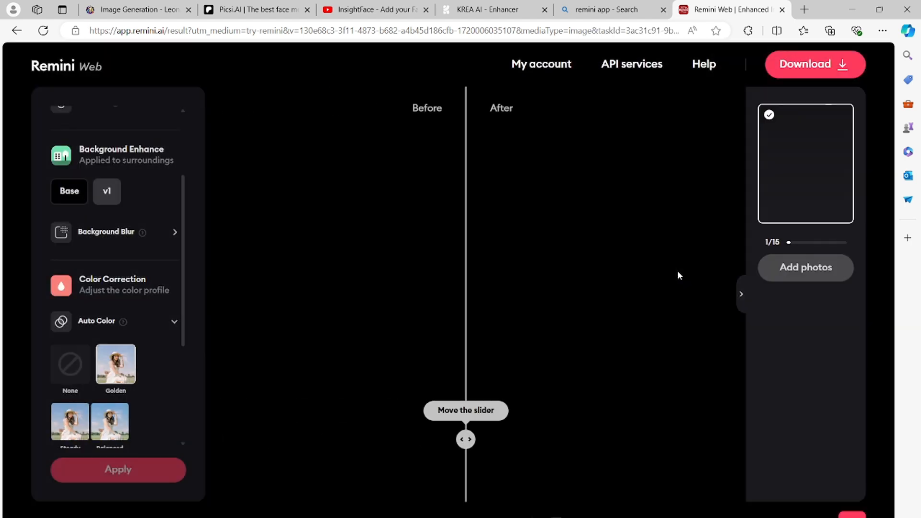
Apply Auto Color None to the tank-top portrait and download the result as JPG 100%
{"action": "left_click", "coordinate": [132, 481]}
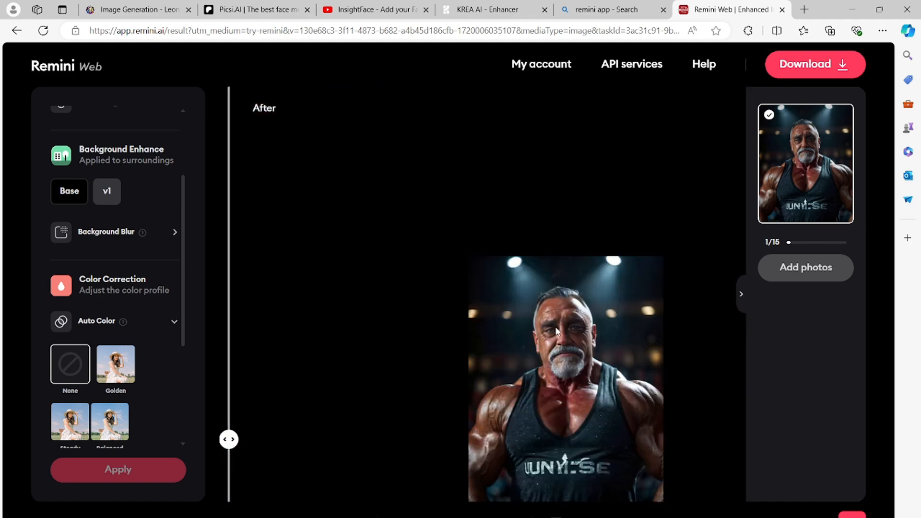
{"action": "left_click", "coordinate": [838, 65]}
{"action": "left_click", "coordinate": [808, 180]}
{"action": "left_click", "coordinate": [760, 200]}
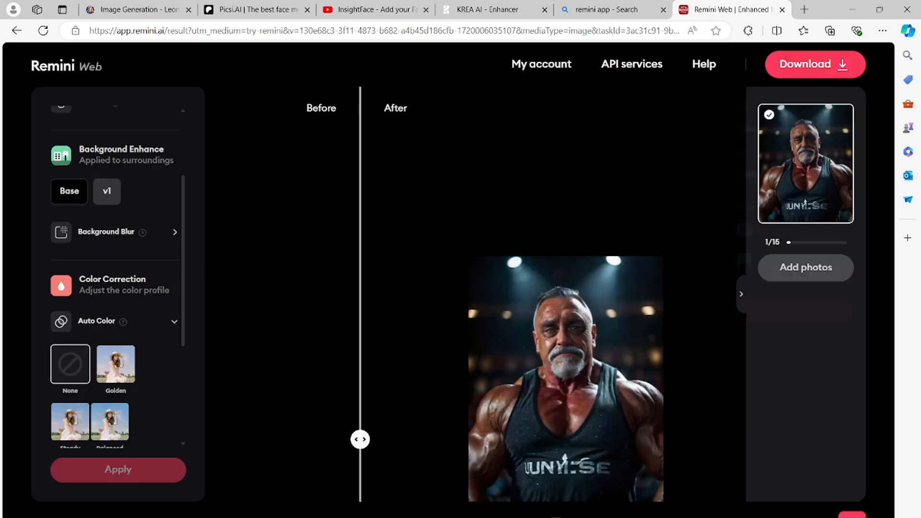
Add the flexing-pose picture from the Upscaled folder to Remini for enhancement
{"action": "left_click", "coordinate": [805, 267]}
{"action": "left_click", "coordinate": [288, 136]}
{"action": "left_click", "coordinate": [820, 511]}
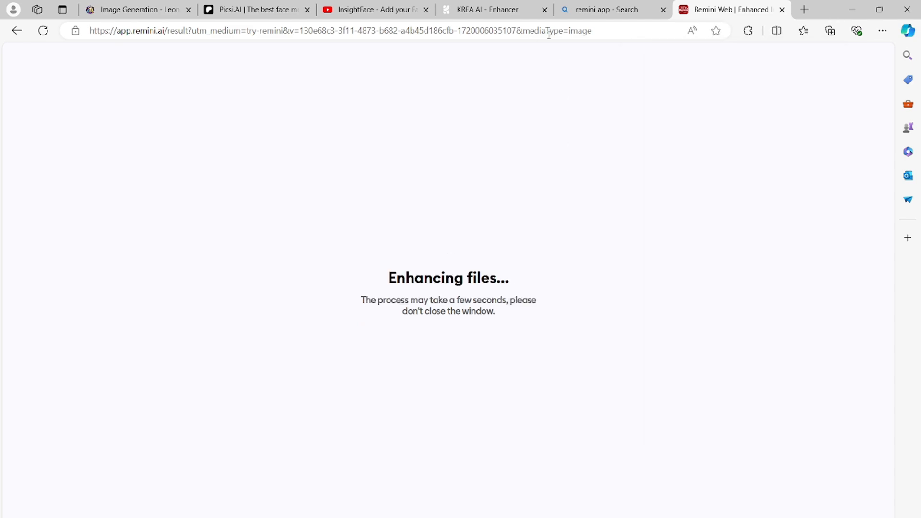
Go to magnific.ai in the search results tab and look over the Magnific Upscaler's editor
{"action": "left_click", "coordinate": [479, 9]}
{"action": "left_click", "coordinate": [592, 10]}
{"action": "left_click", "coordinate": [565, 33]}
{"action": "type", "text": "magnific.ai/upgrade"}
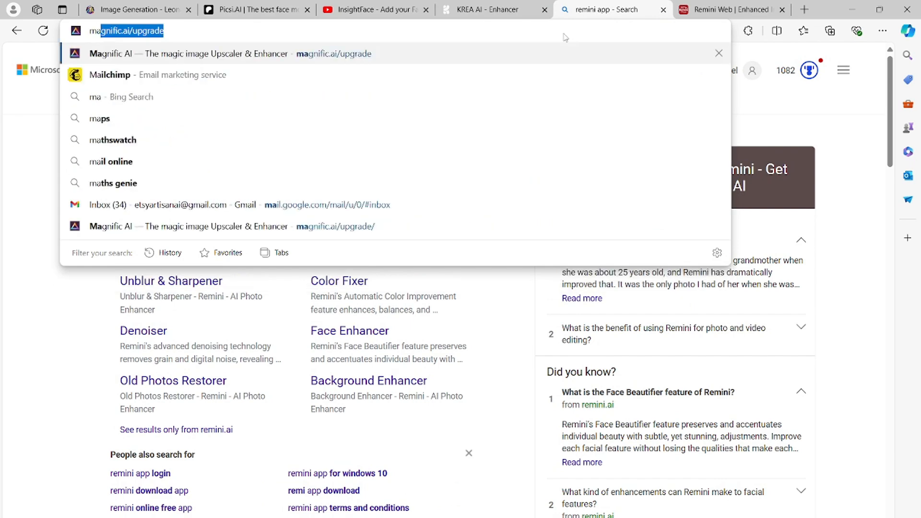
{"action": "key", "text": "Return"}
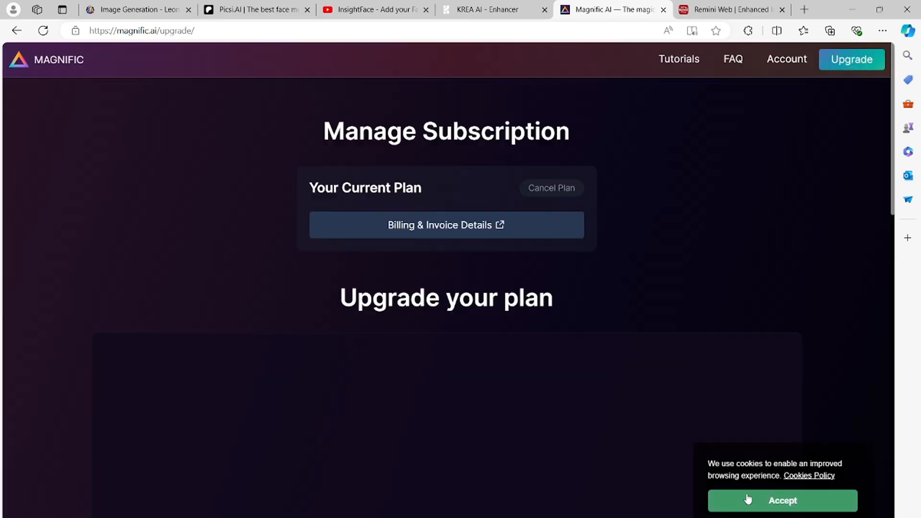
{"action": "left_click", "coordinate": [13, 58]}
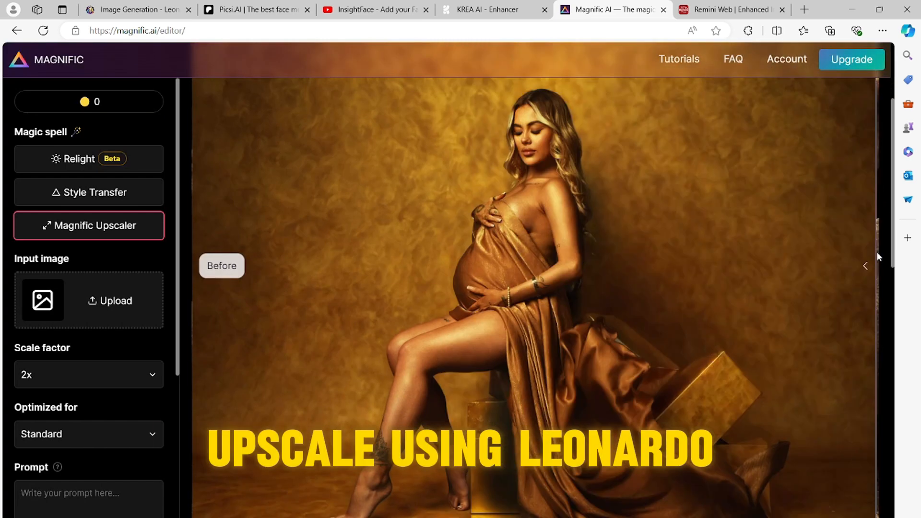
{"action": "scroll", "coordinate": [582, 318], "scroll_direction": "down", "scroll_amount": 10}
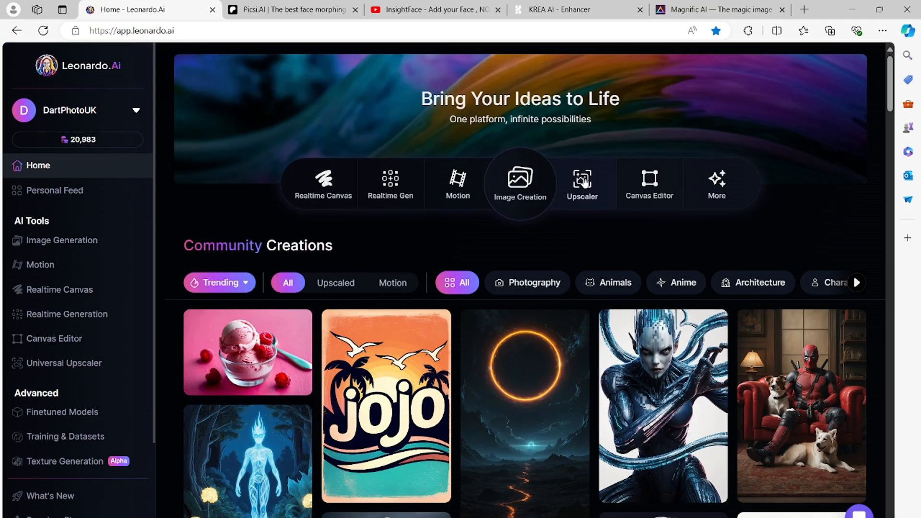
Open the Universal Upscaler in Leonardo.Ai
{"action": "left_click", "coordinate": [583, 182]}
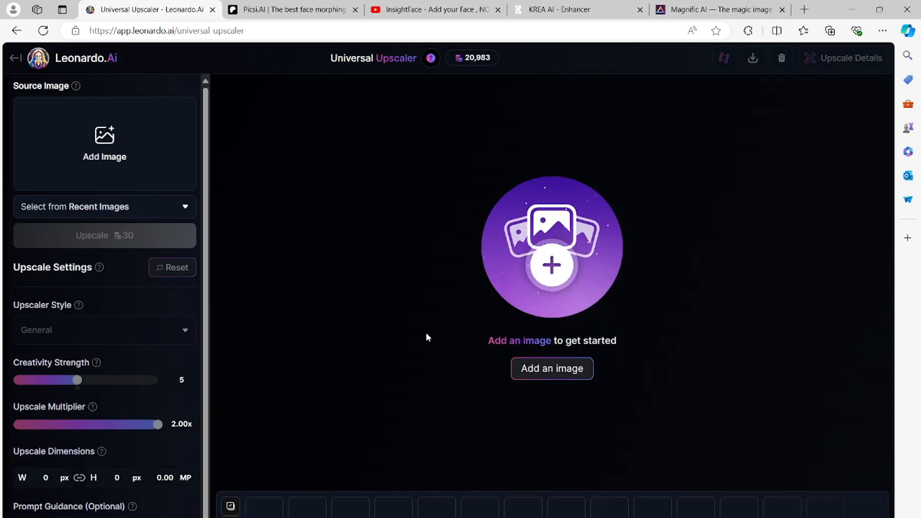
{"action": "left_click", "coordinate": [15, 59]}
{"action": "left_click", "coordinate": [76, 359]}
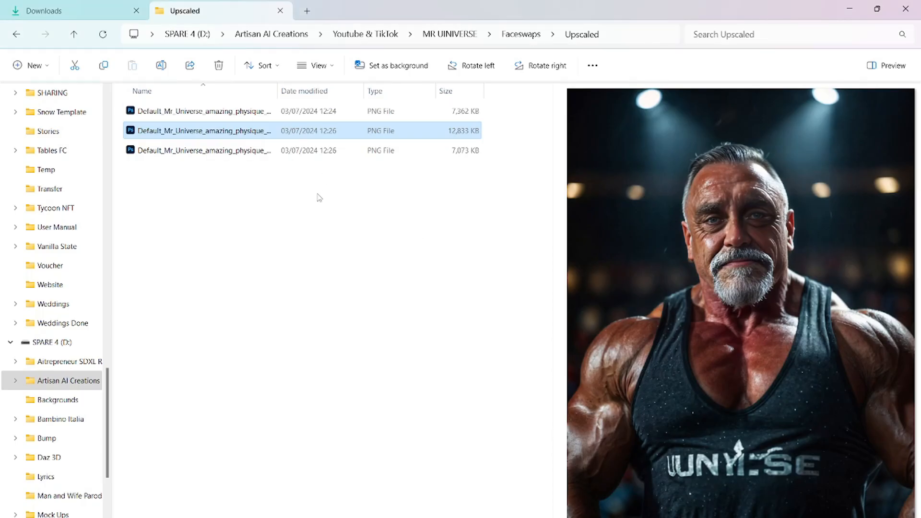
Load the flexing-pose picture from the Upscaled folder as the upscaler's source image, with Creativity Strength at 3
{"action": "left_click", "coordinate": [298, 150]}
{"action": "left_click", "coordinate": [298, 131]}
{"action": "left_click", "coordinate": [299, 112]}
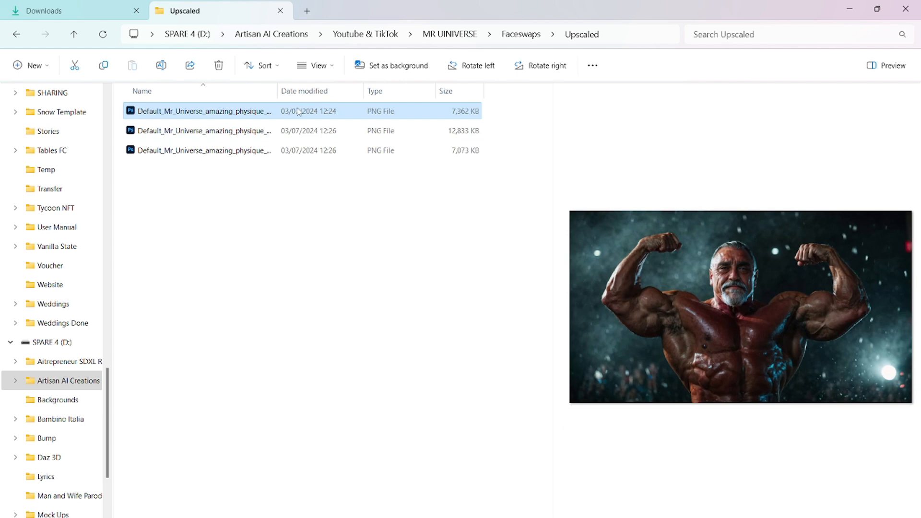
{"action": "left_click", "coordinate": [229, 214]}
{"action": "left_click", "coordinate": [194, 111]}
{"action": "left_click_drag", "start_coordinate": [203, 115], "coordinate": [80, 153]}
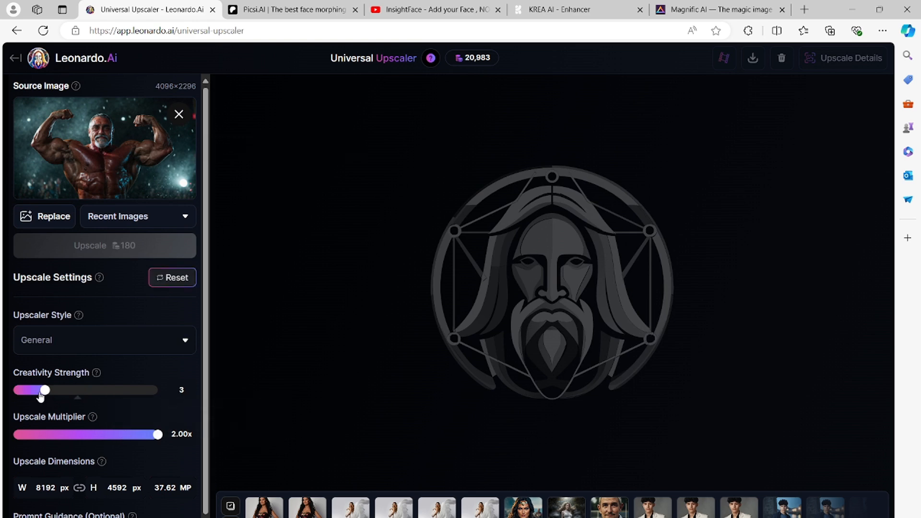
Keep the General upscaler style, set the Upscale Multiplier to 1.25x and start upscaling the flexing-pose picture
{"action": "left_click", "coordinate": [88, 333]}
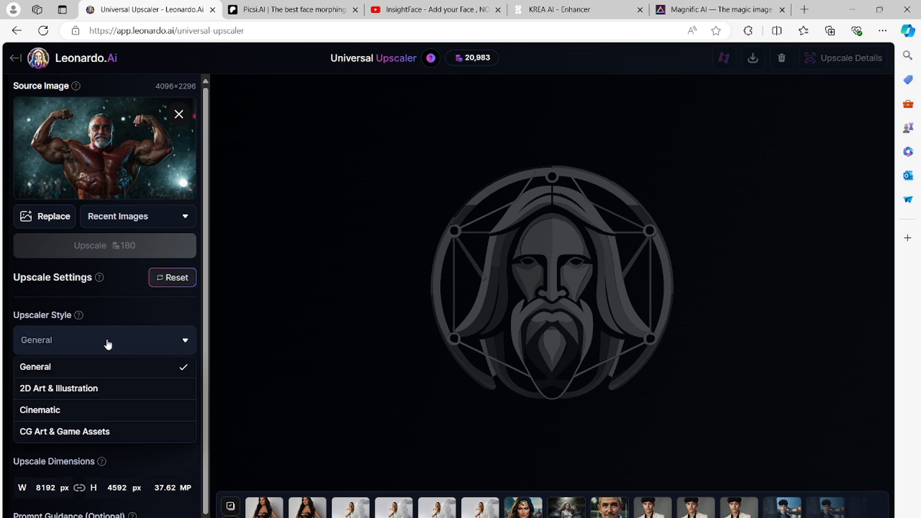
{"action": "left_click", "coordinate": [107, 343]}
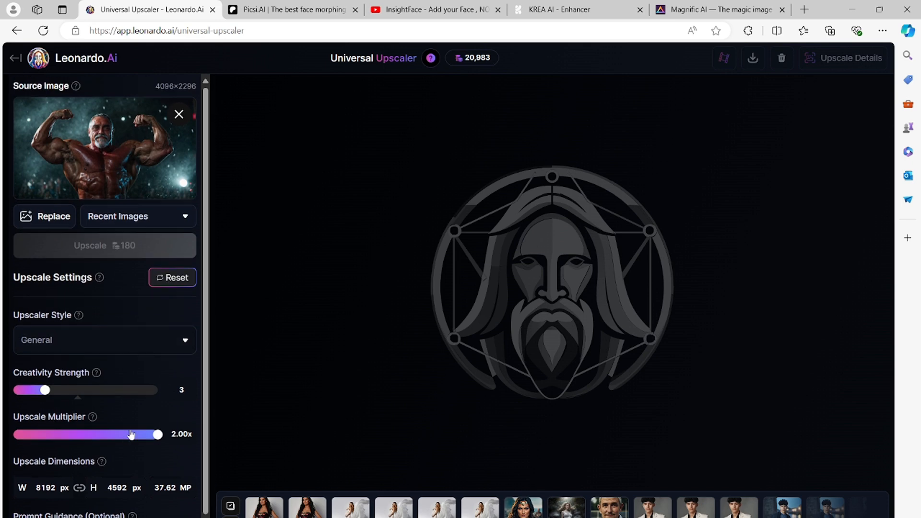
{"action": "left_click_drag", "start_coordinate": [158, 435], "coordinate": [51, 434]}
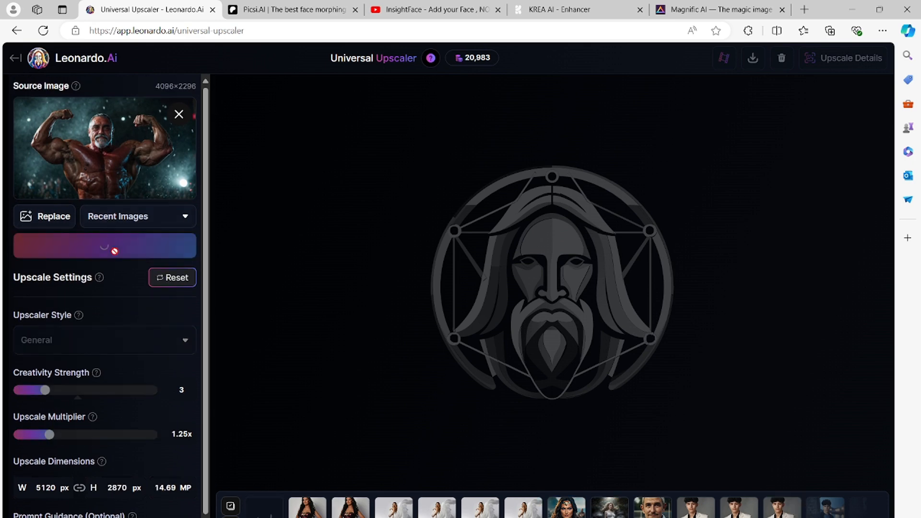
Replace the source image with the tank-top portrait from Faceswaps > Upscaled and upscale it with a 1.00x multiplier
{"action": "left_click", "coordinate": [51, 215]}
{"action": "left_click", "coordinate": [194, 230]}
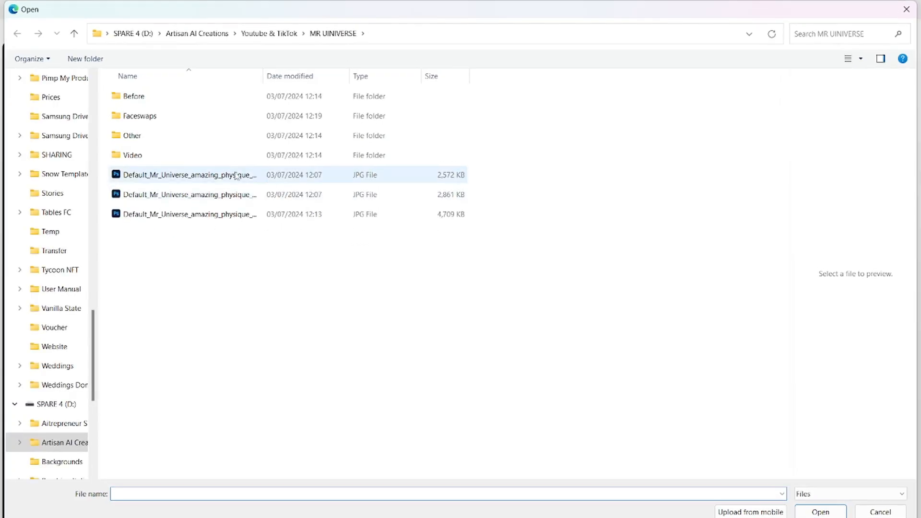
{"action": "left_click", "coordinate": [156, 117]}
{"action": "double_click", "coordinate": [155, 118]}
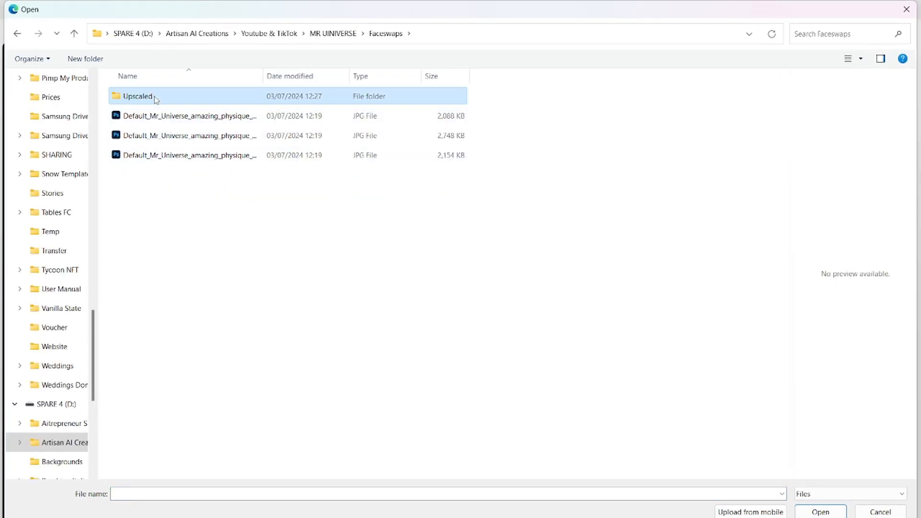
{"action": "double_click", "coordinate": [155, 96]}
{"action": "left_click", "coordinate": [201, 120]}
{"action": "double_click", "coordinate": [201, 120]}
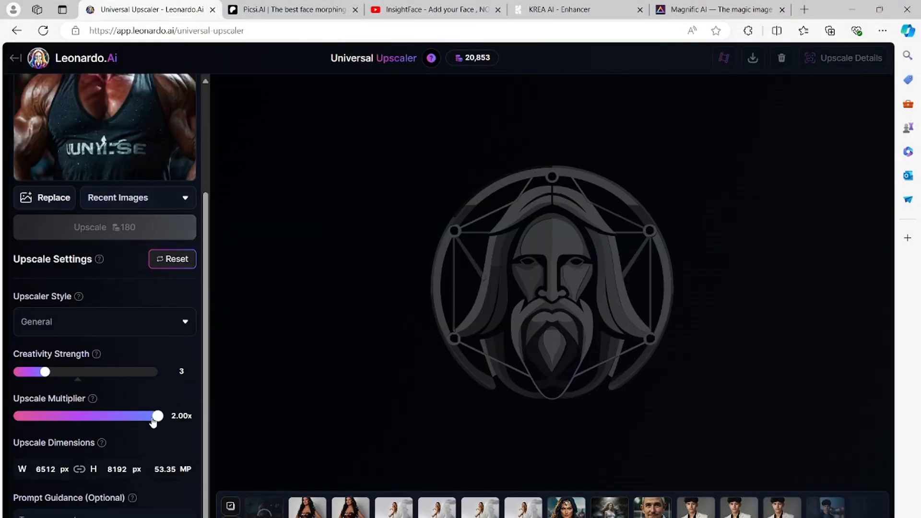
{"action": "left_click_drag", "start_coordinate": [154, 422], "coordinate": [14, 421]}
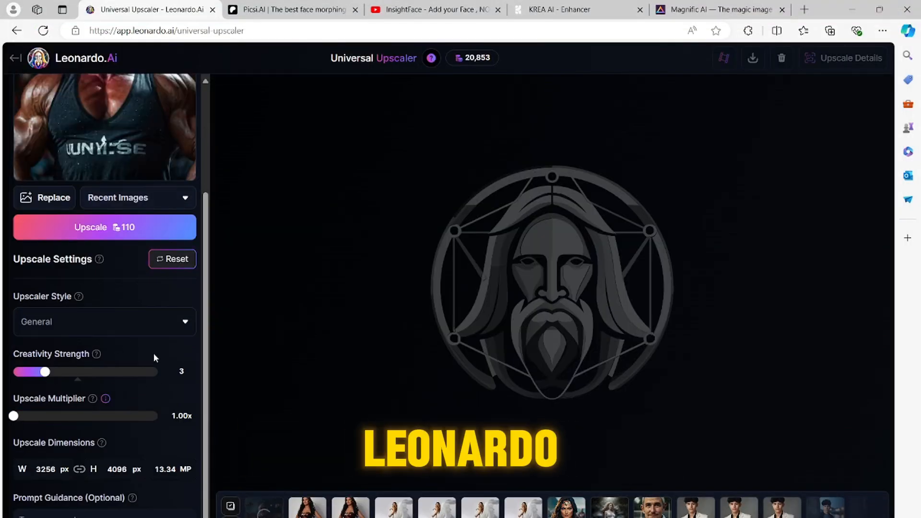
{"action": "left_click", "coordinate": [125, 231]}
Replace the source image with the gym picture from the Upscaled folder and upscale it with a 1.25x multiplier
{"action": "scroll", "coordinate": [164, 267], "scroll_direction": "up", "scroll_amount": 3}
{"action": "left_click", "coordinate": [46, 346]}
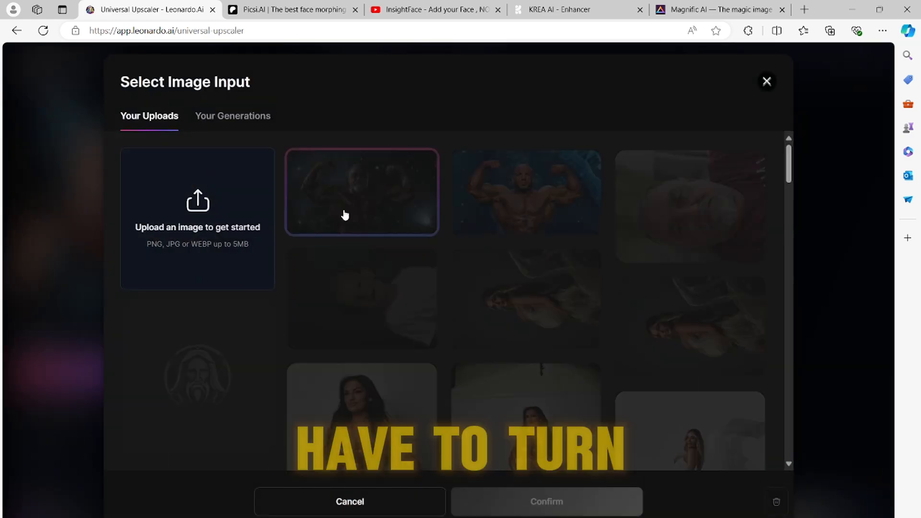
{"action": "left_click", "coordinate": [243, 203]}
{"action": "left_click", "coordinate": [190, 116]}
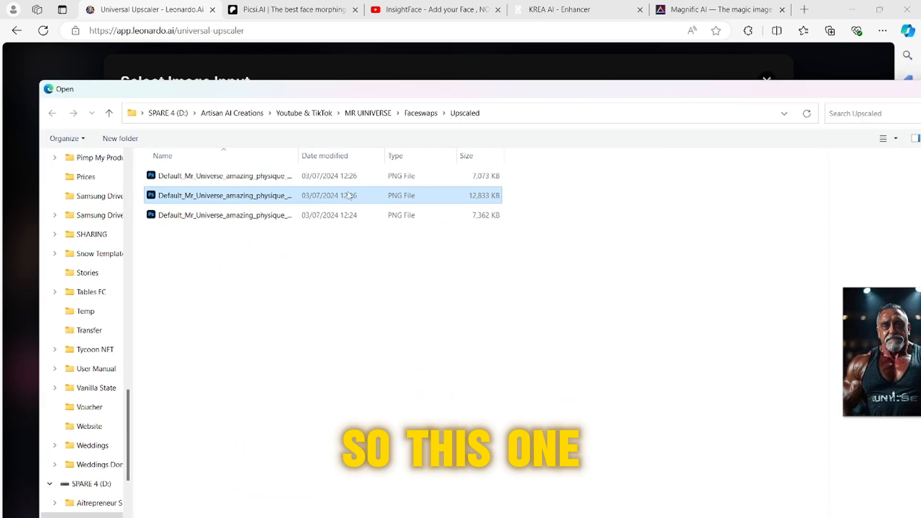
{"action": "left_click", "coordinate": [307, 178]}
{"action": "left_click_drag", "start_coordinate": [679, 96], "coordinate": [564, 76]}
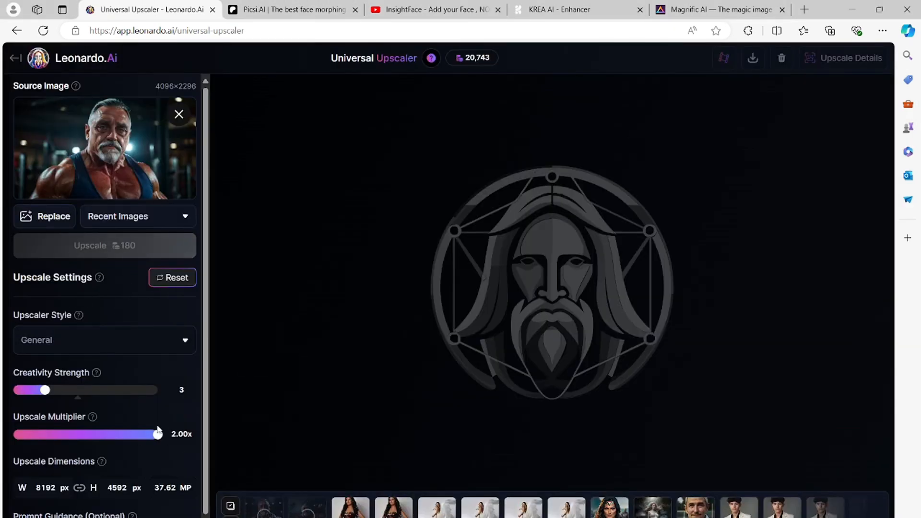
{"action": "left_click_drag", "start_coordinate": [158, 432], "coordinate": [51, 435]}
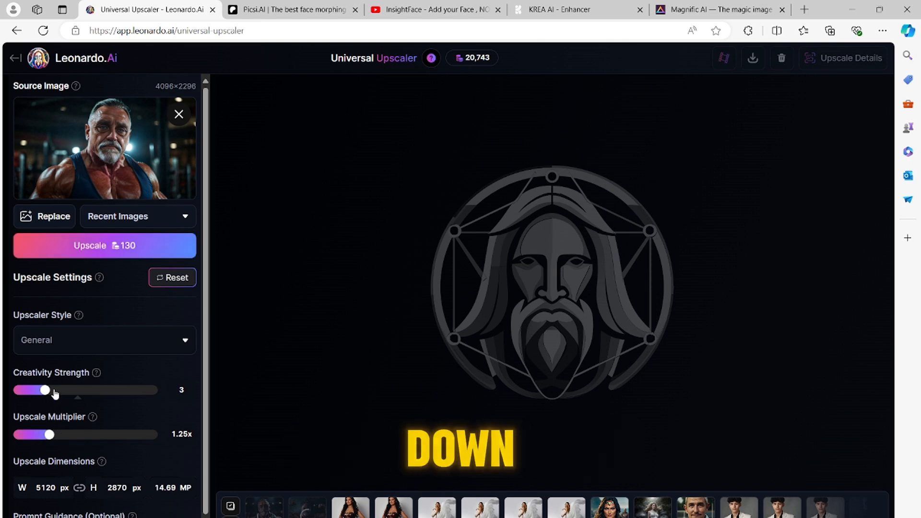
{"action": "left_click", "coordinate": [117, 244]}
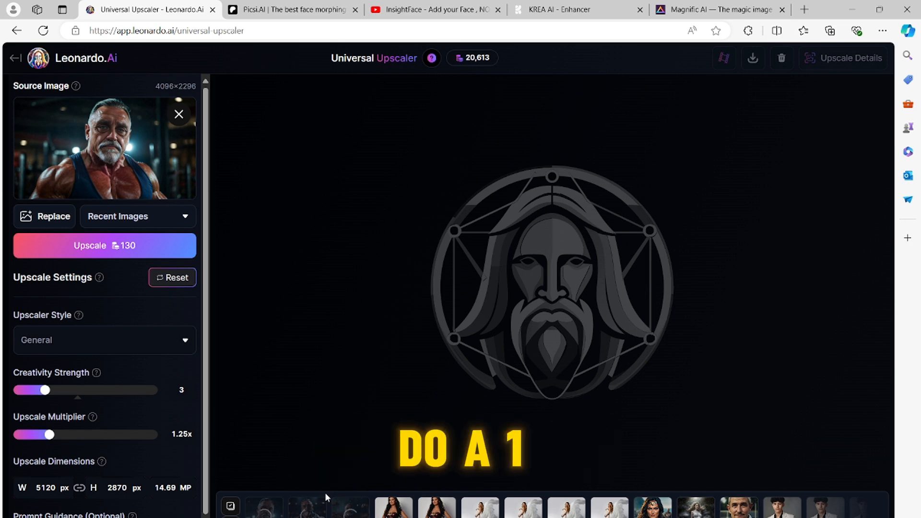
Compare the upscaled flexing, tank-top and gym pictures with their originals, examining the facial detail up close
{"action": "mouse_move", "coordinate": [517, 517]}
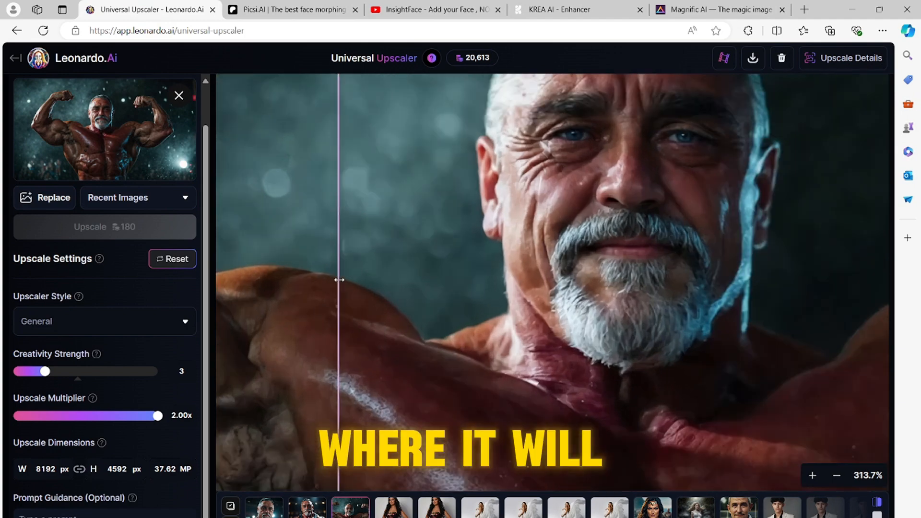
{"action": "scroll", "coordinate": [336, 280], "scroll_direction": "down", "scroll_amount": 9}
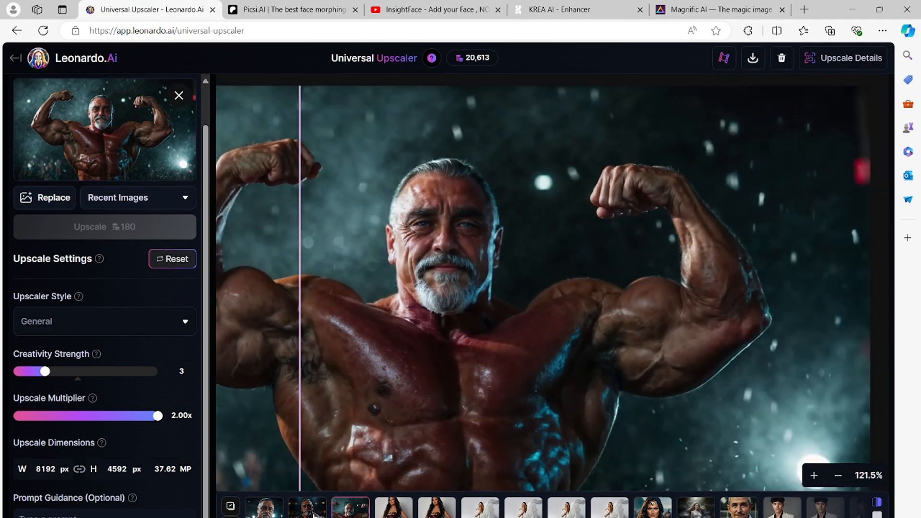
{"action": "left_click", "coordinate": [307, 508]}
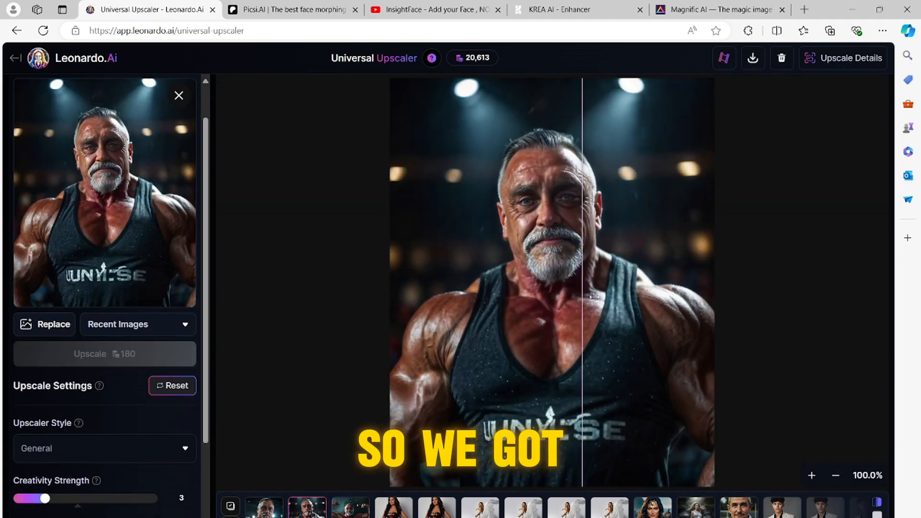
{"action": "scroll", "coordinate": [553, 237], "scroll_direction": "up", "scroll_amount": 4}
{"action": "scroll", "coordinate": [550, 235], "scroll_direction": "up", "scroll_amount": 1}
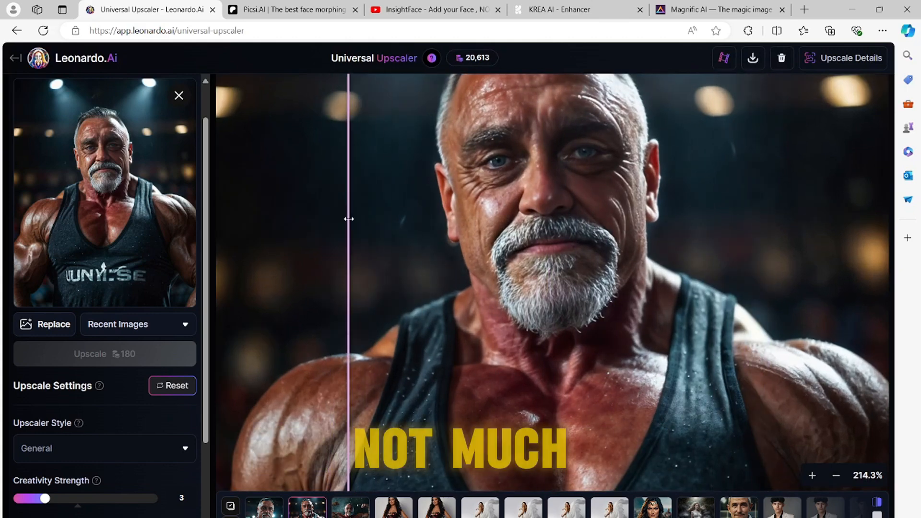
{"action": "scroll", "coordinate": [338, 307], "scroll_direction": "down", "scroll_amount": 3}
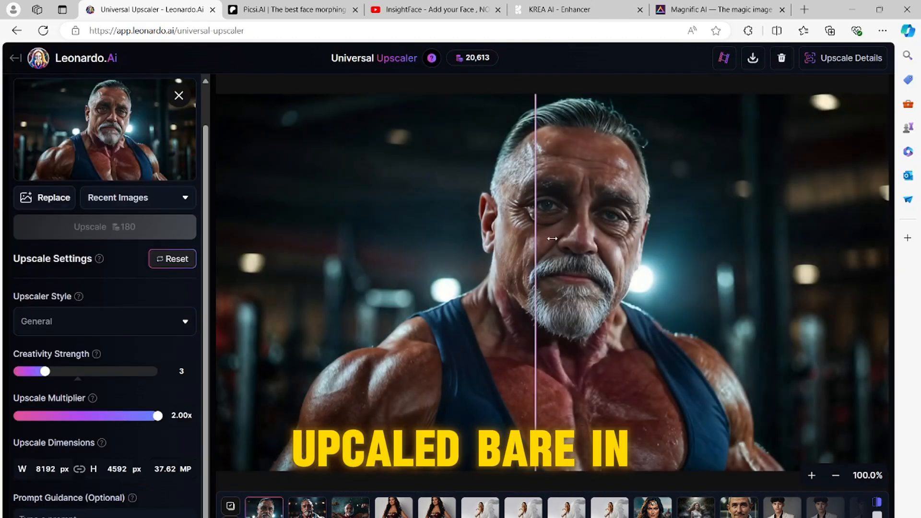
{"action": "scroll", "coordinate": [623, 216], "scroll_direction": "up", "scroll_amount": 11}
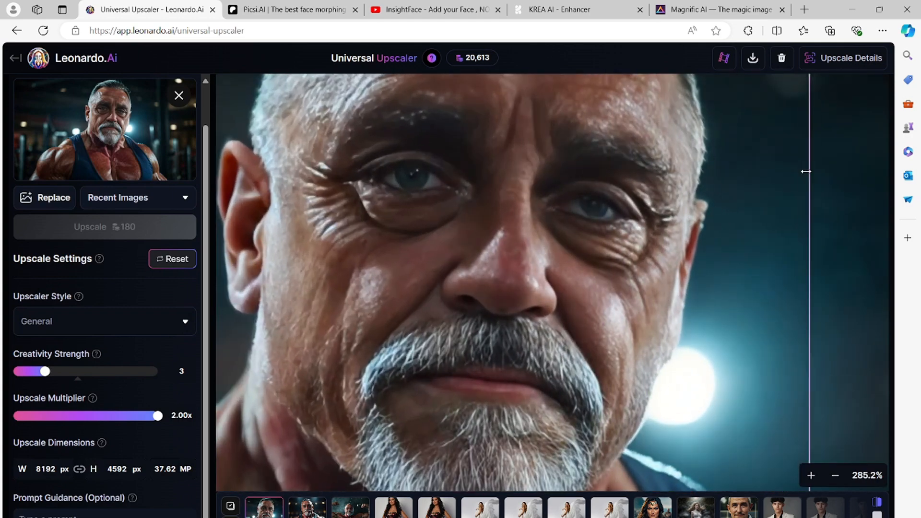
Download the first two upscaled bodybuilder portraits from the upscaler's recent images and select the third one
{"action": "scroll", "coordinate": [365, 288], "scroll_direction": "down", "scroll_amount": 11}
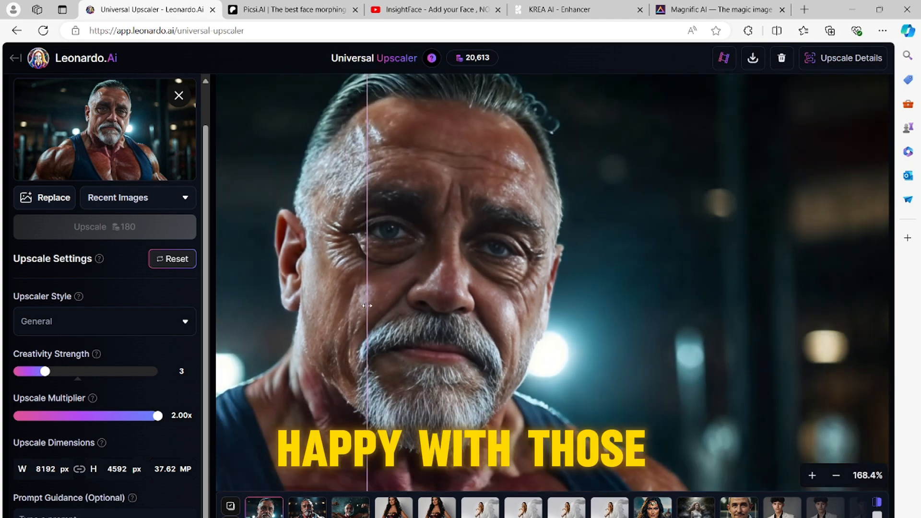
{"action": "scroll", "coordinate": [311, 288], "scroll_direction": "up", "scroll_amount": 1}
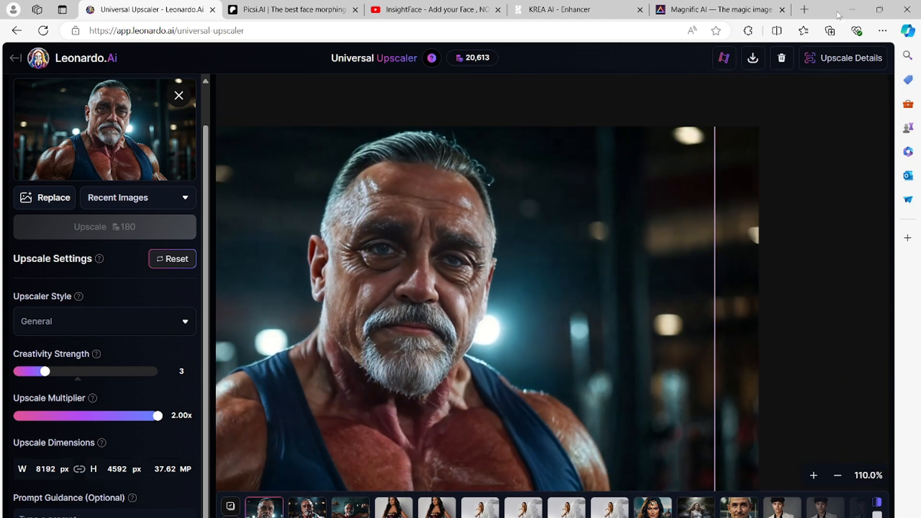
{"action": "left_click", "coordinate": [753, 58]}
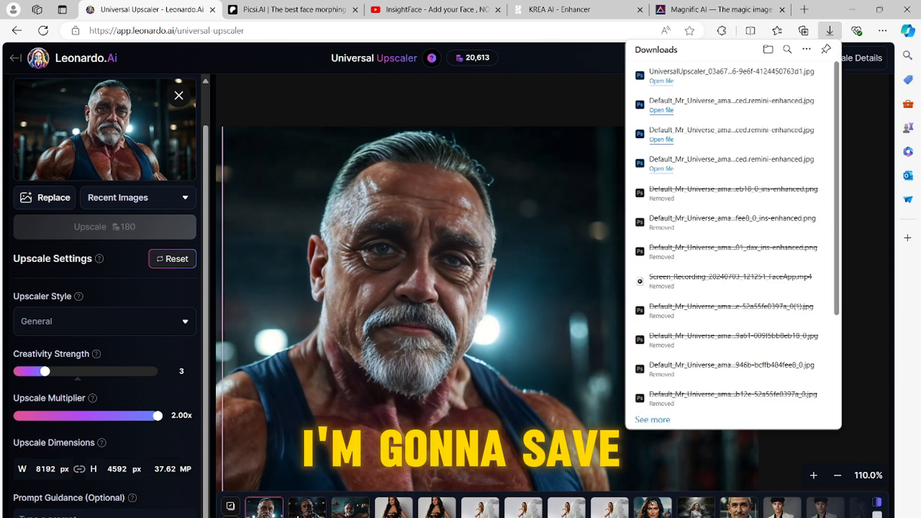
{"action": "left_click", "coordinate": [307, 507]}
{"action": "left_click", "coordinate": [753, 57]}
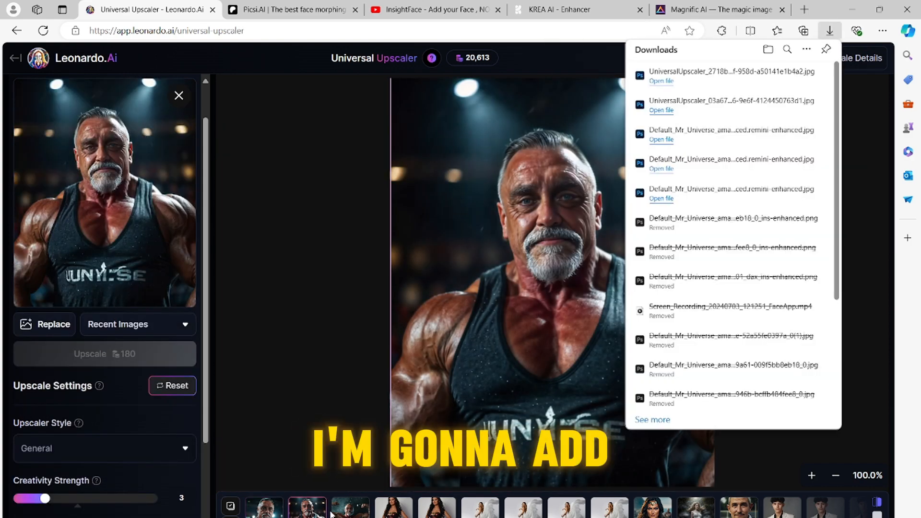
{"action": "left_click", "coordinate": [336, 510]}
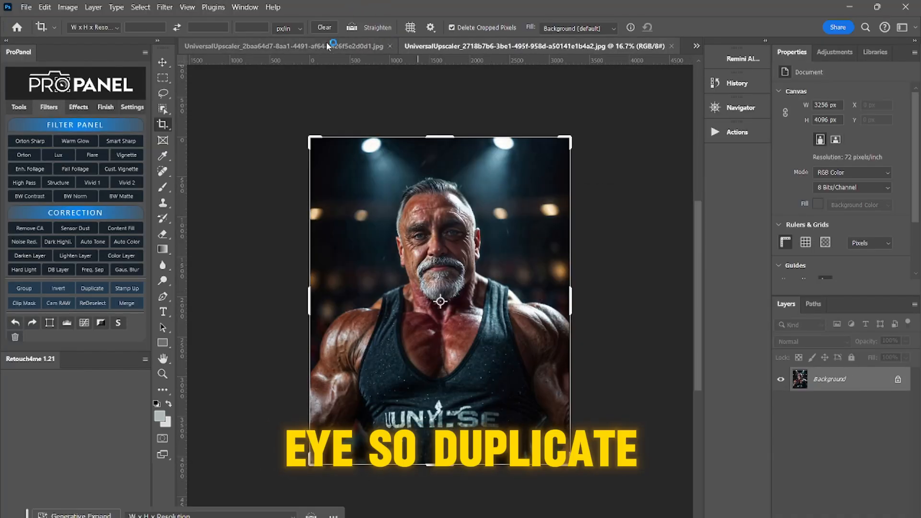
Switch to Photoshop, bring up the wide UniversalUpscaler_03a67b1e gym portrait and duplicate its Background layer
{"action": "left_click", "coordinate": [326, 41]}
{"action": "left_click", "coordinate": [202, 42]}
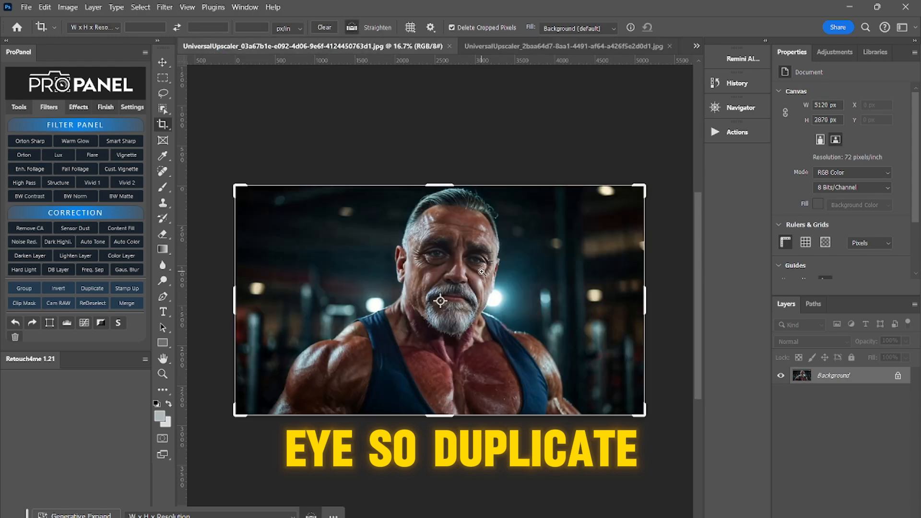
{"action": "left_click_drag", "start_coordinate": [482, 272], "coordinate": [442, 234]}
{"action": "key", "text": "ctrl+0"}
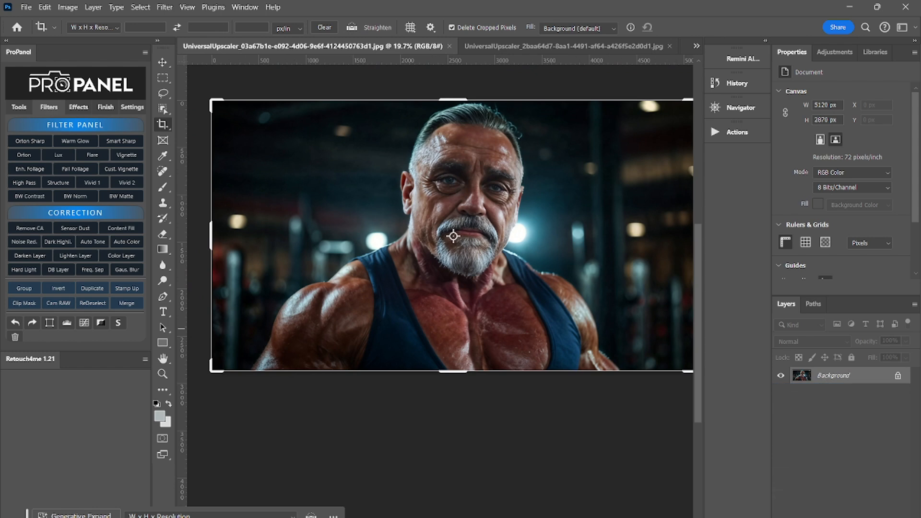
{"action": "key", "text": "ctrl+j"}
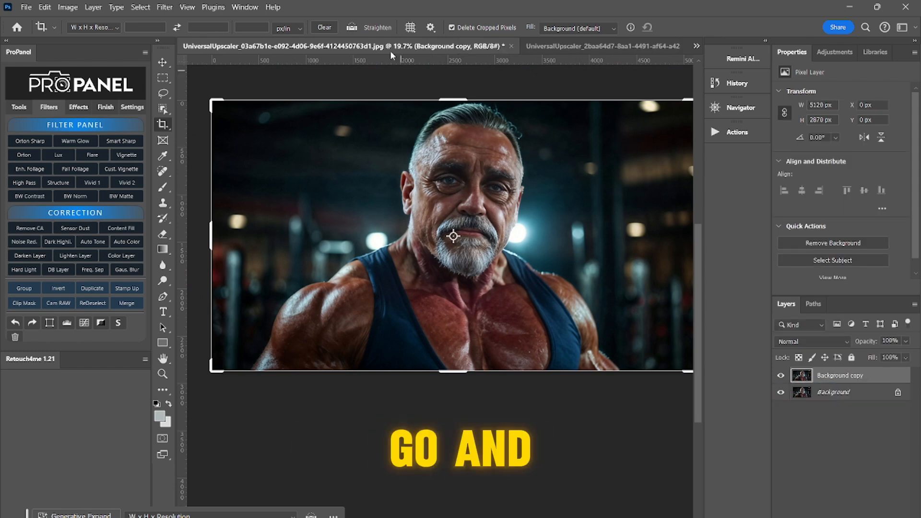
Open Neural Filters on the duplicated layer and enable the Smart Portrait filter
{"action": "left_click", "coordinate": [164, 7]}
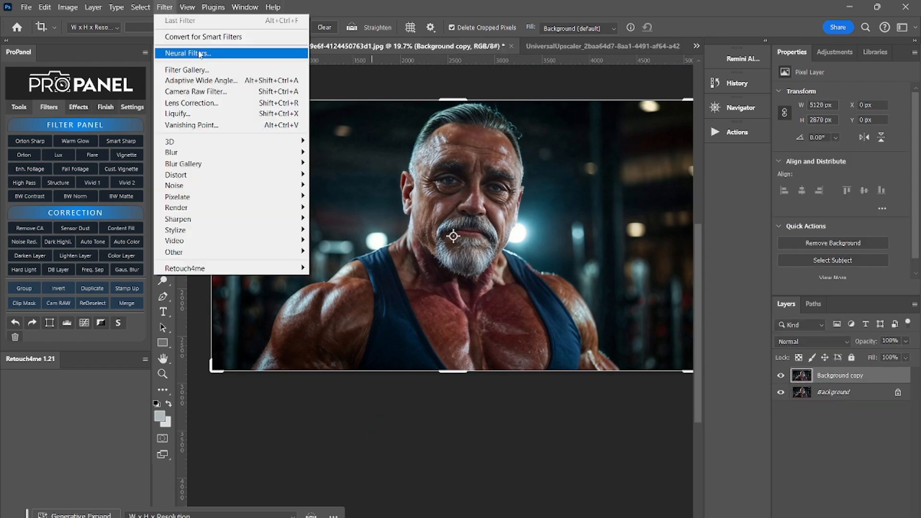
{"action": "left_click", "coordinate": [200, 54]}
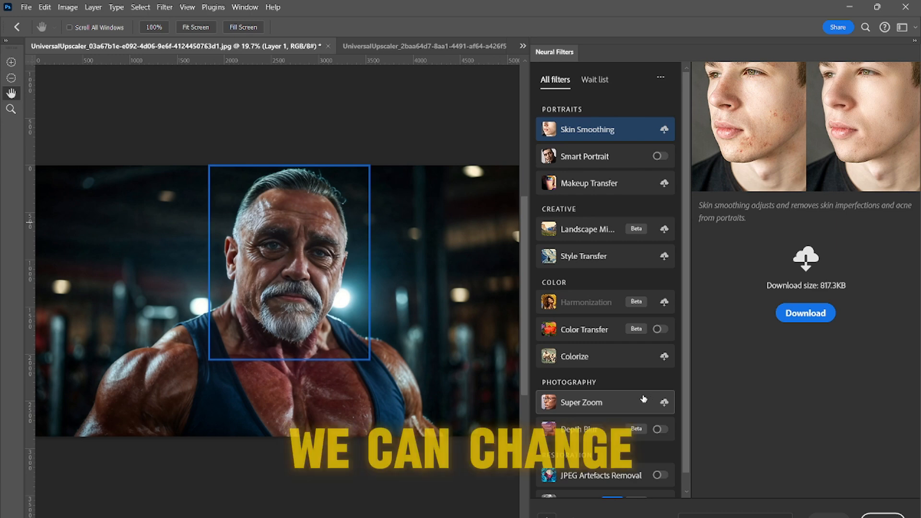
{"action": "left_click", "coordinate": [604, 158]}
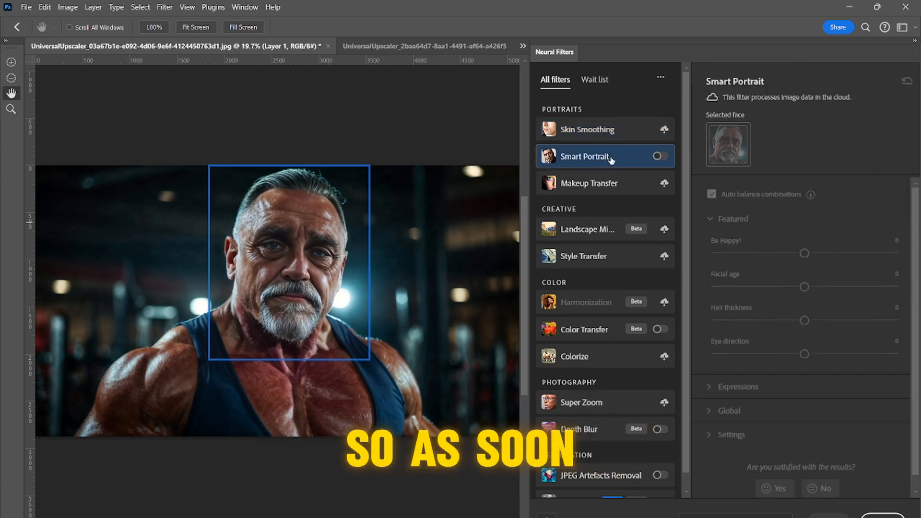
{"action": "left_click", "coordinate": [661, 155]}
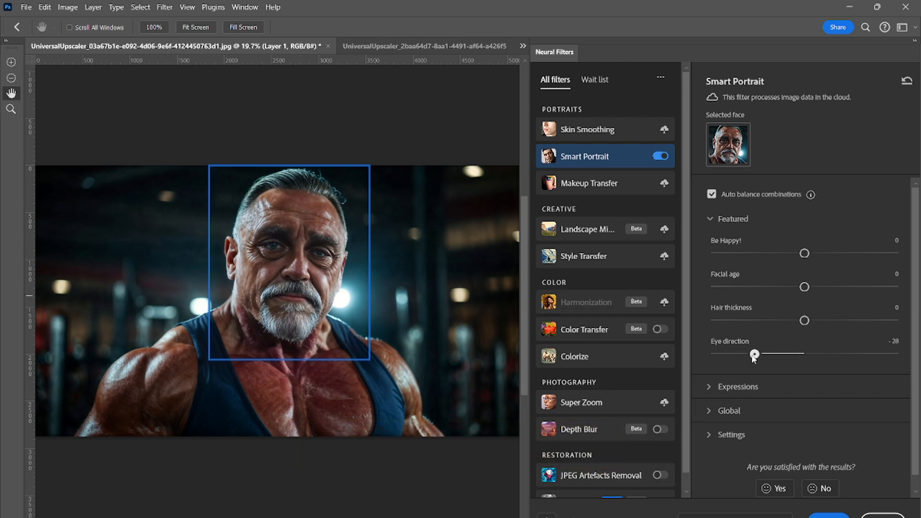
Adjust Smart Portrait's Eye direction, trying -28, +21 and +37, and apply the filter at -2
{"action": "left_click_drag", "start_coordinate": [754, 355], "coordinate": [752, 355]}
{"action": "scroll", "coordinate": [269, 310], "scroll_direction": "up", "scroll_amount": 2}
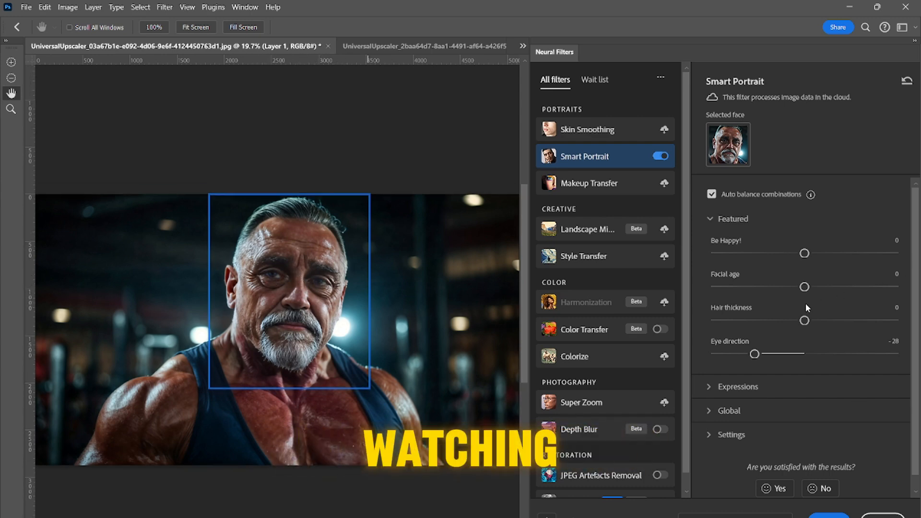
{"action": "left_click", "coordinate": [841, 354]}
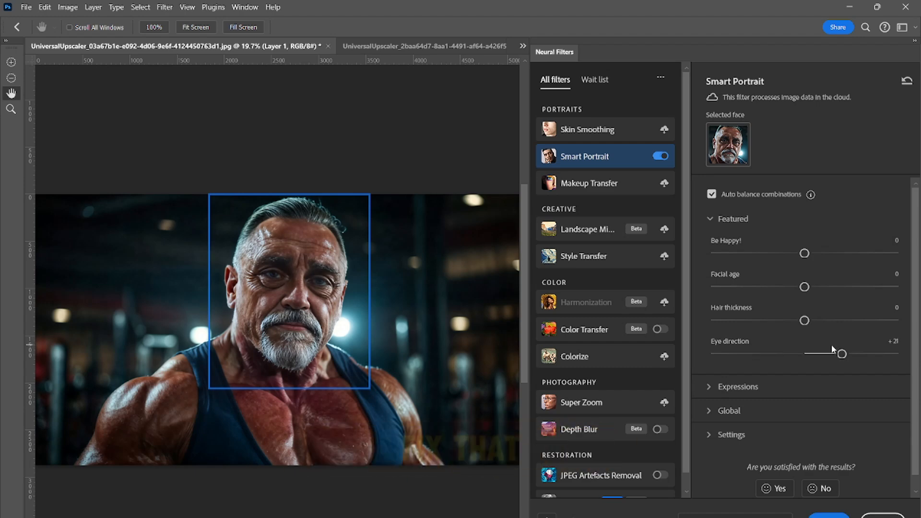
{"action": "left_click", "coordinate": [873, 355]}
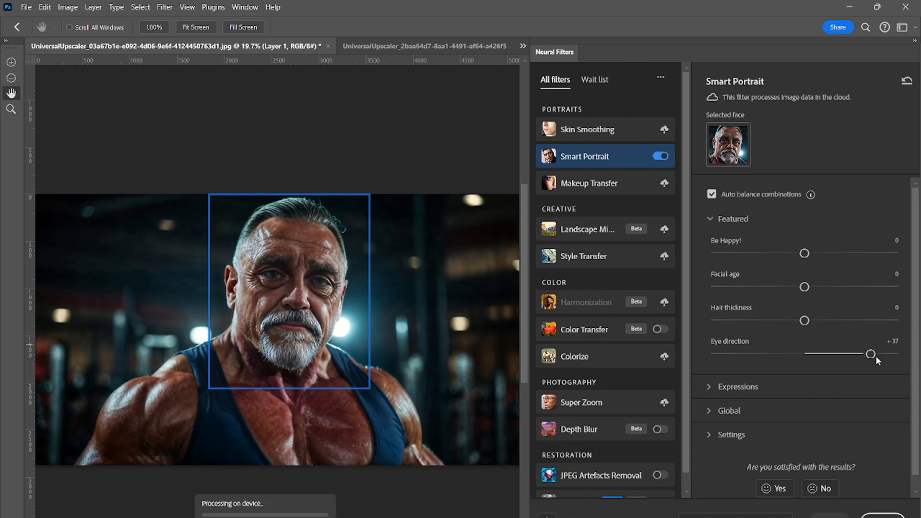
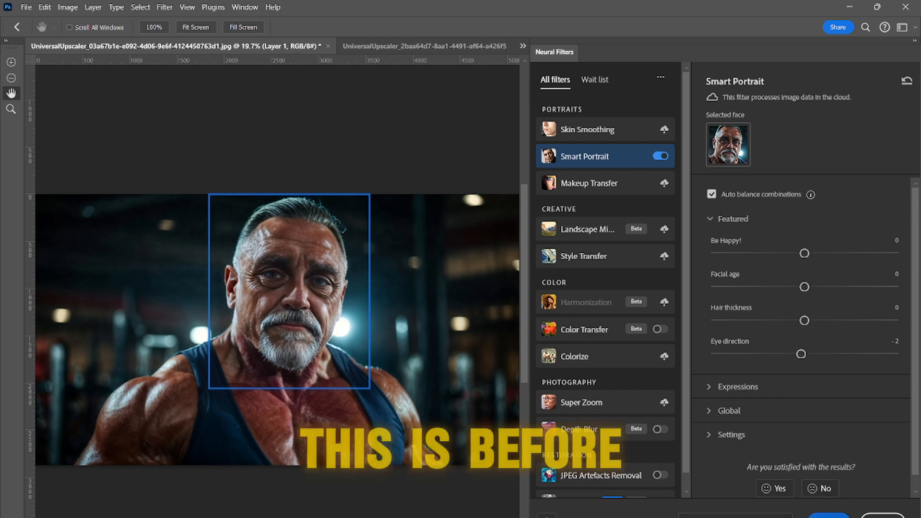
{"action": "left_click", "coordinate": [829, 516]}
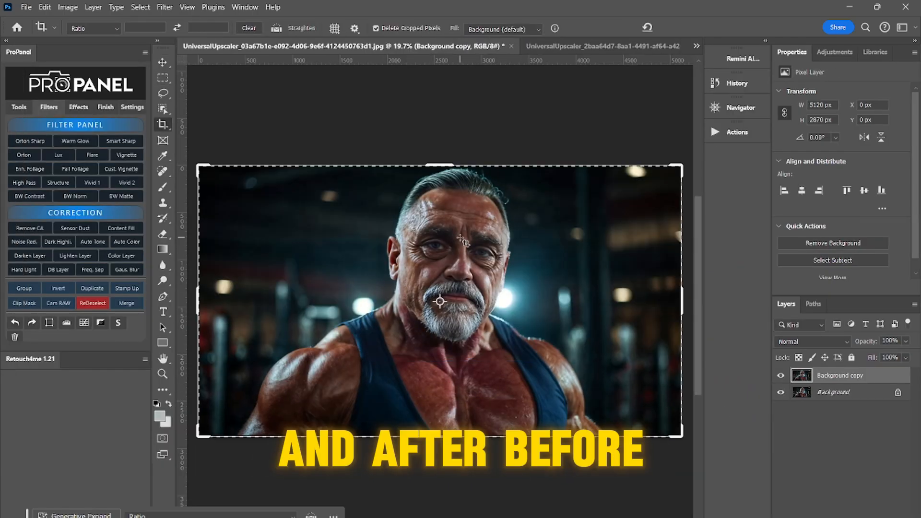
Compare the eyes before and after the filter by hiding and showing the Background copy layer
{"action": "left_click_drag", "start_coordinate": [465, 243], "coordinate": [509, 242]}
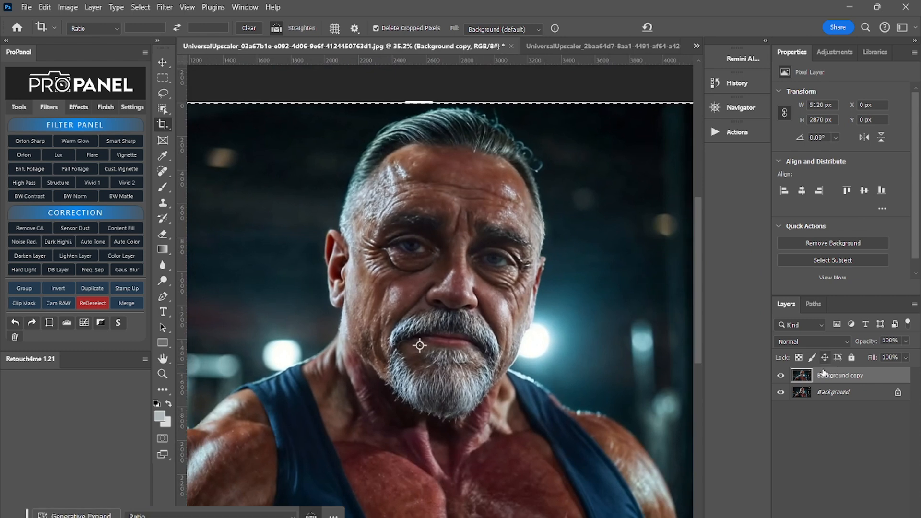
{"action": "left_click", "coordinate": [781, 376]}
{"action": "left_click", "coordinate": [781, 376]}
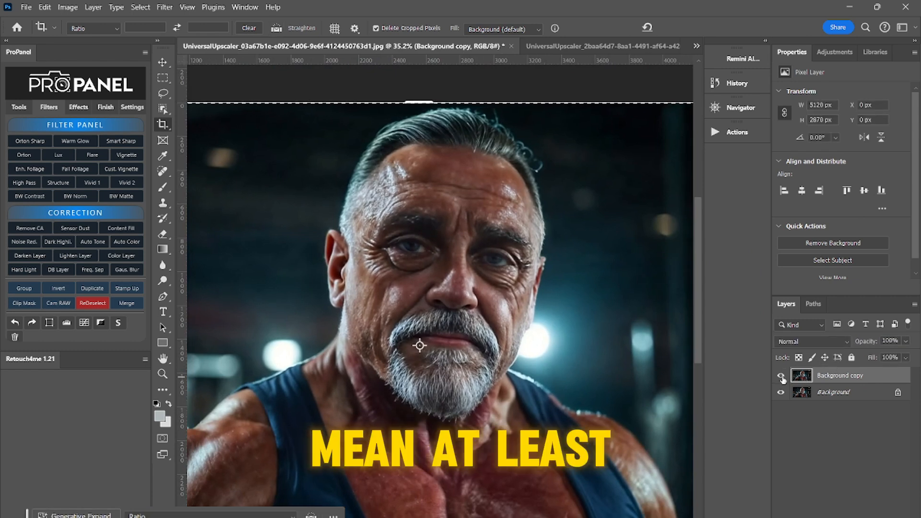
{"action": "left_click", "coordinate": [781, 376]}
{"action": "left_click", "coordinate": [781, 377]}
{"action": "left_click", "coordinate": [781, 376]}
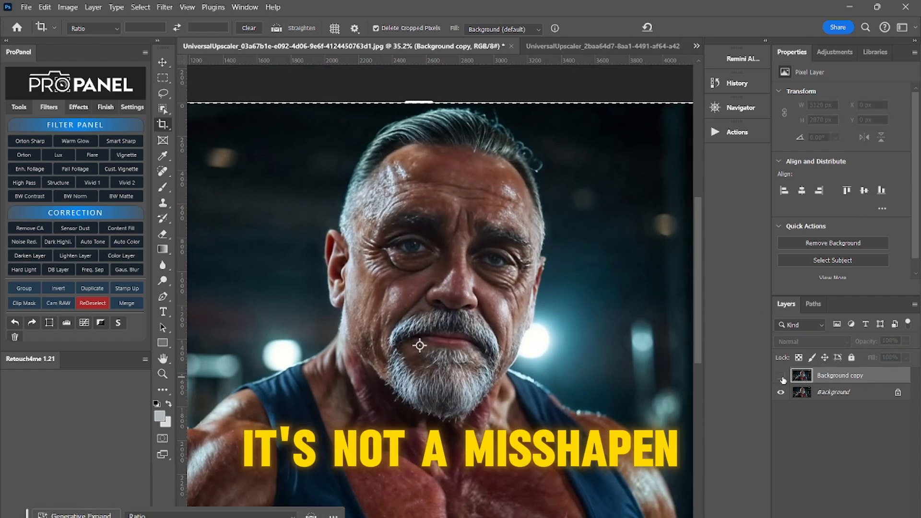
{"action": "left_click", "coordinate": [781, 376]}
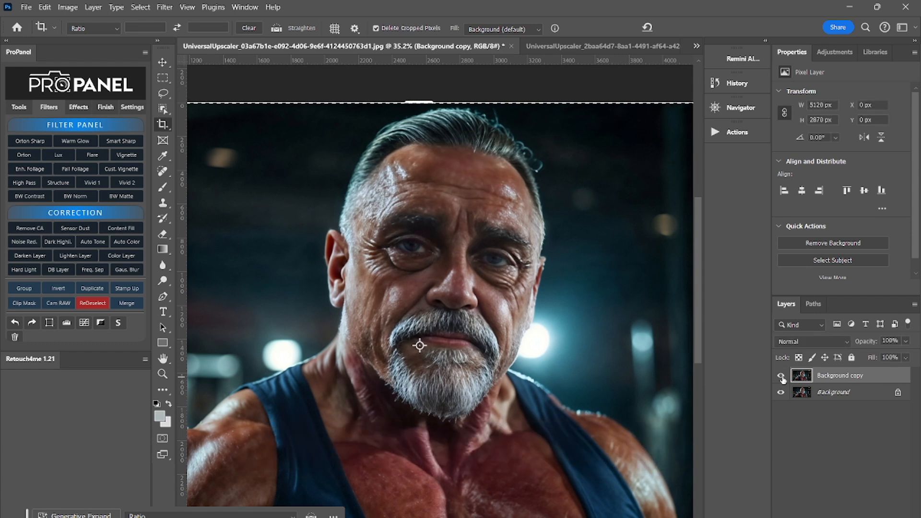
Hide the Background copy layer and duplicate the original Background layer for a manual eye edit
{"action": "left_click", "coordinate": [783, 379]}
{"action": "left_click", "coordinate": [845, 391]}
{"action": "key", "text": "ctrl+j"}
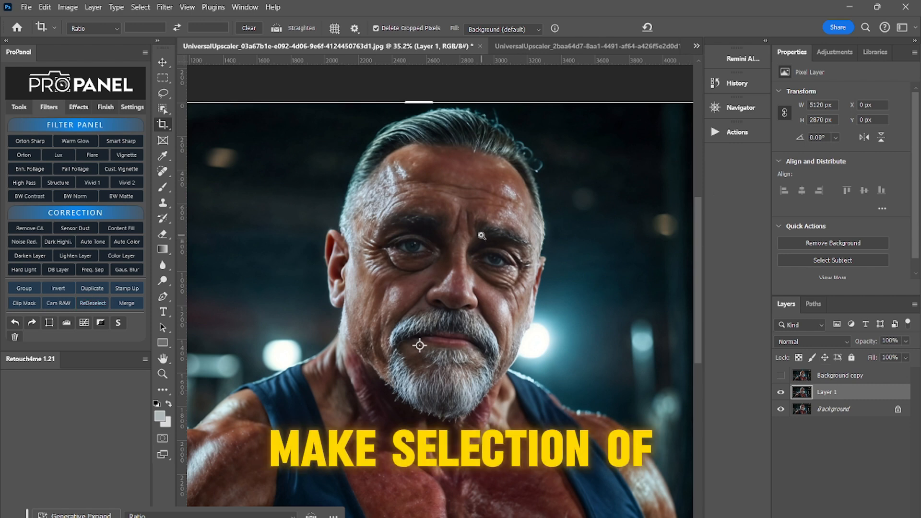
{"action": "scroll", "coordinate": [482, 236], "scroll_direction": "up", "scroll_amount": 3}
{"action": "key", "text": "m"}
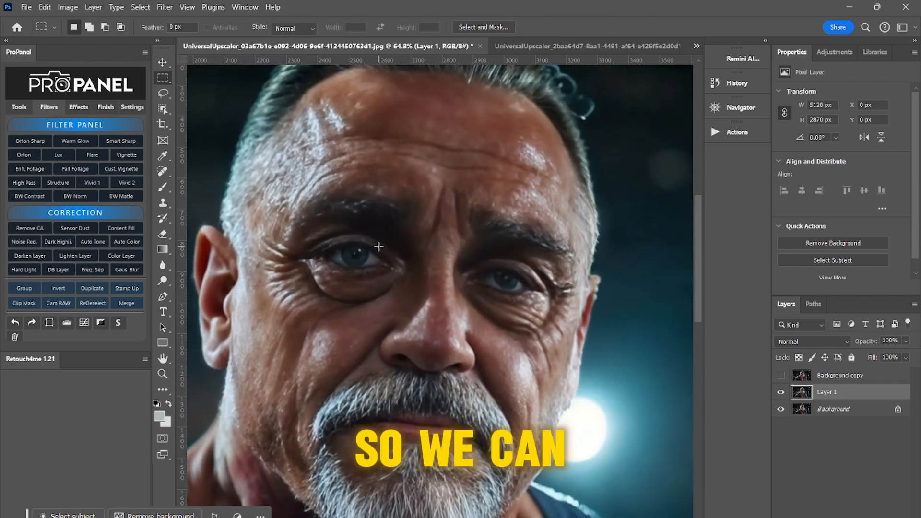
{"action": "left_click_drag", "start_coordinate": [400, 232], "coordinate": [314, 281]}
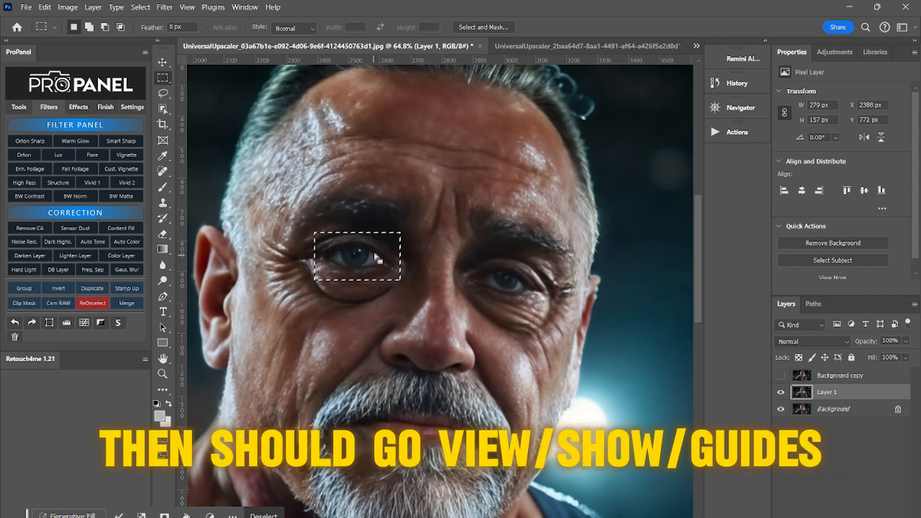
{"action": "left_click", "coordinate": [393, 212]}
Place a horizontal guide along the upper edge of the iris in the eye on the image's left side
{"action": "scroll", "coordinate": [363, 264], "scroll_direction": "up", "scroll_amount": 5}
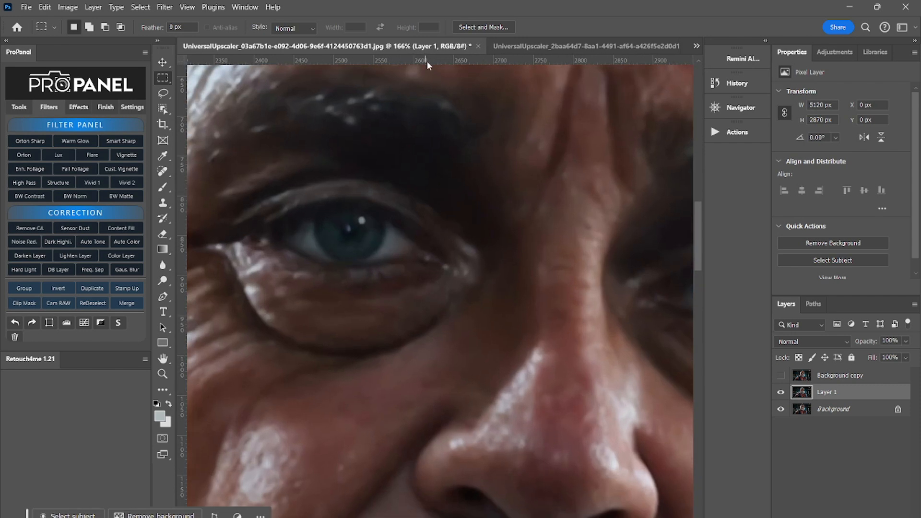
{"action": "left_click_drag", "start_coordinate": [428, 64], "coordinate": [419, 205]}
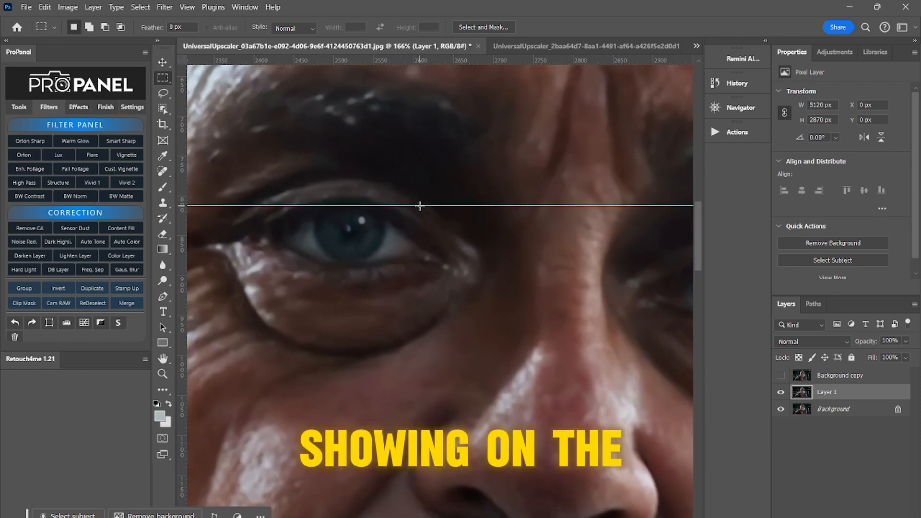
Check that guides are enabled for display and toggle the rulers off and back on
{"action": "left_click", "coordinate": [188, 7]}
{"action": "mouse_move", "coordinate": [283, 247]}
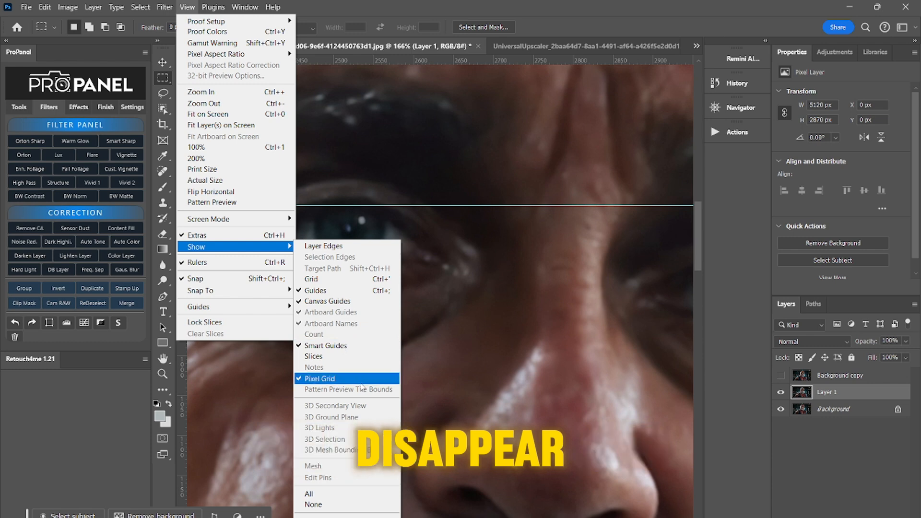
{"action": "left_click", "coordinate": [537, 7]}
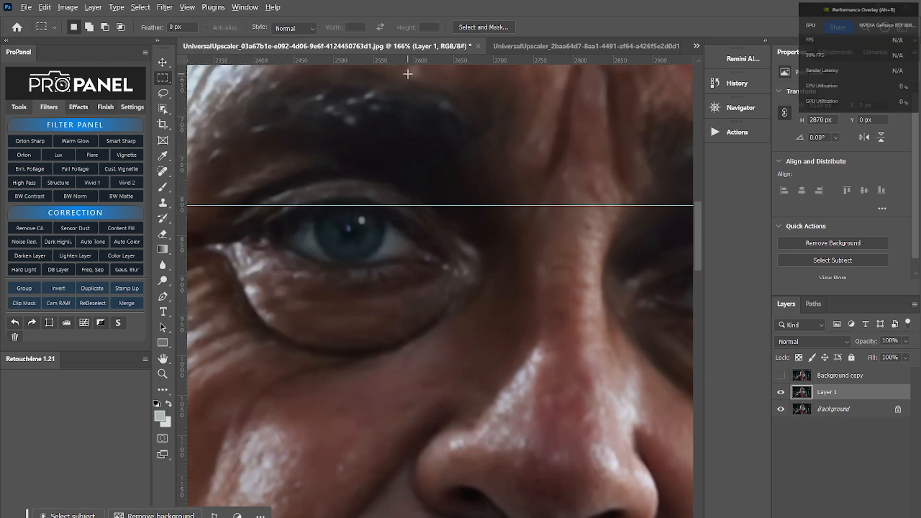
{"action": "key", "text": "ctrl+r"}
{"action": "key", "text": "ctrl+r"}
{"action": "key", "text": "ctrl+r"}
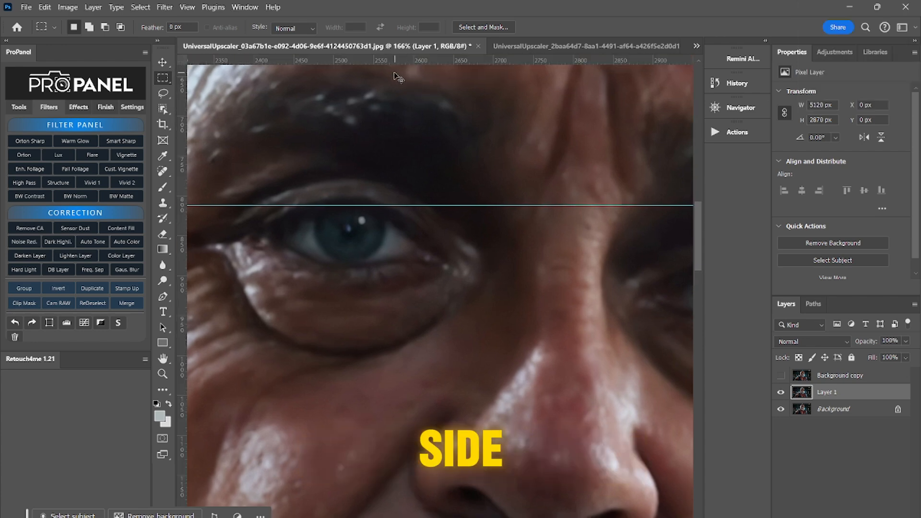
{"action": "key", "text": "ctrl+r"}
{"action": "key", "text": "ctrl+r"}
{"action": "key", "text": "ctrl+r"}
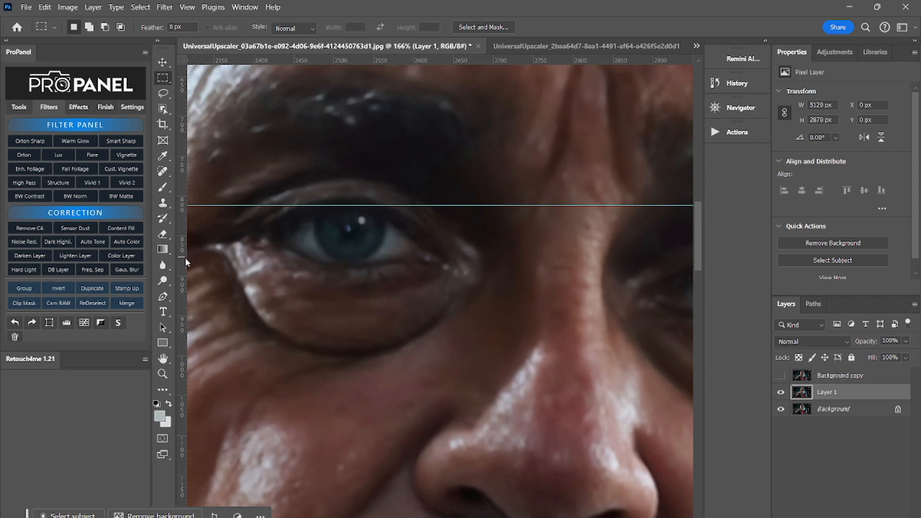
Frame the iris with vertical guides on both sides and a horizontal guide below, nudging the right vertical guide slightly outward
{"action": "left_click_drag", "start_coordinate": [187, 262], "coordinate": [314, 231]}
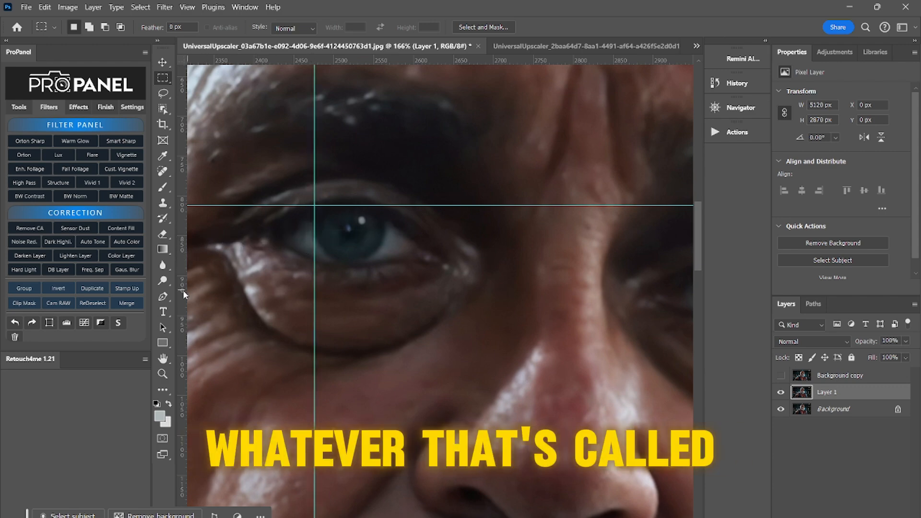
{"action": "left_click_drag", "start_coordinate": [184, 294], "coordinate": [386, 277]}
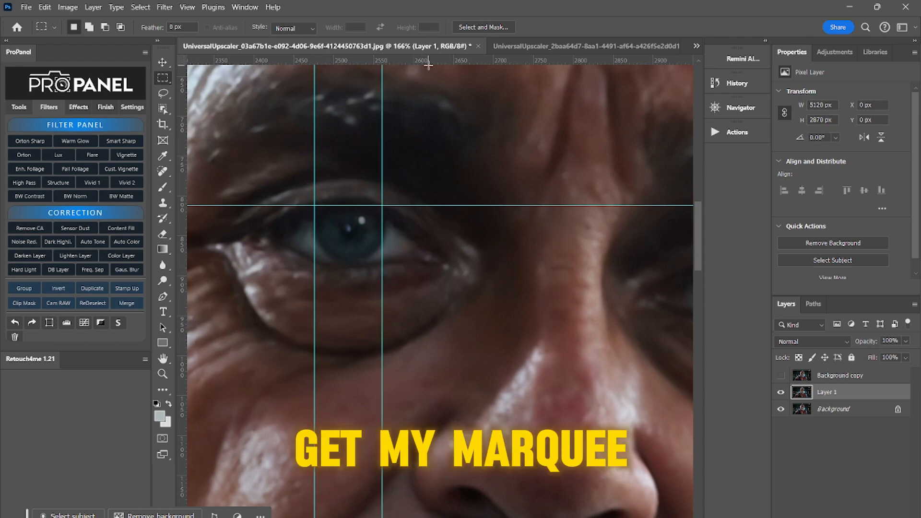
{"action": "left_click_drag", "start_coordinate": [429, 64], "coordinate": [417, 262]}
{"action": "key", "text": "v"}
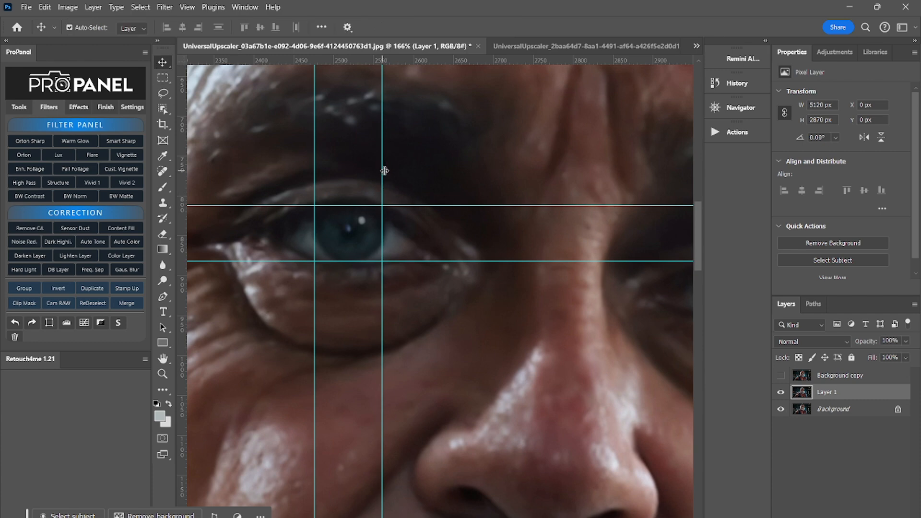
{"action": "left_click_drag", "start_coordinate": [385, 170], "coordinate": [388, 177]}
Make an elliptical selection of the iris inside the four guides and copy it to a new layer
{"action": "key", "text": "m"}
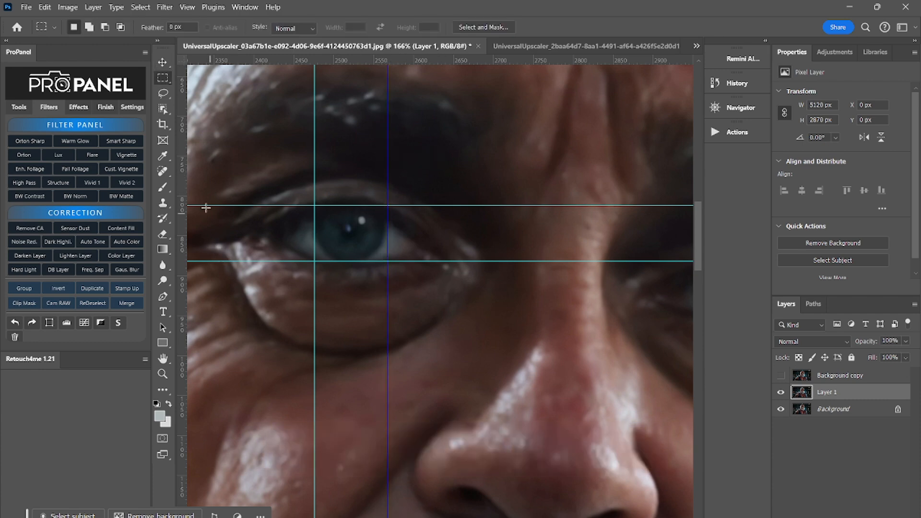
{"action": "right_click", "coordinate": [165, 82]}
{"action": "left_click", "coordinate": [200, 90]}
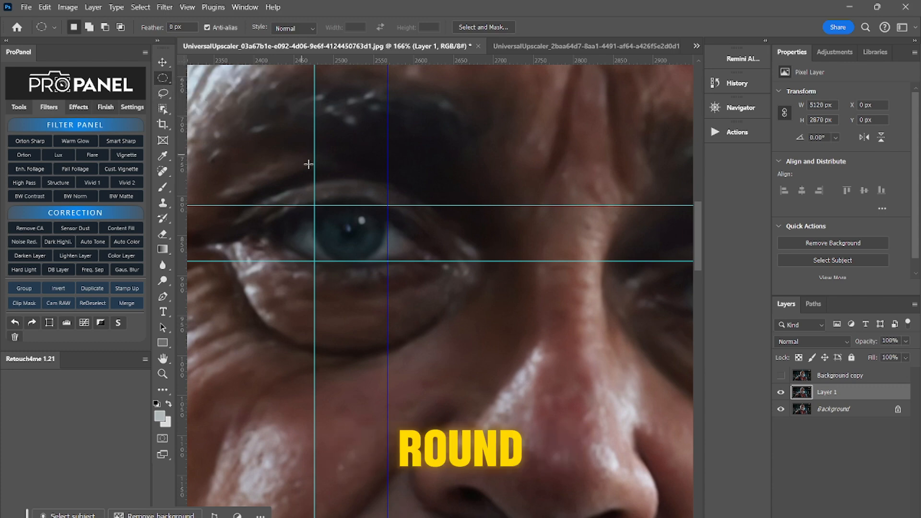
{"action": "left_click_drag", "start_coordinate": [315, 205], "coordinate": [386, 257]}
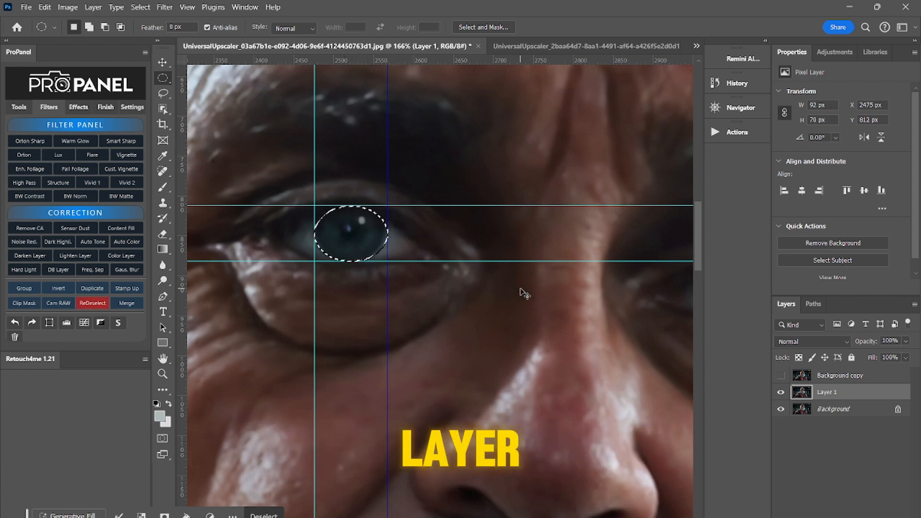
{"action": "key", "text": "ctrl+j"}
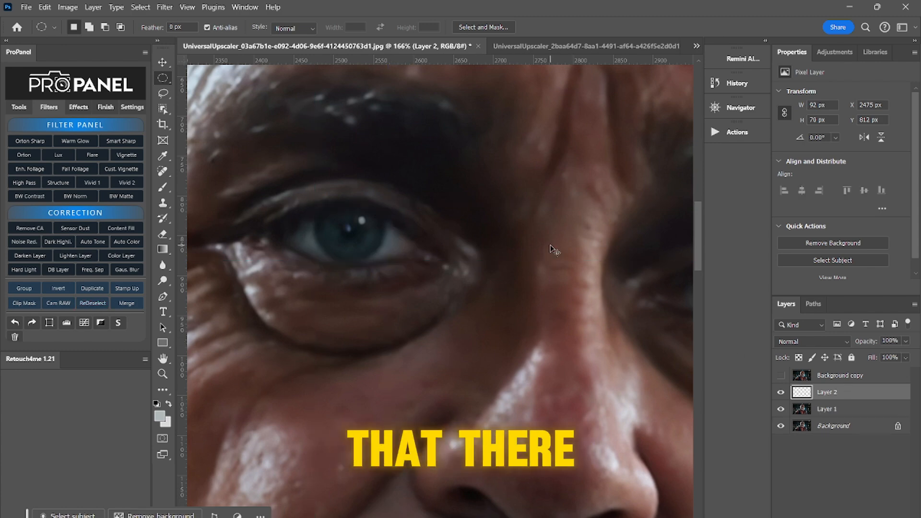
Paste another copy of the iris and move it just below the eye on the image's right side
{"action": "key", "text": "ctrl+v"}
{"action": "left_click_drag", "start_coordinate": [561, 193], "coordinate": [349, 196]}
{"action": "key", "text": "ctrl+t"}
{"action": "left_click_drag", "start_coordinate": [248, 300], "coordinate": [547, 399]}
{"action": "key", "text": "Return"}
Delete the surplus Layer 2 iris copy and add a blank layer directly above Layer 1
{"action": "left_click", "coordinate": [842, 426]}
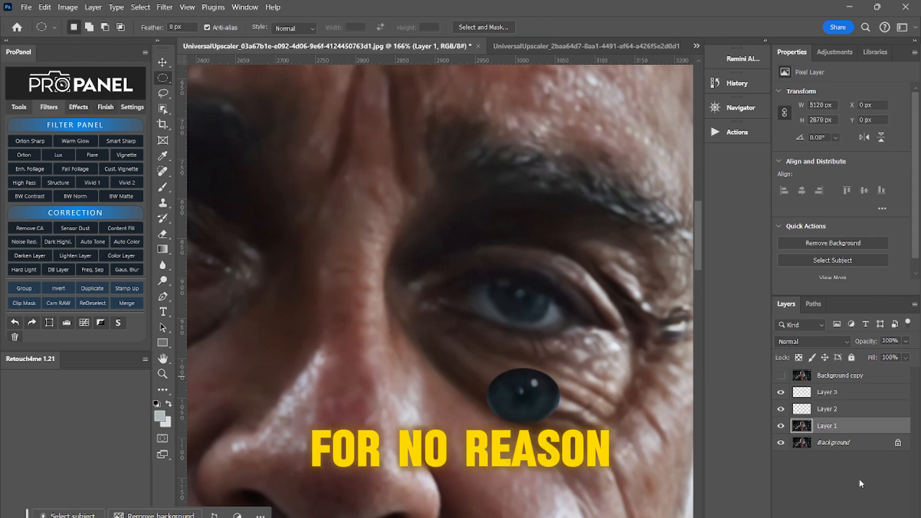
{"action": "left_click", "coordinate": [781, 409]}
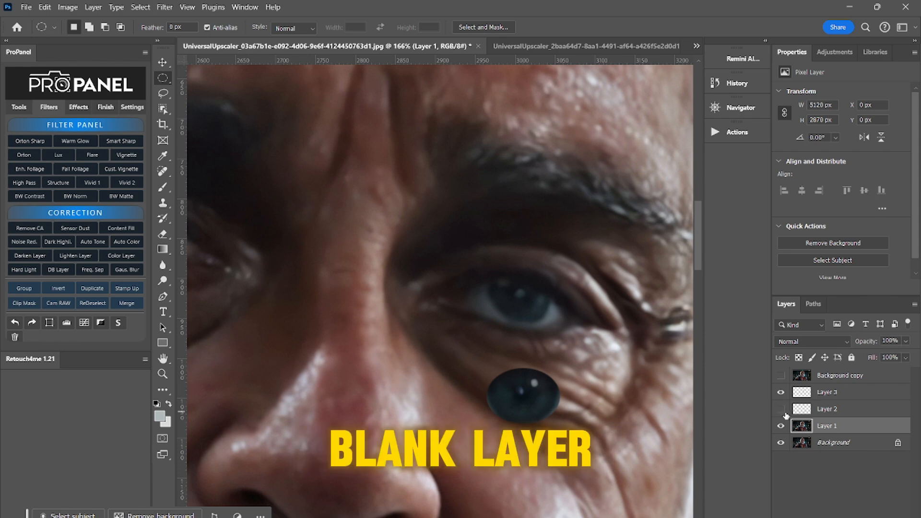
{"action": "left_click", "coordinate": [832, 412]}
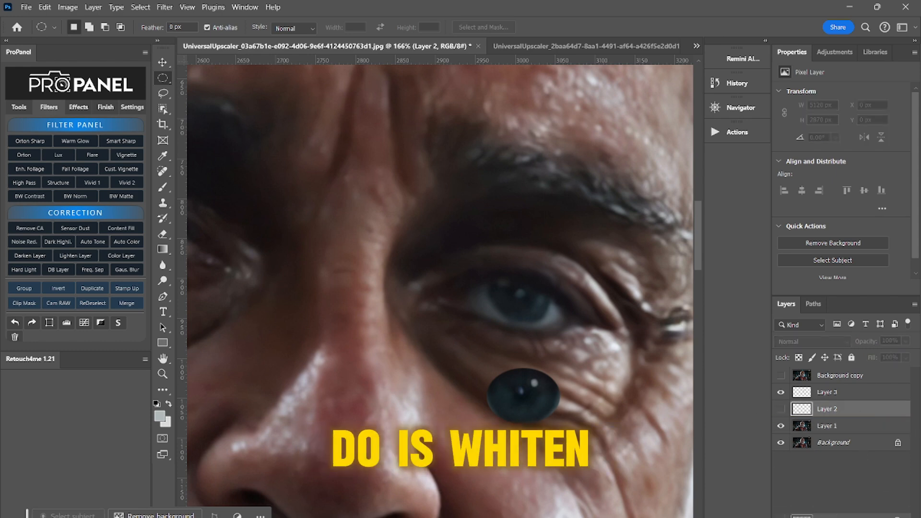
{"action": "key", "text": "Delete"}
{"action": "key", "text": "ctrl+shift+alt+n"}
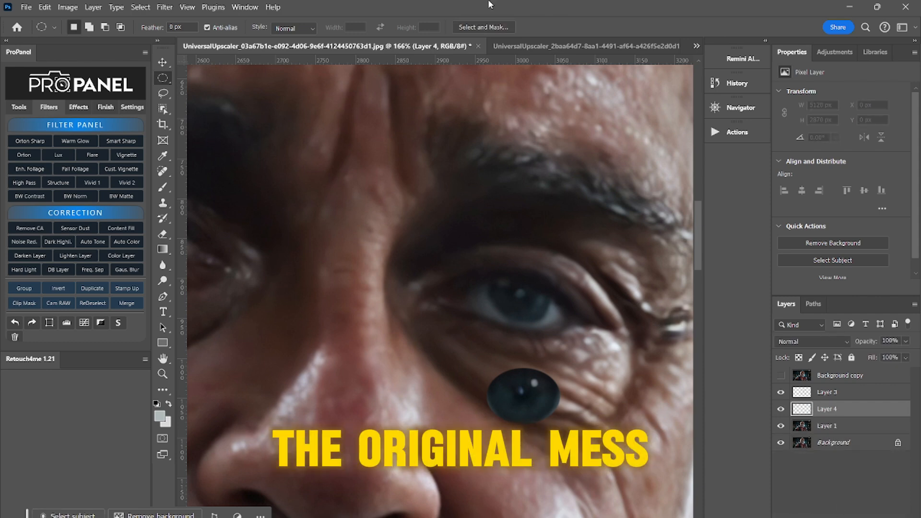
Set the brush's foreground colour to #5e6871 by sampling the white of the eye on the image's right side
{"action": "key", "text": "b"}
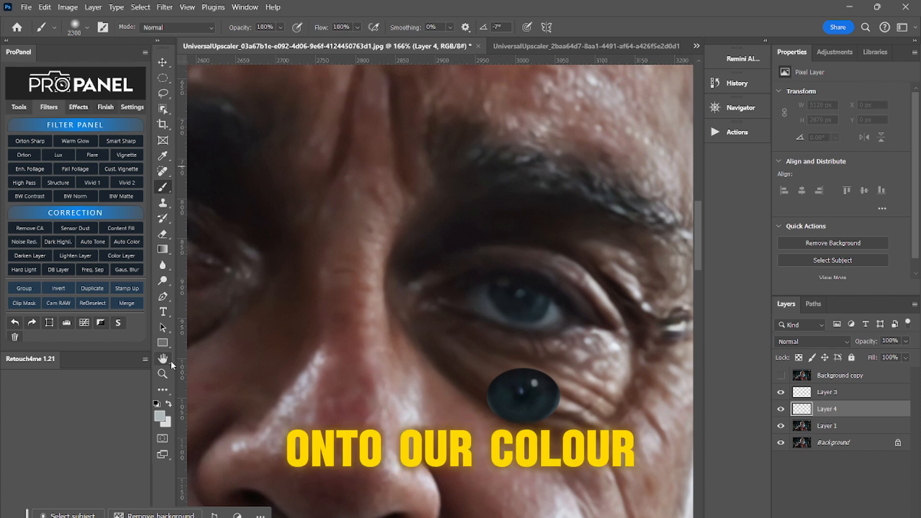
{"action": "left_click", "coordinate": [164, 418]}
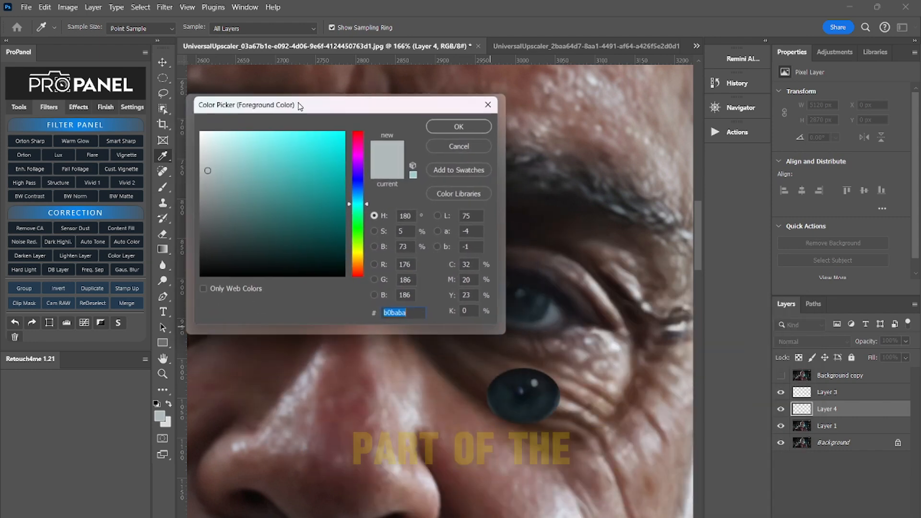
{"action": "left_click_drag", "start_coordinate": [314, 105], "coordinate": [266, 71]}
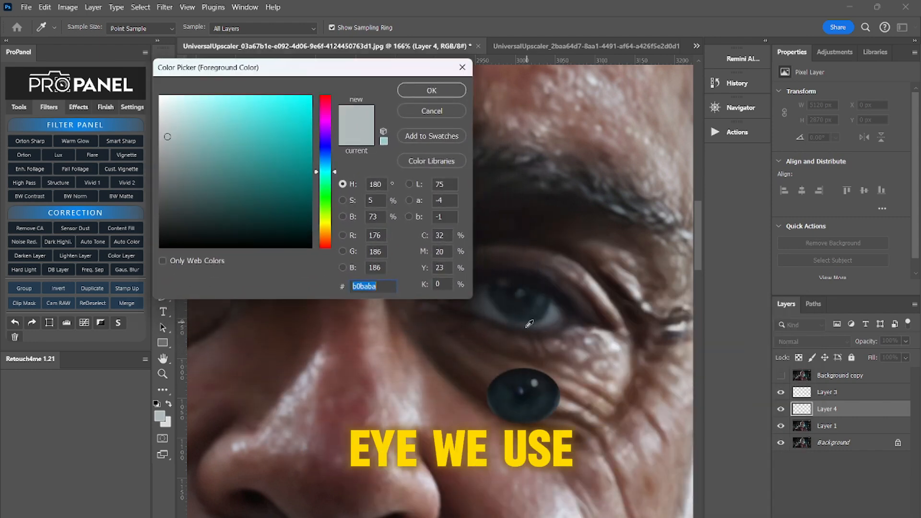
{"action": "left_click", "coordinate": [557, 311]}
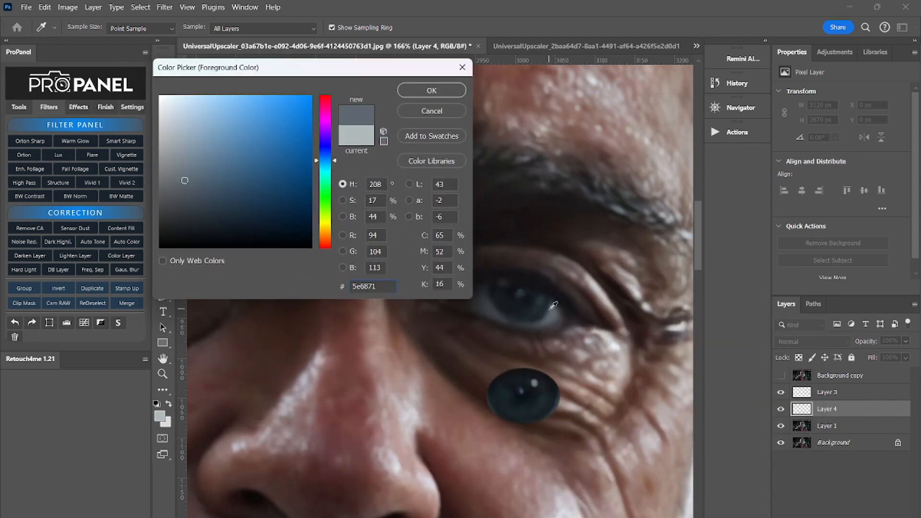
{"action": "left_click", "coordinate": [432, 91]}
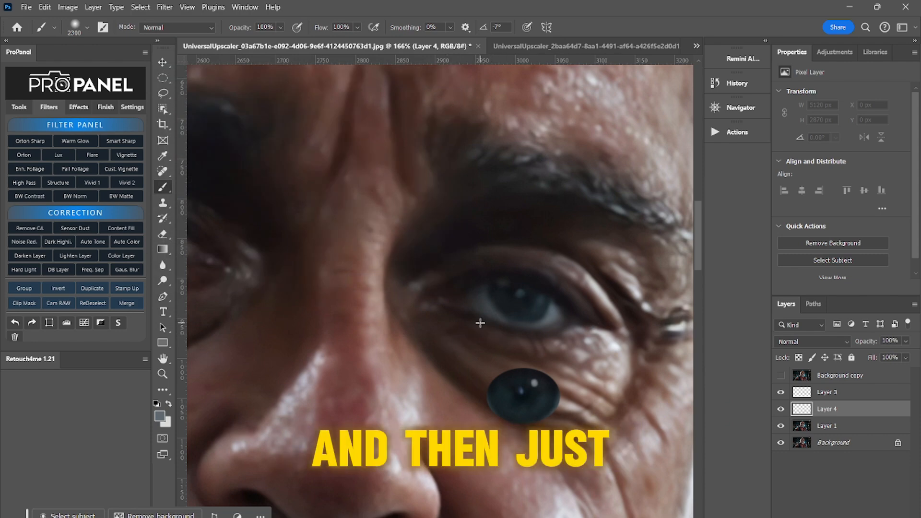
Paint over the iris of the eye on the image's right side using a small brush of about 20 to 35 px
{"action": "key", "text": "Caps_Lock"}
{"action": "key", "text": "bracketleft"}
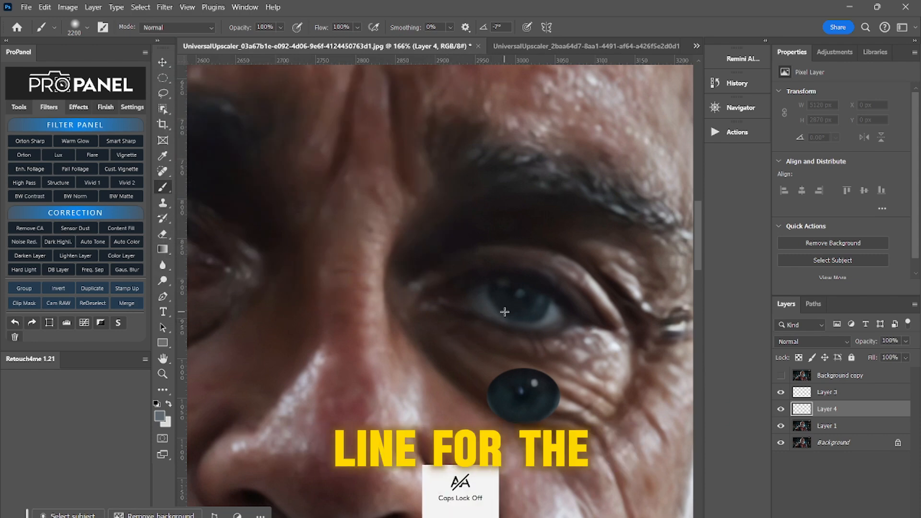
{"action": "key", "text": "bracketleft"}
{"action": "key", "text": "bracketleft"}
{"action": "key", "text": "bracketleft"}
{"action": "key", "text": "bracketleft"}
{"action": "key", "text": "bracketleft"}
{"action": "key", "text": "bracketleft"}
{"action": "key", "text": "bracketleft"}
{"action": "key", "text": "bracketleft"}
{"action": "key", "text": "bracketleft"}
{"action": "key", "text": "bracketleft"}
{"action": "key", "text": "bracketleft"}
{"action": "key", "text": "bracketleft"}
{"action": "left_click_drag", "start_coordinate": [525, 304], "coordinate": [496, 294]}
{"action": "key", "text": "bracketleft"}
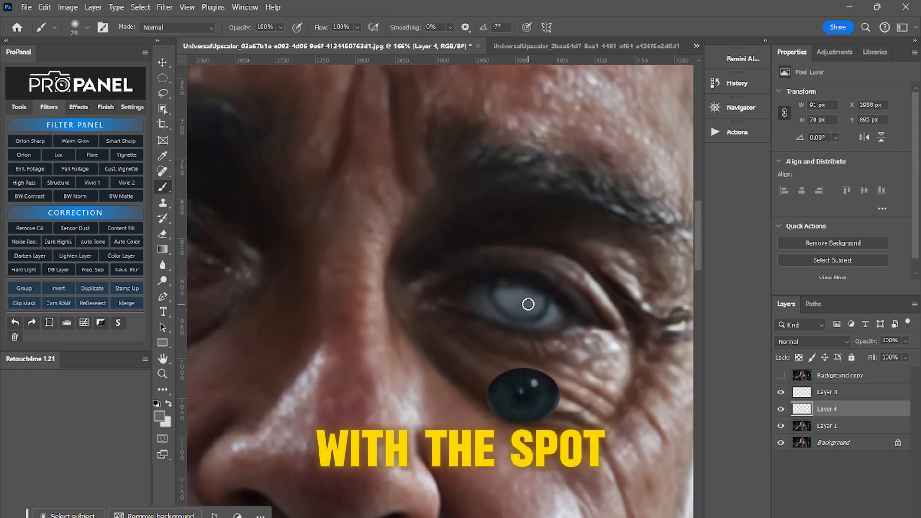
{"action": "left_click_drag", "start_coordinate": [506, 290], "coordinate": [532, 300]}
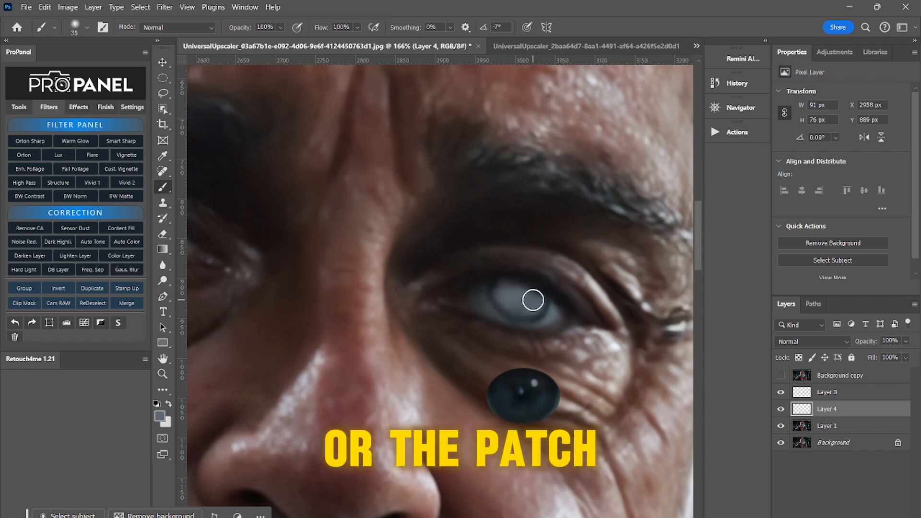
{"action": "key", "text": "bracketleft"}
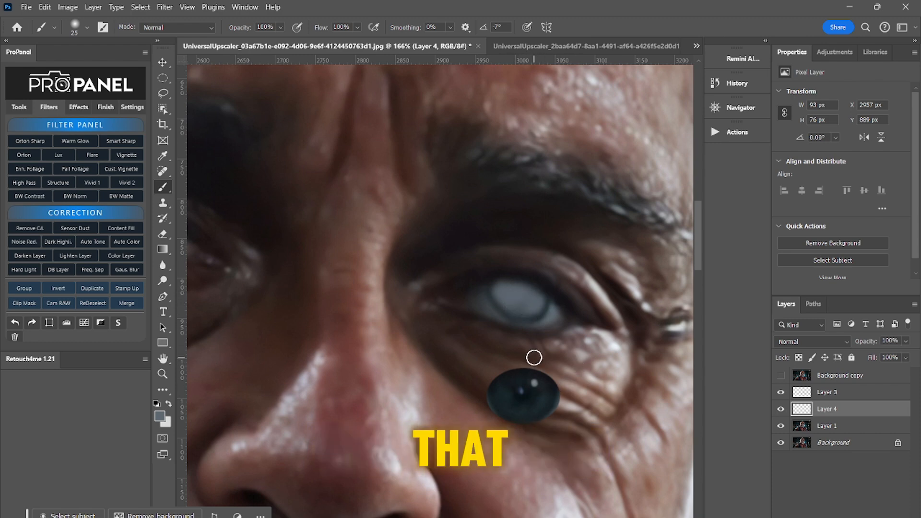
Size the Spot Healing Brush to 20 px and try to heal the dark ring on Layer 4
{"action": "key", "text": "j"}
{"action": "key", "text": "bracketleft"}
{"action": "key", "text": "bracketleft"}
{"action": "key", "text": "bracketleft"}
{"action": "key", "text": "bracketleft"}
{"action": "key", "text": "bracketleft"}
{"action": "key", "text": "bracketleft"}
{"action": "key", "text": "bracketleft"}
{"action": "key", "text": "bracketleft"}
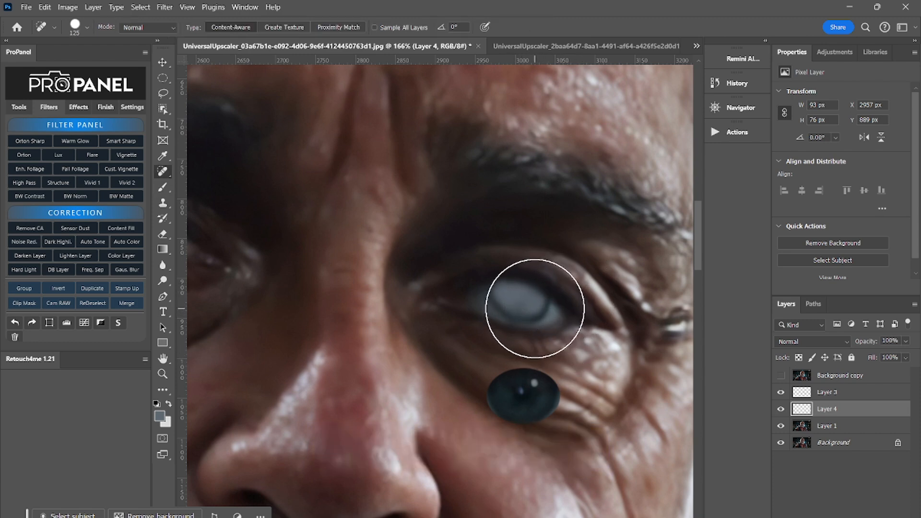
{"action": "key", "text": "bracketleft"}
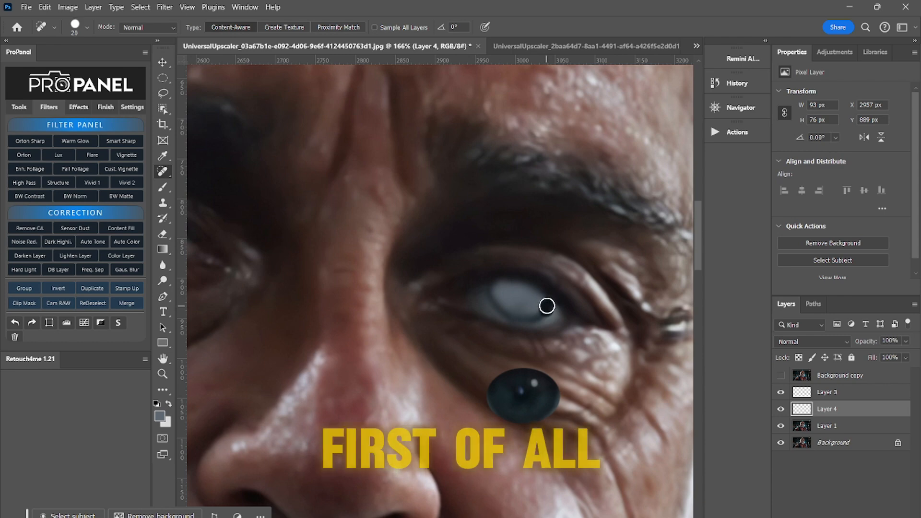
{"action": "left_click", "coordinate": [545, 306]}
{"action": "left_click", "coordinate": [436, 229]}
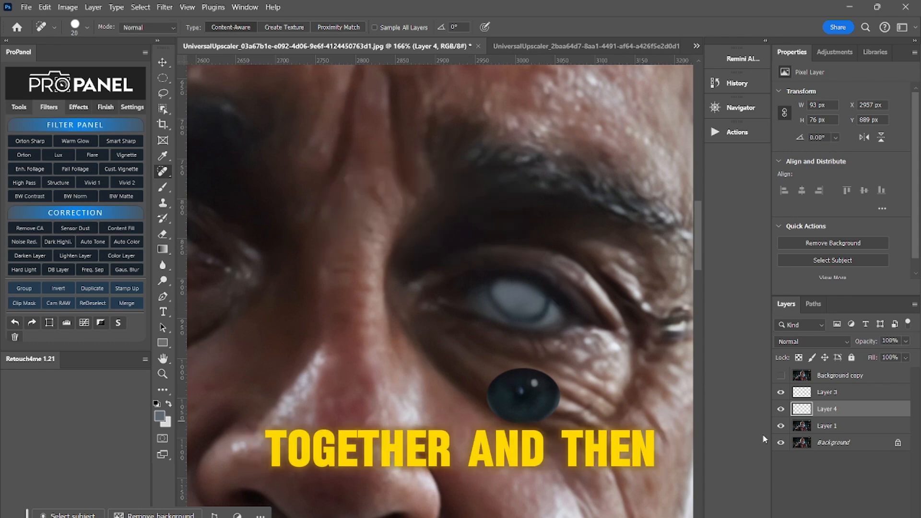
Merge Layer 4 with Layer 1 and heal the dark ring left around the painted-over iris
{"action": "left_click", "coordinate": [837, 427], "text": "ctrl"}
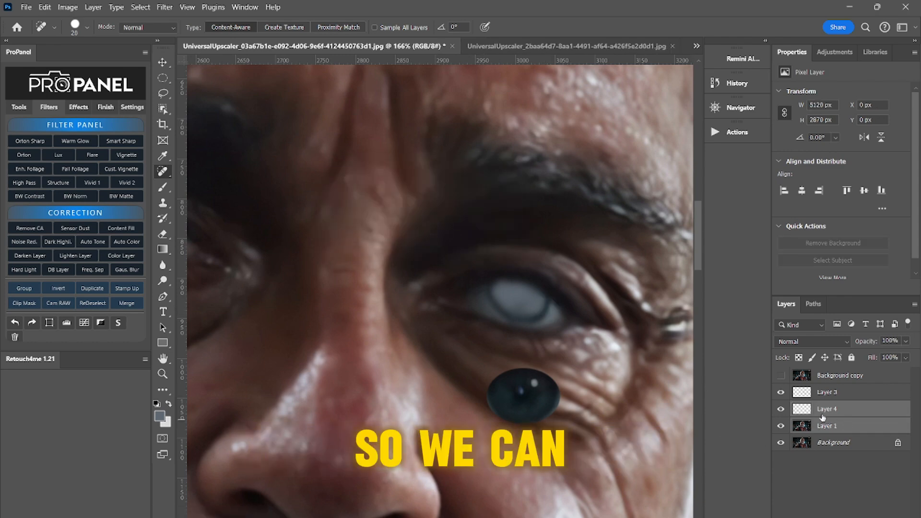
{"action": "key", "text": "ctrl+e"}
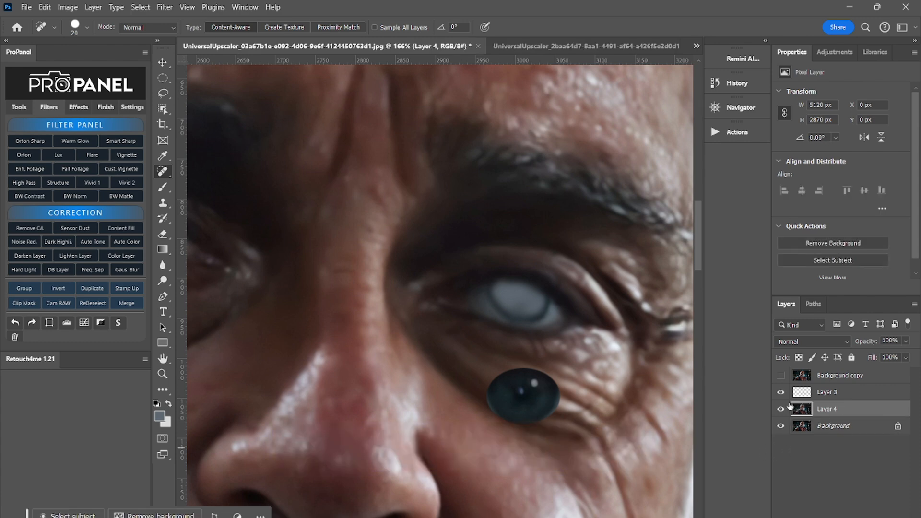
{"action": "left_click", "coordinate": [542, 313]}
{"action": "left_click_drag", "start_coordinate": [525, 318], "coordinate": [528, 318]}
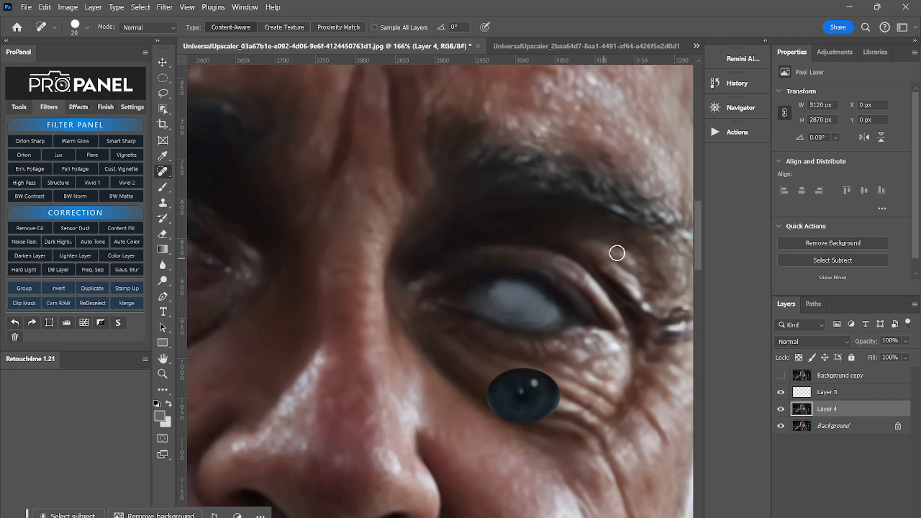
Use the Patch Tool on a small area near the outer lower edge of the whitened eye
{"action": "right_click", "coordinate": [162, 172]}
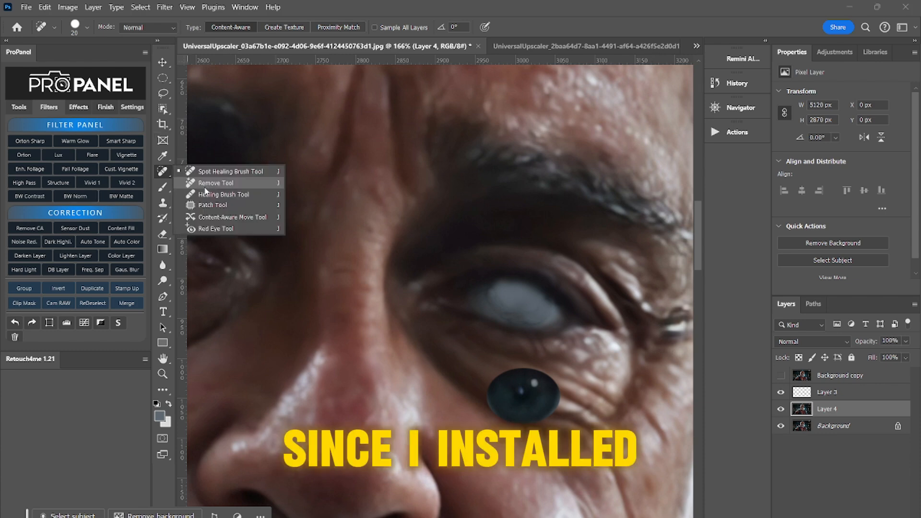
{"action": "left_click", "coordinate": [206, 192]}
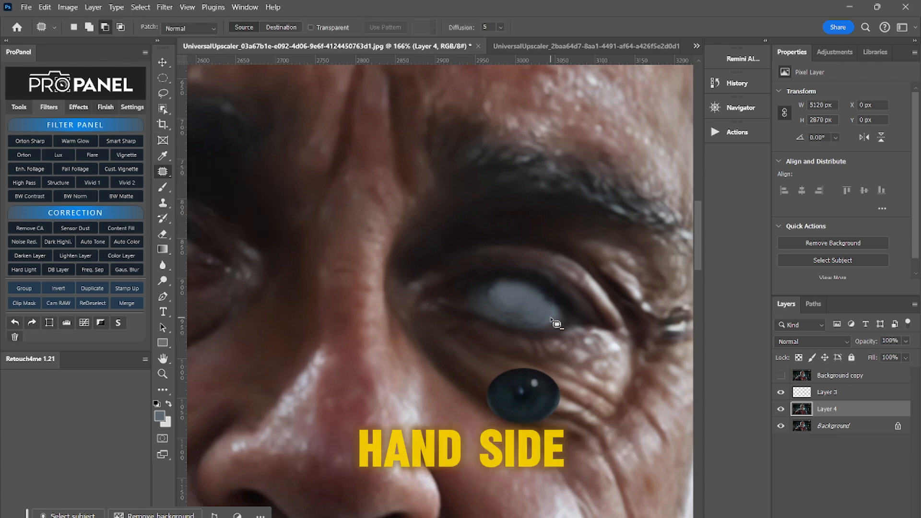
{"action": "left_click_drag", "start_coordinate": [546, 310], "coordinate": [532, 299]}
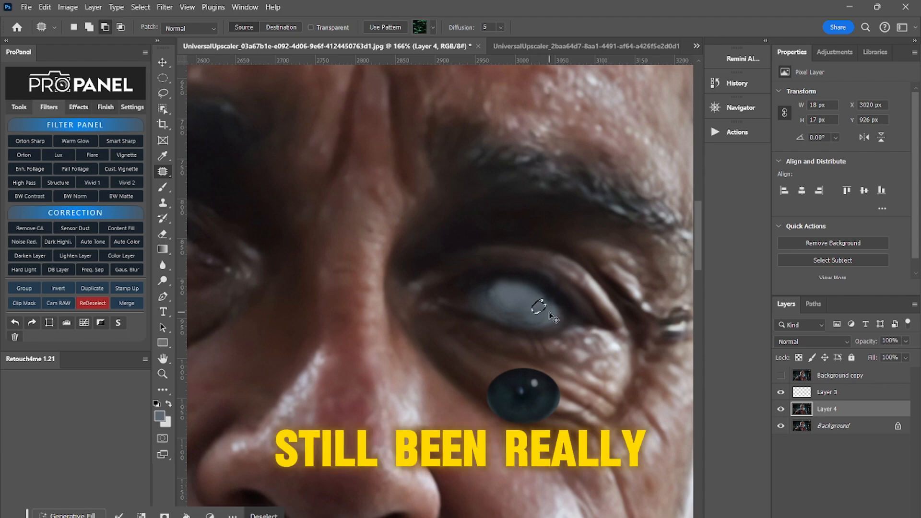
{"action": "key", "text": "ctrl+d"}
Try to patch a second spot along the lower edge of the whitened eye and undo the patching
{"action": "scroll", "coordinate": [534, 299], "scroll_direction": "up", "scroll_amount": 3}
{"action": "mouse_move", "coordinate": [535, 309]}
{"action": "left_mouse_down"}
{"action": "mouse_move", "coordinate": [533, 284]}
{"action": "mouse_move", "coordinate": [517, 321]}
{"action": "mouse_move", "coordinate": [527, 289]}
{"action": "left_mouse_up"}
{"action": "key", "text": "ctrl+d"}
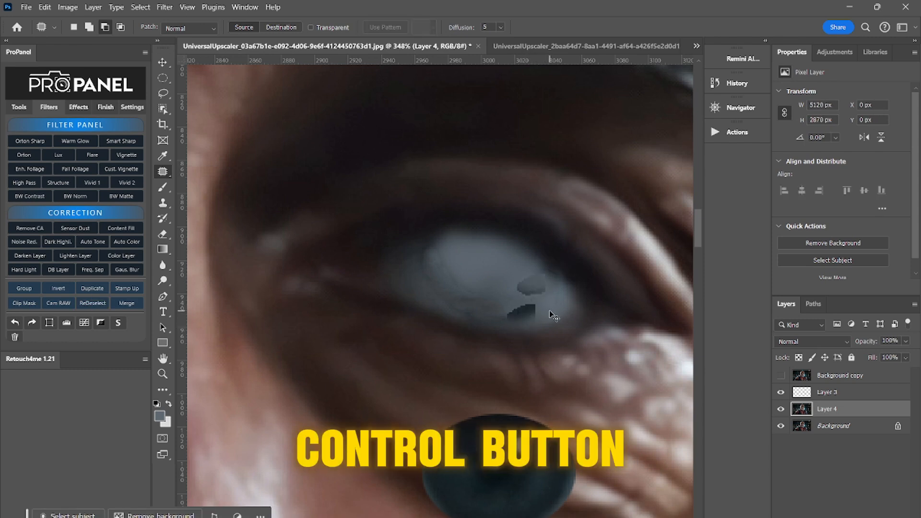
{"action": "key", "text": "ctrl+z"}
{"action": "key", "text": "ctrl+z"}
{"action": "key", "text": "ctrl+z"}
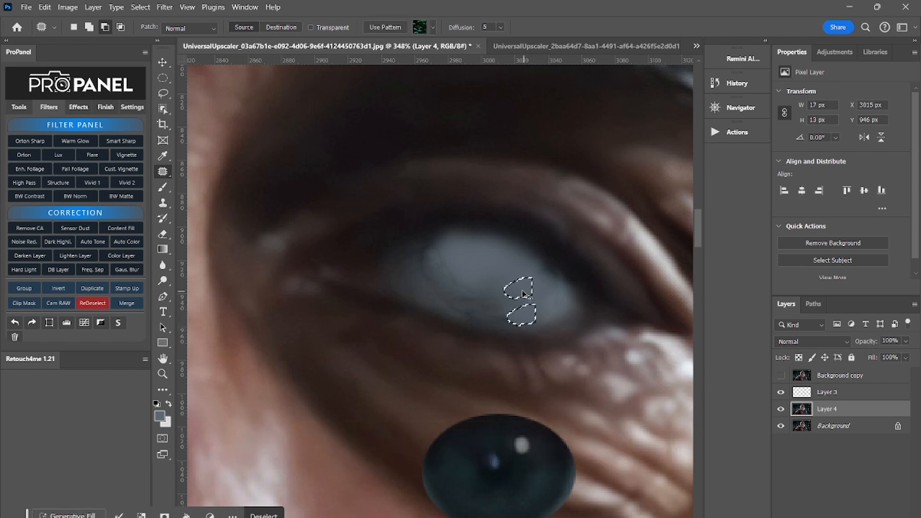
Patch the uneven spots along the lower middle of the whitened eye with cleaner texture from just above
{"action": "left_click", "coordinate": [528, 329]}
{"action": "mouse_move", "coordinate": [514, 325]}
{"action": "left_mouse_down"}
{"action": "mouse_move", "coordinate": [474, 319]}
{"action": "mouse_move", "coordinate": [513, 316]}
{"action": "left_mouse_up"}
{"action": "mouse_move", "coordinate": [502, 316]}
{"action": "left_mouse_down"}
{"action": "mouse_move", "coordinate": [502, 286]}
{"action": "mouse_move", "coordinate": [514, 307]}
{"action": "left_mouse_up"}
{"action": "key", "text": "ctrl+d"}
{"action": "left_click_drag", "start_coordinate": [489, 296], "coordinate": [489, 266]}
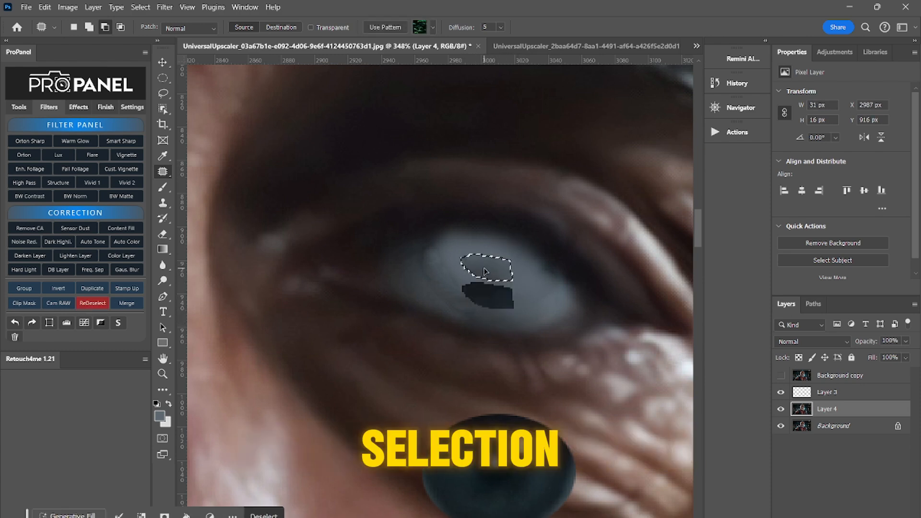
{"action": "key", "text": "ctrl+d"}
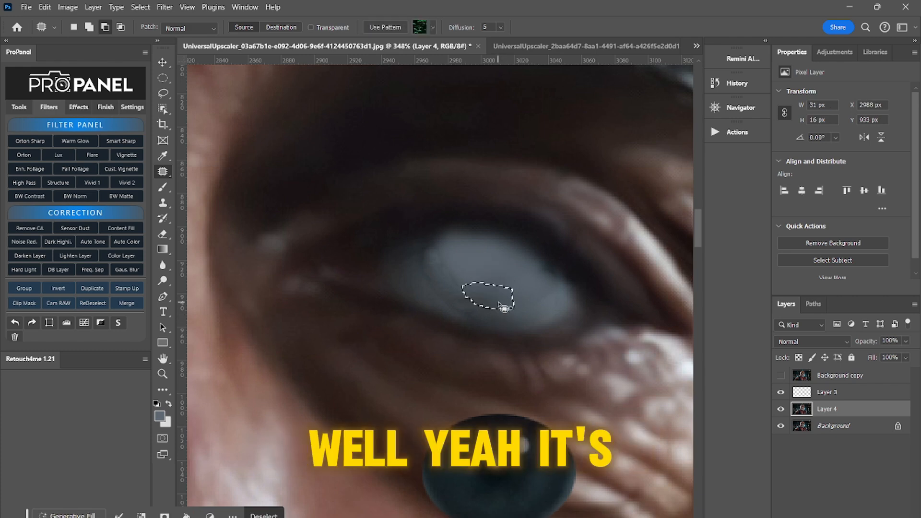
{"action": "key", "text": "ctrl+d"}
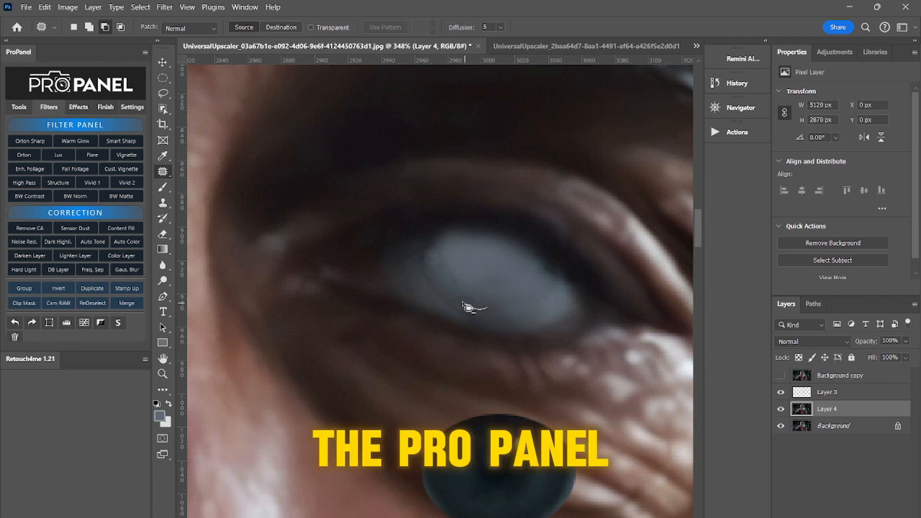
Patch the remaining blotches on the inner half of the whitened eye, clearing the selection after each one
{"action": "mouse_move", "coordinate": [454, 263]}
{"action": "left_mouse_down"}
{"action": "mouse_move", "coordinate": [486, 306]}
{"action": "mouse_move", "coordinate": [485, 278]}
{"action": "left_mouse_up"}
{"action": "key", "text": "ctrl+d"}
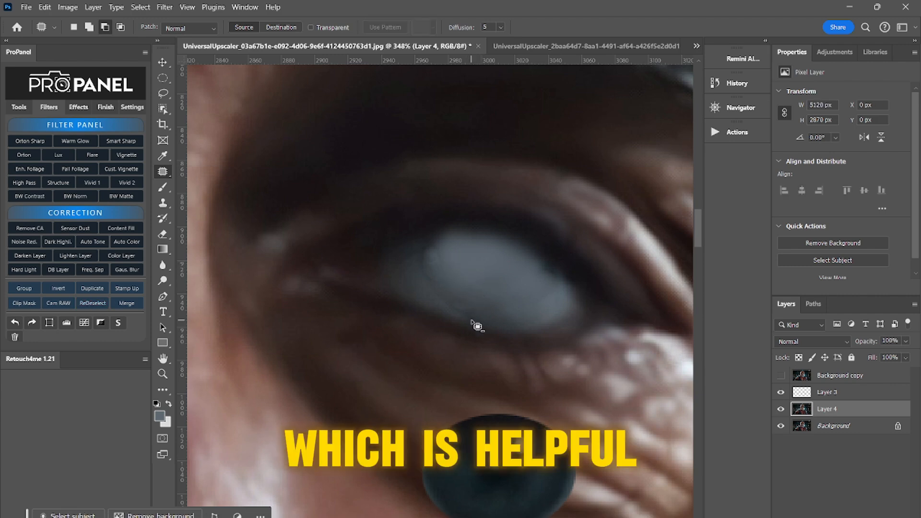
{"action": "mouse_move", "coordinate": [480, 322]}
{"action": "left_mouse_down"}
{"action": "mouse_move", "coordinate": [460, 318]}
{"action": "mouse_move", "coordinate": [474, 292]}
{"action": "mouse_move", "coordinate": [469, 270]}
{"action": "left_mouse_up"}
{"action": "key", "text": "ctrl+d"}
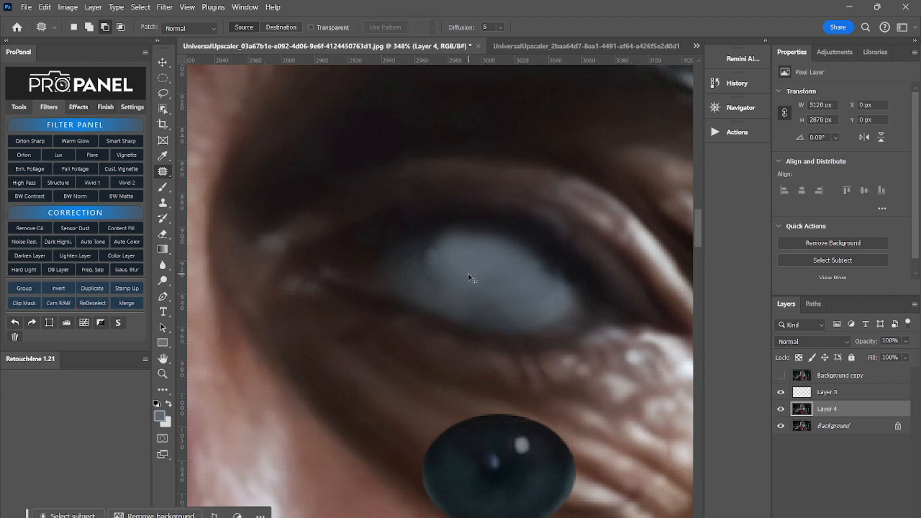
{"action": "mouse_move", "coordinate": [451, 305]}
{"action": "left_mouse_down"}
{"action": "mouse_move", "coordinate": [426, 254]}
{"action": "mouse_move", "coordinate": [463, 262]}
{"action": "mouse_move", "coordinate": [427, 263]}
{"action": "mouse_move", "coordinate": [445, 251]}
{"action": "mouse_move", "coordinate": [466, 298]}
{"action": "mouse_move", "coordinate": [462, 262]}
{"action": "mouse_move", "coordinate": [461, 288]}
{"action": "left_mouse_up"}
{"action": "key", "text": "ctrl+d"}
{"action": "key", "text": "ctrl+d"}
{"action": "key", "text": "ctrl+d"}
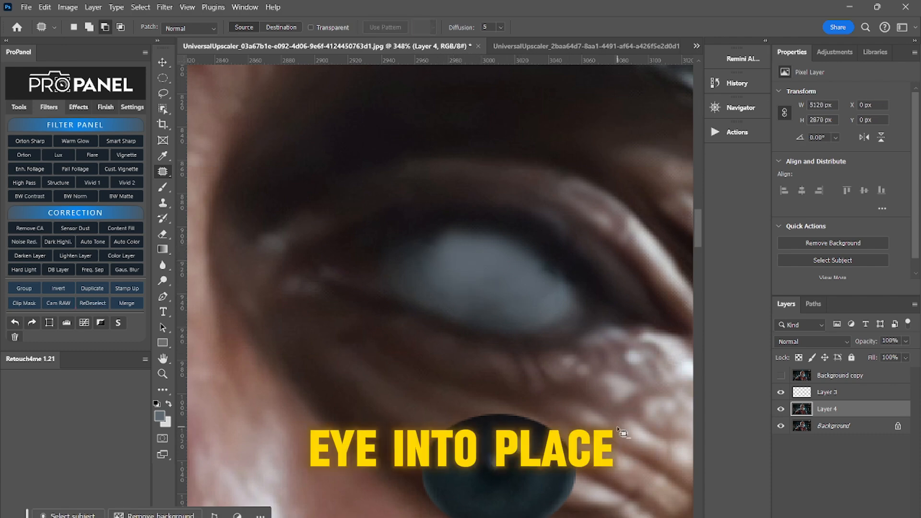
Move the copied iris on Layer 3 over the whitened eye, to about X 2952 px, Y 896 px
{"action": "left_click", "coordinate": [815, 394]}
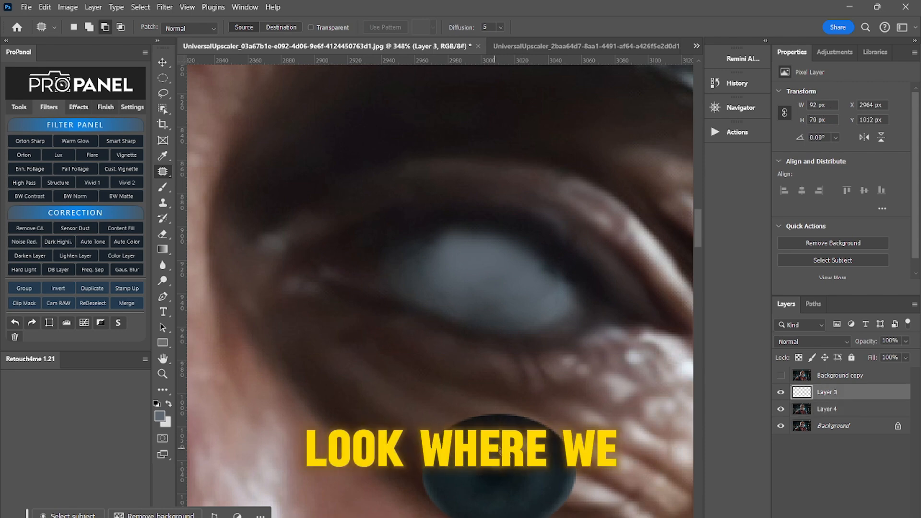
{"action": "key", "text": "v"}
{"action": "left_click_drag", "start_coordinate": [504, 419], "coordinate": [497, 286]}
{"action": "left_click_drag", "start_coordinate": [580, 315], "coordinate": [466, 345]}
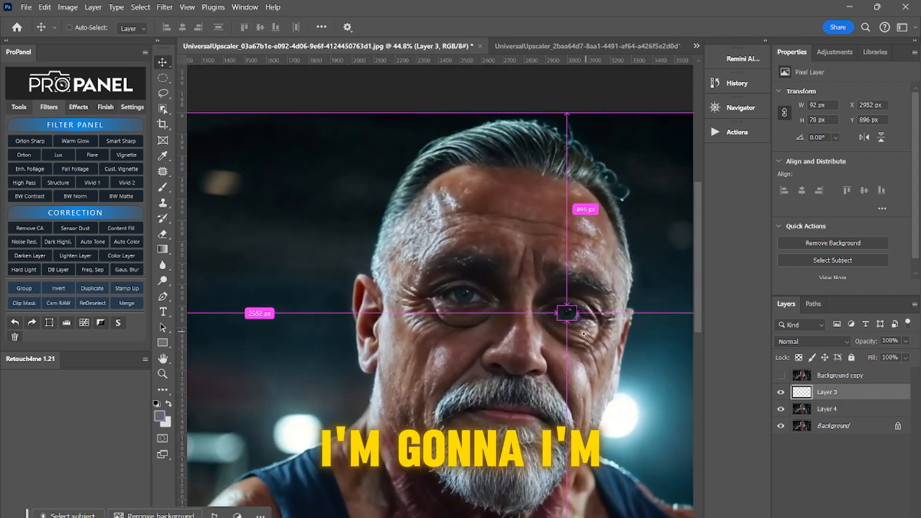
{"action": "left_click_drag", "start_coordinate": [564, 354], "coordinate": [591, 359]}
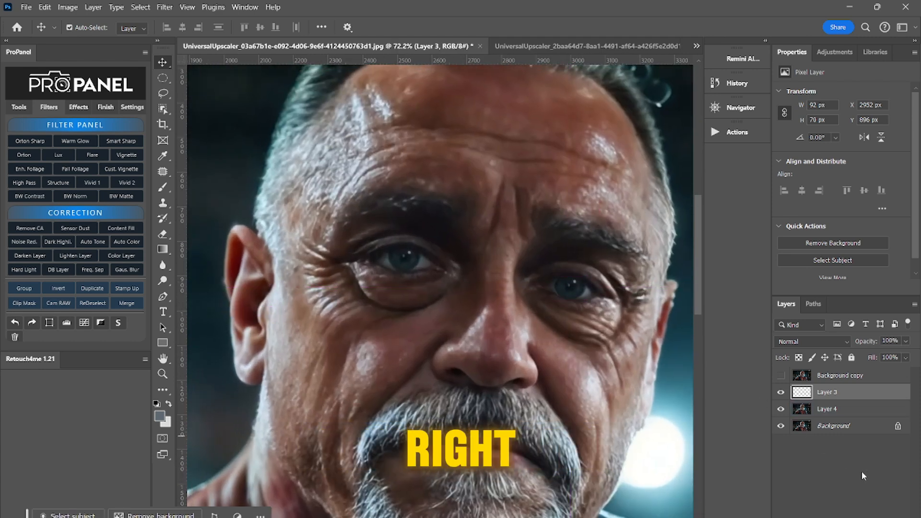
Compare the eye with the iris layer hidden and shown, and nudge the iris horizontally to X 2951 px
{"action": "left_click", "coordinate": [780, 393]}
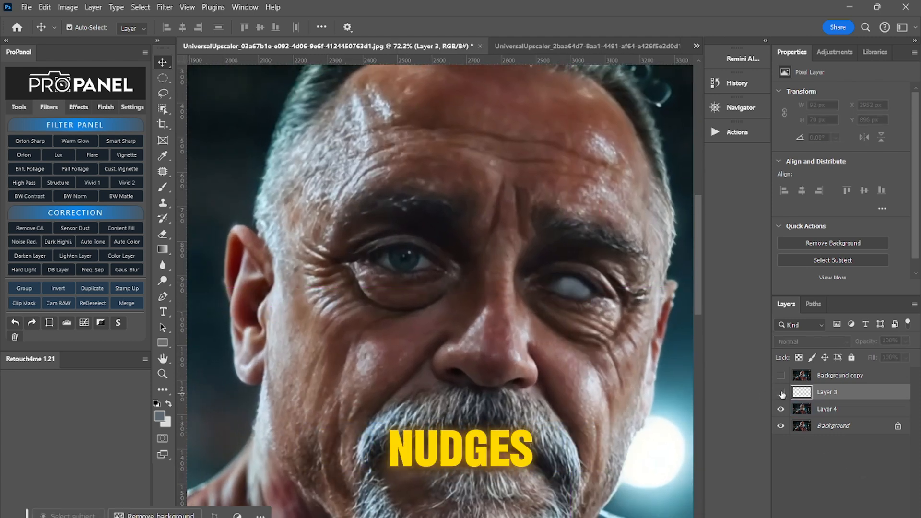
{"action": "left_click", "coordinate": [780, 392]}
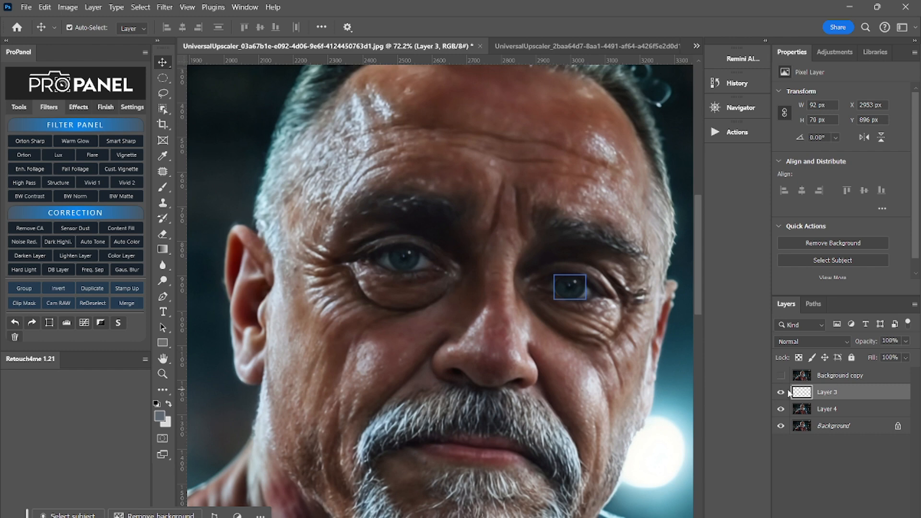
{"action": "key", "text": "Right"}
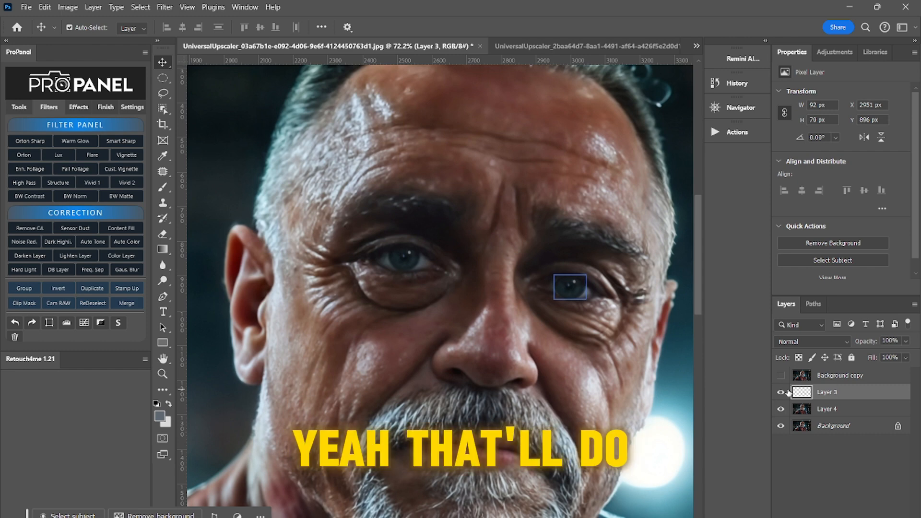
Add a layer mask to Layer 3 and blend the iris edges into the eyelids with a soft black brush of about 20 px
{"action": "key", "text": "ctrl+space"}
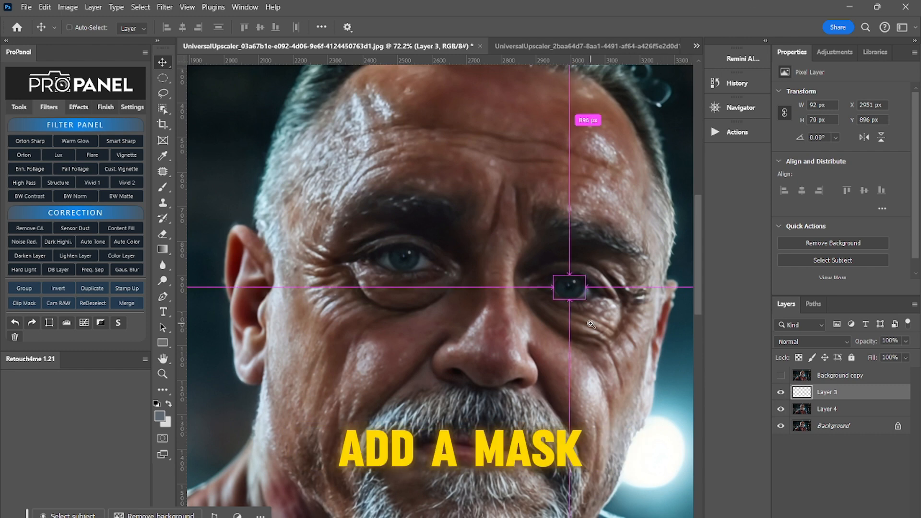
{"action": "left_click_drag", "start_coordinate": [590, 325], "coordinate": [649, 251]}
{"action": "left_click_drag", "start_coordinate": [587, 253], "coordinate": [581, 295]}
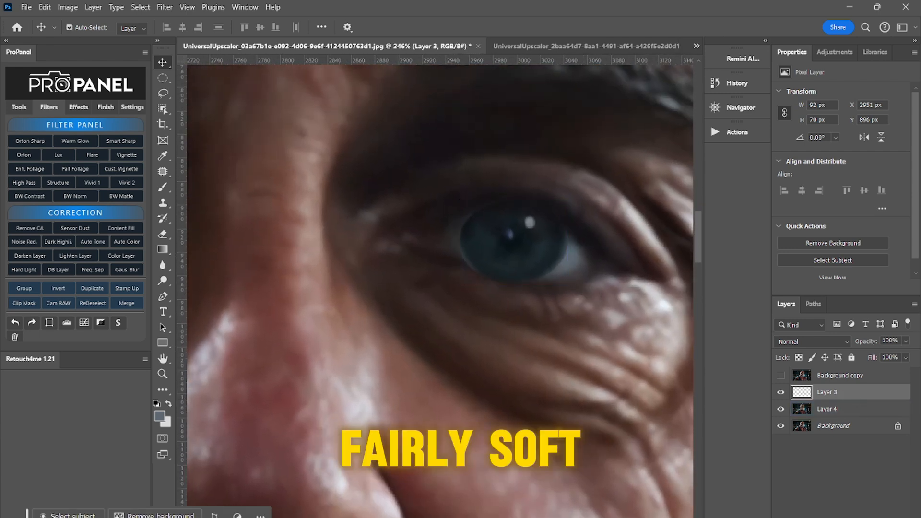
{"action": "left_click", "coordinate": [830, 517]}
{"action": "key", "text": "b"}
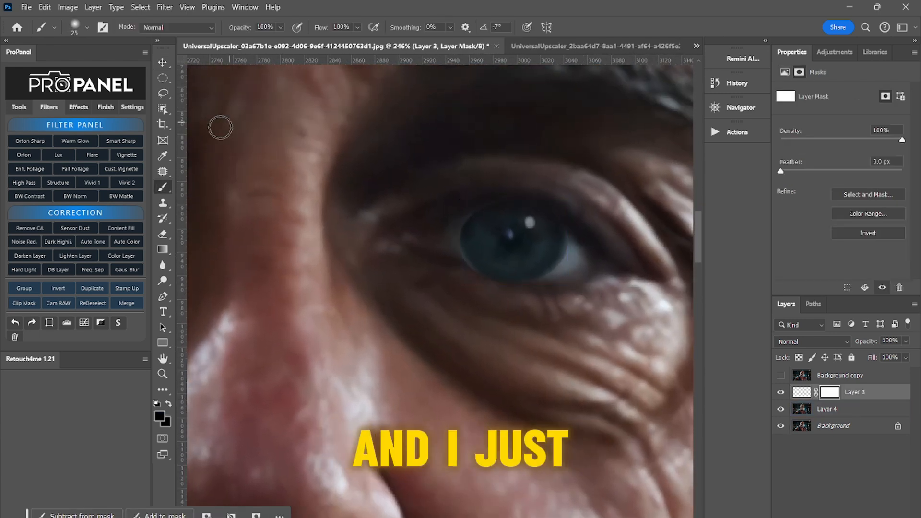
{"action": "left_click", "coordinate": [168, 405]}
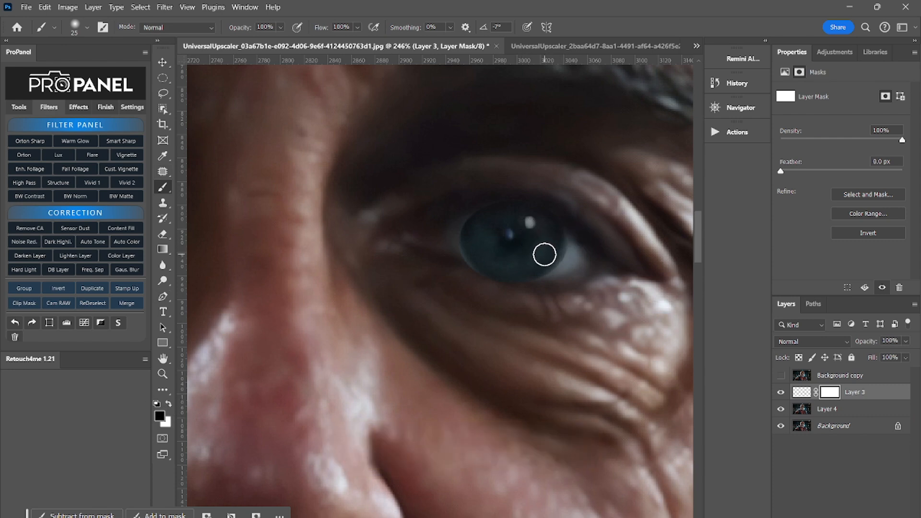
{"action": "key", "text": "bracketright"}
{"action": "key", "text": "bracketright"}
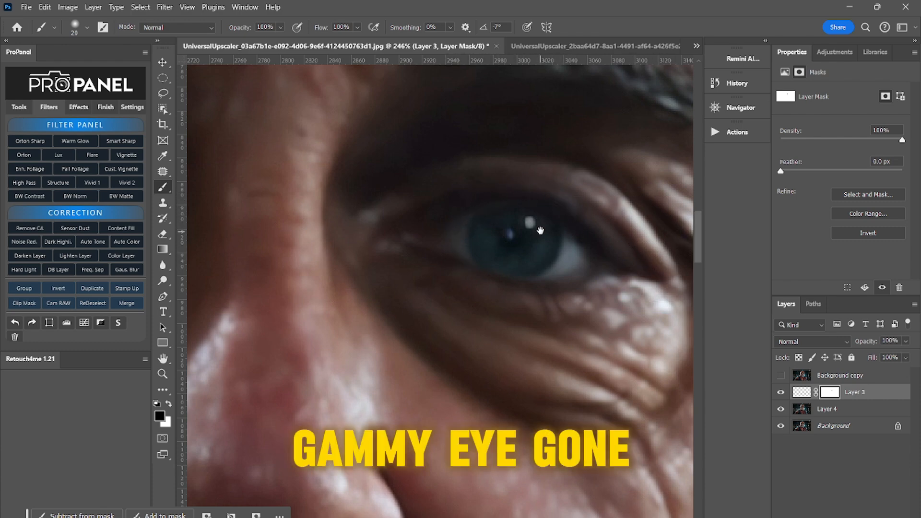
Compare the full portrait with Layer 3 and Layer 4 hidden and shown
{"action": "mouse_move", "coordinate": [541, 230]}
{"action": "left_mouse_down"}
{"action": "mouse_move", "coordinate": [543, 214]}
{"action": "mouse_move", "coordinate": [599, 206]}
{"action": "mouse_move", "coordinate": [628, 216]}
{"action": "mouse_move", "coordinate": [575, 245]}
{"action": "left_mouse_up"}
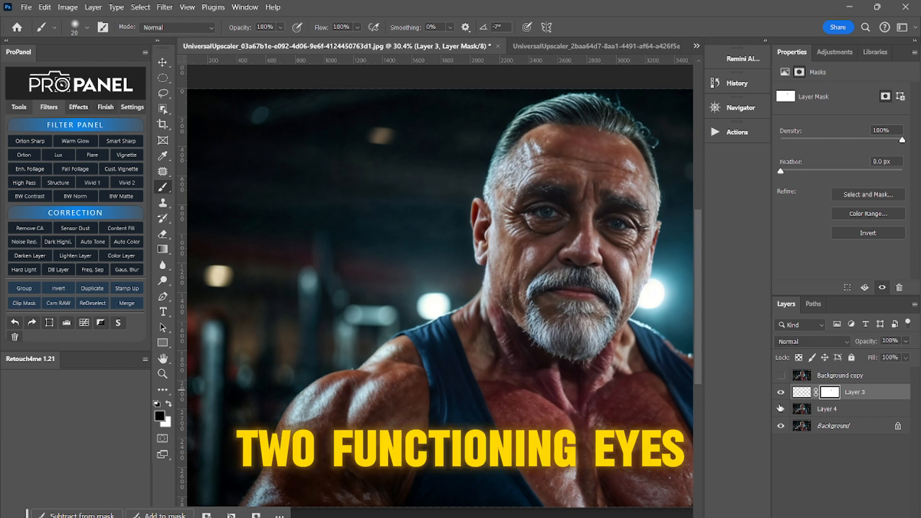
{"action": "left_click_drag", "start_coordinate": [779, 410], "coordinate": [786, 396]}
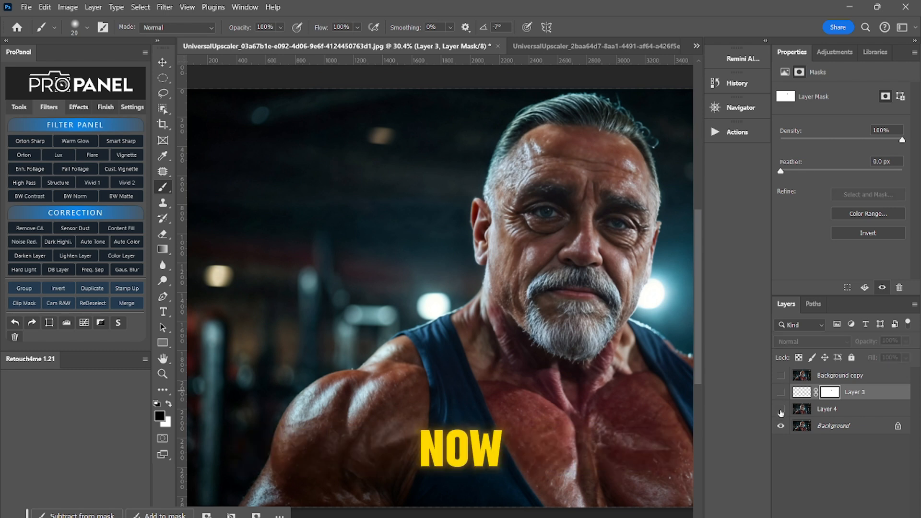
{"action": "left_click", "coordinate": [780, 392]}
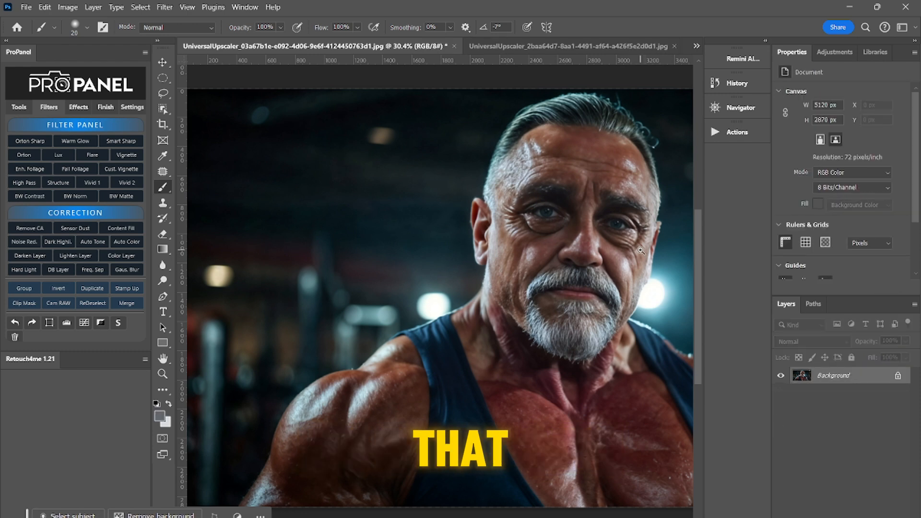
Save the flattened portrait as a maximum-quality JPEG with quality 12 and close it
{"action": "left_click_drag", "start_coordinate": [629, 249], "coordinate": [425, 259]}
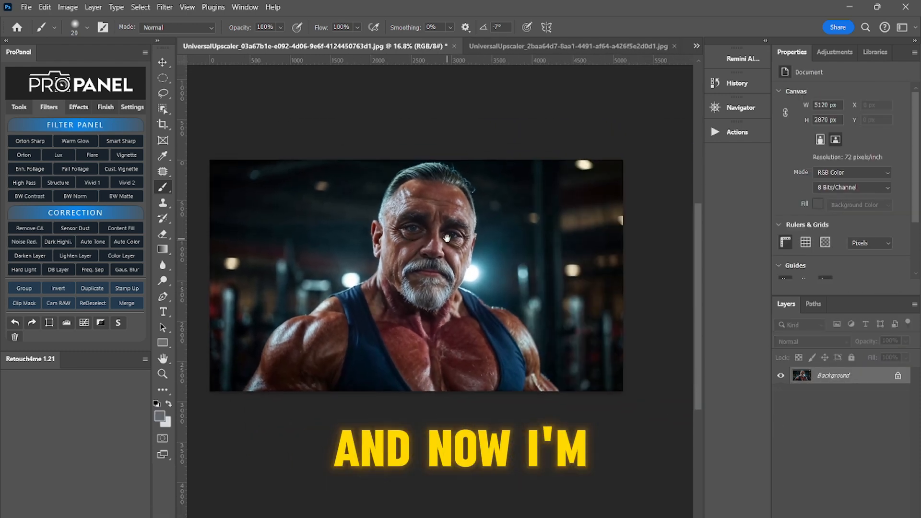
{"action": "key", "text": "ctrl+s"}
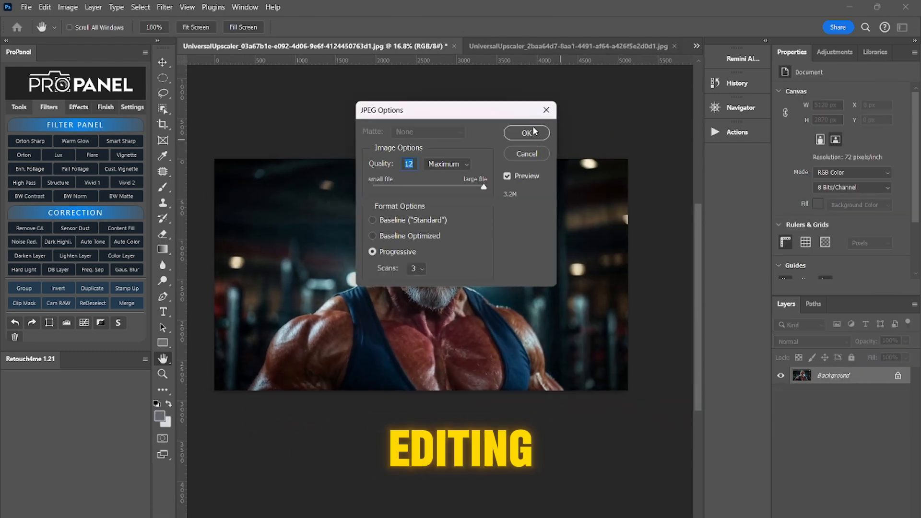
{"action": "left_click", "coordinate": [532, 132]}
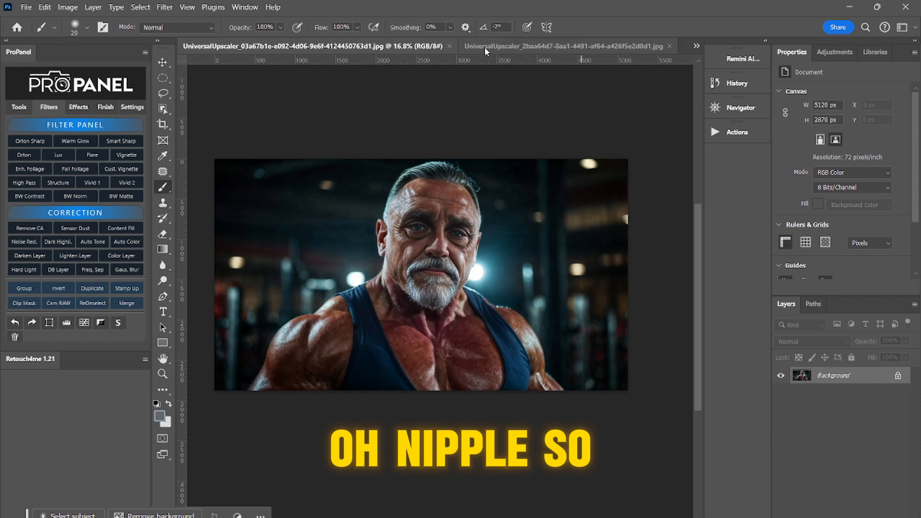
{"action": "left_click", "coordinate": [449, 46]}
Remove the lower dark spot on the flexing man's chest using the Spot Healing Brush at 100 px
{"action": "left_click_drag", "start_coordinate": [398, 351], "coordinate": [457, 354]}
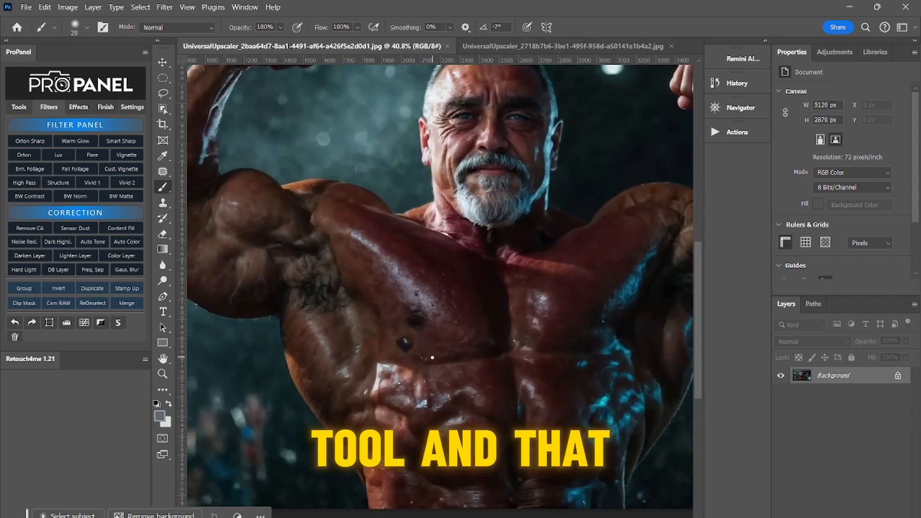
{"action": "key", "text": "j"}
{"action": "key", "text": "bracketright"}
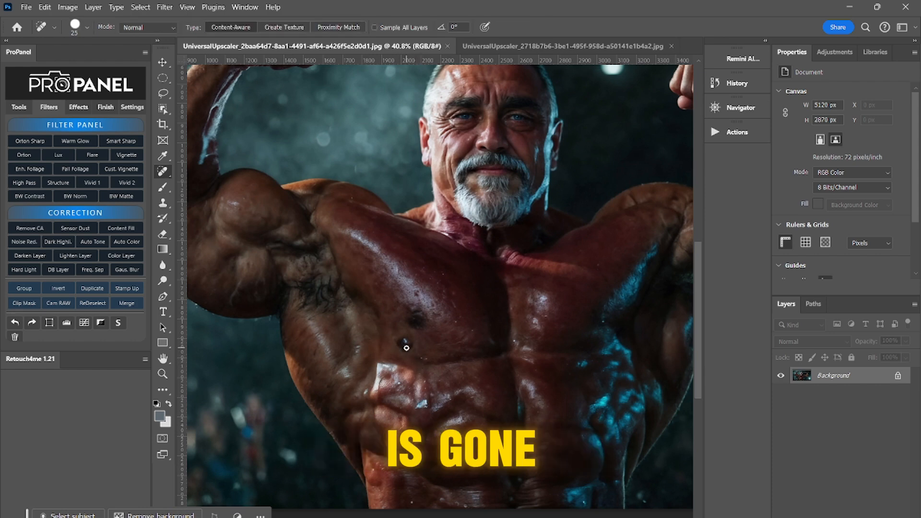
{"action": "key", "text": "bracketright"}
{"action": "key", "text": "bracketright"}
{"action": "key", "text": "bracketright"}
{"action": "key", "text": "bracketright"}
{"action": "left_click", "coordinate": [406, 345]}
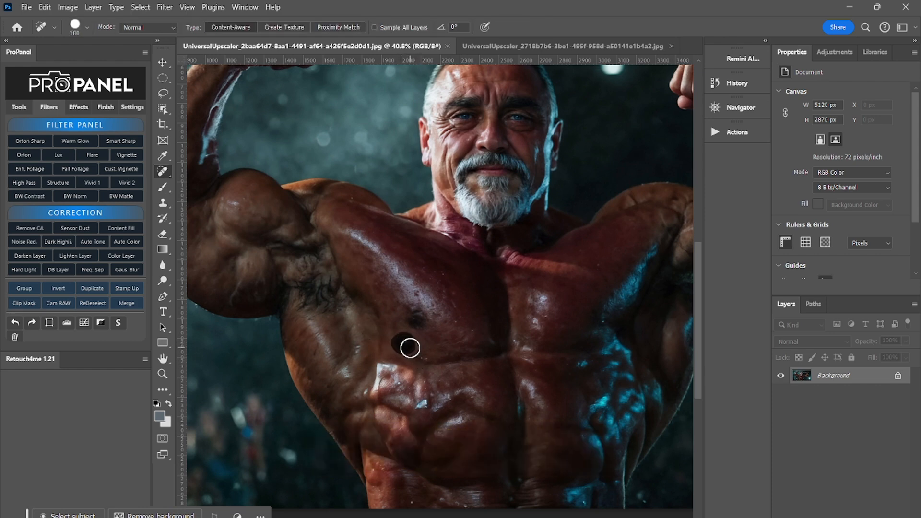
Save the retouched flexing image as a progressive JPEG with quality 12
{"action": "left_click_drag", "start_coordinate": [626, 221], "coordinate": [579, 225]}
{"action": "left_click_drag", "start_coordinate": [574, 158], "coordinate": [610, 245]}
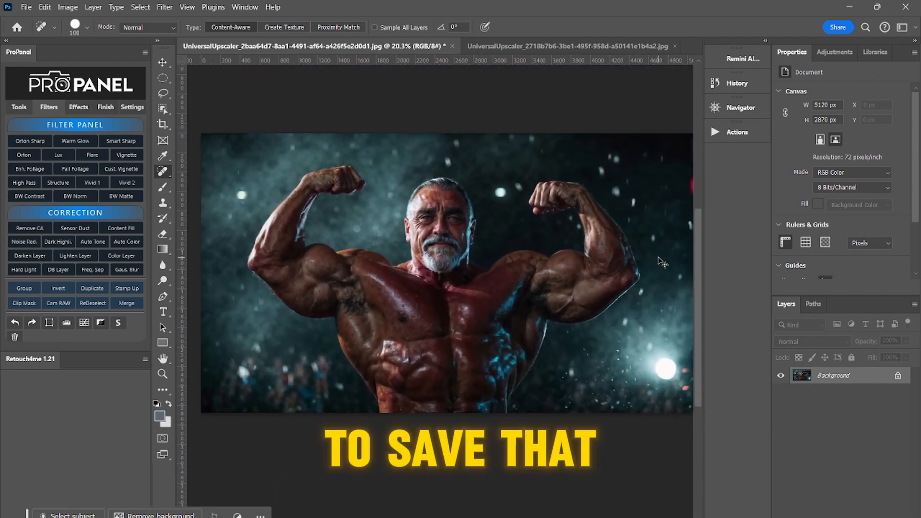
{"action": "key", "text": "ctrl+s"}
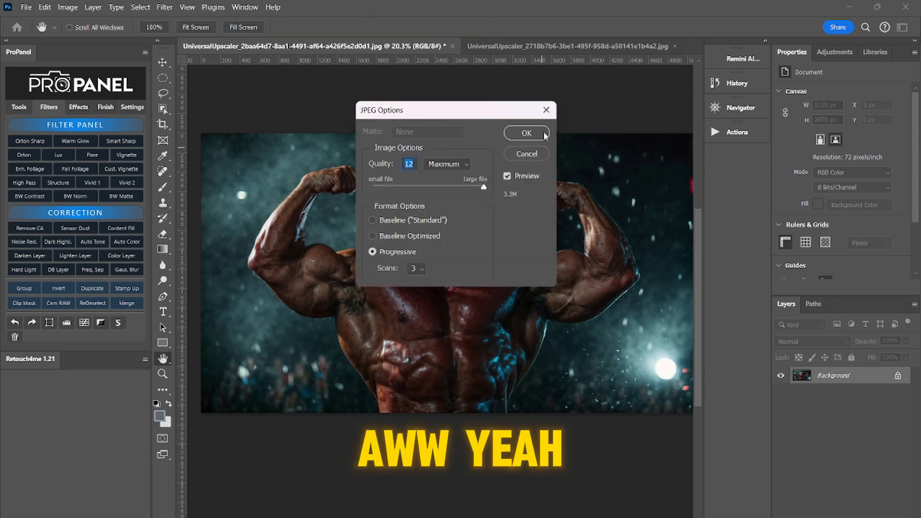
{"action": "left_click", "coordinate": [544, 134]}
In the vest portrait, lasso the garbled lettering on the vest and remove it with Generative Fill using an empty prompt
{"action": "left_click", "coordinate": [544, 47]}
{"action": "key", "text": "j"}
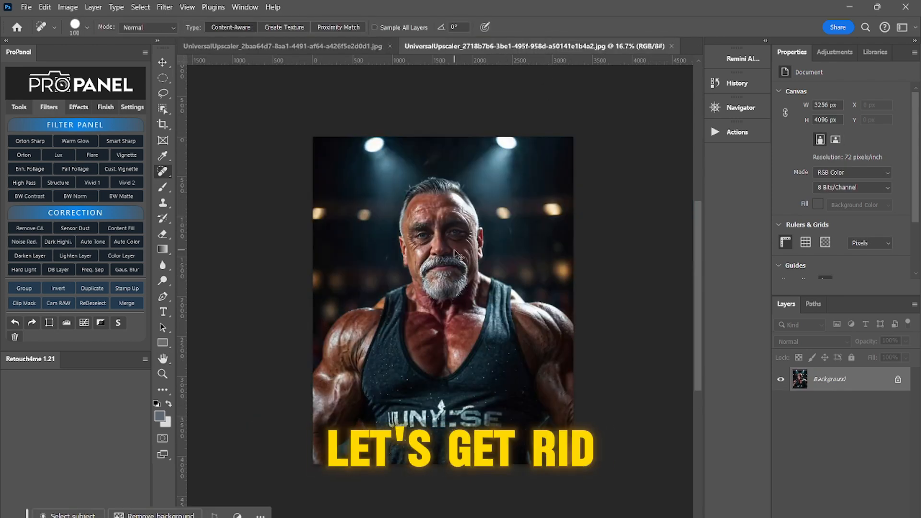
{"action": "left_click_drag", "start_coordinate": [432, 207], "coordinate": [457, 205]}
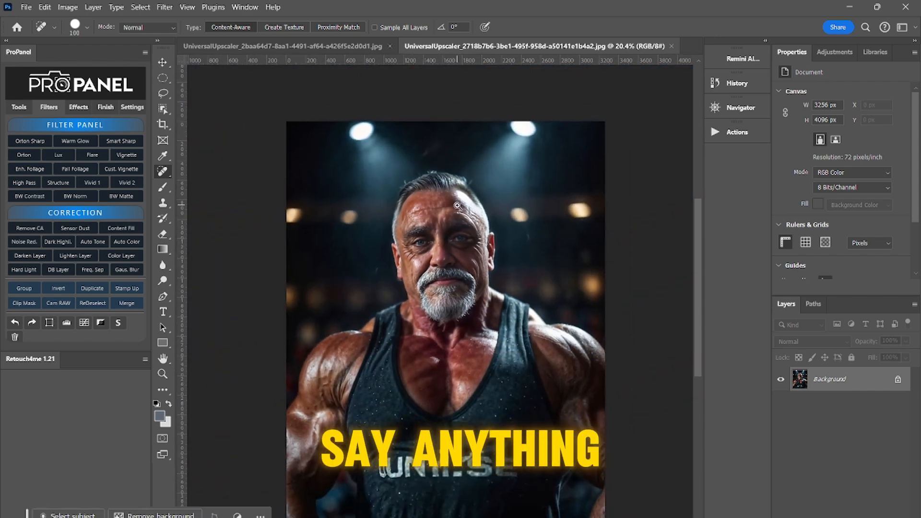
{"action": "scroll", "coordinate": [457, 205], "scroll_direction": "down", "scroll_amount": 5}
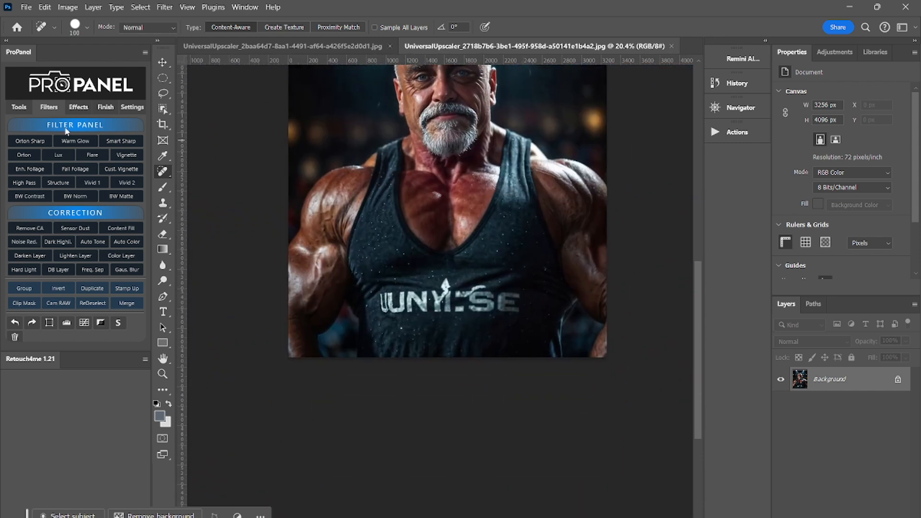
{"action": "left_click", "coordinate": [163, 93]}
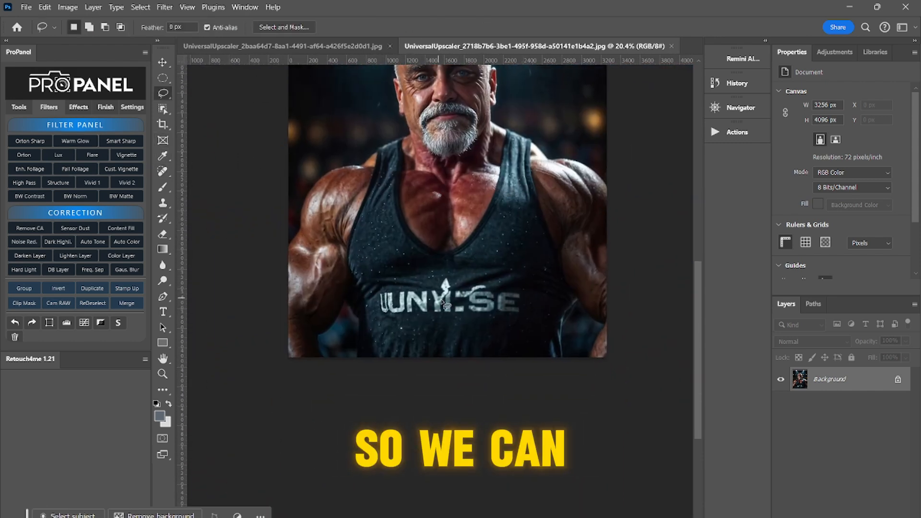
{"action": "mouse_move", "coordinate": [525, 323]}
{"action": "left_mouse_down"}
{"action": "mouse_move", "coordinate": [377, 323]}
{"action": "mouse_move", "coordinate": [380, 284]}
{"action": "mouse_move", "coordinate": [441, 272]}
{"action": "mouse_move", "coordinate": [487, 277]}
{"action": "left_mouse_up"}
{"action": "left_click_drag", "start_coordinate": [531, 308], "coordinate": [528, 315]}
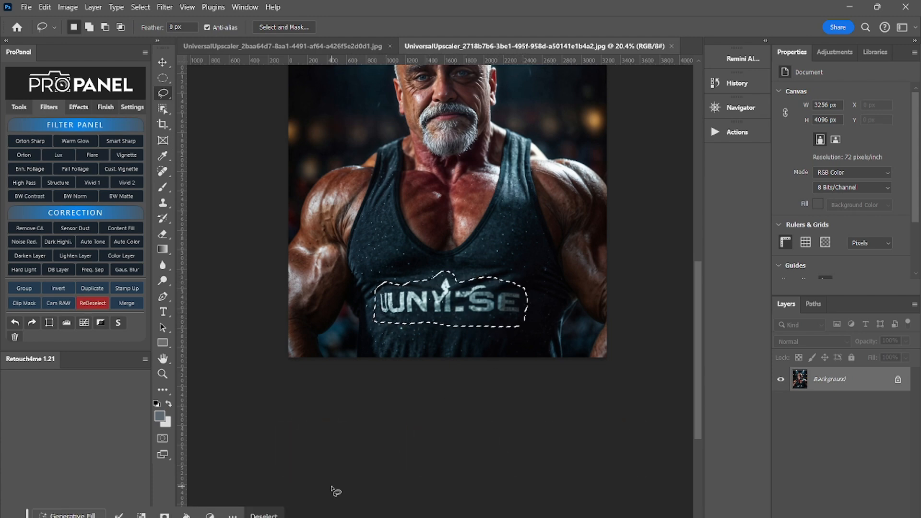
{"action": "left_click", "coordinate": [288, 516]}
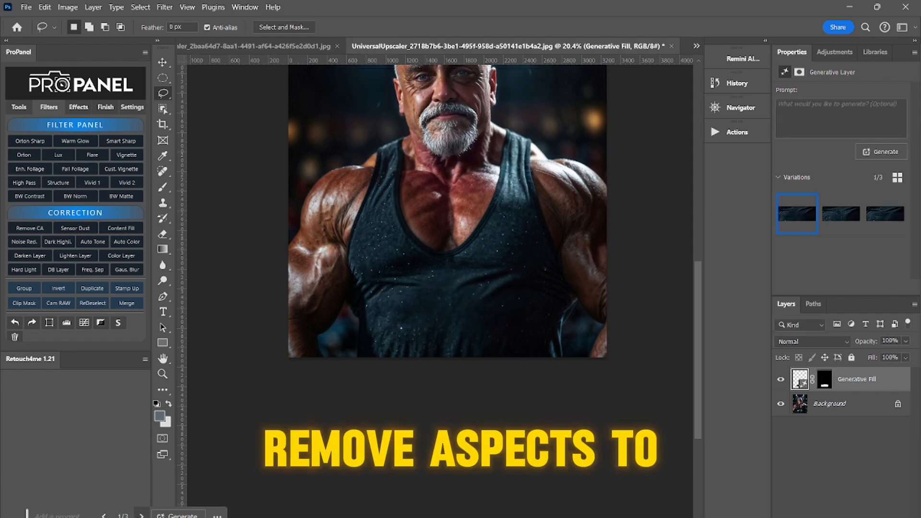
Flatten the vest portrait, save it as a JPEG with quality 12 and close it
{"action": "left_click_drag", "start_coordinate": [499, 288], "coordinate": [480, 274]}
{"action": "left_click_drag", "start_coordinate": [500, 154], "coordinate": [511, 215]}
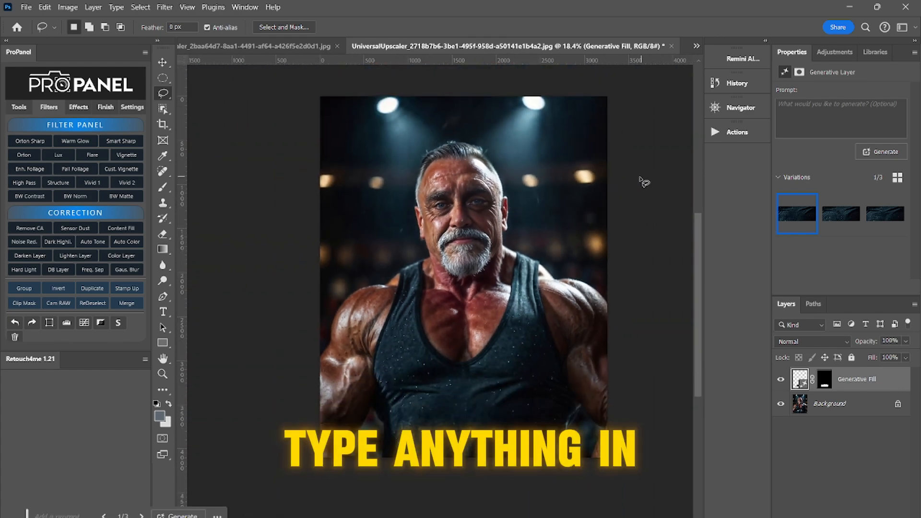
{"action": "key", "text": "ctrl+shift+s"}
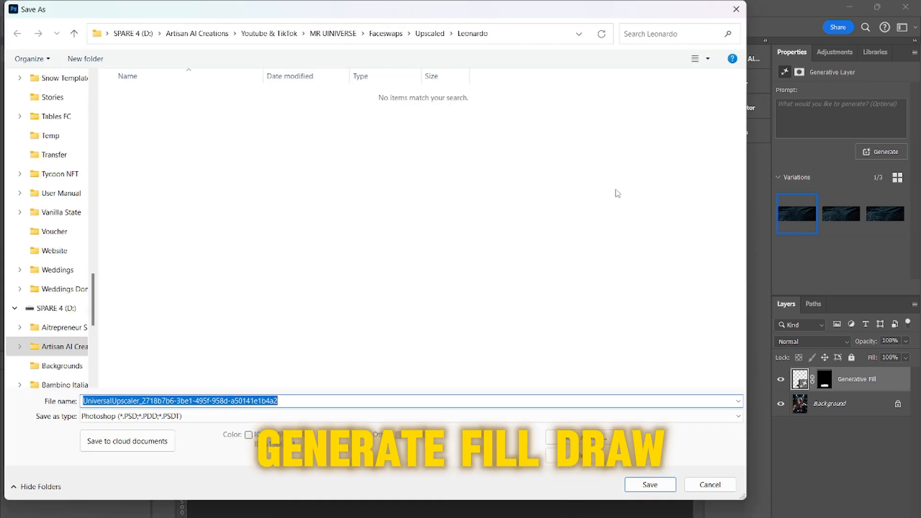
{"action": "left_click", "coordinate": [714, 485]}
{"action": "key", "text": "ctrl+z"}
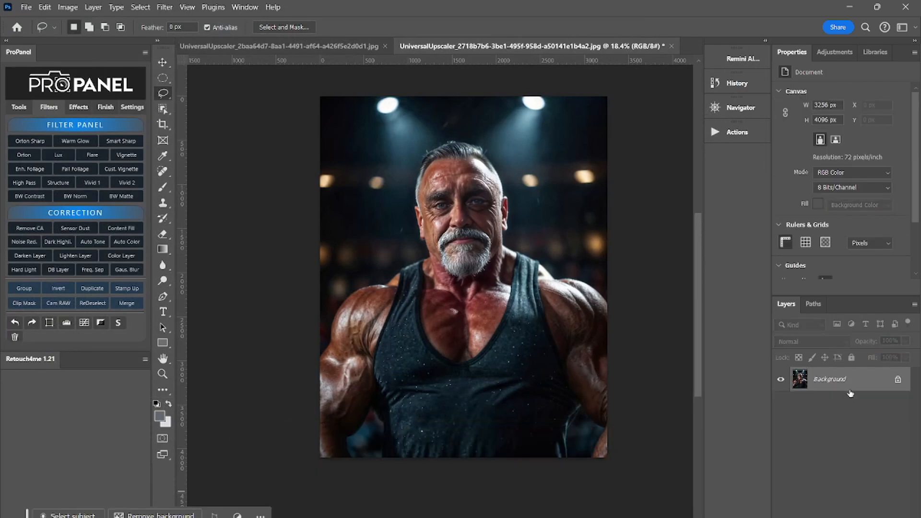
{"action": "key", "text": "ctrl+w"}
{"action": "left_click", "coordinate": [392, 222]}
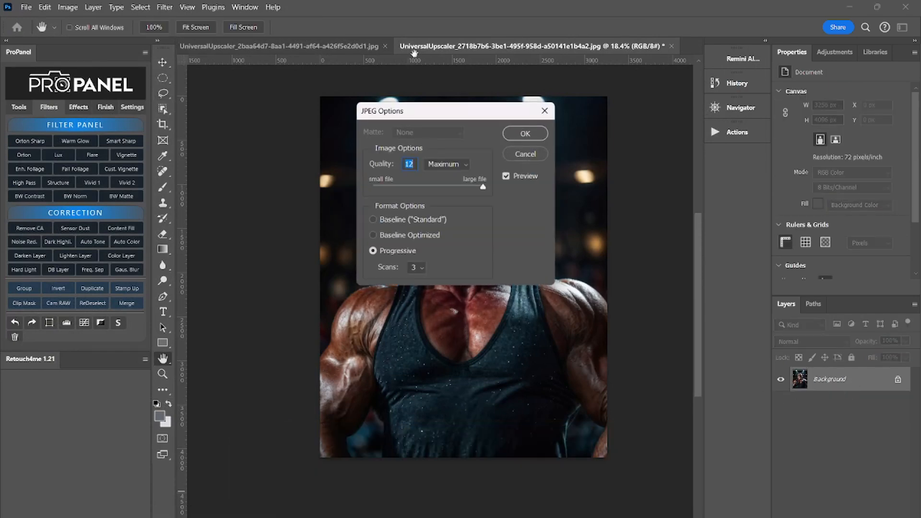
{"action": "left_click", "coordinate": [534, 134]}
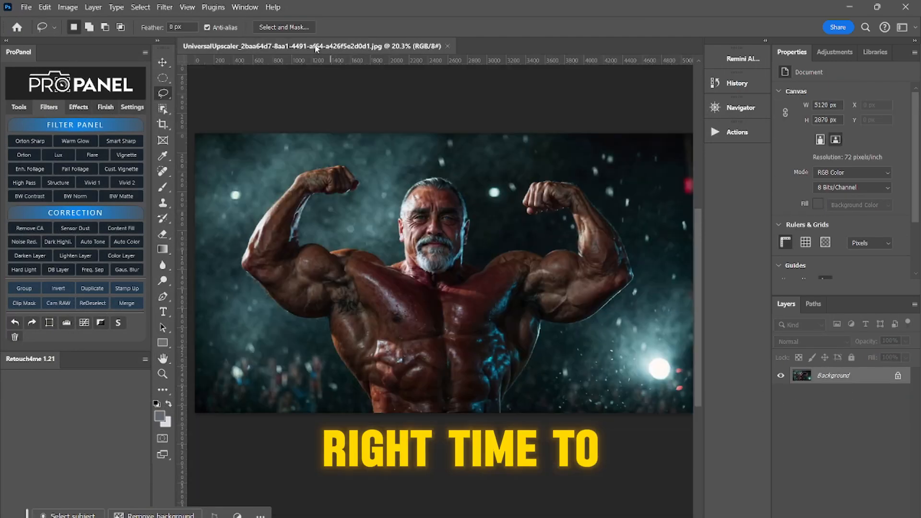
Close the remaining image, select all three upscaled JPGs in File Explorer's Leonardo folder and open them in Photoshop
{"action": "key", "text": "ctrl+w"}
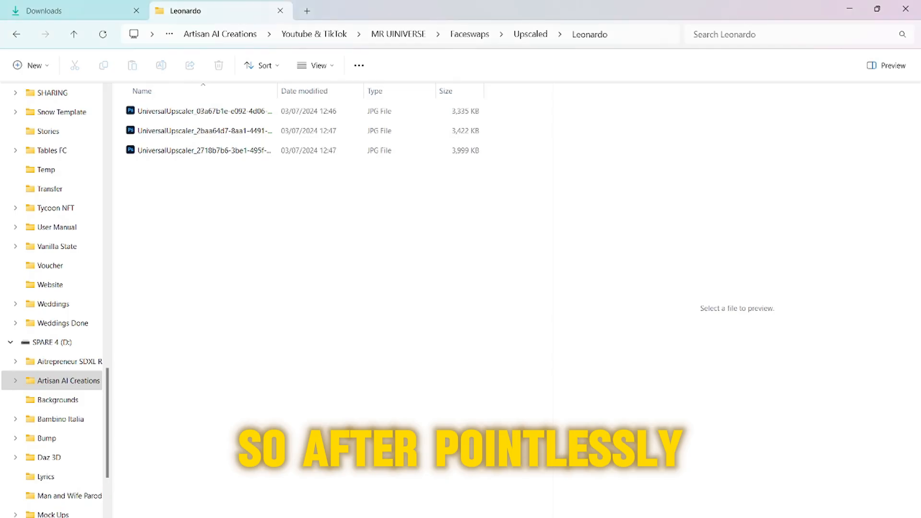
{"action": "left_click_drag", "start_coordinate": [223, 270], "coordinate": [219, 109]}
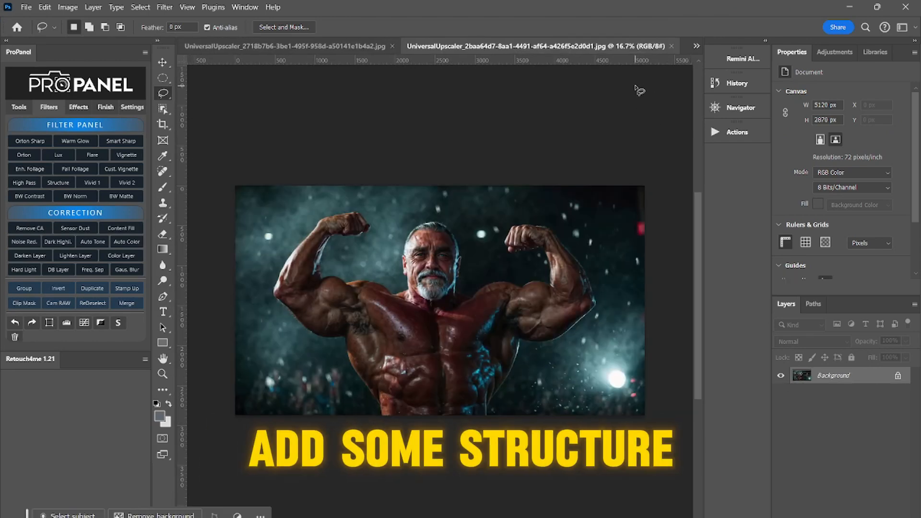
Add a ColorFall Flare to the flexing image, enlarge it to about 345% and position its glow over the image's left side
{"action": "left_click", "coordinate": [72, 182]}
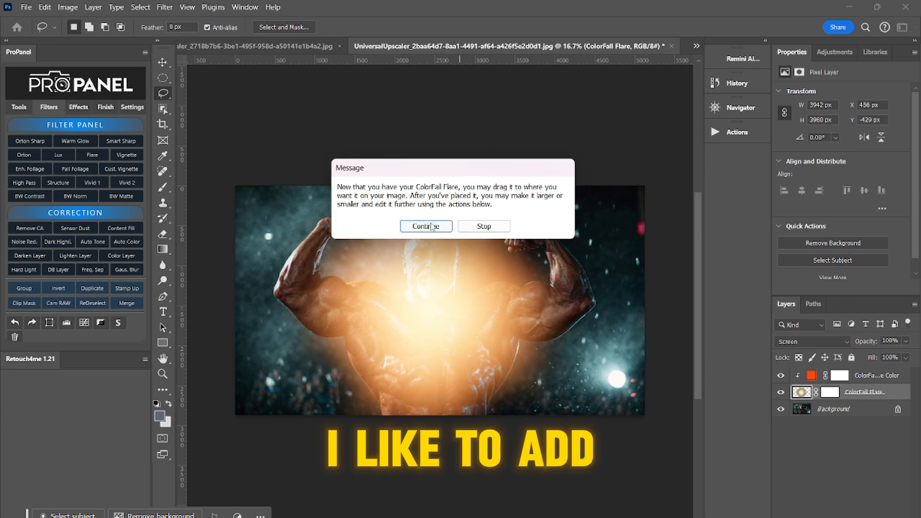
{"action": "left_click", "coordinate": [431, 227]}
{"action": "left_click", "coordinate": [427, 226]}
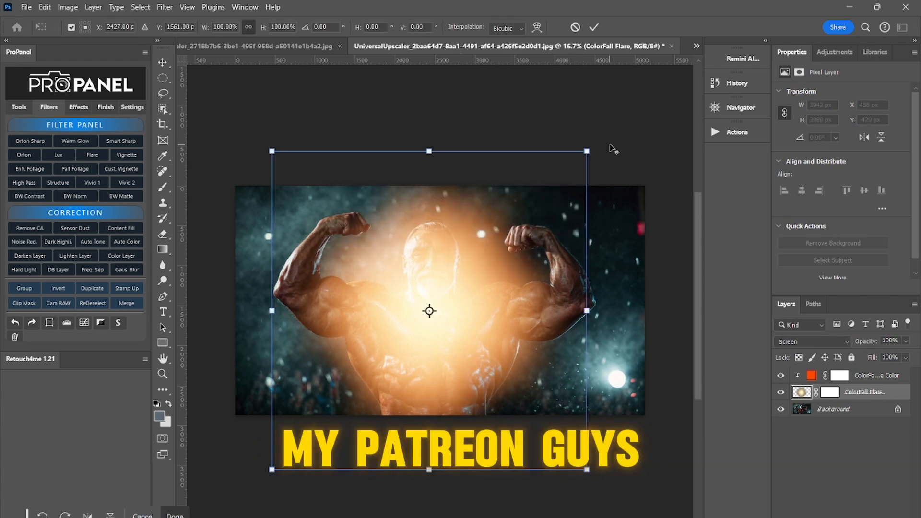
{"action": "left_click_drag", "start_coordinate": [587, 150], "coordinate": [618, 77]}
{"action": "scroll", "coordinate": [528, 201], "scroll_direction": "down", "scroll_amount": 5}
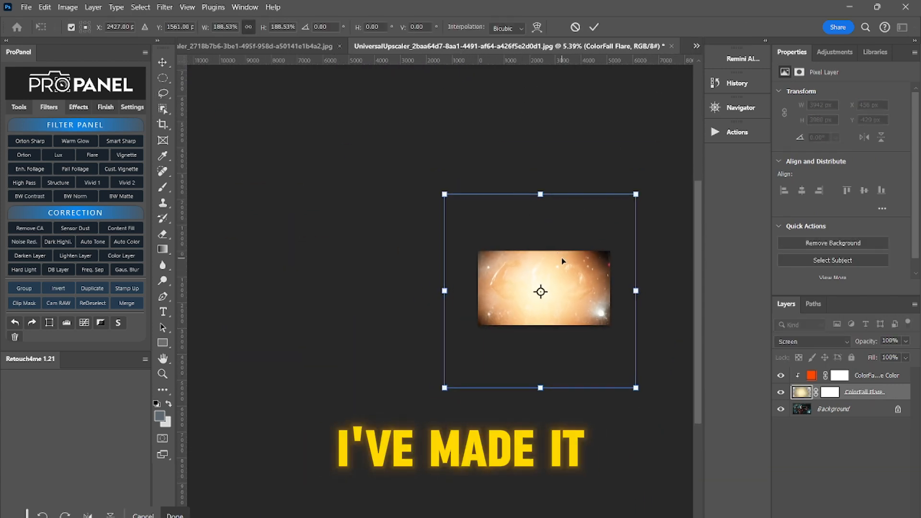
{"action": "left_click_drag", "start_coordinate": [562, 260], "coordinate": [491, 192]}
{"action": "left_click_drag", "start_coordinate": [546, 138], "coordinate": [624, 60]}
{"action": "left_click_drag", "start_coordinate": [553, 202], "coordinate": [499, 259]}
{"action": "key", "text": "Return"}
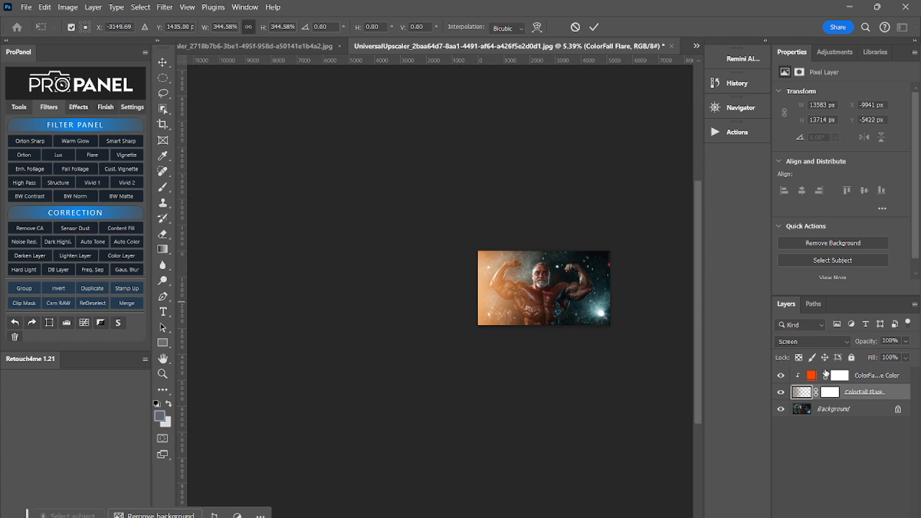
Change the ColorFall Flare's colour to cyan, 00e4ff
{"action": "scroll", "coordinate": [586, 329], "scroll_direction": "up", "scroll_amount": 2}
{"action": "double_click", "coordinate": [811, 375]}
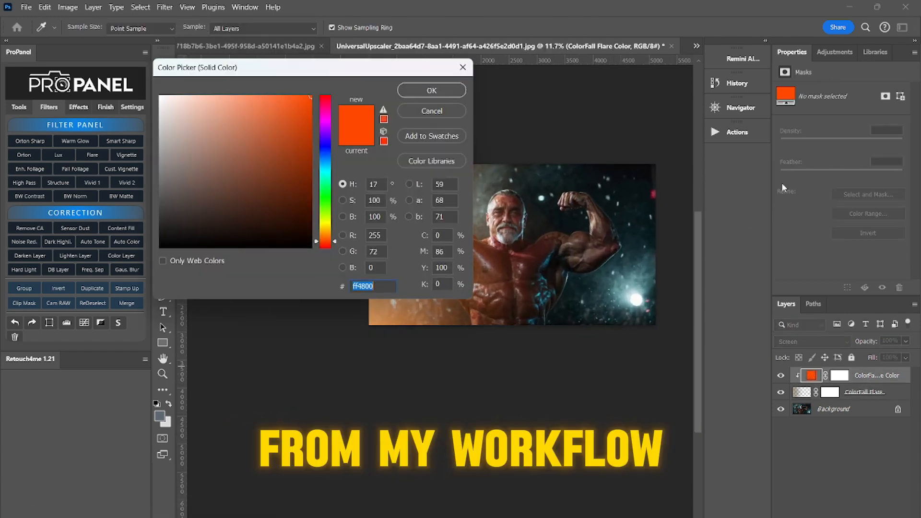
{"action": "left_click_drag", "start_coordinate": [327, 152], "coordinate": [326, 170]}
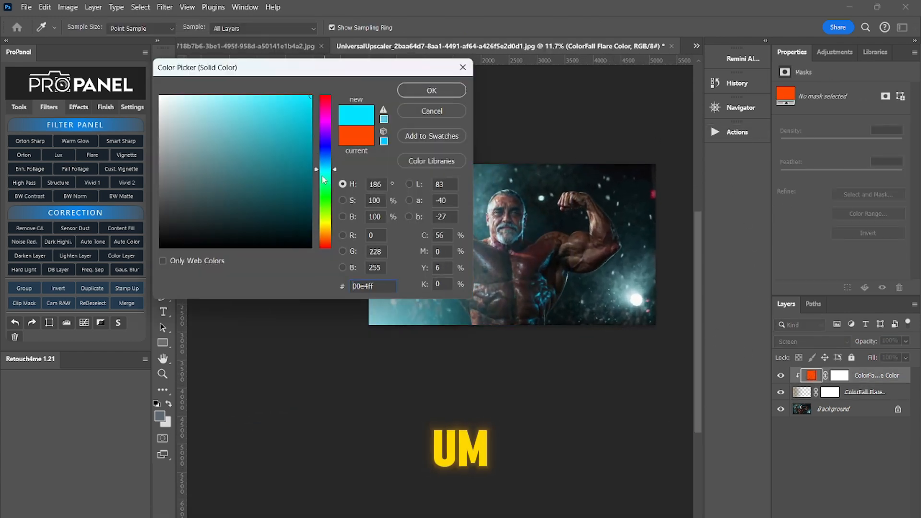
{"action": "left_click_drag", "start_coordinate": [349, 67], "coordinate": [382, 319]}
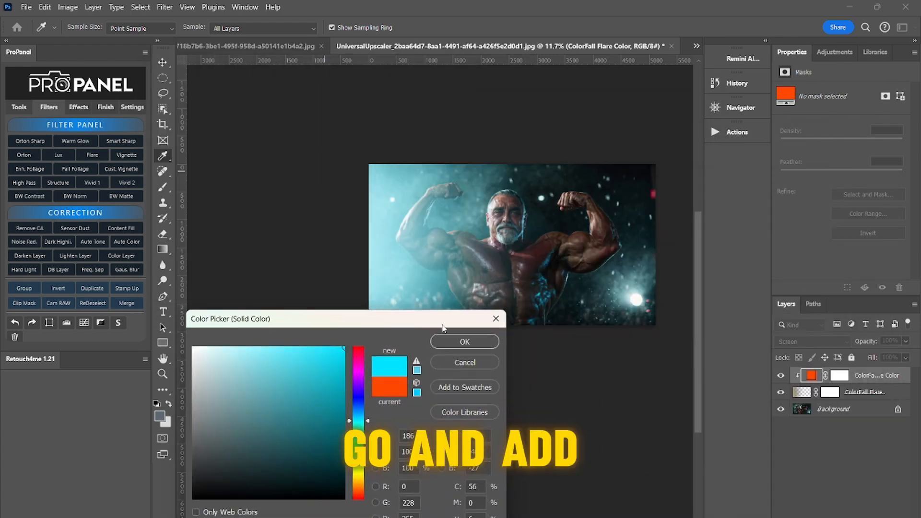
{"action": "left_click", "coordinate": [465, 342]}
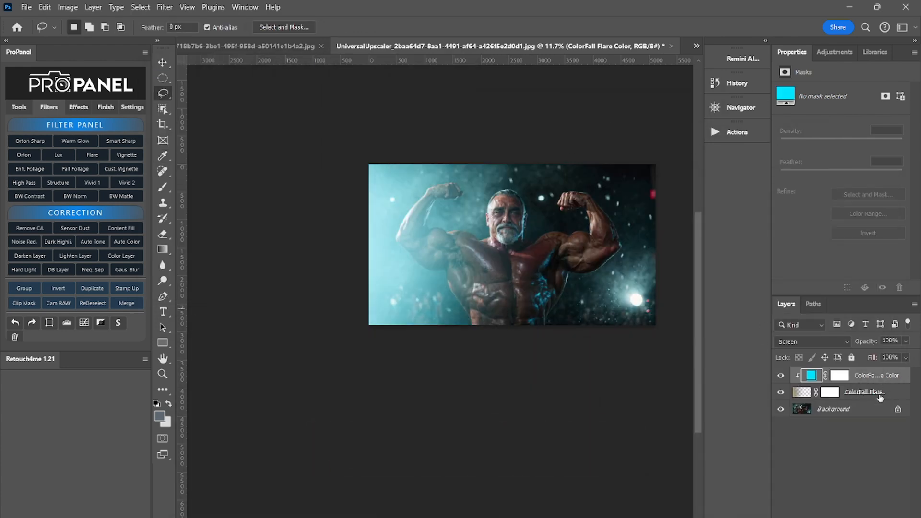
Group the flare and its colour layer, reduce the group's opacity to 61% and flatten the image
{"action": "key", "text": "ctrl+g"}
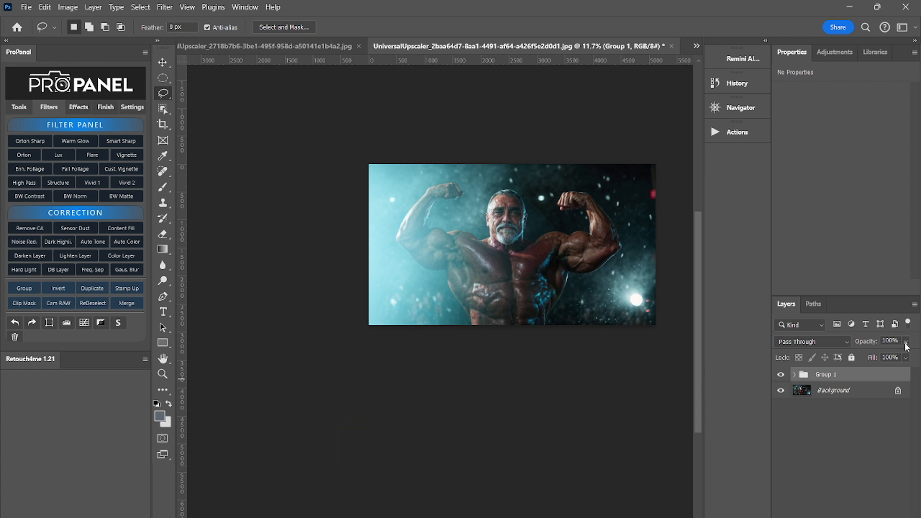
{"action": "left_click_drag", "start_coordinate": [904, 351], "coordinate": [889, 356]}
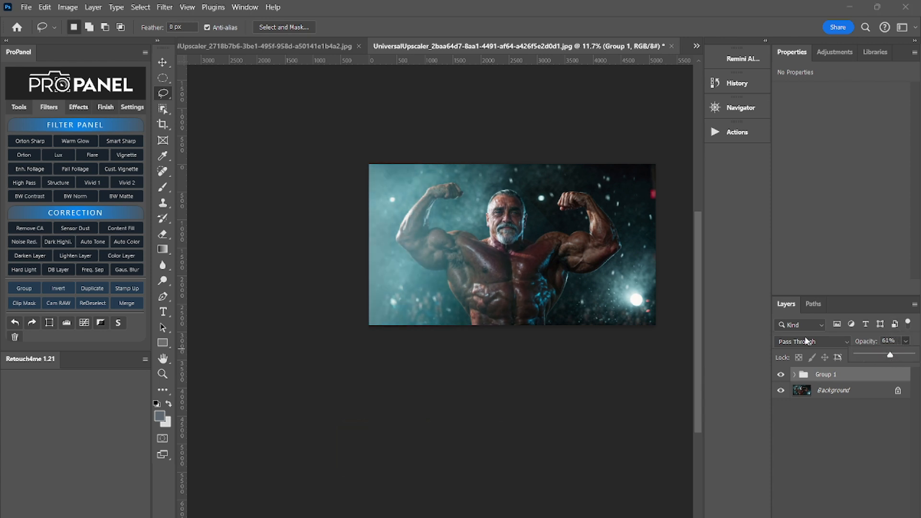
{"action": "key", "text": "ctrl+shift+e"}
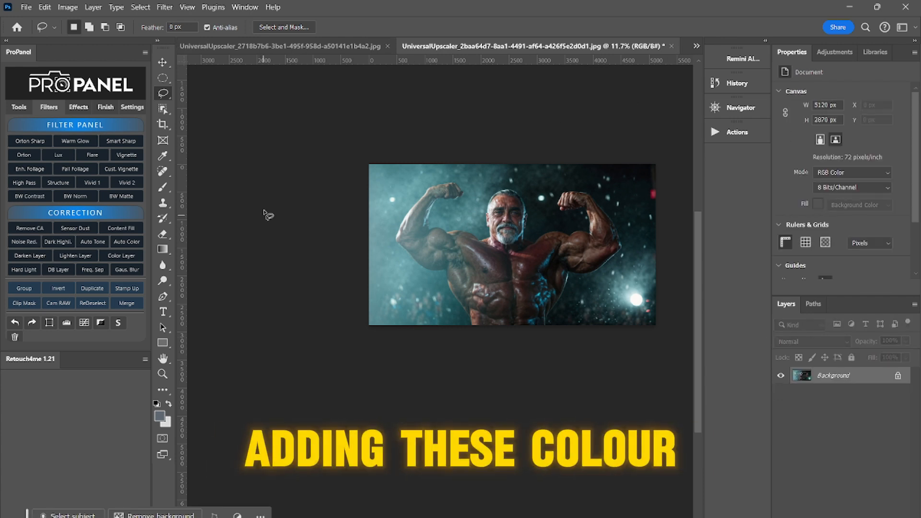
Apply the Structure filter to the flexing image and keep the result as a history snapshot
{"action": "left_click", "coordinate": [59, 183]}
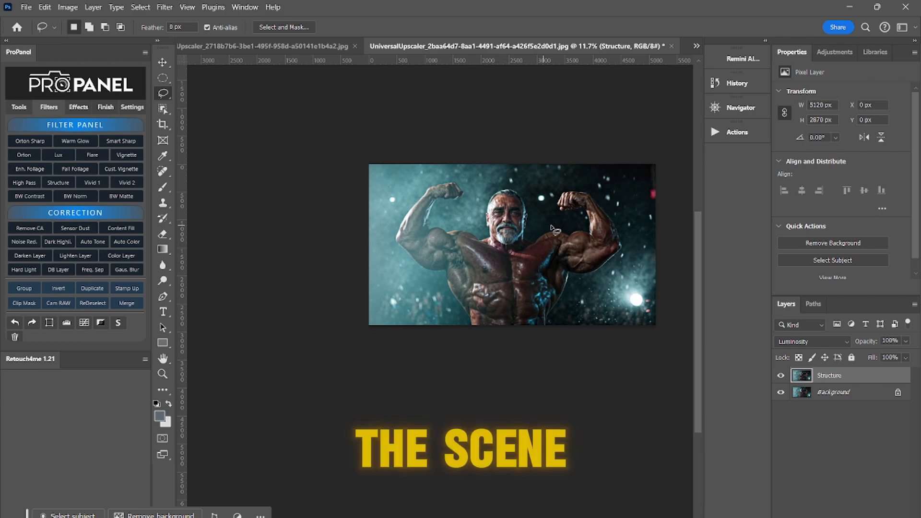
{"action": "left_click_drag", "start_coordinate": [511, 215], "coordinate": [640, 203]}
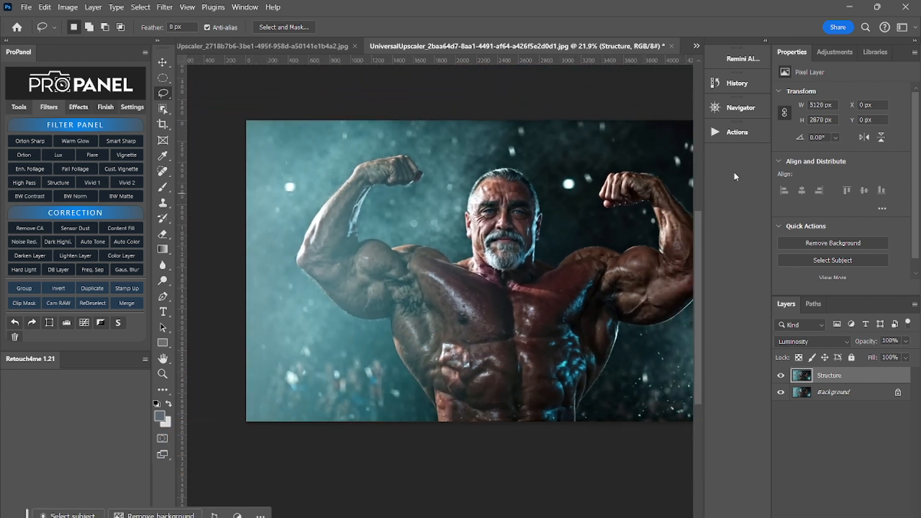
{"action": "left_click", "coordinate": [737, 83]}
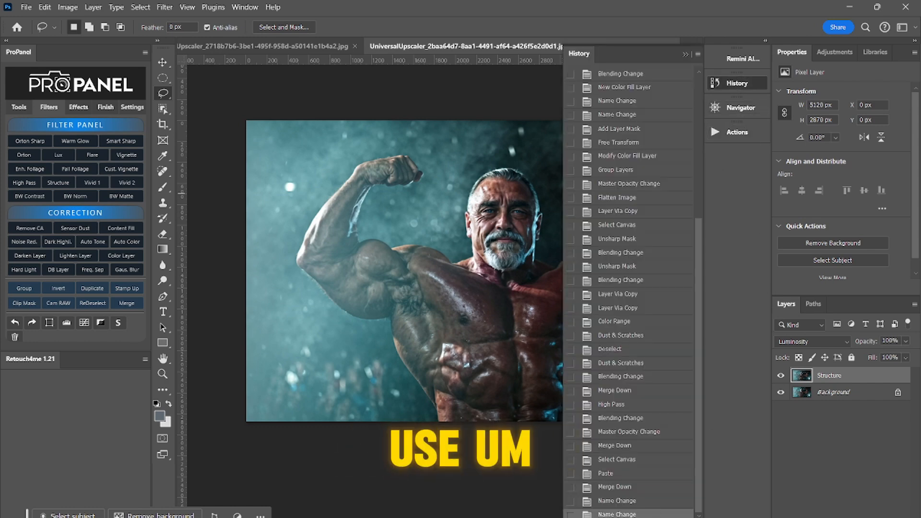
{"action": "scroll", "coordinate": [688, 258], "scroll_direction": "up", "scroll_amount": 10}
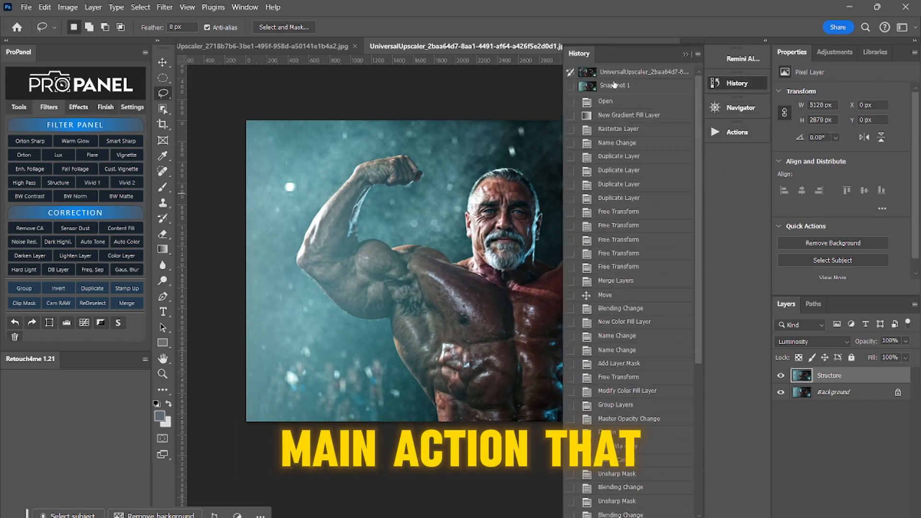
{"action": "left_click", "coordinate": [731, 86]}
Copy the whole brighter version stored in Snapshot 2 and paste it as a layer over the darker Snapshot 1 version
{"action": "key", "text": "ctrl+z"}
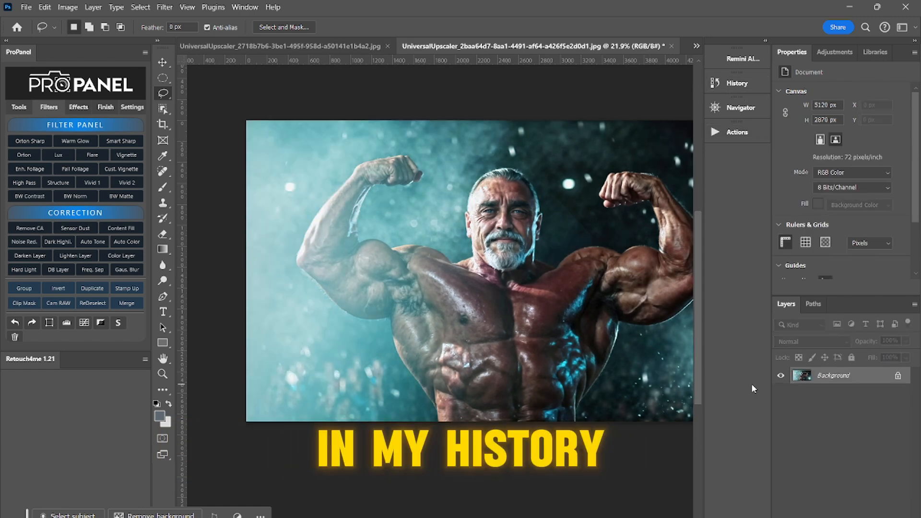
{"action": "scroll", "coordinate": [509, 232], "scroll_direction": "down", "scroll_amount": 3}
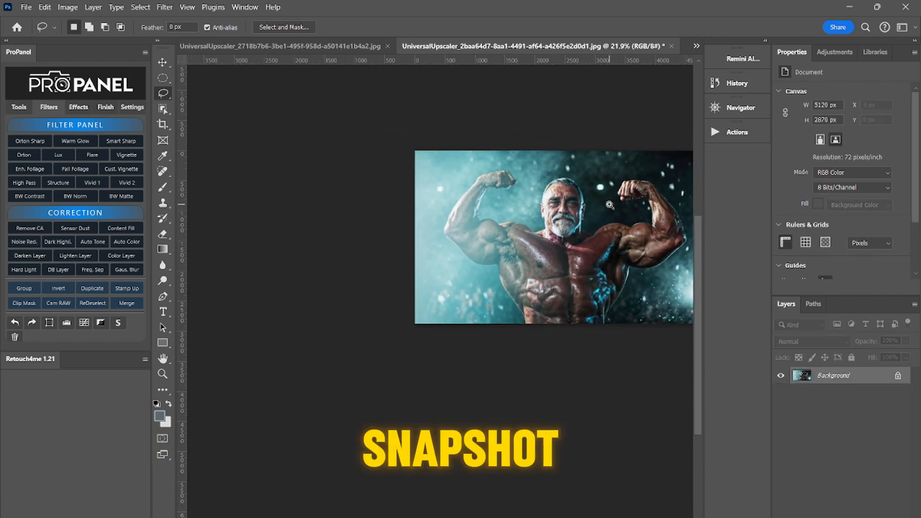
{"action": "scroll", "coordinate": [546, 232], "scroll_direction": "up", "scroll_amount": 2}
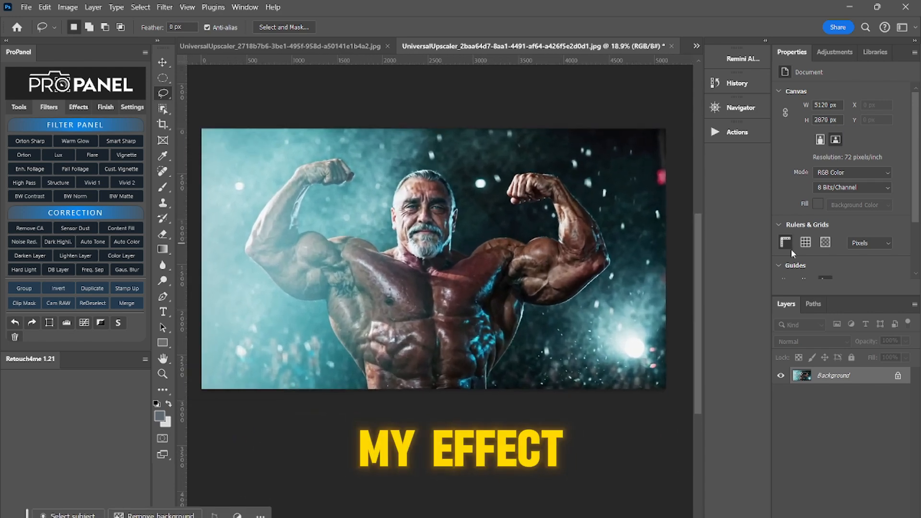
{"action": "left_click", "coordinate": [746, 86]}
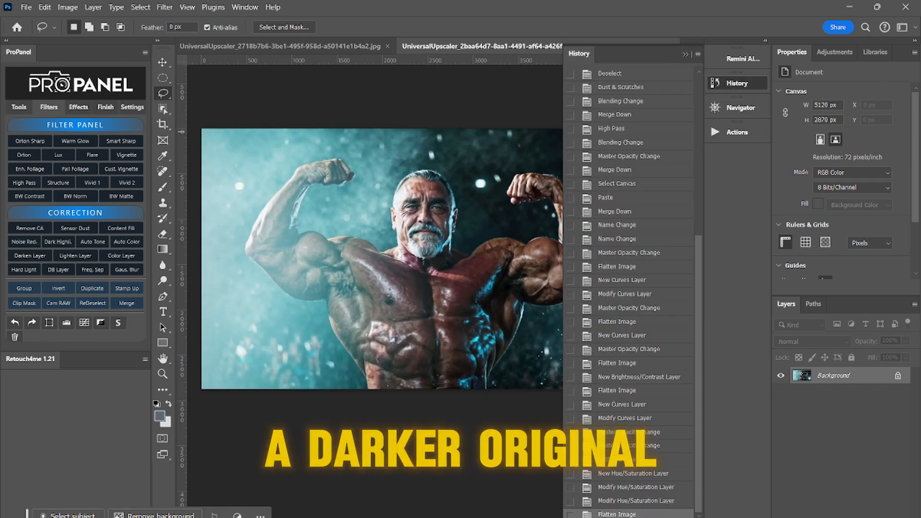
{"action": "left_click_drag", "start_coordinate": [698, 437], "coordinate": [651, 117]}
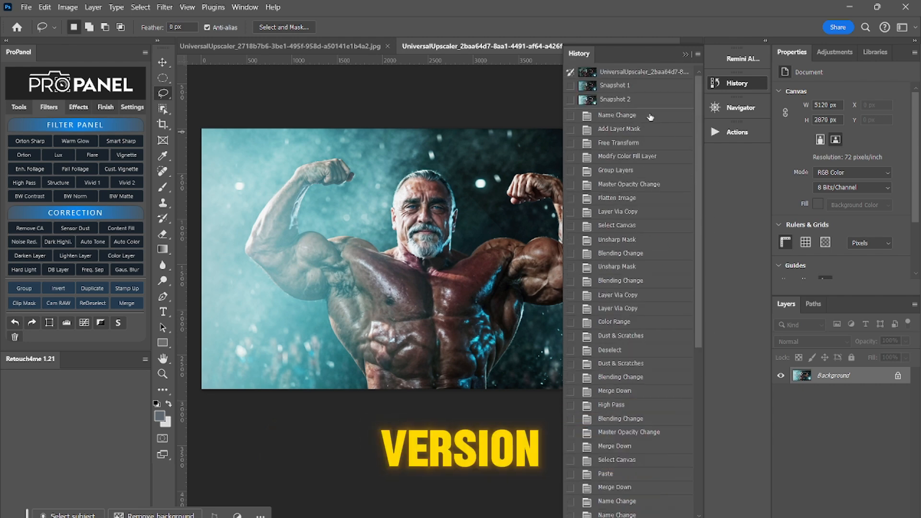
{"action": "left_click", "coordinate": [611, 86]}
{"action": "left_click", "coordinate": [621, 102]}
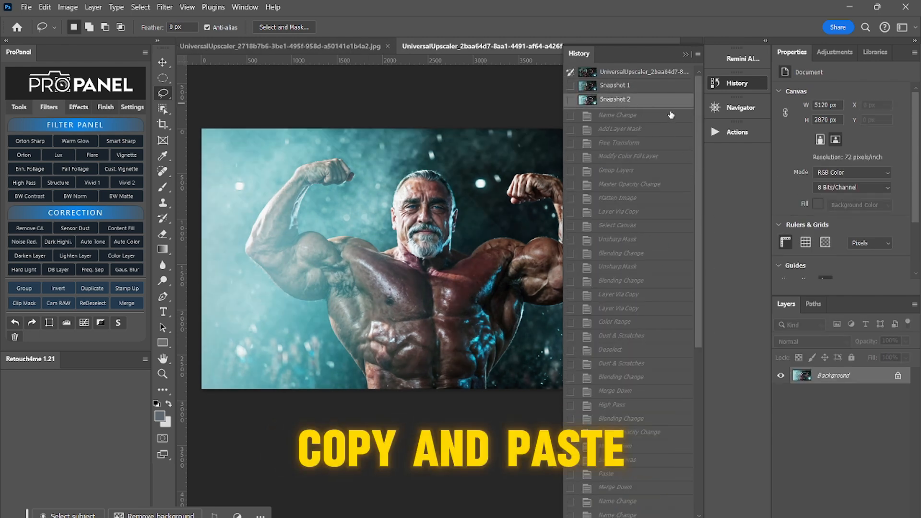
{"action": "key", "text": "ctrl+a"}
{"action": "key", "text": "ctrl+c"}
{"action": "left_click", "coordinate": [648, 89]}
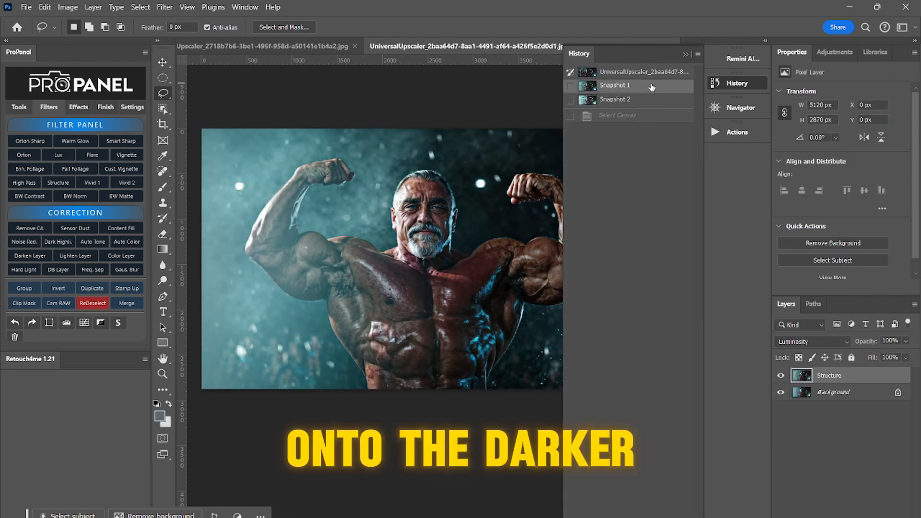
{"action": "key", "text": "ctrl+v"}
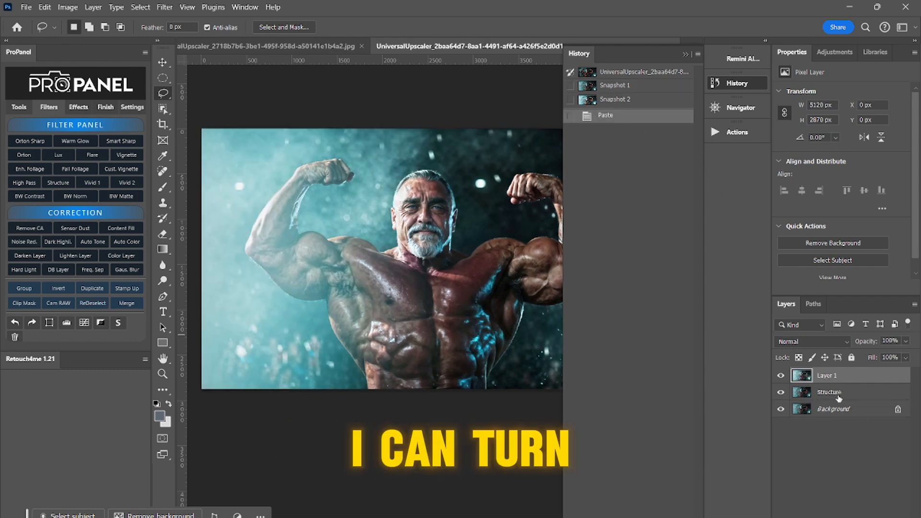
Lower the pasted brighter layer's opacity to 64% and flatten the image
{"action": "left_click", "coordinate": [905, 341]}
{"action": "left_click", "coordinate": [891, 354]}
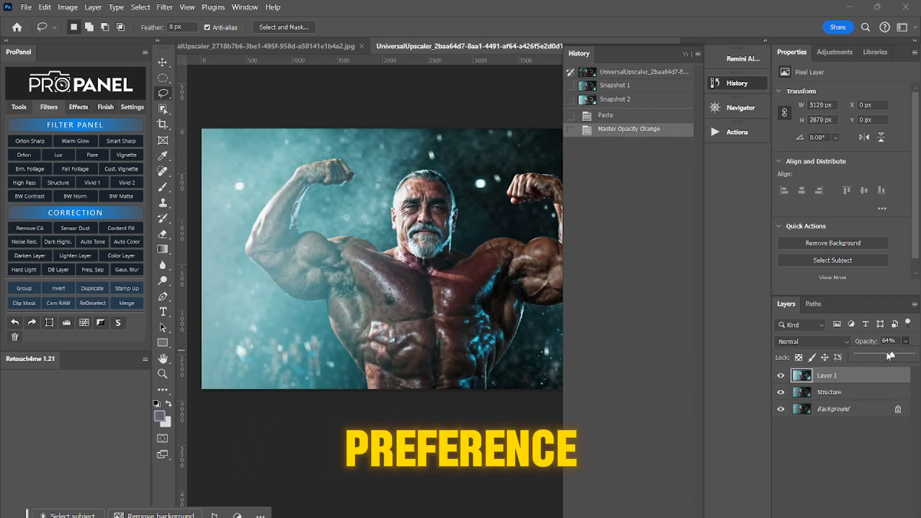
{"action": "key", "text": "ctrl+shift+e"}
Clean up blemishes around the flexing man's head and upper body with the Spot Healing Brush at size 100
{"action": "left_click_drag", "start_coordinate": [484, 219], "coordinate": [527, 202]}
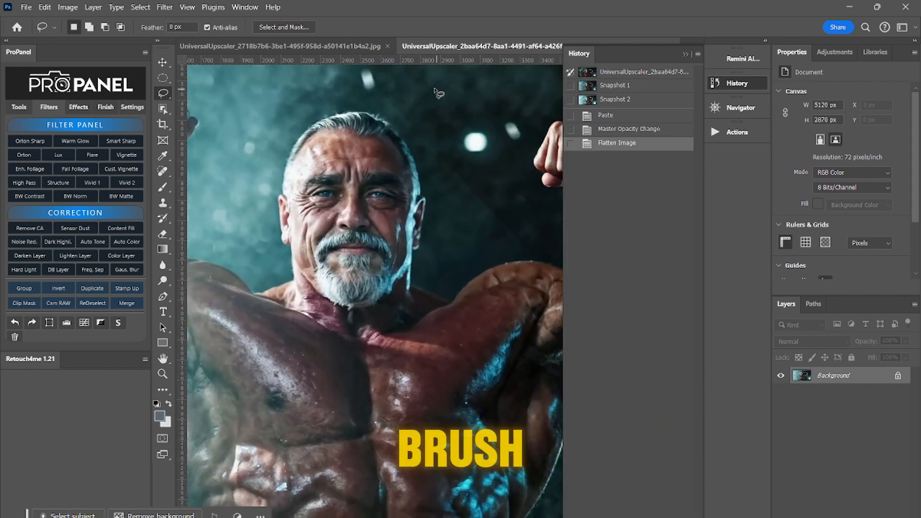
{"action": "key", "text": "j"}
{"action": "left_click_drag", "start_coordinate": [527, 251], "coordinate": [379, 89]}
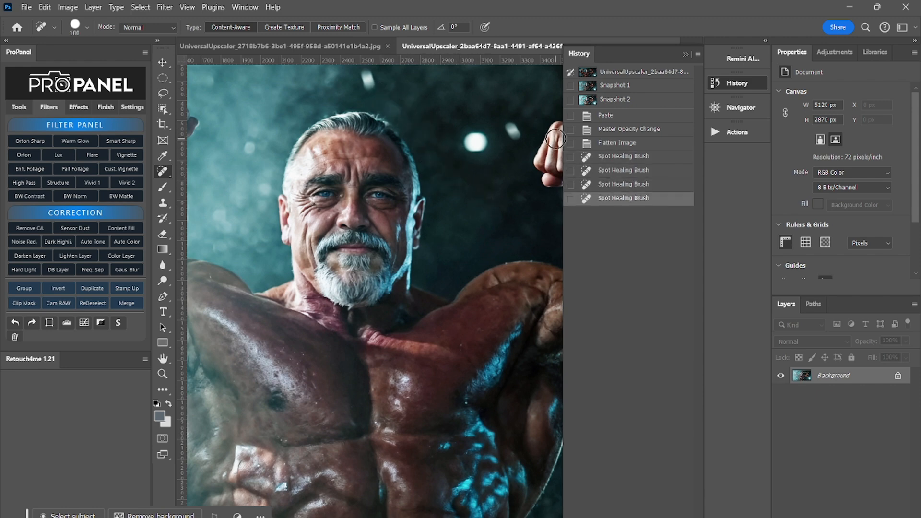
Switch to full-screen view and remove the red light at the image's right edge with the Spot Healing Brush at size 600
{"action": "scroll", "coordinate": [507, 110], "scroll_direction": "down", "scroll_amount": 9}
{"action": "left_click_drag", "start_coordinate": [504, 124], "coordinate": [427, 182]}
{"action": "left_click", "coordinate": [747, 83]}
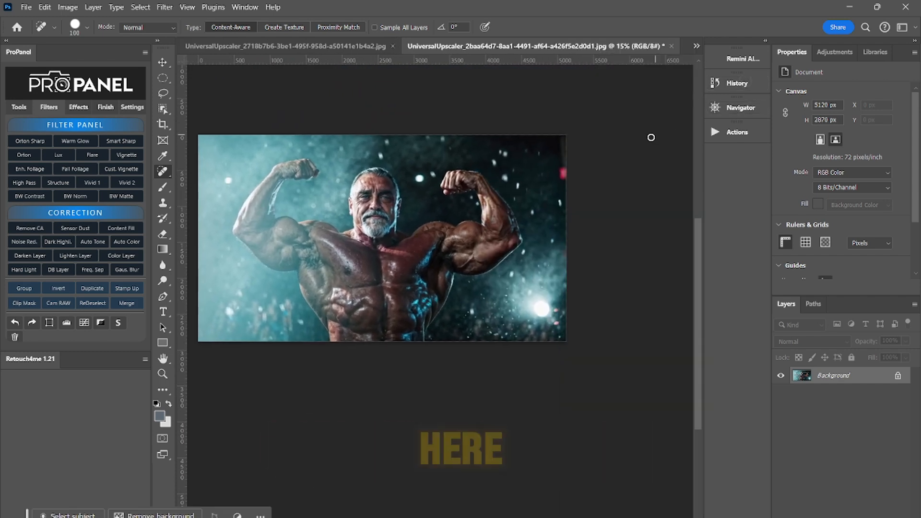
{"action": "key", "text": "f"}
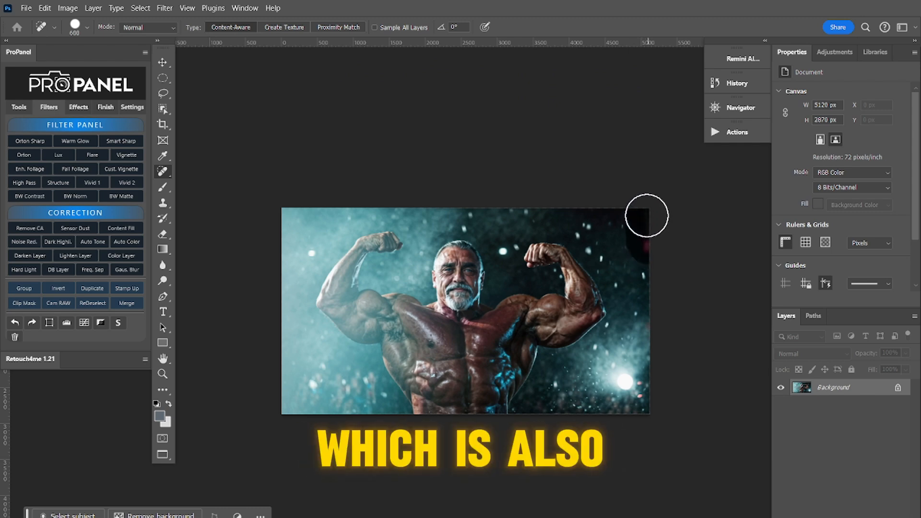
{"action": "key", "text": "bracketright"}
{"action": "key", "text": "bracketright"}
{"action": "key", "text": "bracketright"}
Group the Curves, Brightness/Contrast, Color Fill and Color Balance layers and open the group's opacity setting
{"action": "left_click_drag", "start_coordinate": [531, 273], "coordinate": [566, 256]}
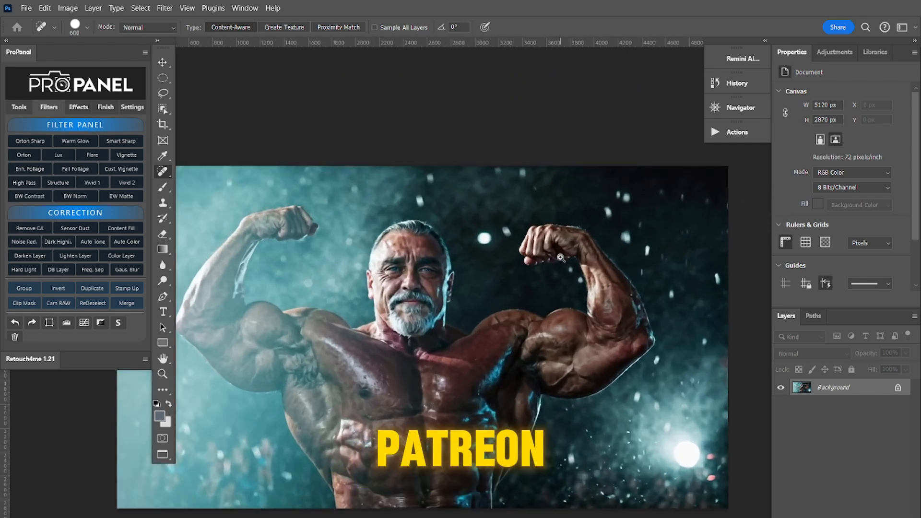
{"action": "left_click_drag", "start_coordinate": [491, 266], "coordinate": [555, 230]}
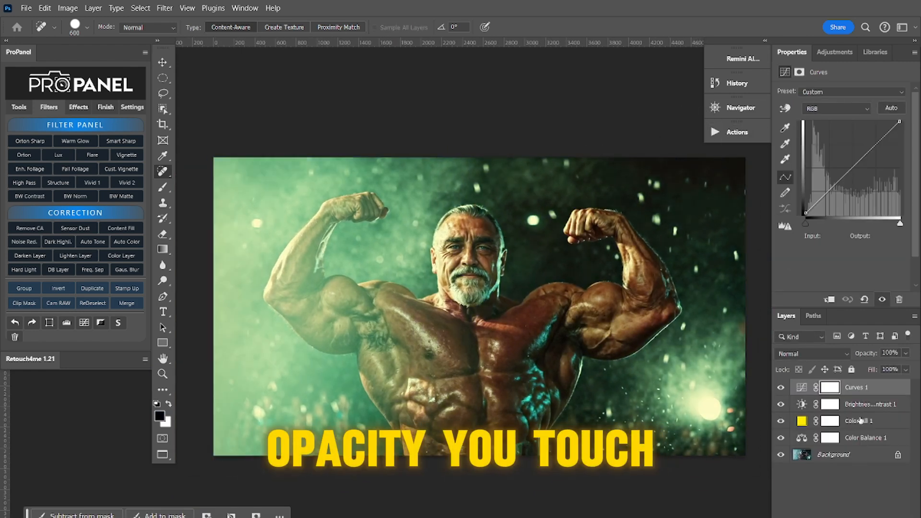
{"action": "left_click", "coordinate": [874, 441], "text": "shift"}
{"action": "key", "text": "ctrl+g"}
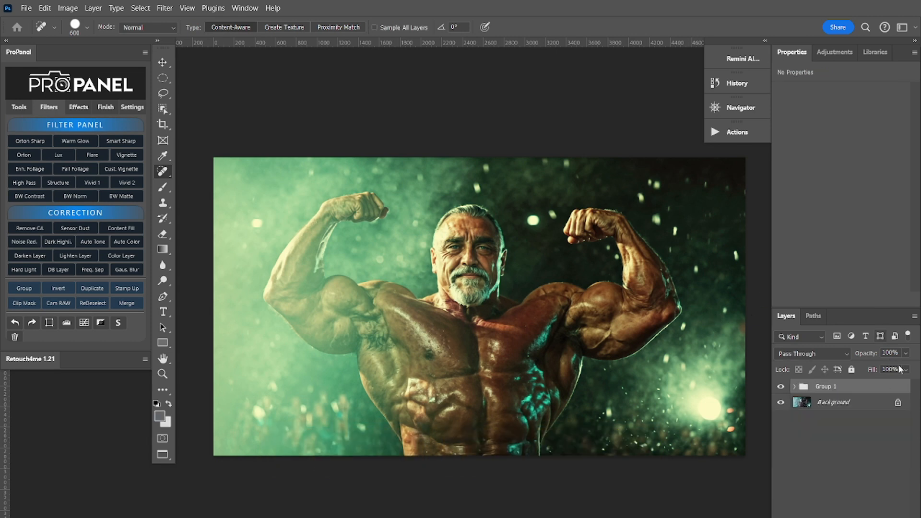
{"action": "left_click", "coordinate": [906, 353]}
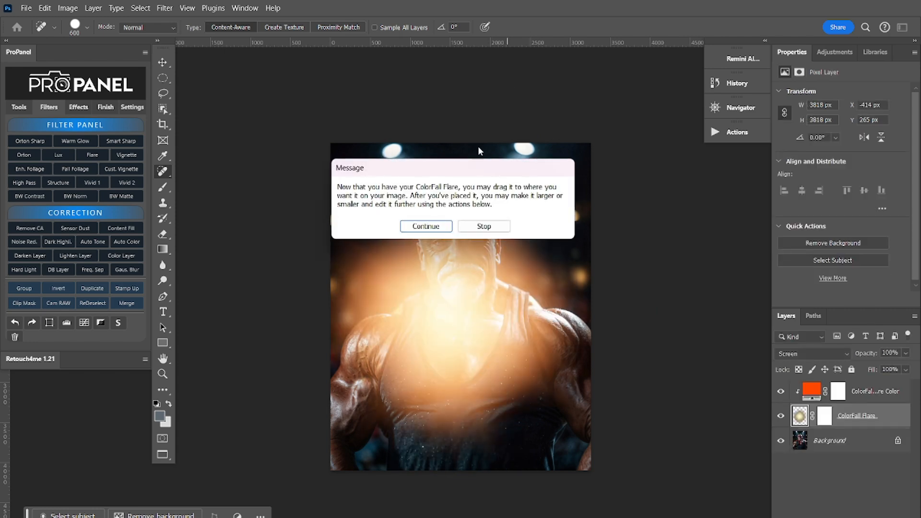
Keep the ColorFall Flare in the vest portrait, enlarge it to about 182% and move its glow over the upper-left background
{"action": "left_click", "coordinate": [430, 228]}
{"action": "left_click", "coordinate": [430, 228]}
{"action": "key", "text": "ctrl+t"}
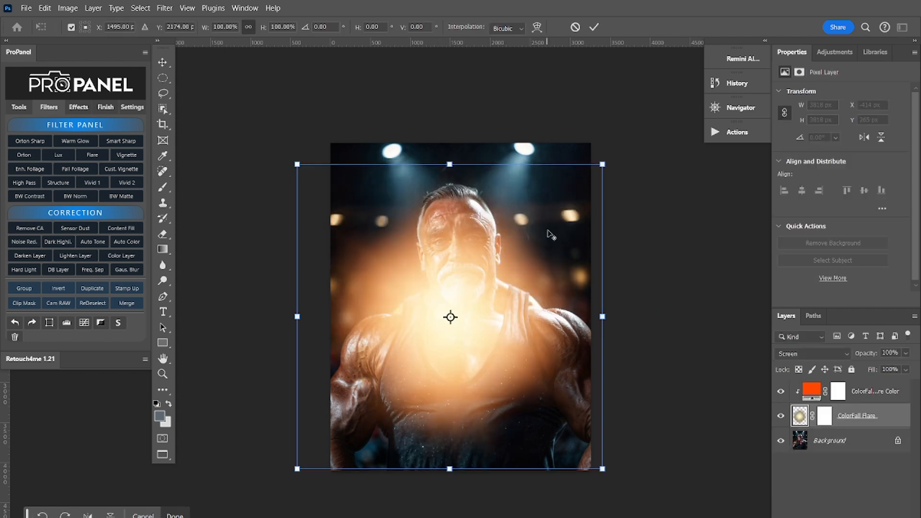
{"action": "left_click_drag", "start_coordinate": [604, 163], "coordinate": [712, 45]}
{"action": "left_click_drag", "start_coordinate": [518, 250], "coordinate": [311, 115]}
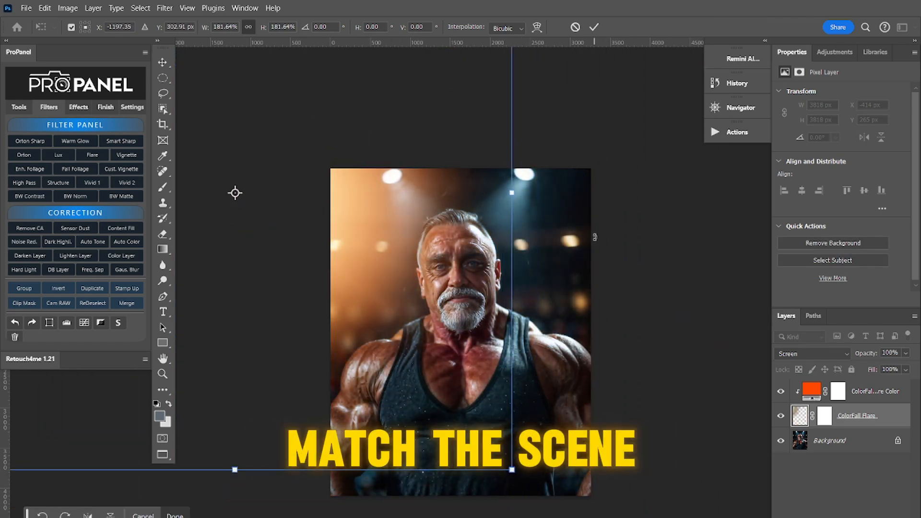
{"action": "key", "text": "Return"}
Accept the flare's placement and recolour it purple, RGB 96, 0, 255 (hue 263°)
{"action": "key", "text": "j"}
{"action": "left_click", "coordinate": [817, 391]}
{"action": "double_click", "coordinate": [817, 391]}
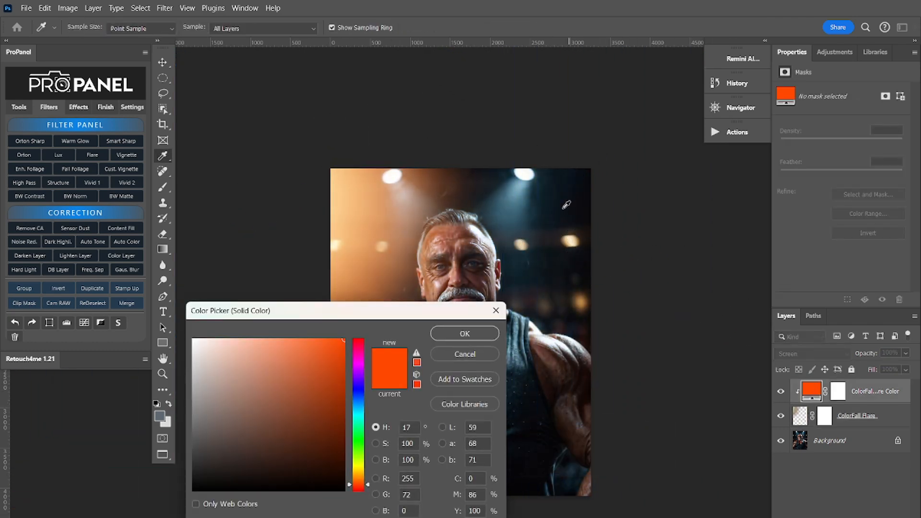
{"action": "mouse_move", "coordinate": [360, 390]}
{"action": "left_mouse_down"}
{"action": "mouse_move", "coordinate": [361, 365]}
{"action": "mouse_move", "coordinate": [361, 381]}
{"action": "left_mouse_up"}
{"action": "left_click", "coordinate": [468, 335]}
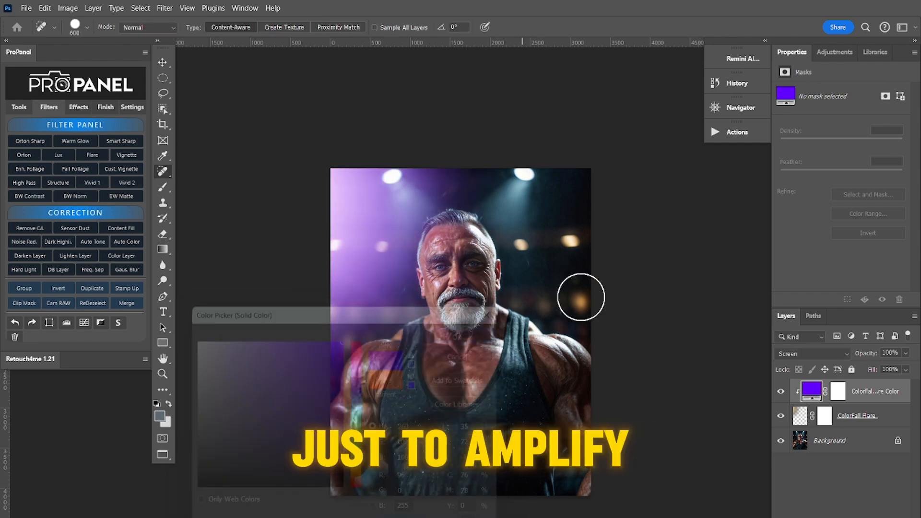
Duplicate the purple flare with its colour layer and place the copy over the background on the man's other side
{"action": "left_click", "coordinate": [874, 417], "text": "shift"}
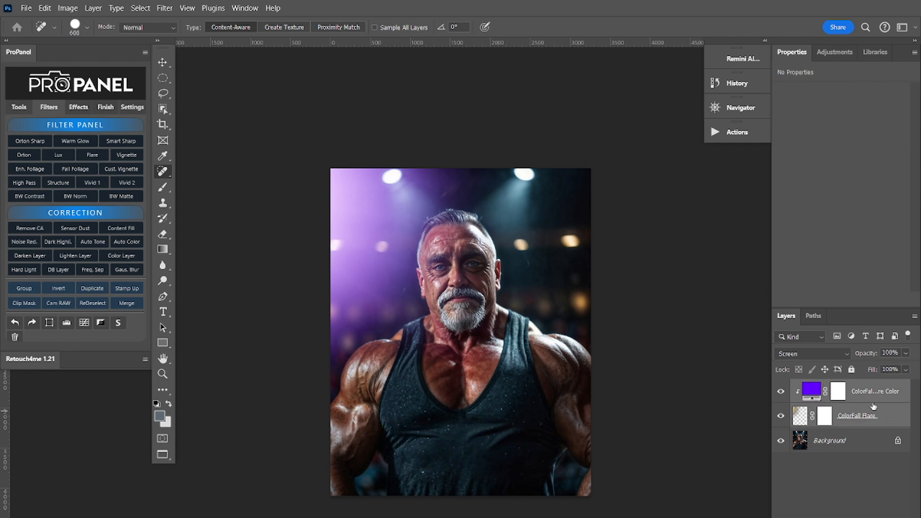
{"action": "key", "text": "ctrl+j"}
{"action": "key", "text": "ctrl+t"}
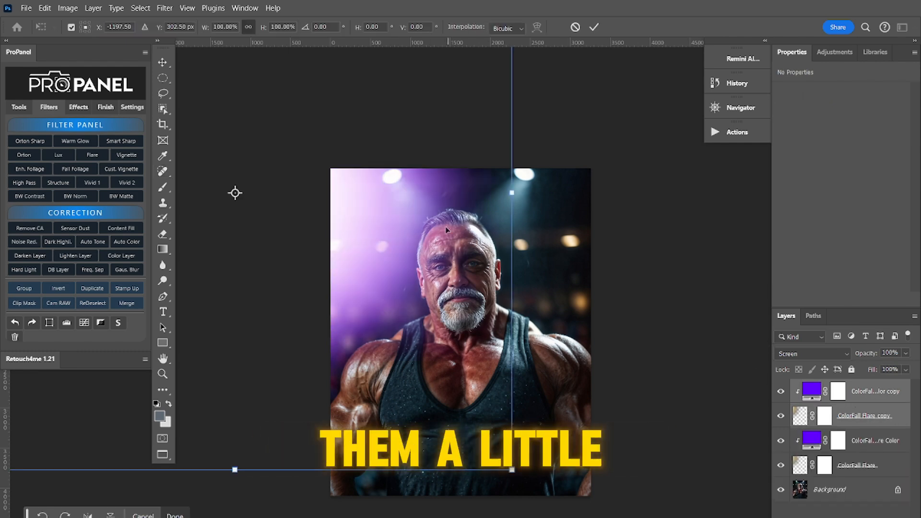
{"action": "left_click_drag", "start_coordinate": [393, 250], "coordinate": [856, 288]}
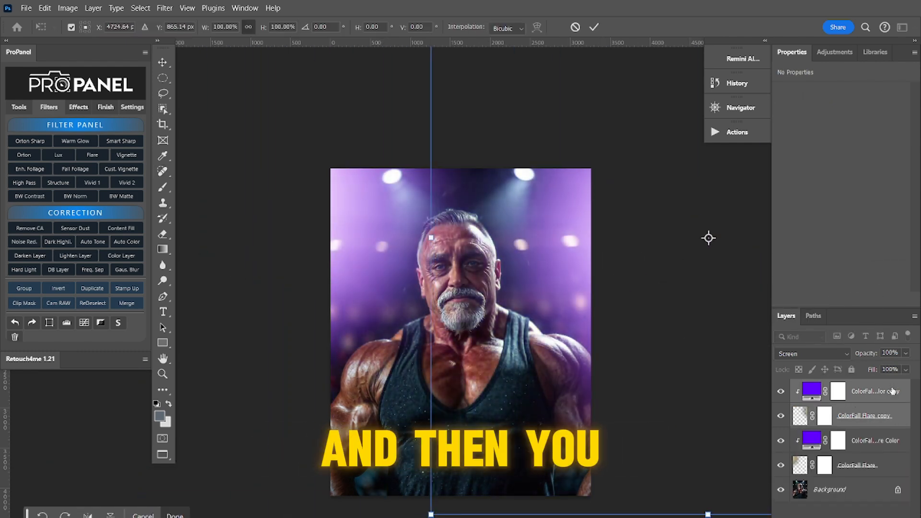
{"action": "key", "text": "Return"}
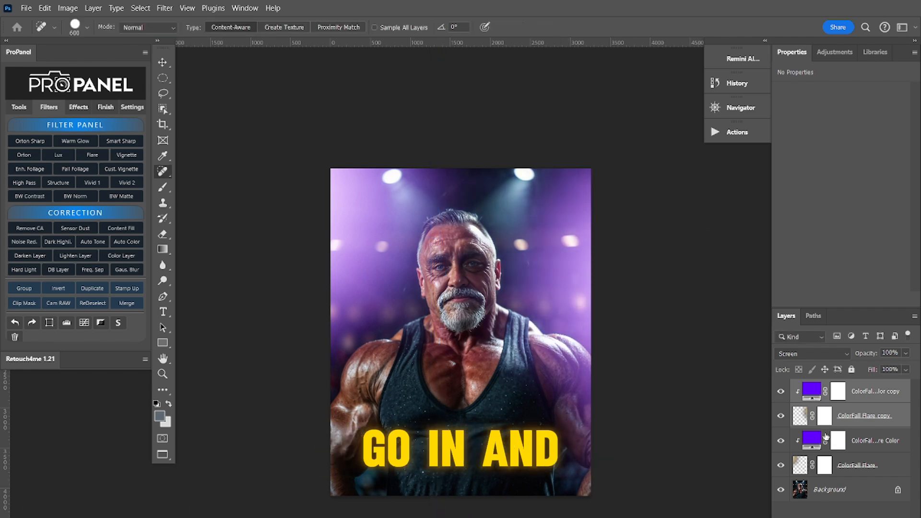
Recolour the duplicated flare turquoise, RGB 0, 255, 234 (hue 175°)
{"action": "double_click", "coordinate": [809, 392]}
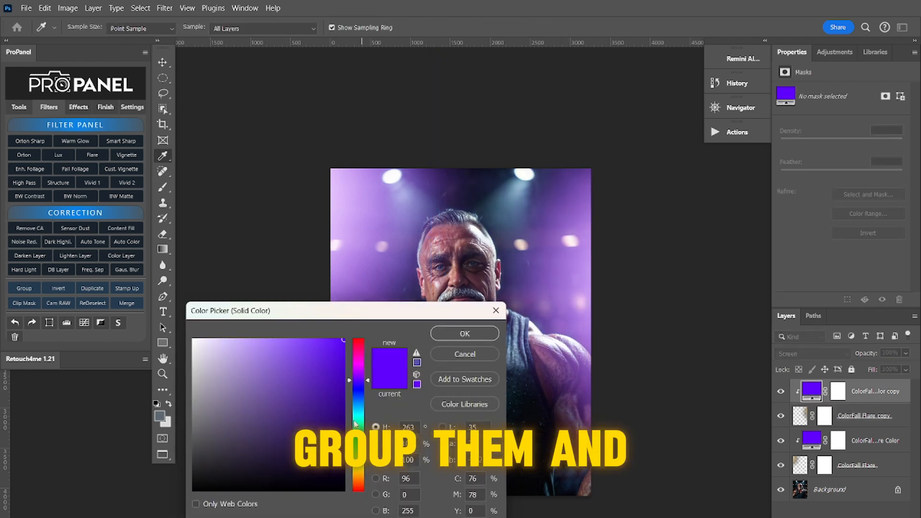
{"action": "left_click", "coordinate": [356, 424]}
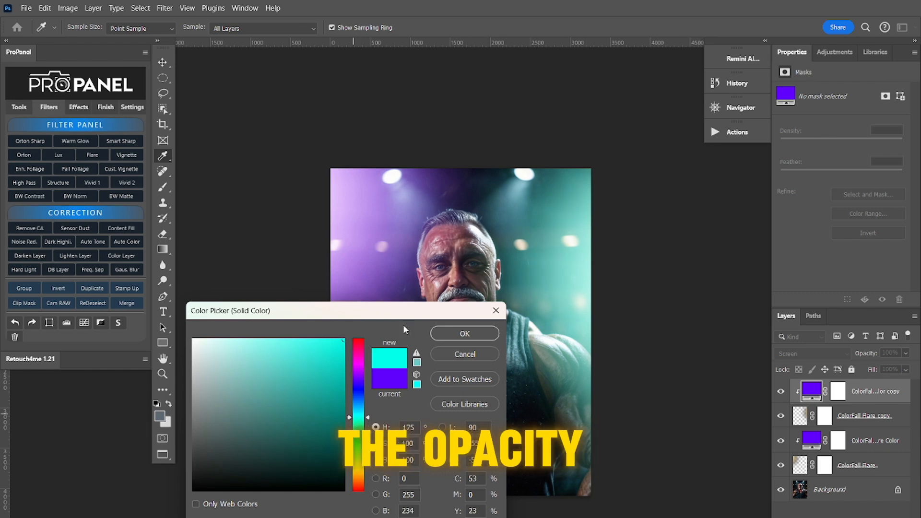
{"action": "left_click", "coordinate": [469, 339]}
Group the four flare and colour layers at 62% opacity and flatten the image
{"action": "left_click", "coordinate": [891, 472], "text": "shift"}
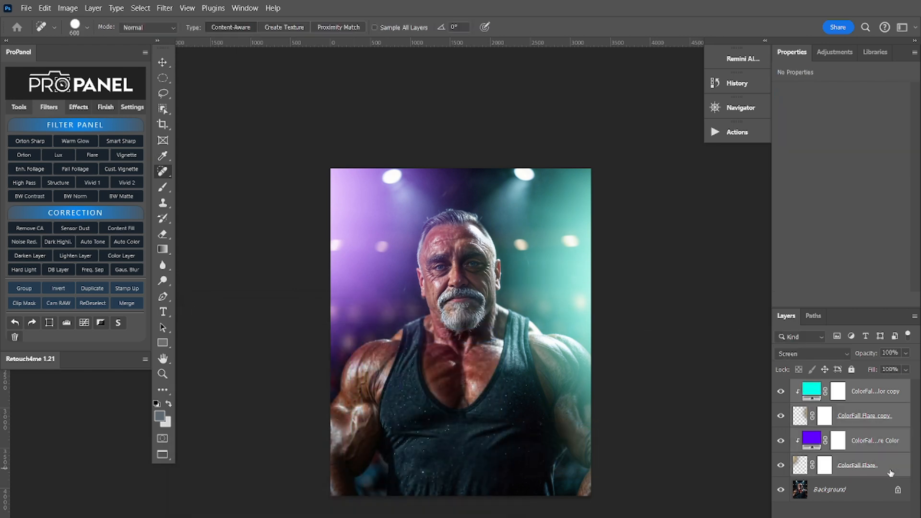
{"action": "key", "text": "ctrl+g"}
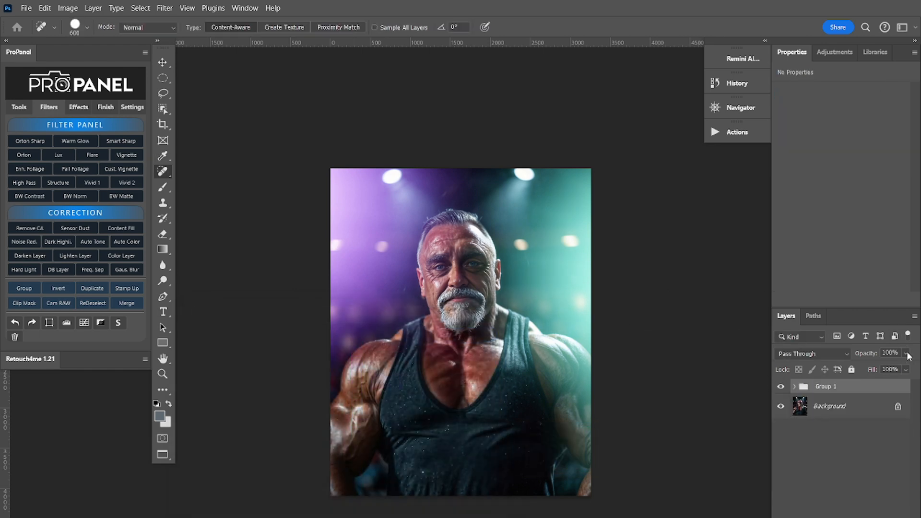
{"action": "left_click_drag", "start_coordinate": [907, 355], "coordinate": [891, 368]}
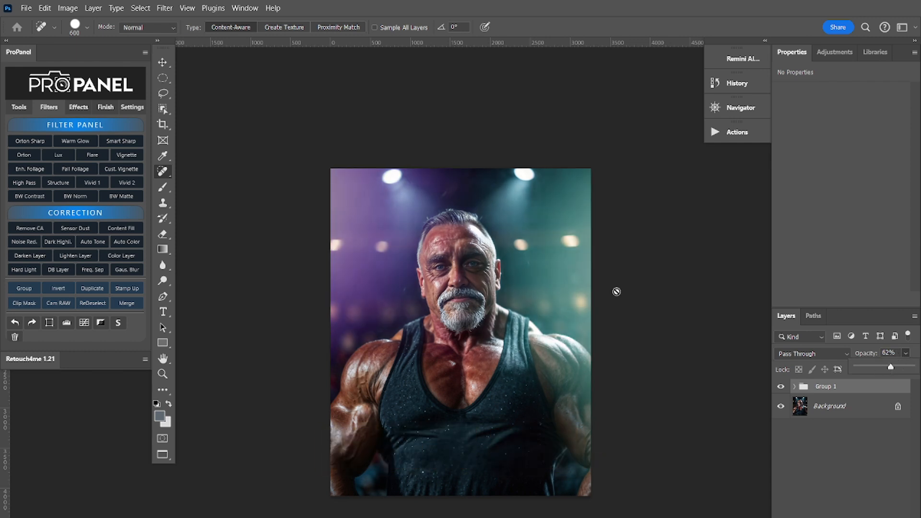
{"action": "left_click", "coordinate": [575, 199]}
{"action": "key", "text": "ctrl+shift+e"}
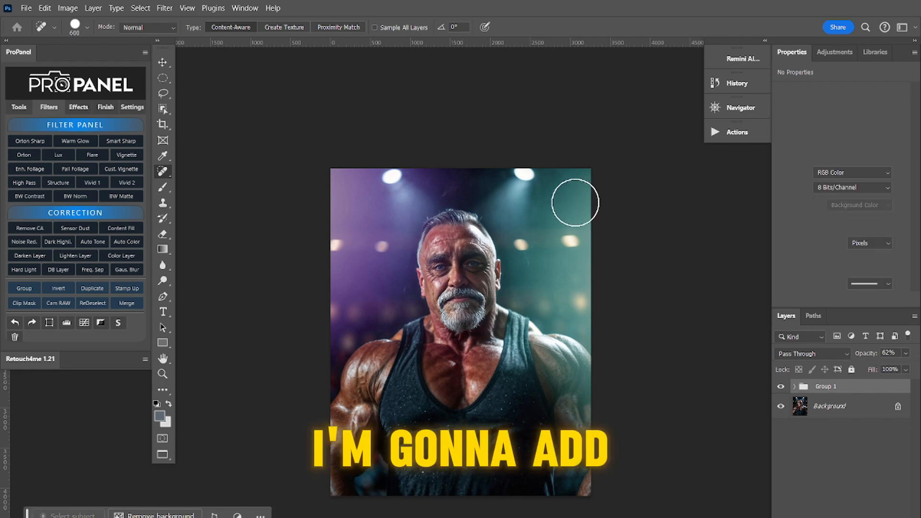
Apply the Structure filter effect to the flattened vest portrait
{"action": "left_click", "coordinate": [56, 183]}
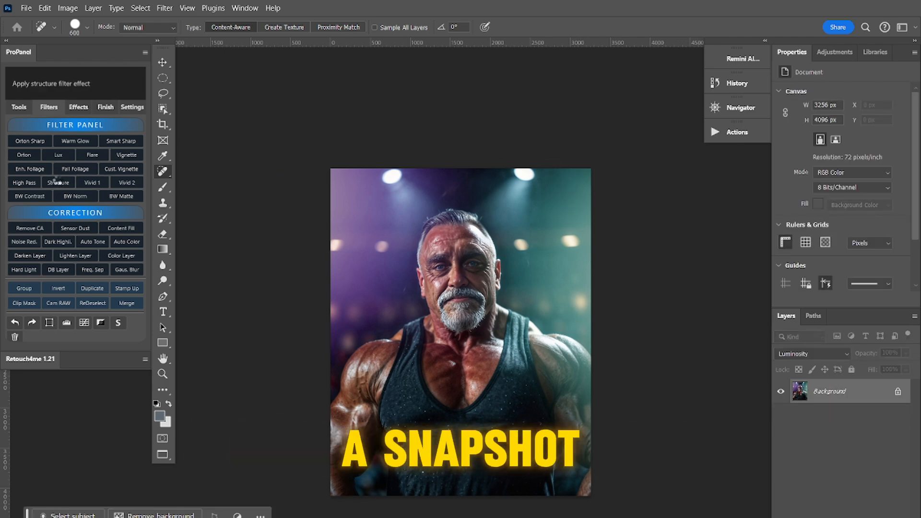
{"action": "left_click", "coordinate": [737, 83]}
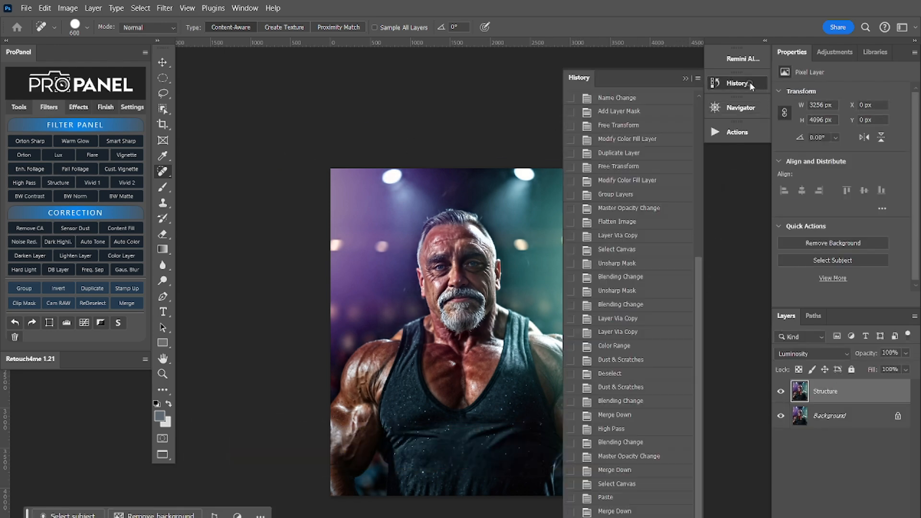
{"action": "left_click", "coordinate": [753, 85]}
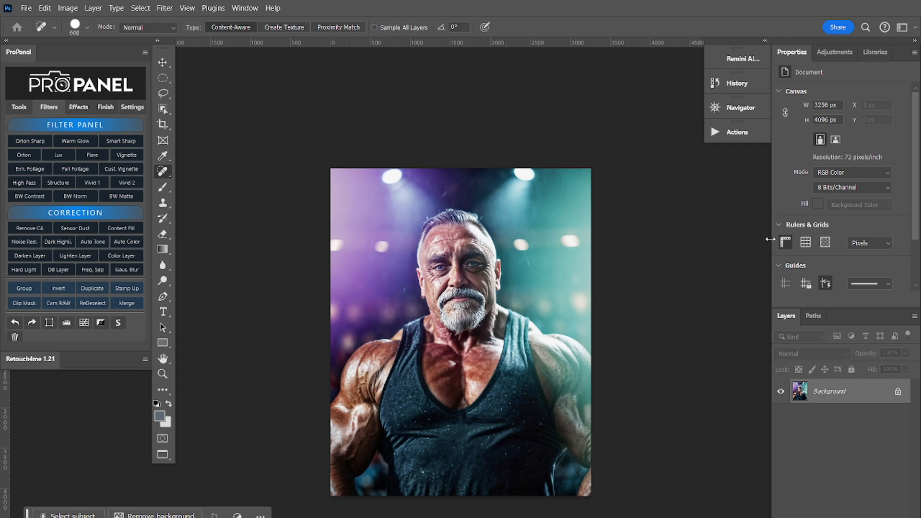
Copy the whole image from Snapshot 2 and paste it as a new layer over Snapshot 1
{"action": "left_click", "coordinate": [743, 81]}
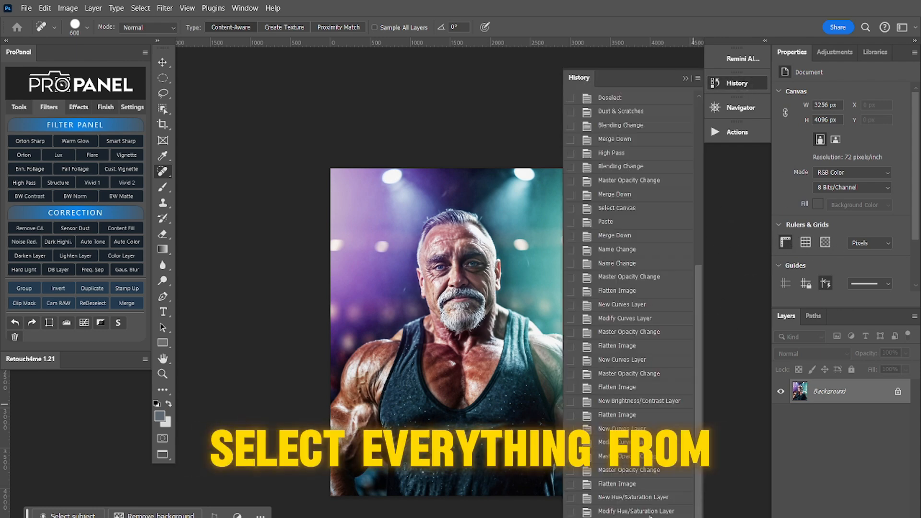
{"action": "left_click_drag", "start_coordinate": [696, 283], "coordinate": [721, 85]}
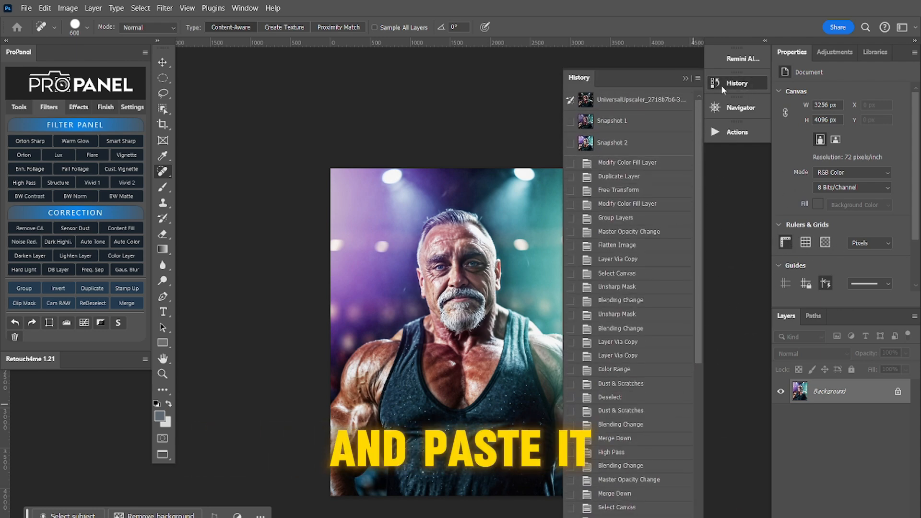
{"action": "left_click", "coordinate": [620, 128]}
{"action": "left_click", "coordinate": [621, 147]}
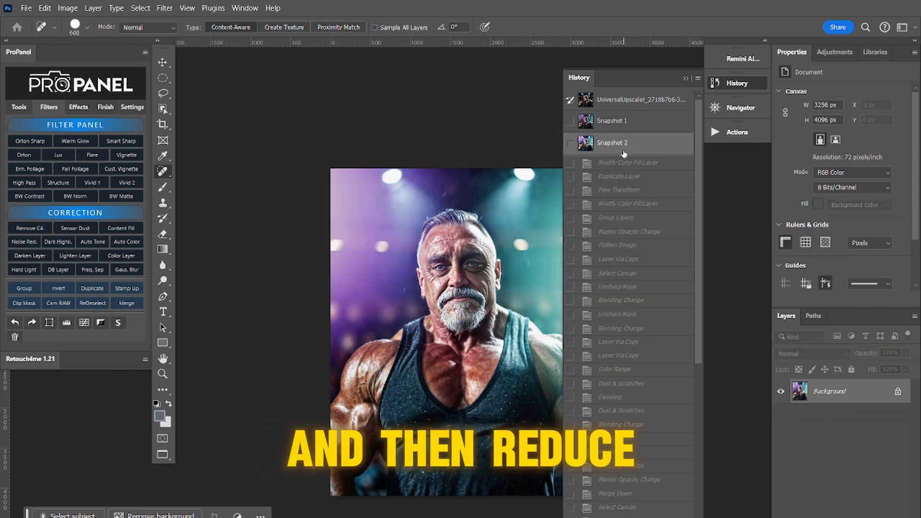
{"action": "key", "text": "ctrl+a"}
{"action": "left_click", "coordinate": [645, 130]}
{"action": "key", "text": "ctrl+v"}
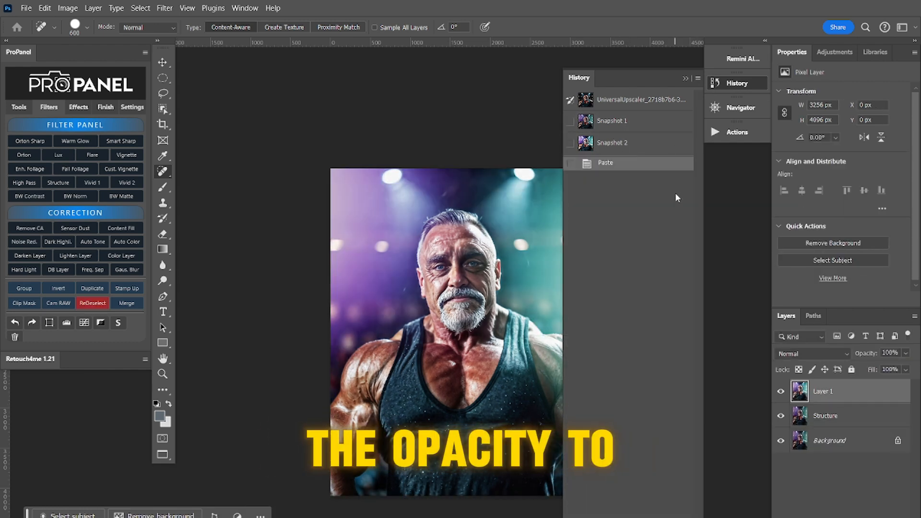
Lower the pasted layer's opacity to 73% and flatten the image
{"action": "left_click", "coordinate": [906, 353]}
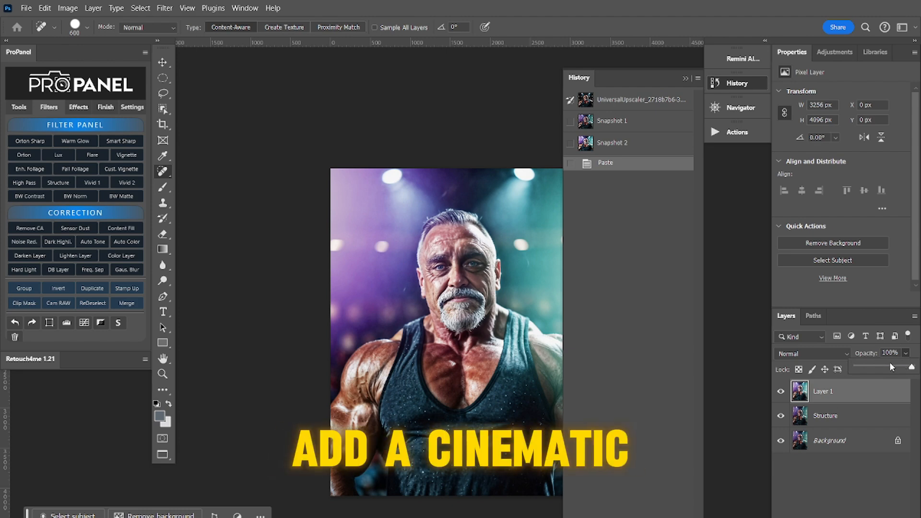
{"action": "left_click", "coordinate": [892, 366]}
{"action": "left_click", "coordinate": [745, 270]}
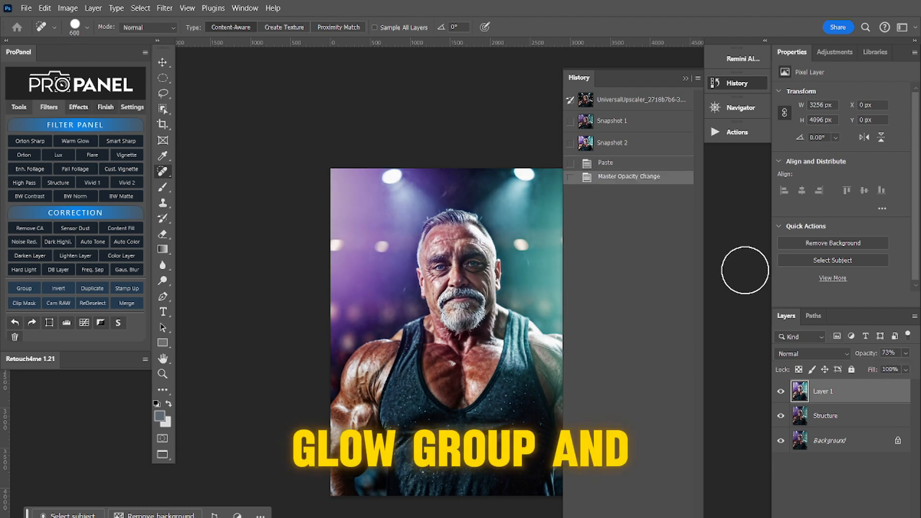
{"action": "key", "text": "ctrl+shift+e"}
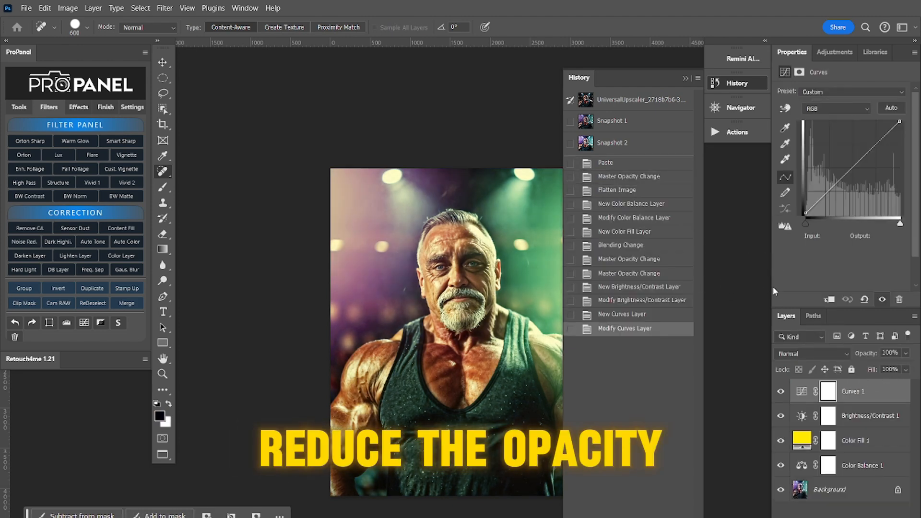
Group the Curves, Brightness/Contrast, Color Fill and Color Balance layers at 58% opacity and flatten the image
{"action": "left_click", "coordinate": [871, 462], "text": "shift"}
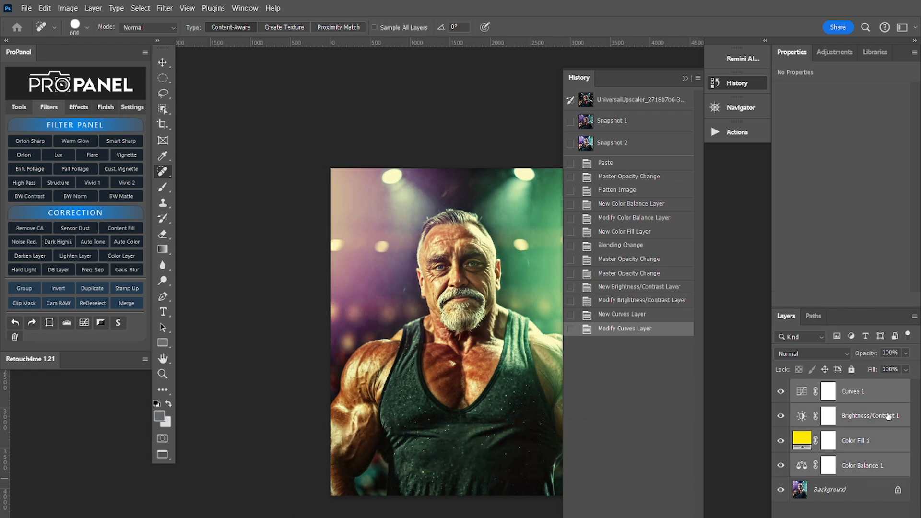
{"action": "key", "text": "ctrl+g"}
{"action": "left_click", "coordinate": [905, 354]}
{"action": "left_click_drag", "start_coordinate": [914, 366], "coordinate": [893, 367]}
{"action": "key", "text": "ctrl+shift+e"}
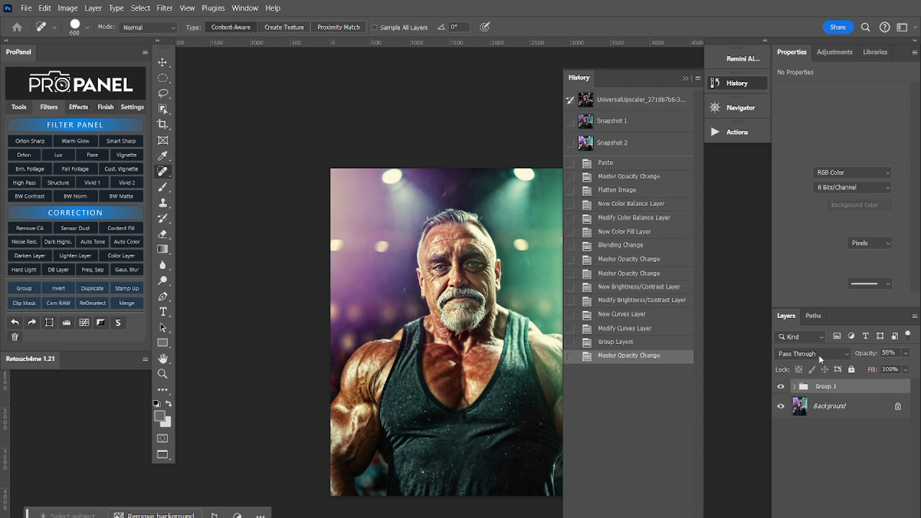
Try the Auto Color and Auto Tone corrections on the portrait, and delete both correction layers
{"action": "left_click", "coordinate": [123, 244]}
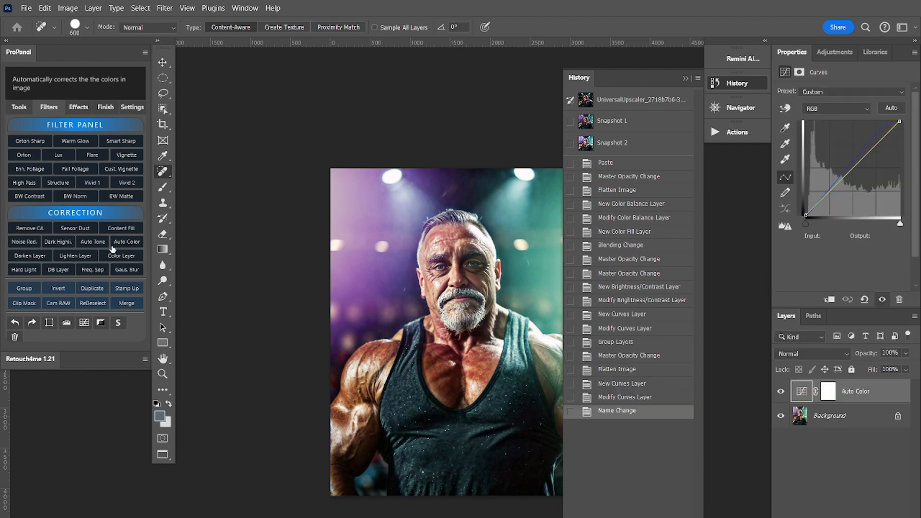
{"action": "left_click", "coordinate": [94, 244]}
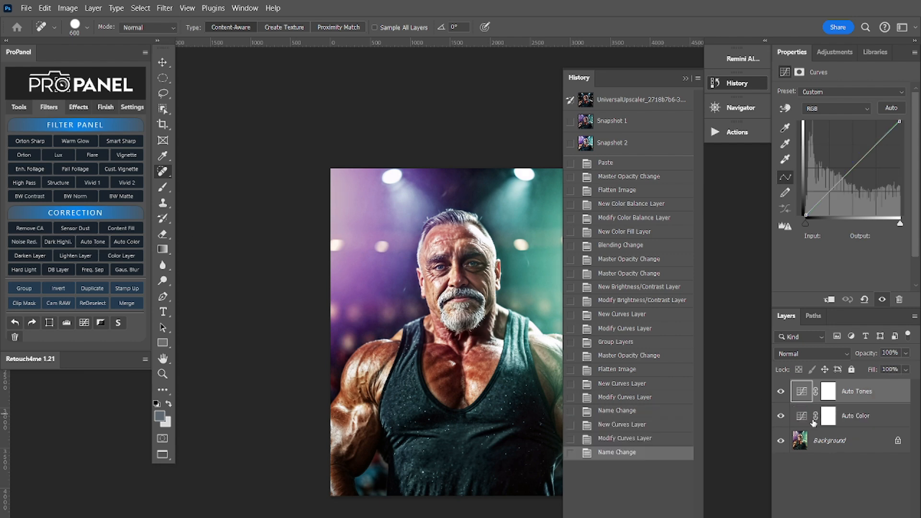
{"action": "left_click", "coordinate": [781, 391]}
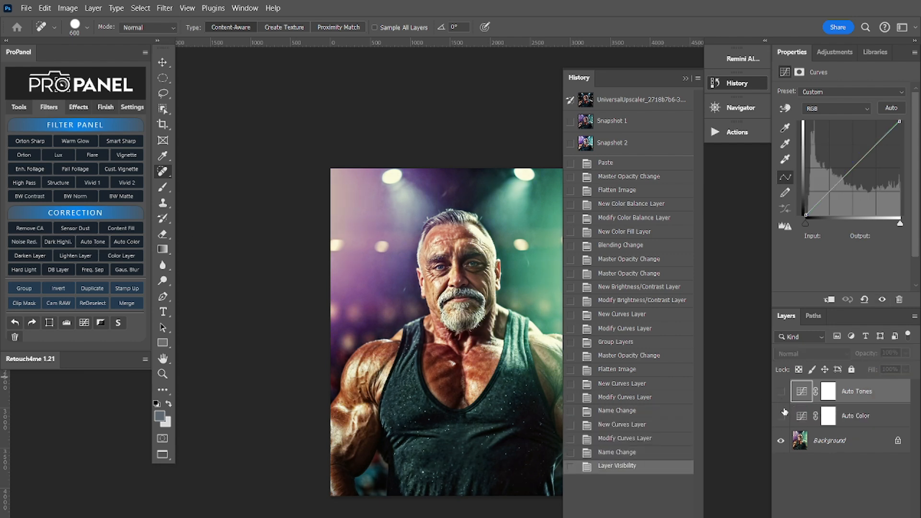
{"action": "left_click", "coordinate": [781, 391]}
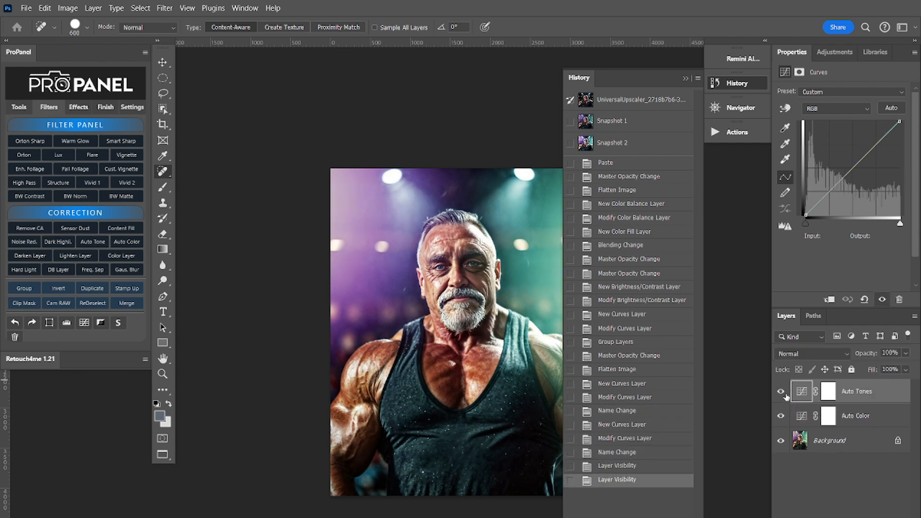
{"action": "left_click", "coordinate": [889, 417], "text": "shift"}
{"action": "key", "text": "Delete"}
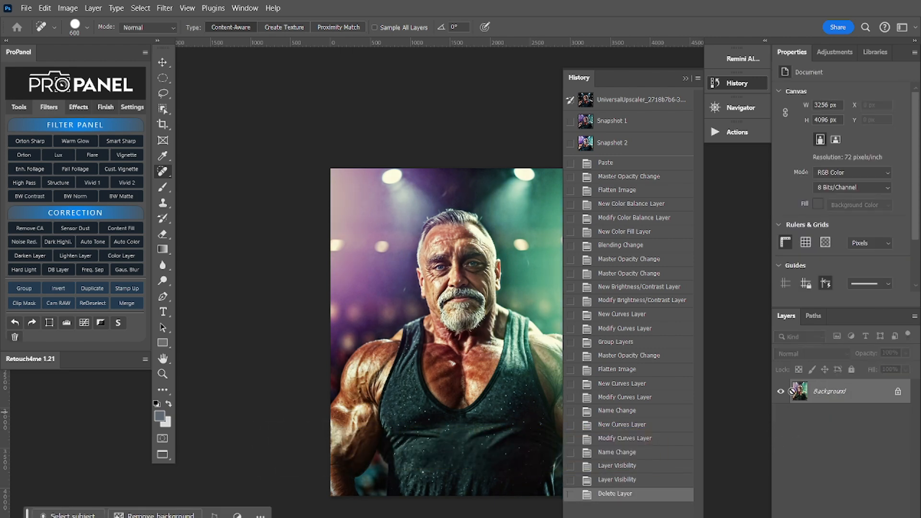
Shift the portrait's midtones to +29 toward blue and slightly toward cyan with Color Balance
{"action": "key", "text": "ctrl+b"}
{"action": "left_click_drag", "start_coordinate": [627, 200], "coordinate": [646, 197]}
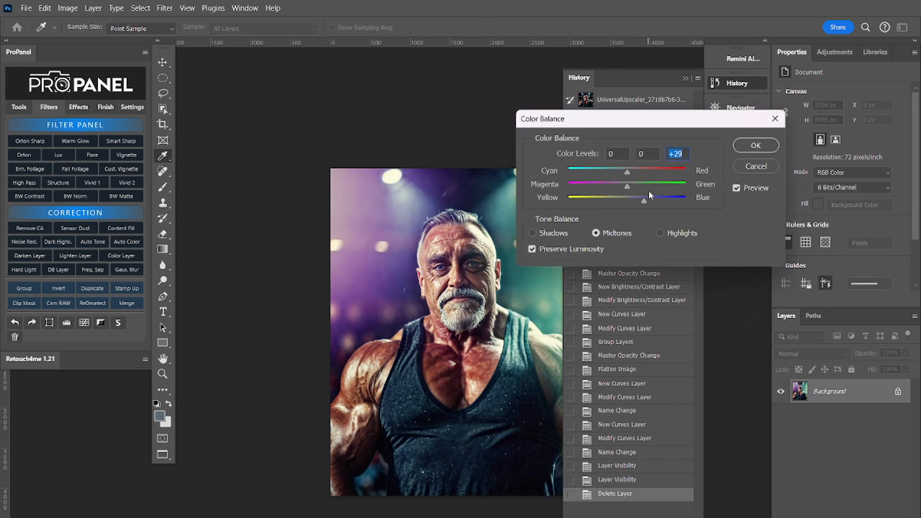
{"action": "left_click", "coordinate": [618, 172]}
{"action": "key", "text": "Return"}
{"action": "type", "text": "100"}
{"action": "left_click", "coordinate": [615, 168]}
{"action": "left_click", "coordinate": [756, 146]}
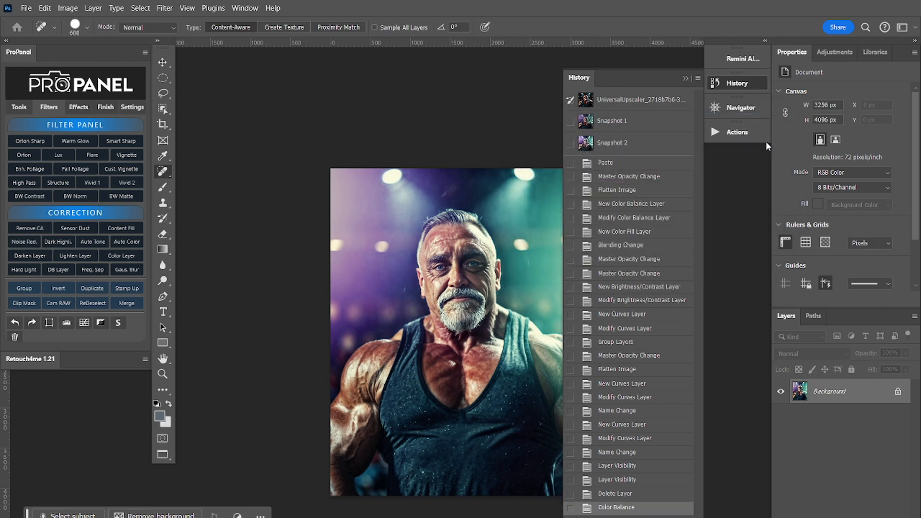
{"action": "left_click", "coordinate": [748, 82]}
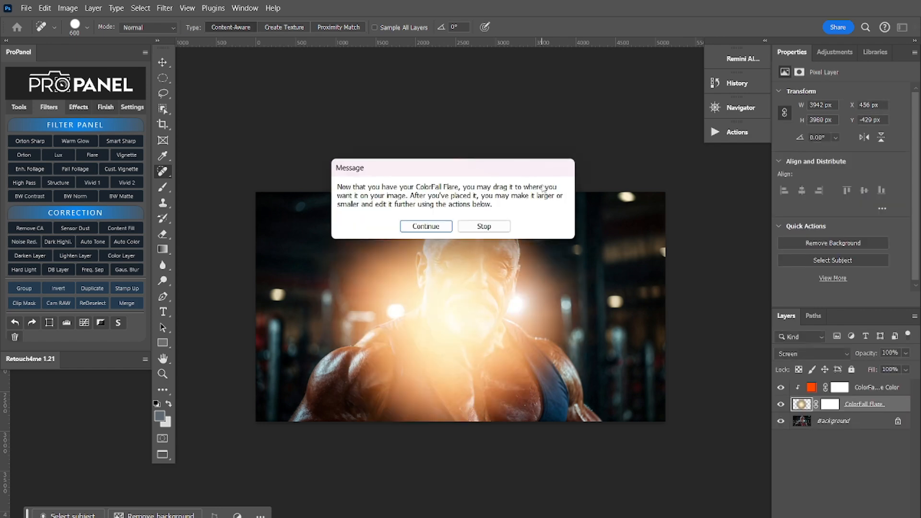
Keep the ColorFall Flare in the wide portrait, enlarge it to about 172% and move its glow over the left background
{"action": "key", "text": "Return"}
{"action": "key", "text": "Return"}
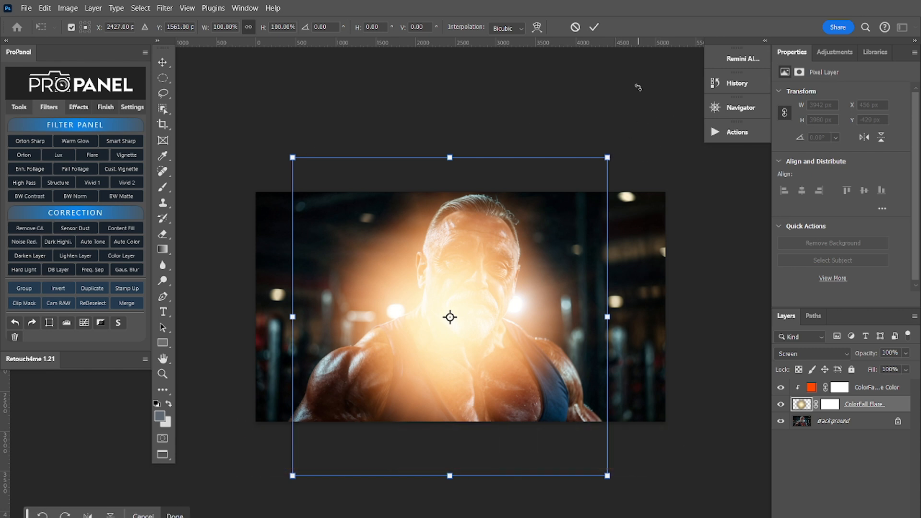
{"action": "left_click_drag", "start_coordinate": [608, 158], "coordinate": [734, 30]}
{"action": "left_click_drag", "start_coordinate": [543, 273], "coordinate": [311, 325]}
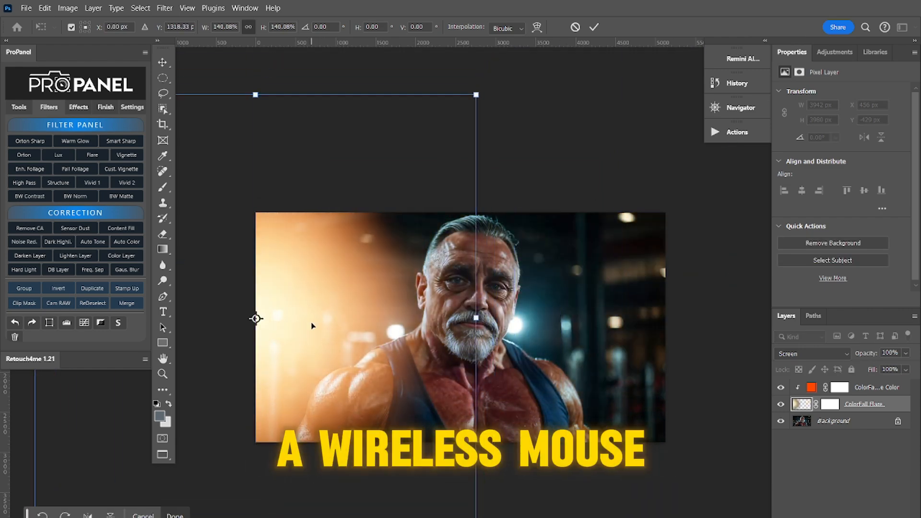
{"action": "left_click_drag", "start_coordinate": [475, 317], "coordinate": [526, 318]}
{"action": "left_click_drag", "start_coordinate": [455, 336], "coordinate": [419, 306]}
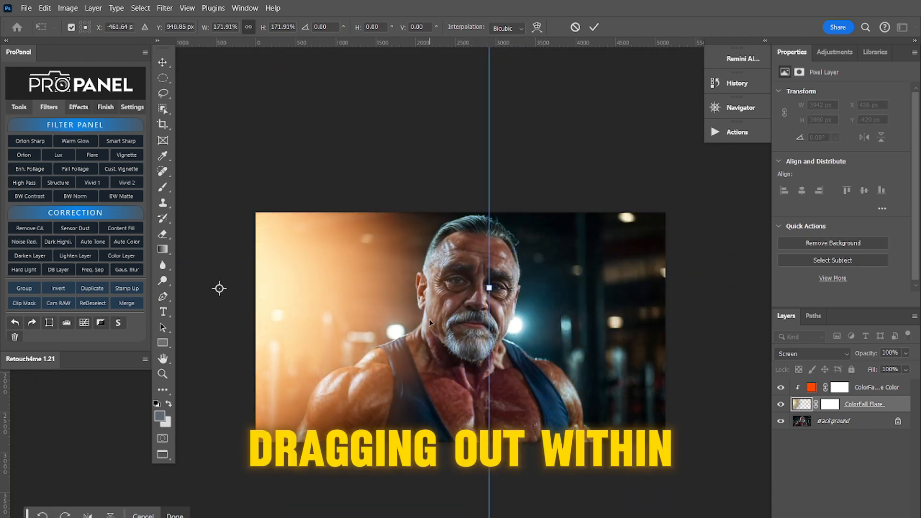
Confirm the flare's enlargement, duplicate the ColorFall Flare with its colour layer, and move the copy's glow over the portrait's right background
{"action": "key", "text": "Return"}
{"action": "key", "text": "j"}
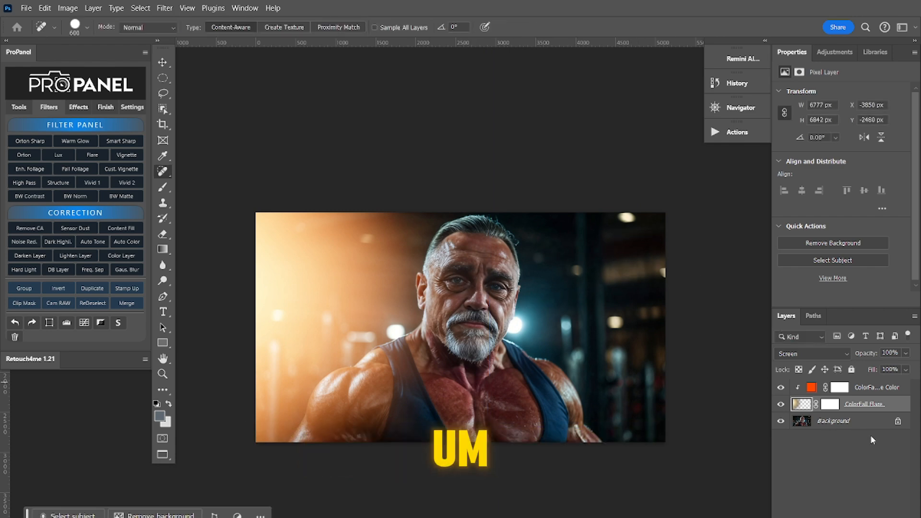
{"action": "left_click", "coordinate": [882, 388], "text": "shift"}
{"action": "key", "text": "ctrl+j"}
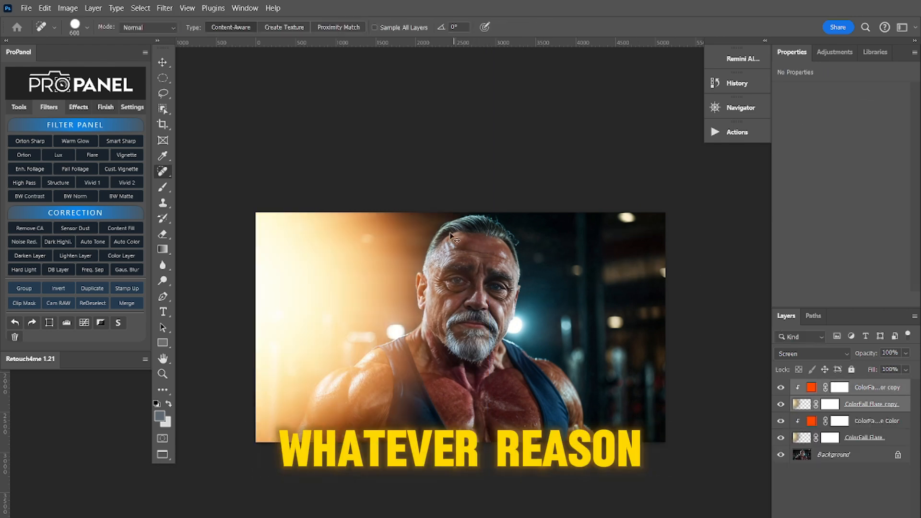
{"action": "key", "text": "ctrl+t"}
{"action": "left_click_drag", "start_coordinate": [307, 268], "coordinate": [796, 308]}
{"action": "left_click_drag", "start_coordinate": [555, 315], "coordinate": [513, 239]}
{"action": "key", "text": "Return"}
{"action": "key", "text": "j"}
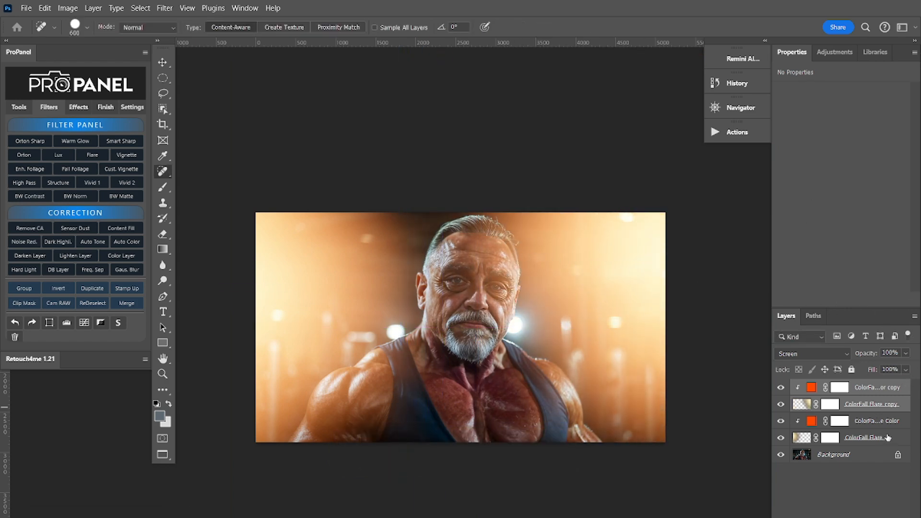
Group both ColorFall Flare layers with their colour layers and lower the group's opacity to 65%
{"action": "left_click", "coordinate": [895, 385], "text": "shift"}
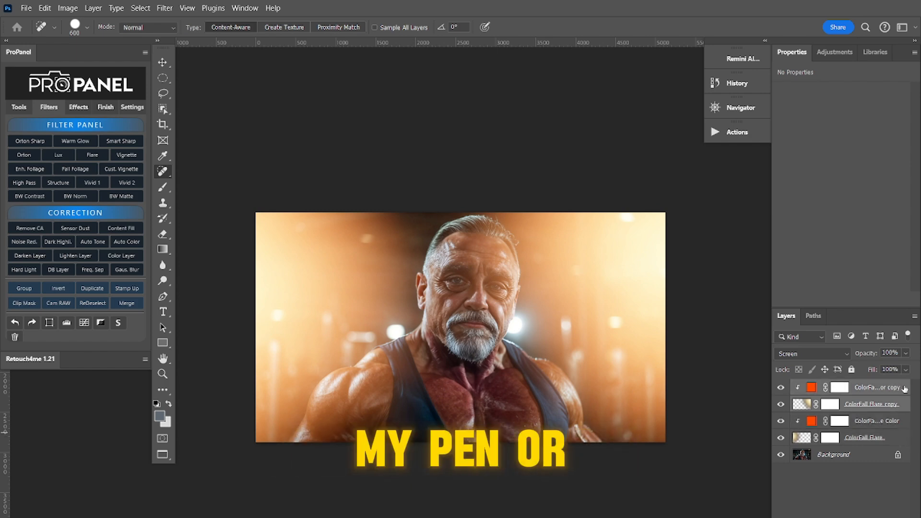
{"action": "left_click", "coordinate": [902, 439], "text": "shift"}
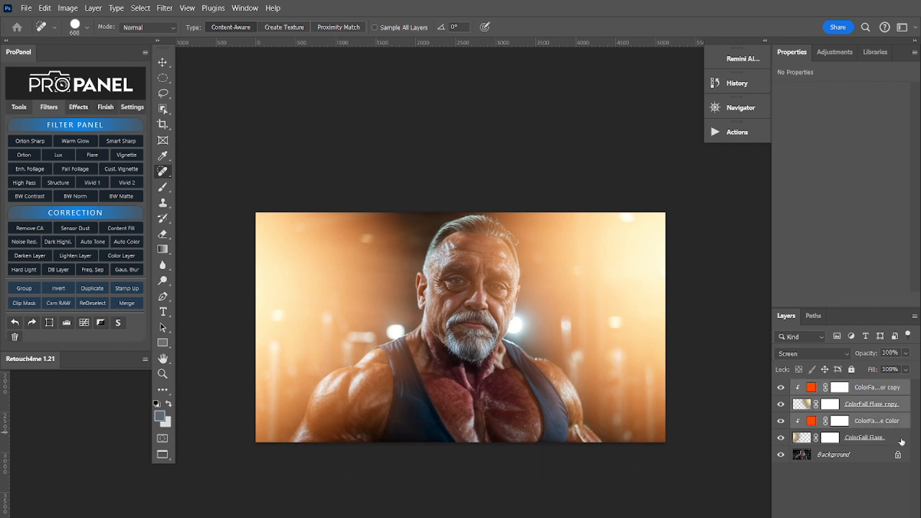
{"action": "key", "text": "ctrl+g"}
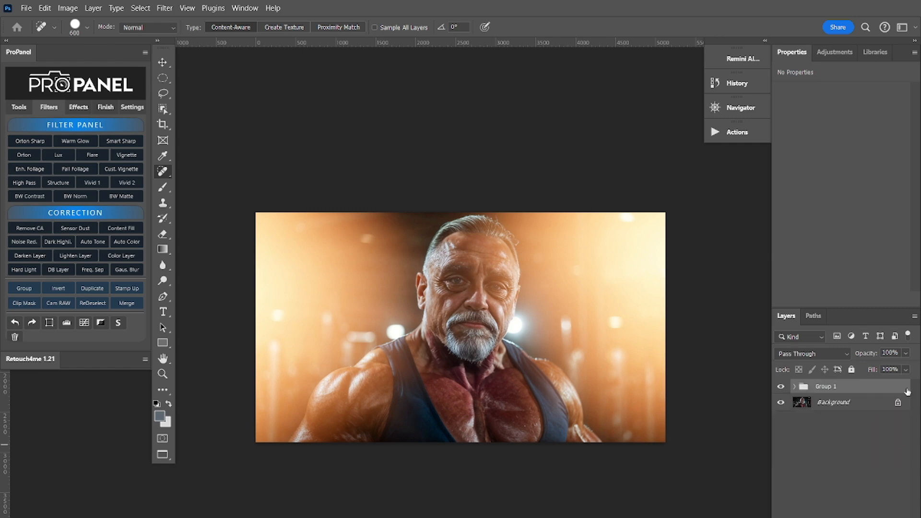
{"action": "left_click", "coordinate": [904, 356]}
{"action": "left_click_drag", "start_coordinate": [891, 368], "coordinate": [896, 367]}
Recolour the copied flare on the portrait's right side bright green
{"action": "left_click", "coordinate": [794, 387]}
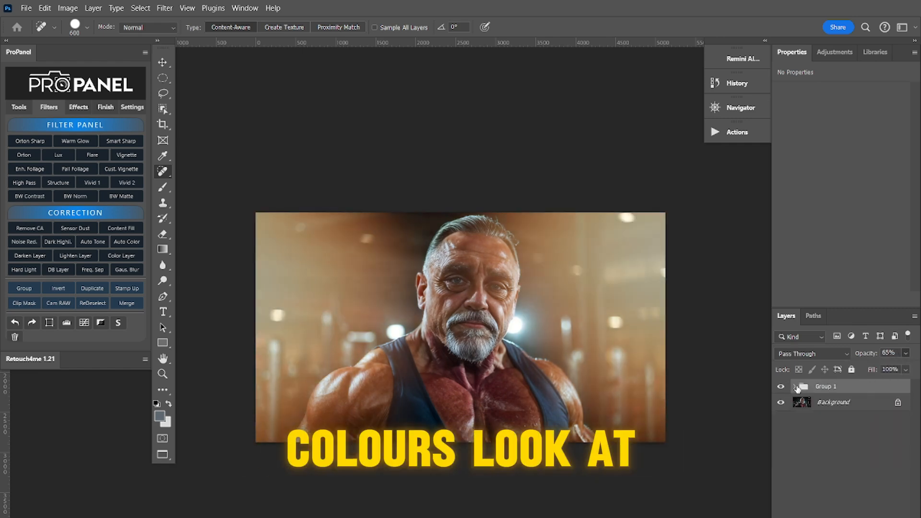
{"action": "double_click", "coordinate": [821, 402]}
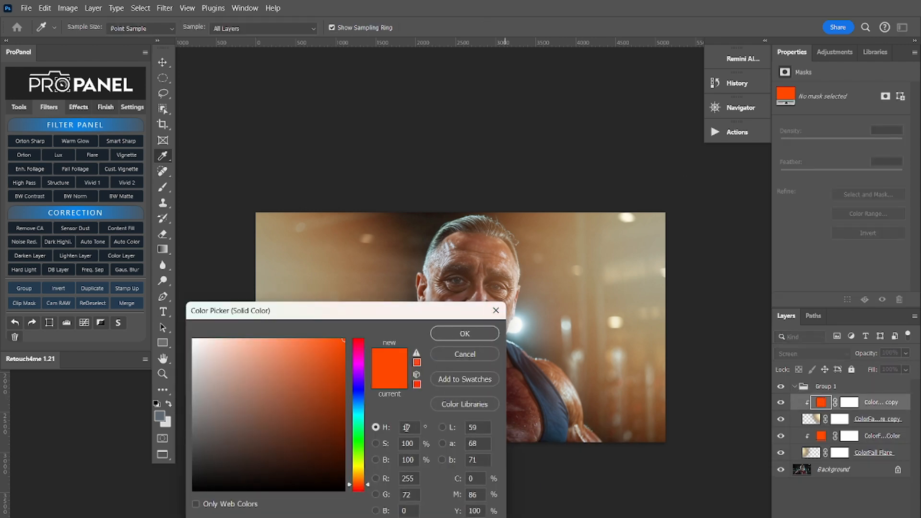
{"action": "left_click", "coordinate": [366, 440]}
{"action": "left_click", "coordinate": [472, 336]}
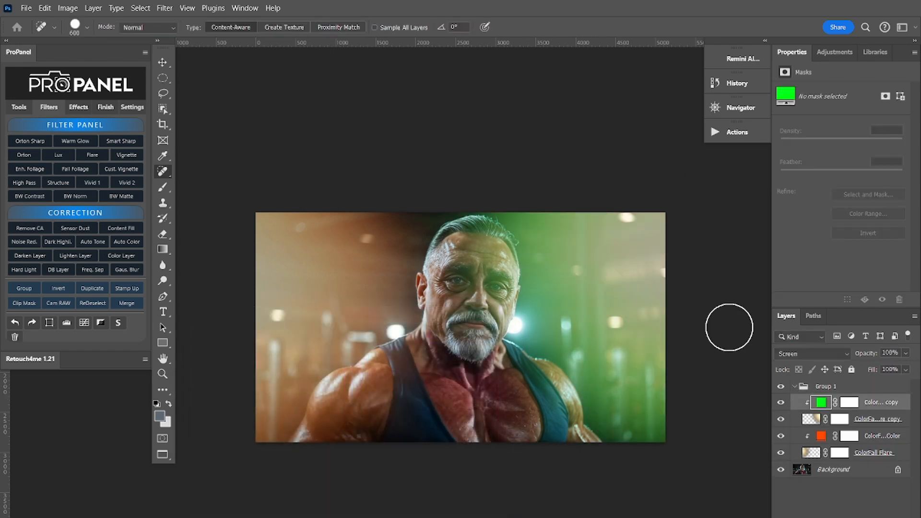
Change the original flare's solid colour to blue with a hue of 203°
{"action": "left_click", "coordinate": [822, 437]}
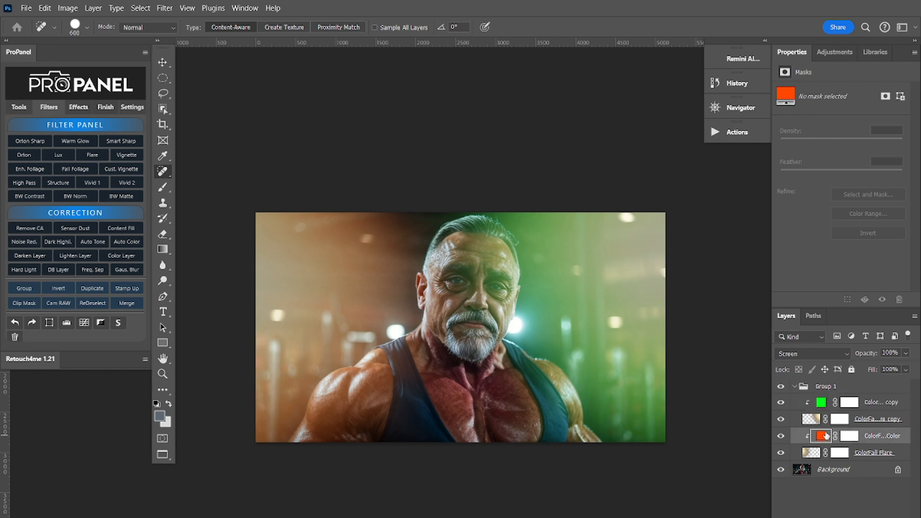
{"action": "double_click", "coordinate": [822, 434]}
{"action": "left_click", "coordinate": [358, 409]}
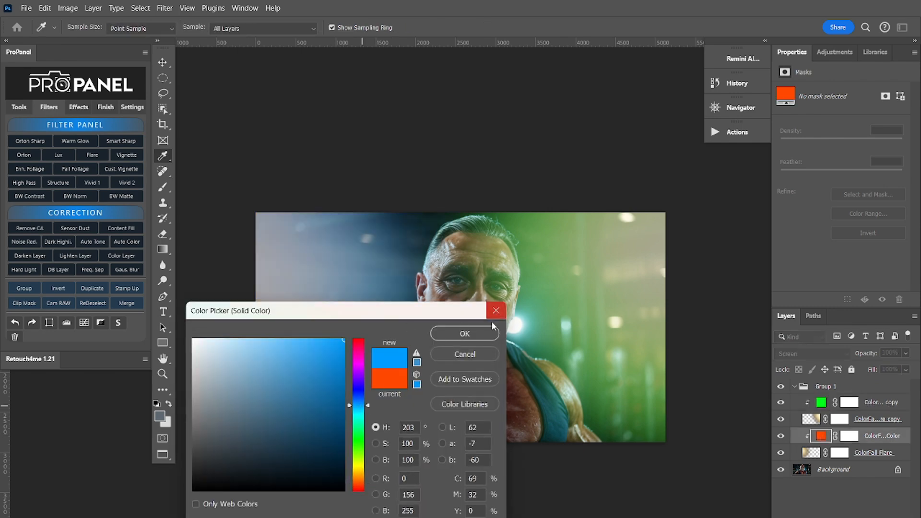
{"action": "left_click", "coordinate": [472, 333]}
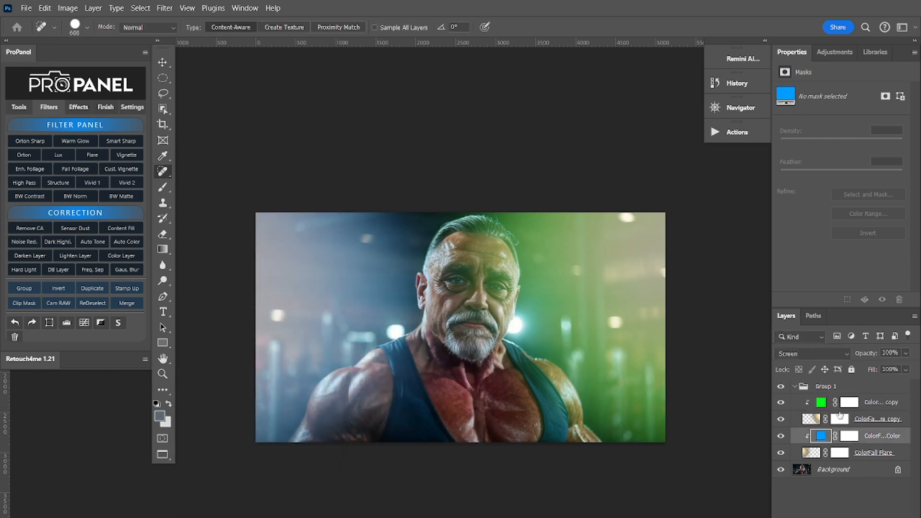
Change the copied flare's solid colour to magenta with a hue of 294°
{"action": "left_click", "coordinate": [822, 403]}
{"action": "left_click", "coordinate": [826, 387]}
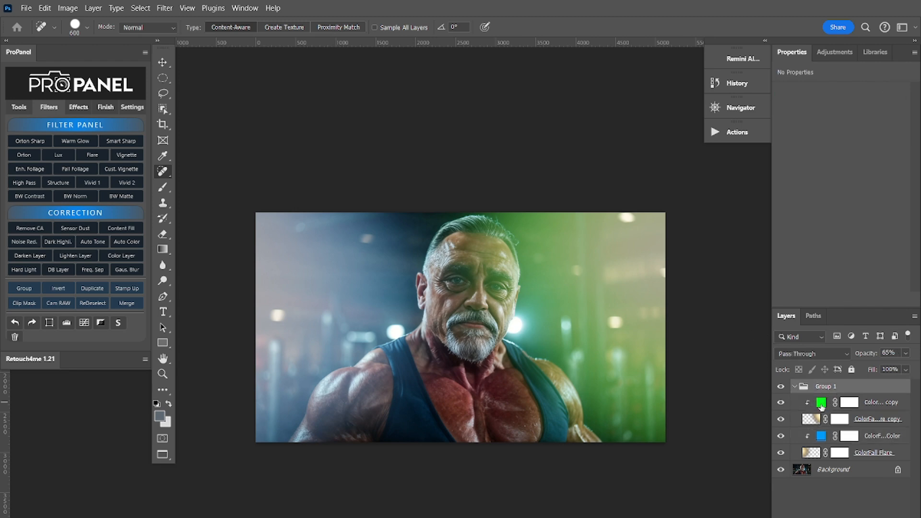
{"action": "double_click", "coordinate": [821, 406]}
{"action": "left_click", "coordinate": [444, 278]}
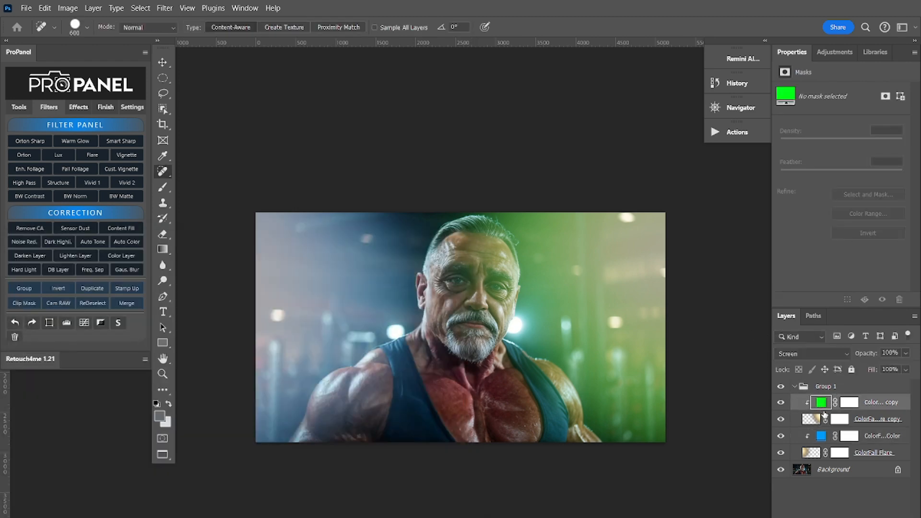
{"action": "double_click", "coordinate": [822, 404]}
{"action": "left_click", "coordinate": [358, 367]}
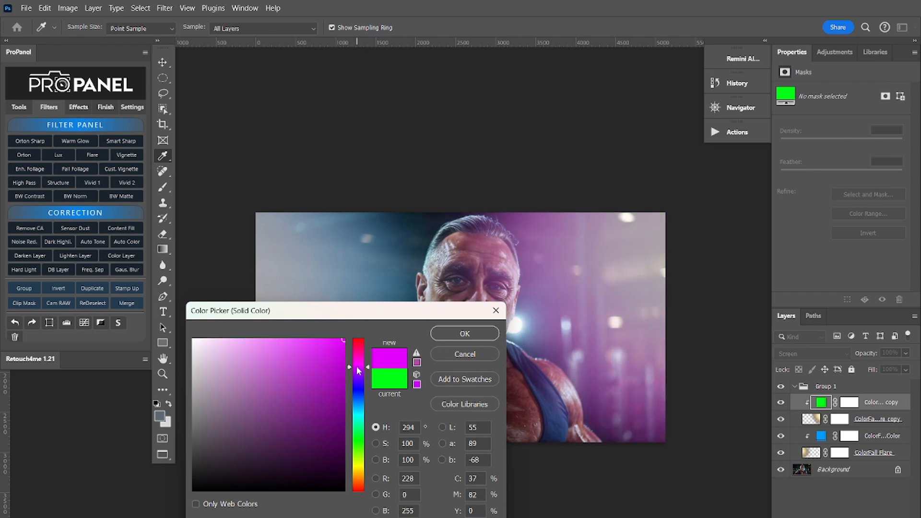
{"action": "left_click", "coordinate": [482, 336]}
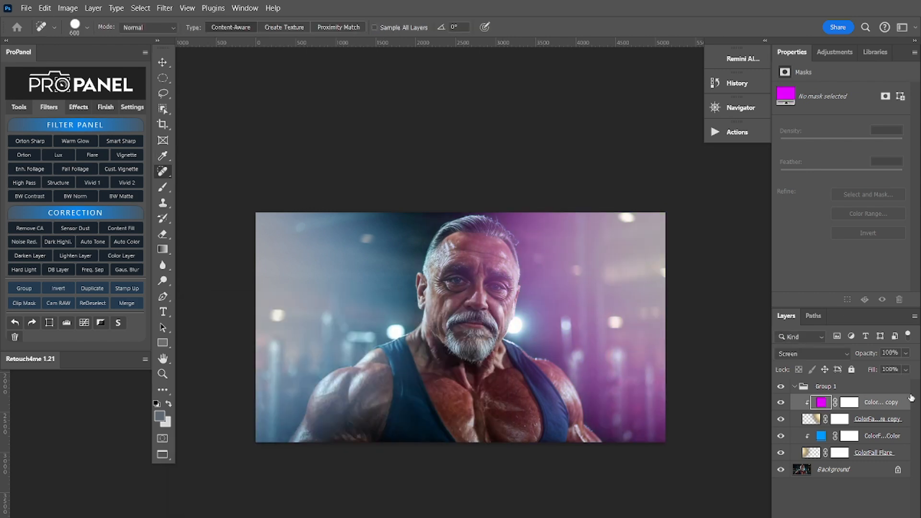
Flatten the recoloured flares into the portrait and apply the Structure filter effect
{"action": "left_click", "coordinate": [849, 392]}
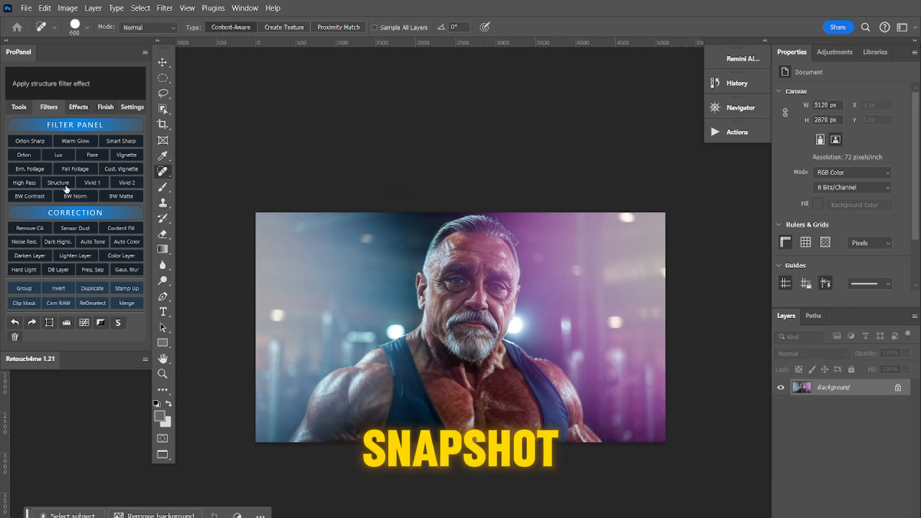
{"action": "left_click", "coordinate": [60, 183]}
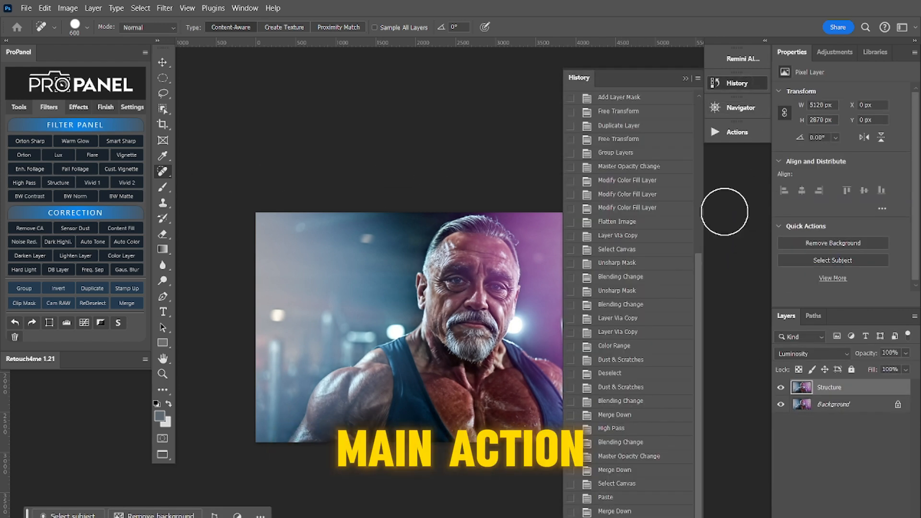
{"action": "left_click", "coordinate": [747, 84]}
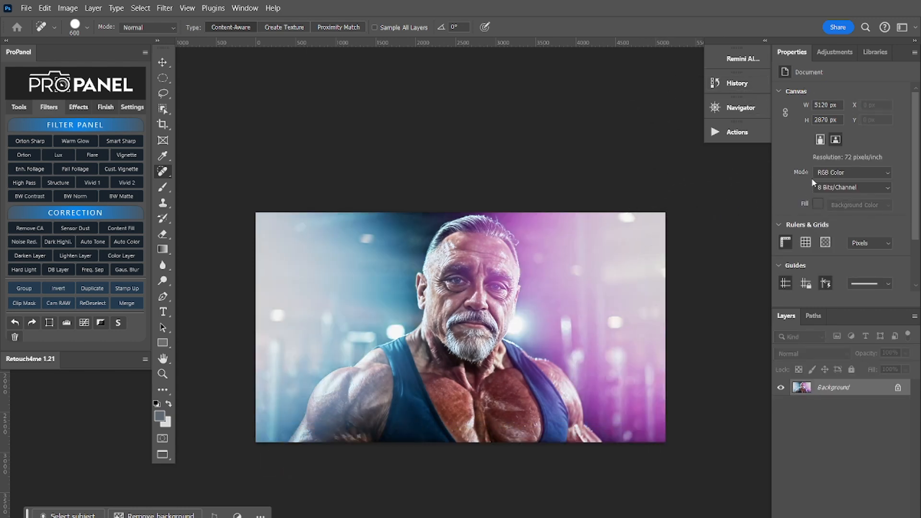
Copy the whole brightened portrait, restore Snapshot 1 in the history, and paste the bright version above the Structure layer
{"action": "key", "text": "ctrl+a"}
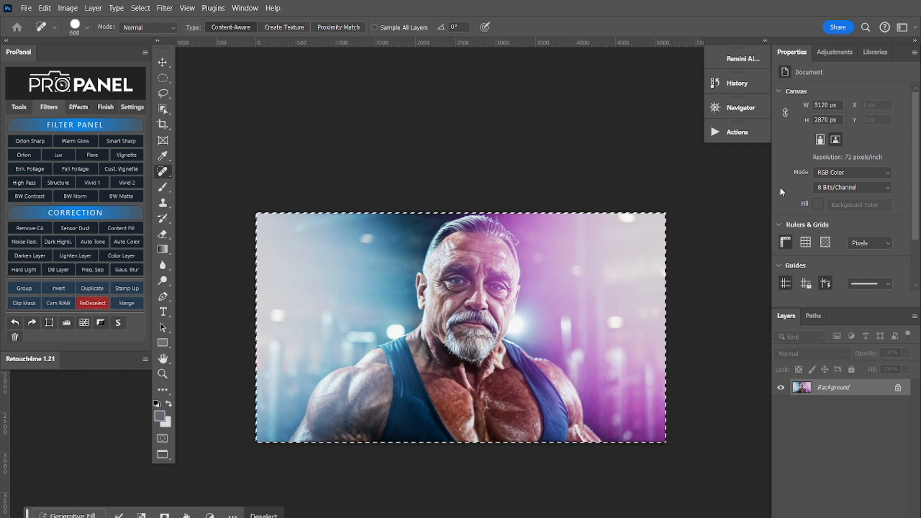
{"action": "left_click", "coordinate": [739, 83]}
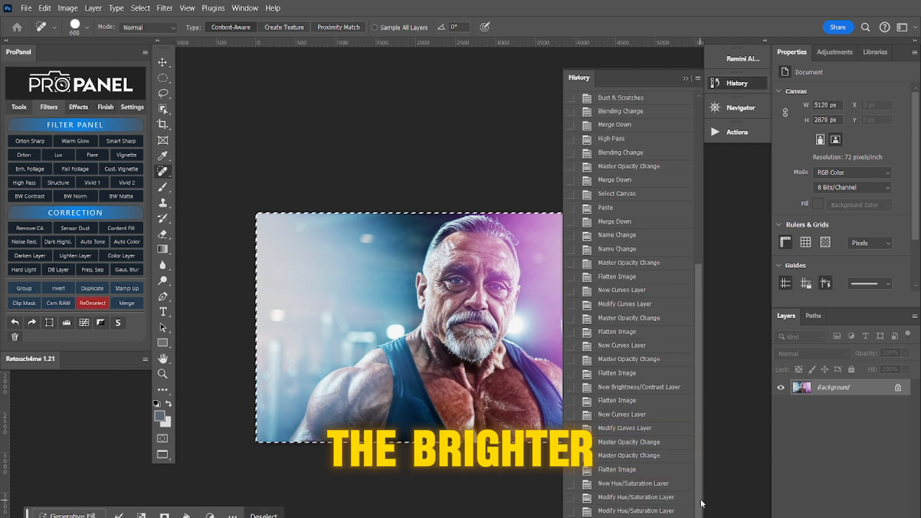
{"action": "left_click", "coordinate": [634, 111]}
{"action": "key", "text": "ctrl+v"}
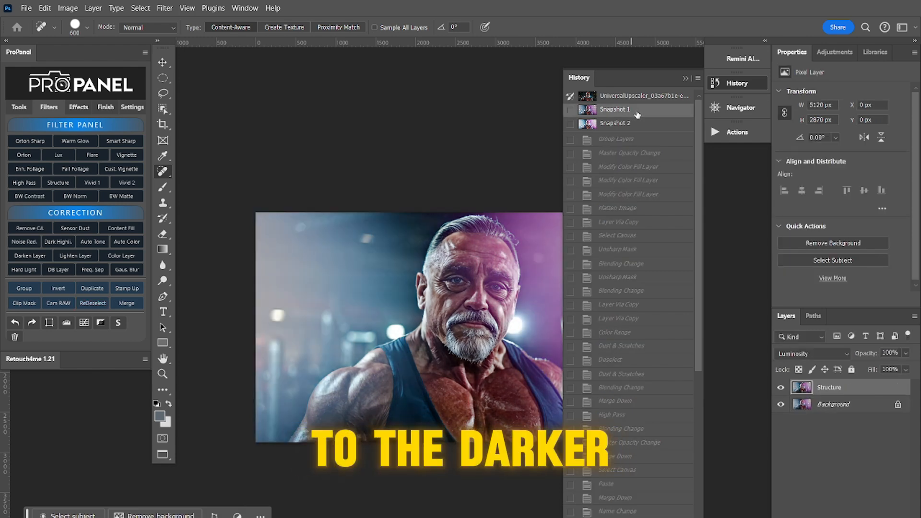
{"action": "left_click", "coordinate": [634, 123]}
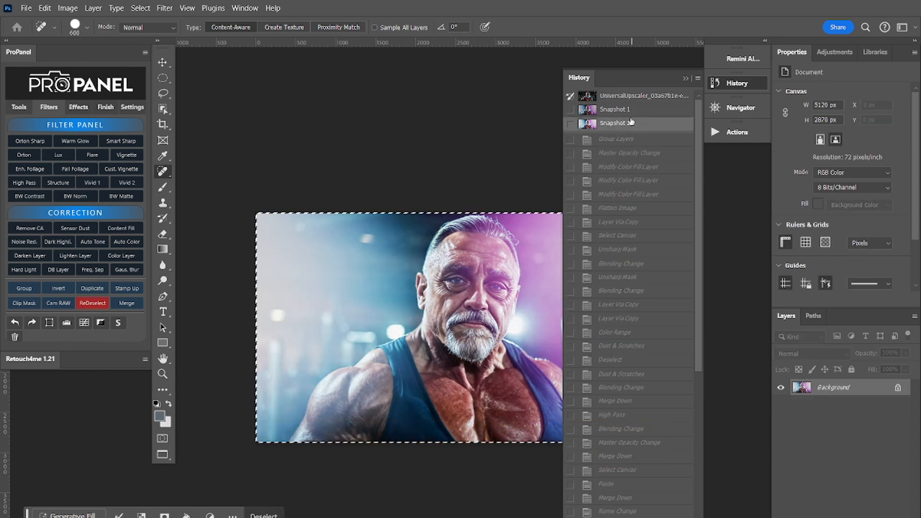
{"action": "left_click", "coordinate": [632, 110]}
{"action": "key", "text": "ctrl+v"}
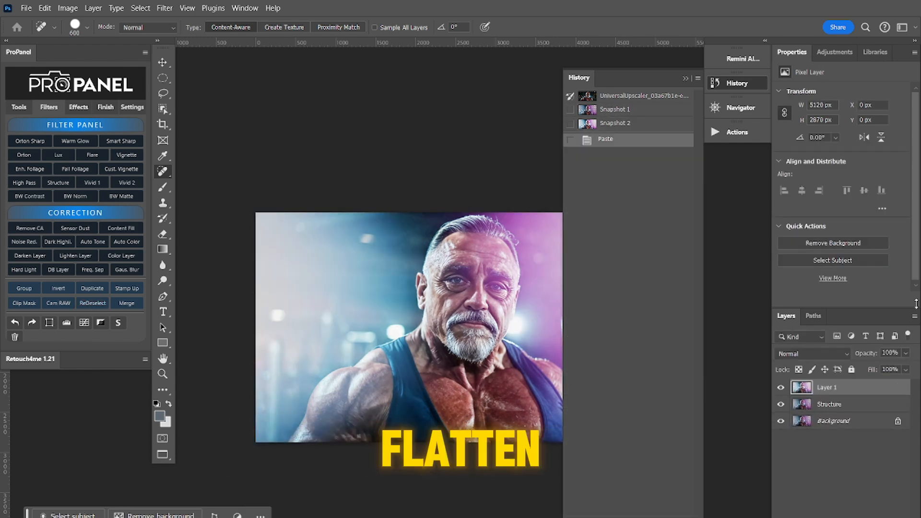
Lower the pasted bright layer's opacity to 47% and merge all visible layers
{"action": "left_click", "coordinate": [907, 353]}
{"action": "left_click_drag", "start_coordinate": [900, 367], "coordinate": [883, 369]}
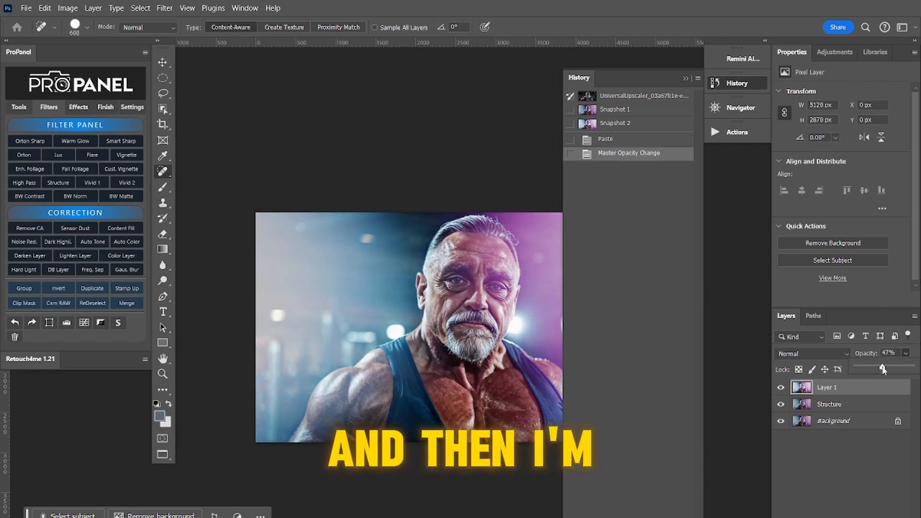
{"action": "left_click", "coordinate": [738, 87]}
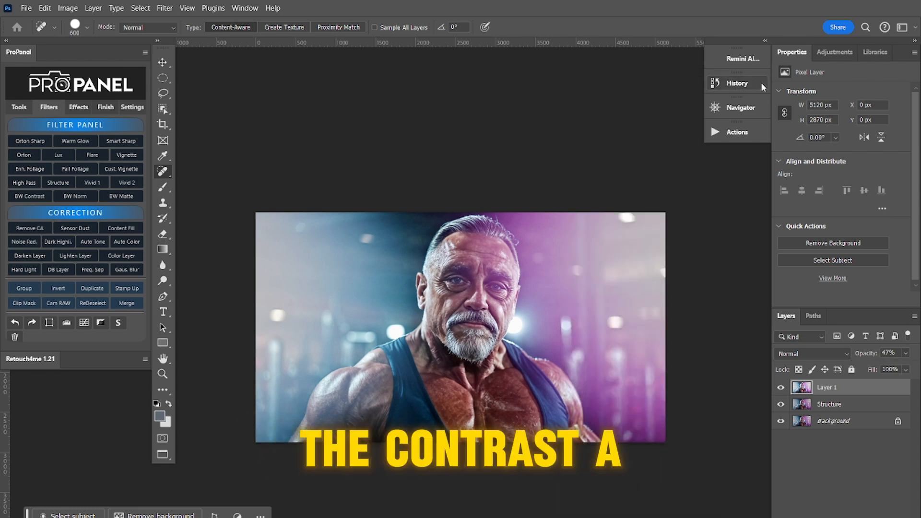
{"action": "key", "text": "ctrl+shift+e"}
Darken the portrait's midtones by bending the RGB curve slightly downward with Curves
{"action": "key", "text": "ctrl+m"}
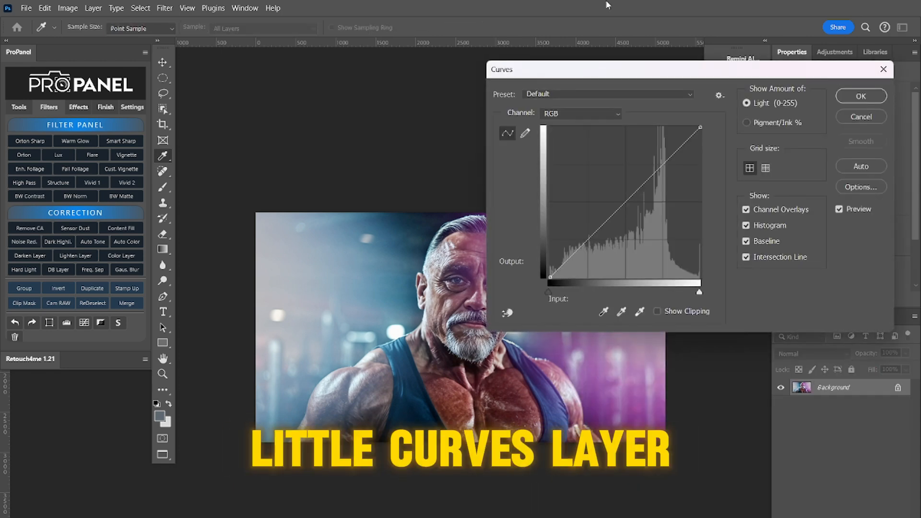
{"action": "left_click_drag", "start_coordinate": [636, 197], "coordinate": [638, 204]}
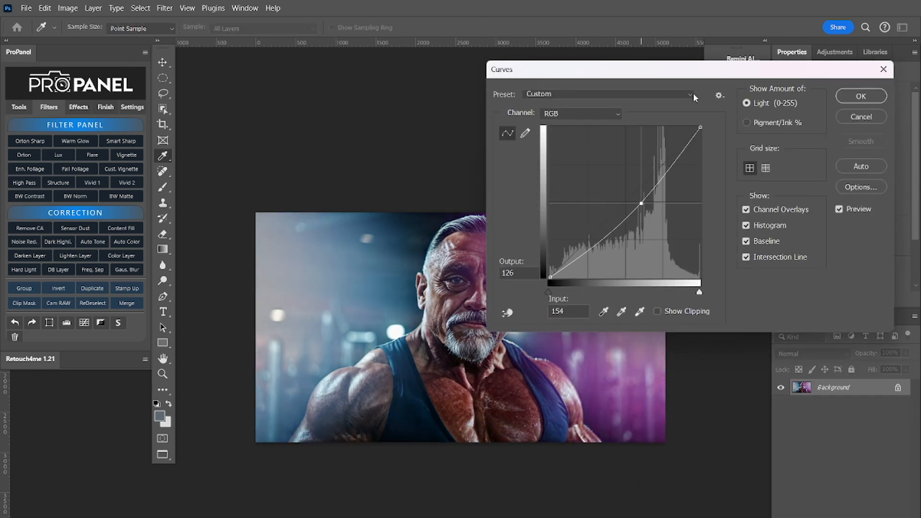
{"action": "left_click_drag", "start_coordinate": [695, 69], "coordinate": [770, 39]}
{"action": "left_click_drag", "start_coordinate": [716, 172], "coordinate": [688, 191]}
{"action": "left_click", "coordinate": [911, 68]}
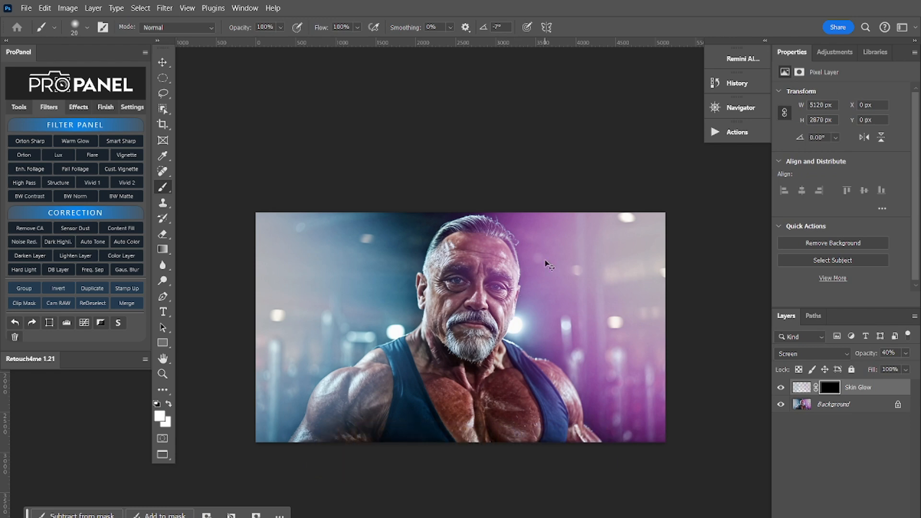
Try the Skin Glow effect over the whole portrait by inverting its mask to white, and delete the layer
{"action": "key", "text": "ctrl+i"}
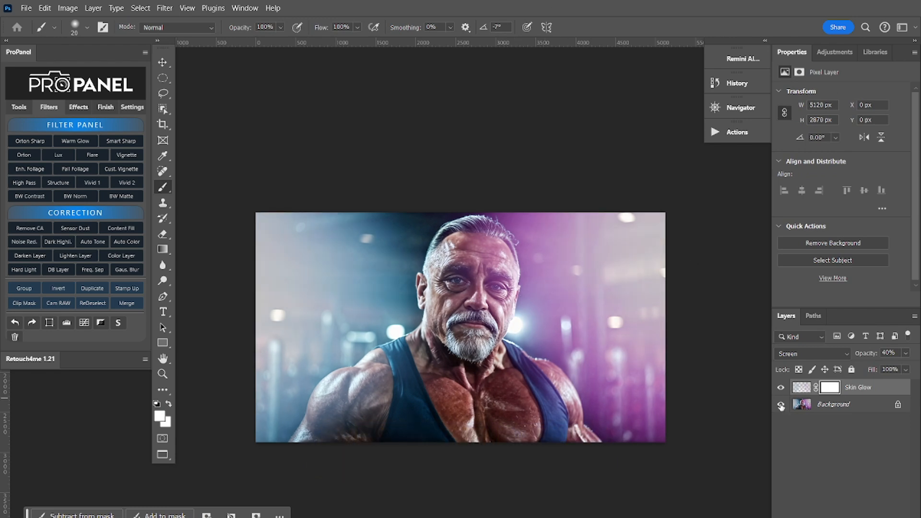
{"action": "left_click", "coordinate": [780, 387]}
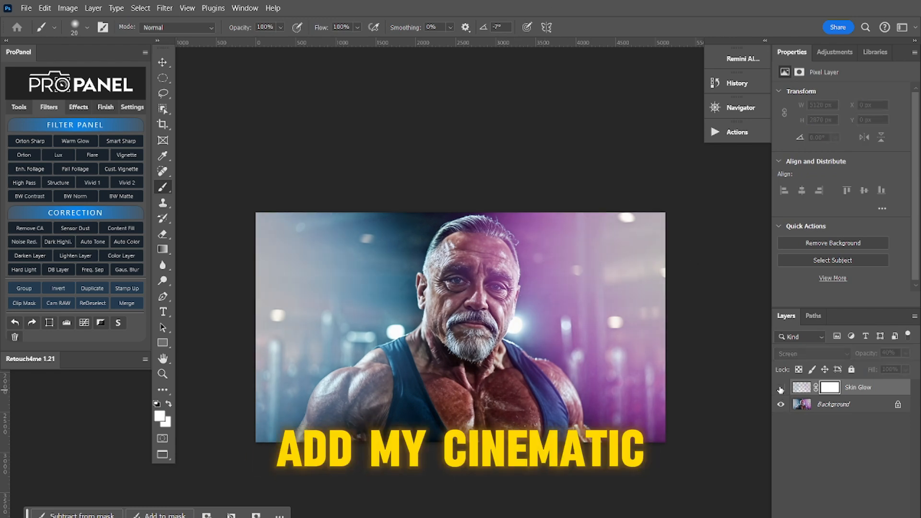
{"action": "key", "text": "Delete"}
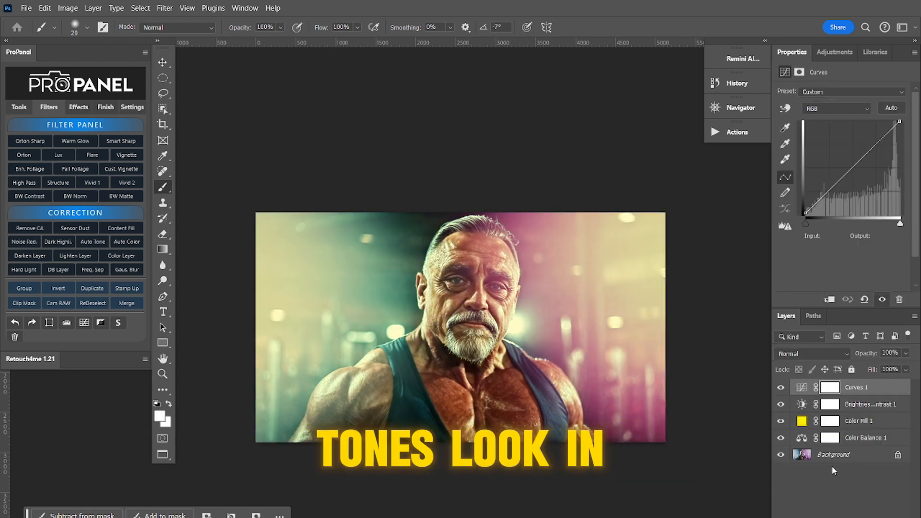
Change the Color Fill 1 layer's yellow to bright green, hex 72ff00
{"action": "left_click", "coordinate": [832, 437], "text": "shift"}
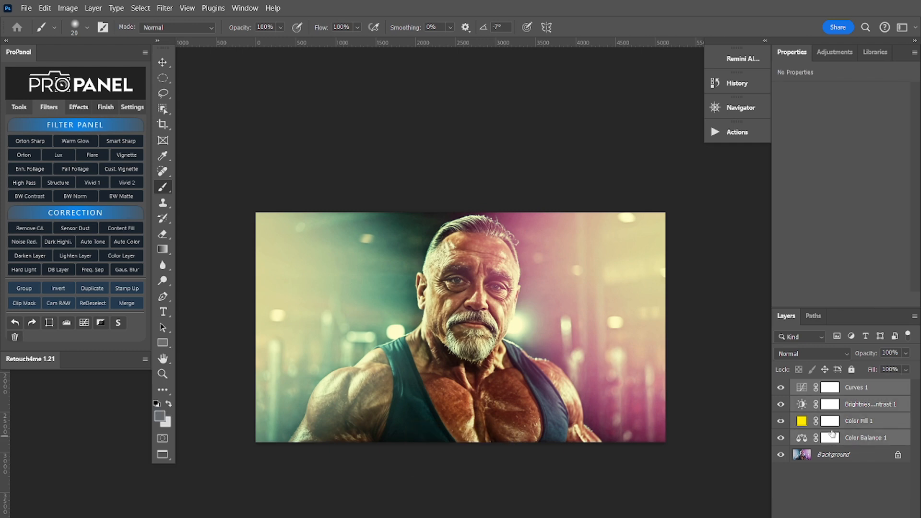
{"action": "double_click", "coordinate": [801, 421]}
{"action": "left_click_drag", "start_coordinate": [358, 392], "coordinate": [358, 370]}
{"action": "left_click_drag", "start_coordinate": [353, 310], "coordinate": [821, 161]}
{"action": "left_click", "coordinate": [828, 317]}
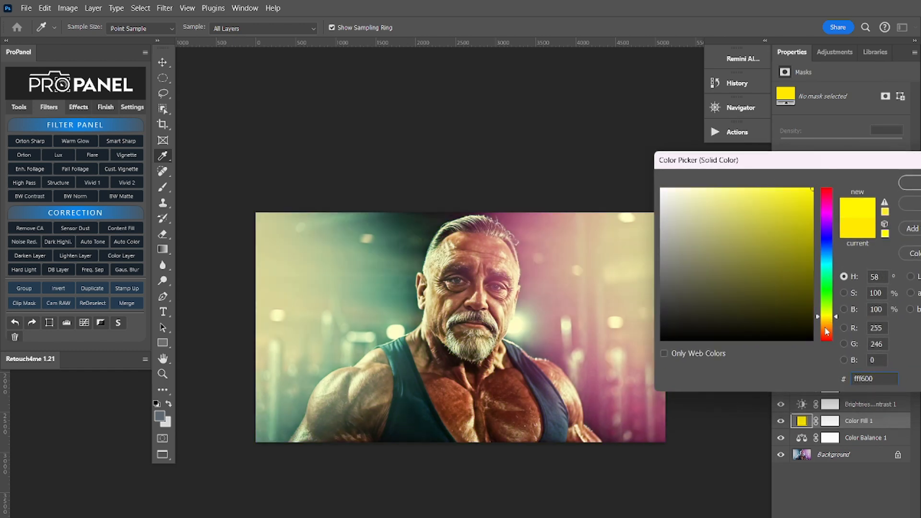
{"action": "left_click_drag", "start_coordinate": [826, 331], "coordinate": [832, 301]}
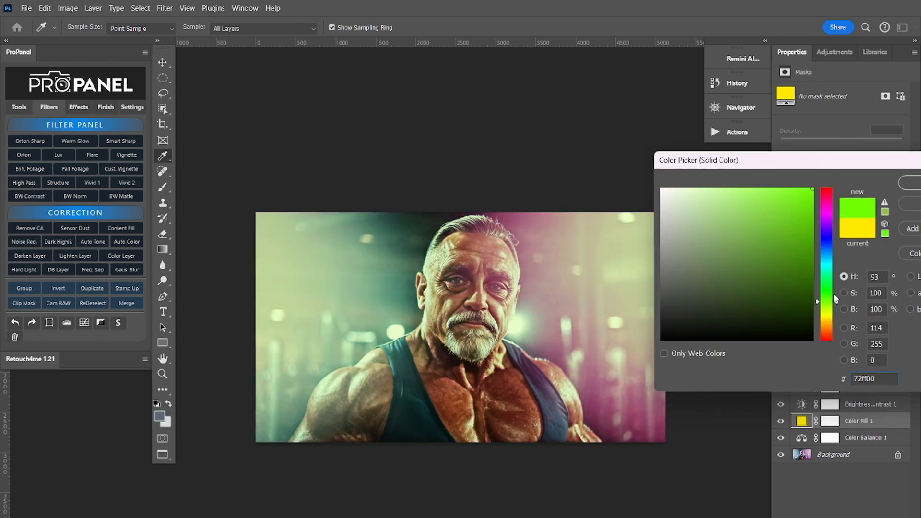
{"action": "left_click", "coordinate": [913, 183]}
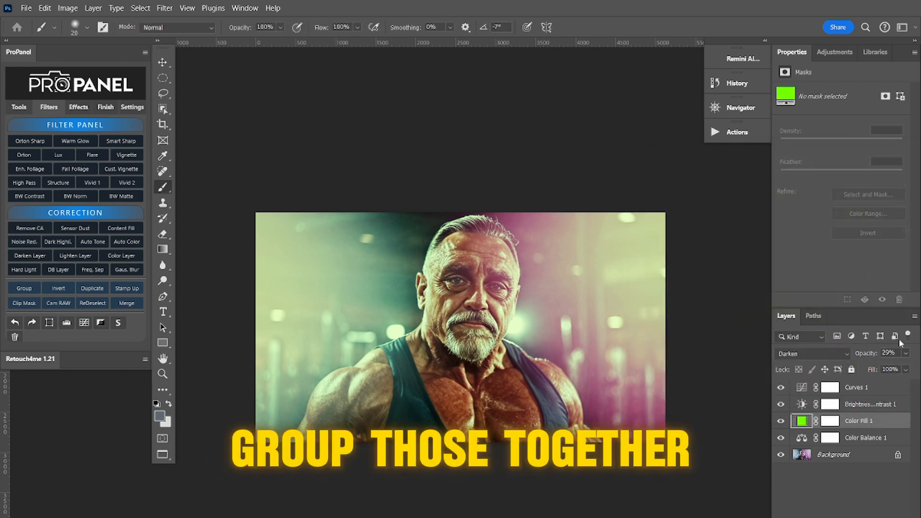
Group the four adjustment layers from Curves 1 to Color Balance 1, lower the group's opacity, and merge all visible layers
{"action": "left_click", "coordinate": [873, 387]}
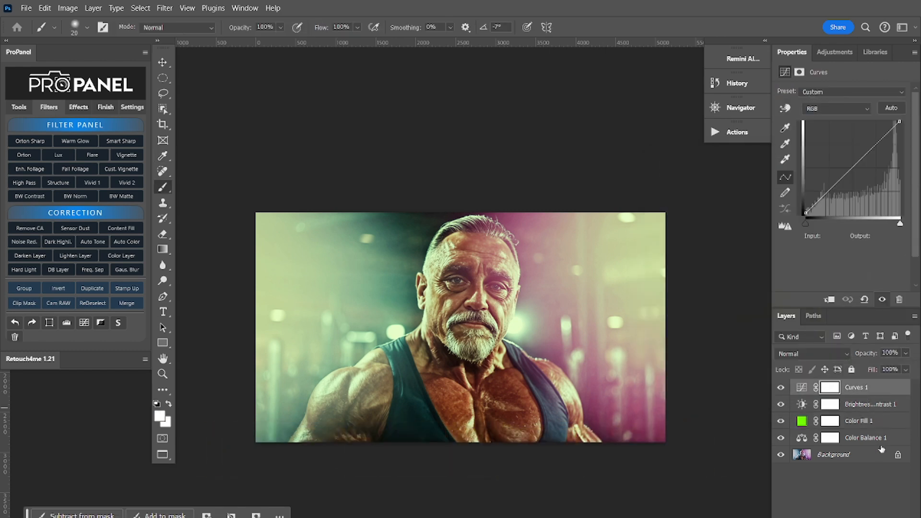
{"action": "left_click", "coordinate": [873, 439], "text": "shift"}
{"action": "key", "text": "ctrl+g"}
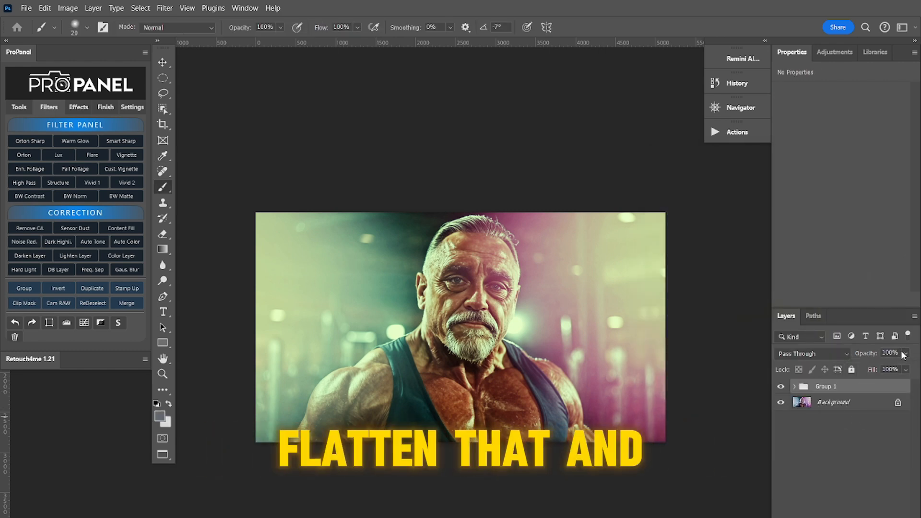
{"action": "mouse_move", "coordinate": [904, 355]}
{"action": "left_mouse_down"}
{"action": "mouse_move", "coordinate": [892, 368]}
{"action": "mouse_move", "coordinate": [901, 368]}
{"action": "left_mouse_up"}
{"action": "key", "text": "ctrl+shift+e"}
Apply Color Balance to the merged portrait with midtones at -15, 0, +11 and highlights at 0, +13, +3
{"action": "key", "text": "ctrl+b"}
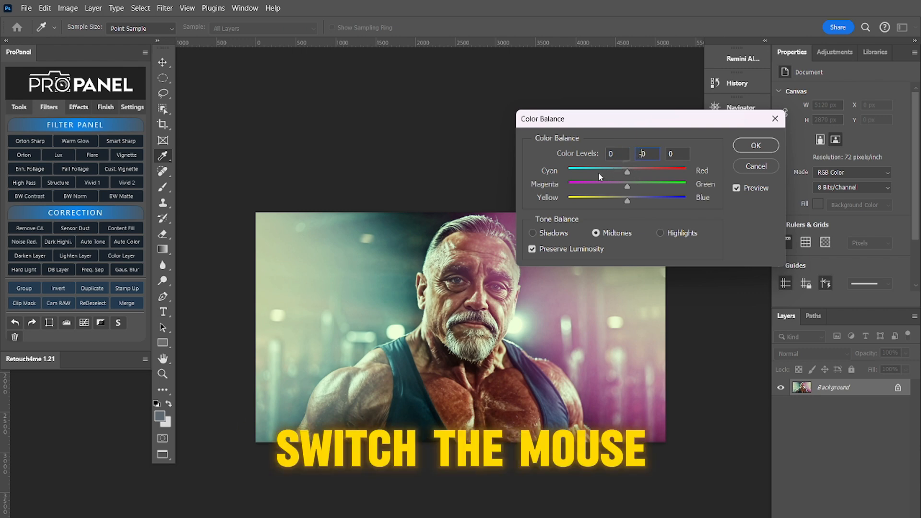
{"action": "key", "text": "Escape"}
{"action": "key", "text": "ctrl+b"}
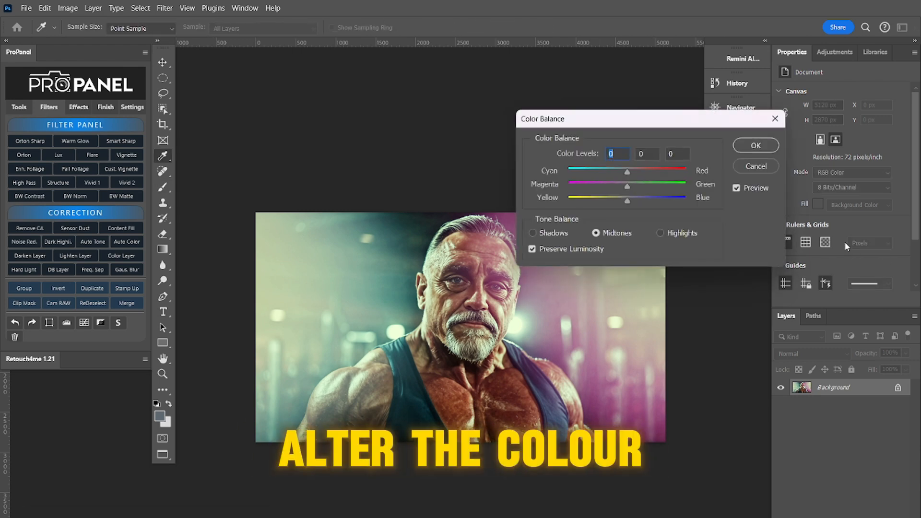
{"action": "left_click_drag", "start_coordinate": [627, 172], "coordinate": [625, 174]}
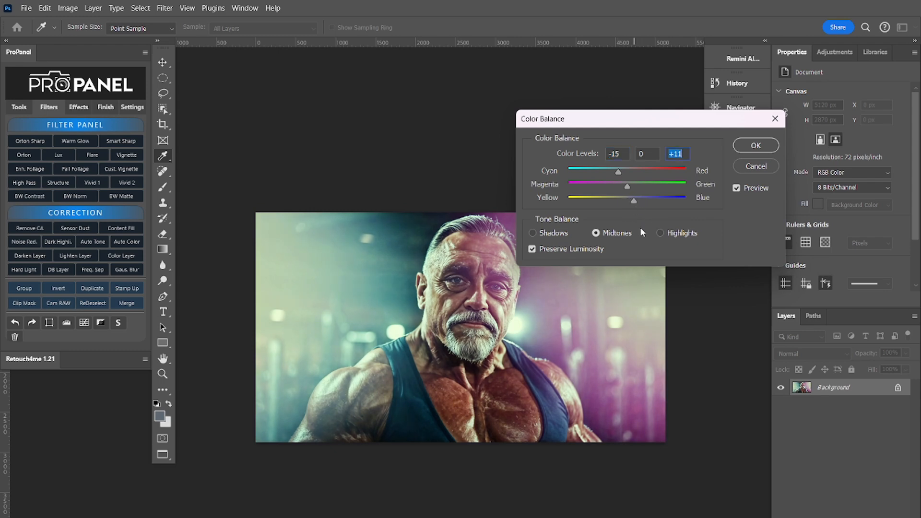
{"action": "left_click", "coordinate": [660, 234]}
{"action": "mouse_move", "coordinate": [627, 200]}
{"action": "left_mouse_down"}
{"action": "mouse_move", "coordinate": [607, 201]}
{"action": "mouse_move", "coordinate": [645, 201]}
{"action": "mouse_move", "coordinate": [629, 202]}
{"action": "mouse_move", "coordinate": [624, 187]}
{"action": "mouse_move", "coordinate": [636, 188]}
{"action": "left_mouse_up"}
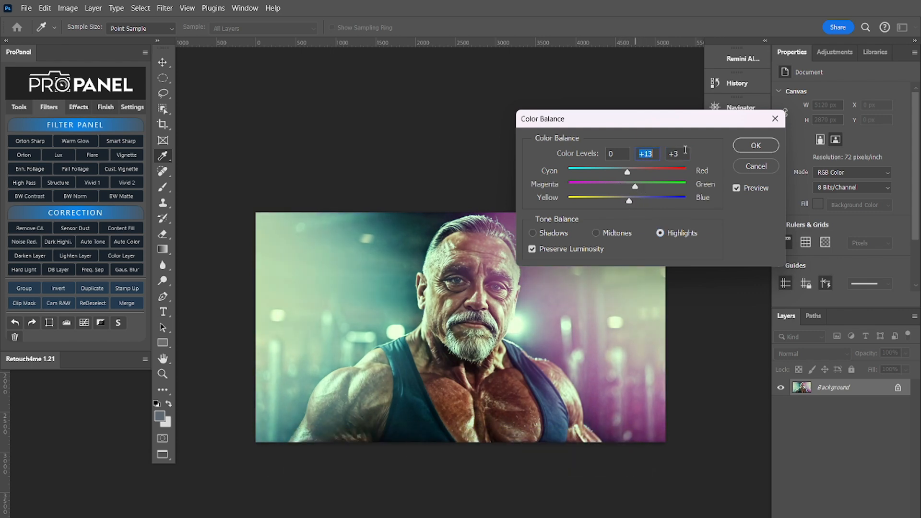
{"action": "left_click", "coordinate": [772, 147]}
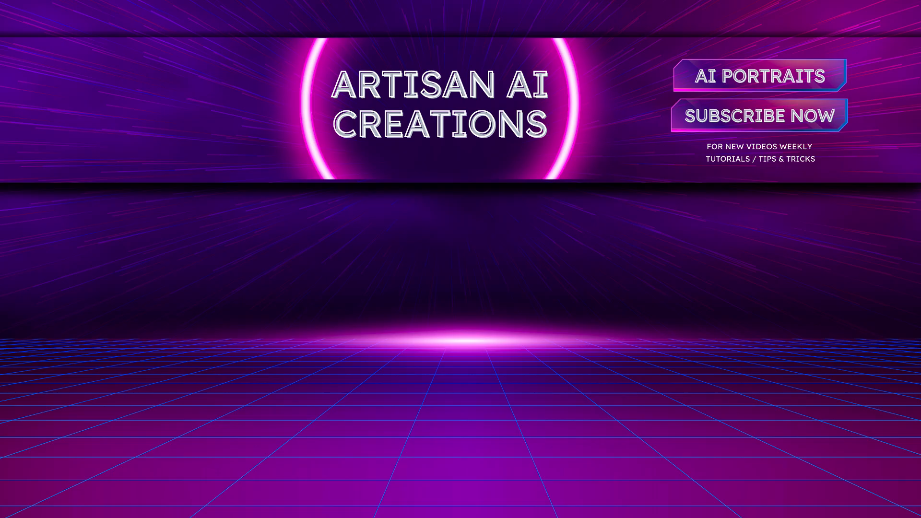